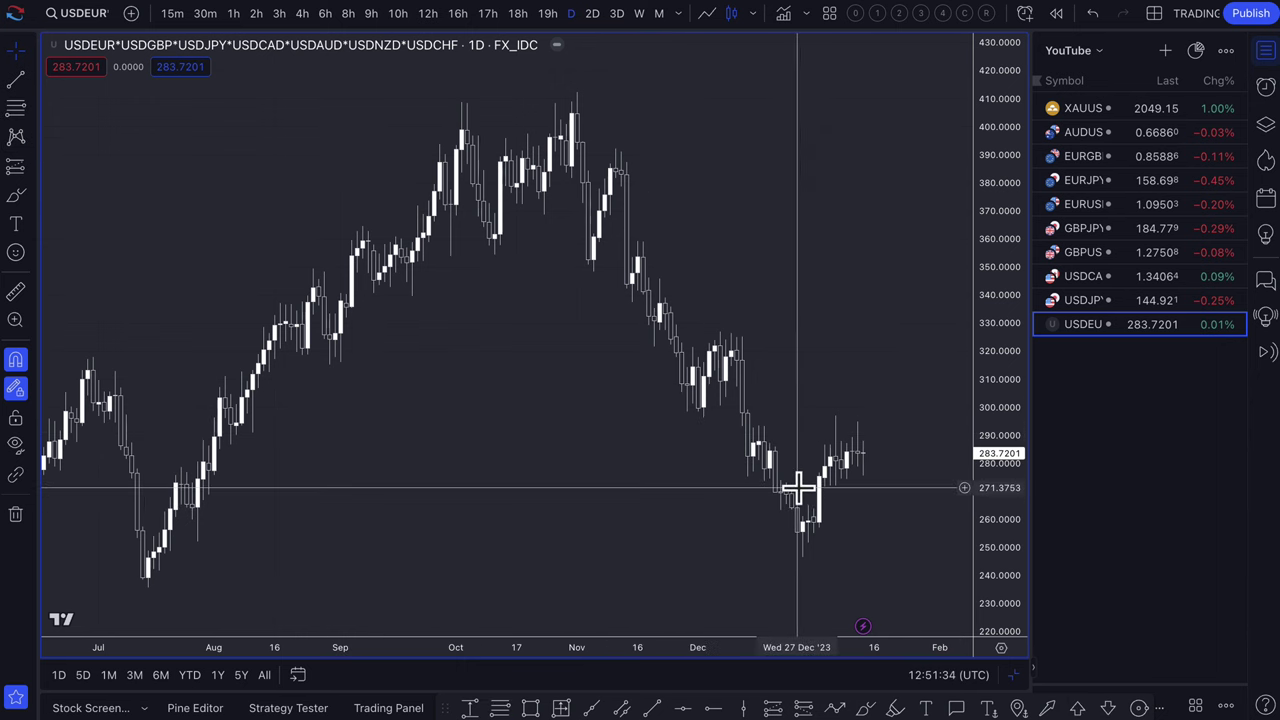
Draw a Fib Retracement on the daily USD index chart from 278.3292 up to the 18 December high at 293.4287
scroll(798, 488, "up", 6)
scroll(798, 488, "up", 2)
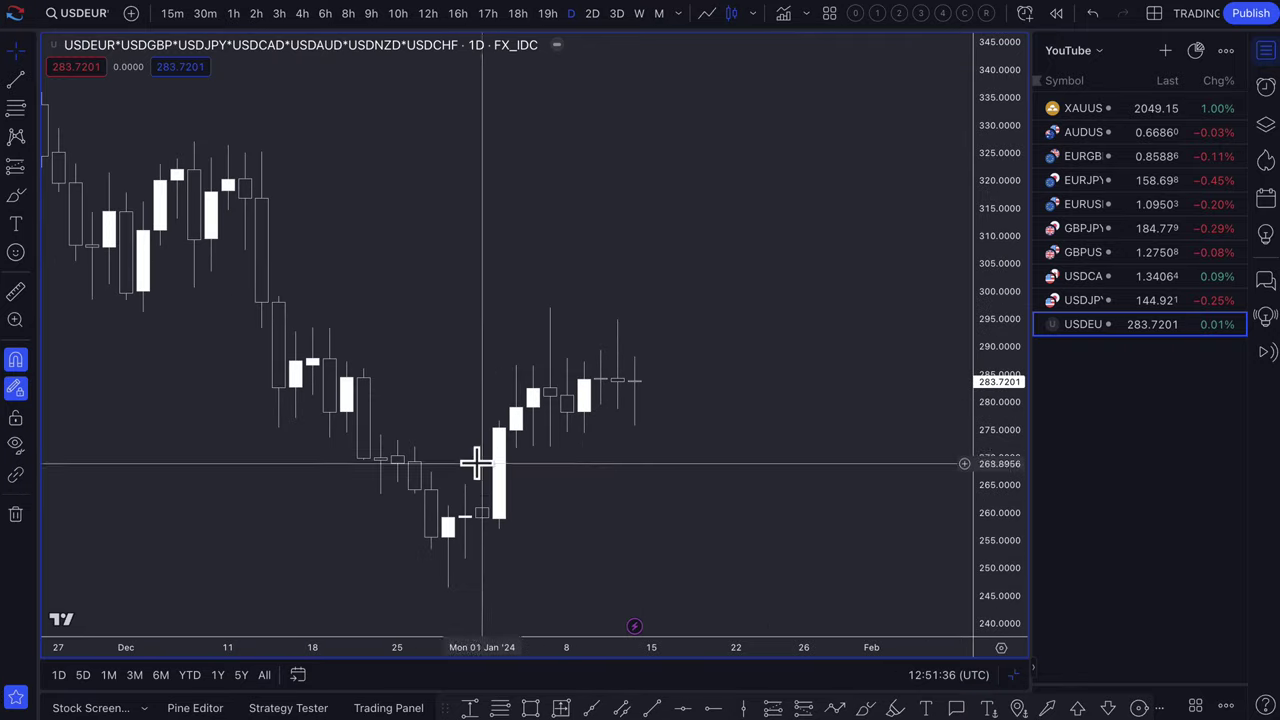
left_click(13, 107)
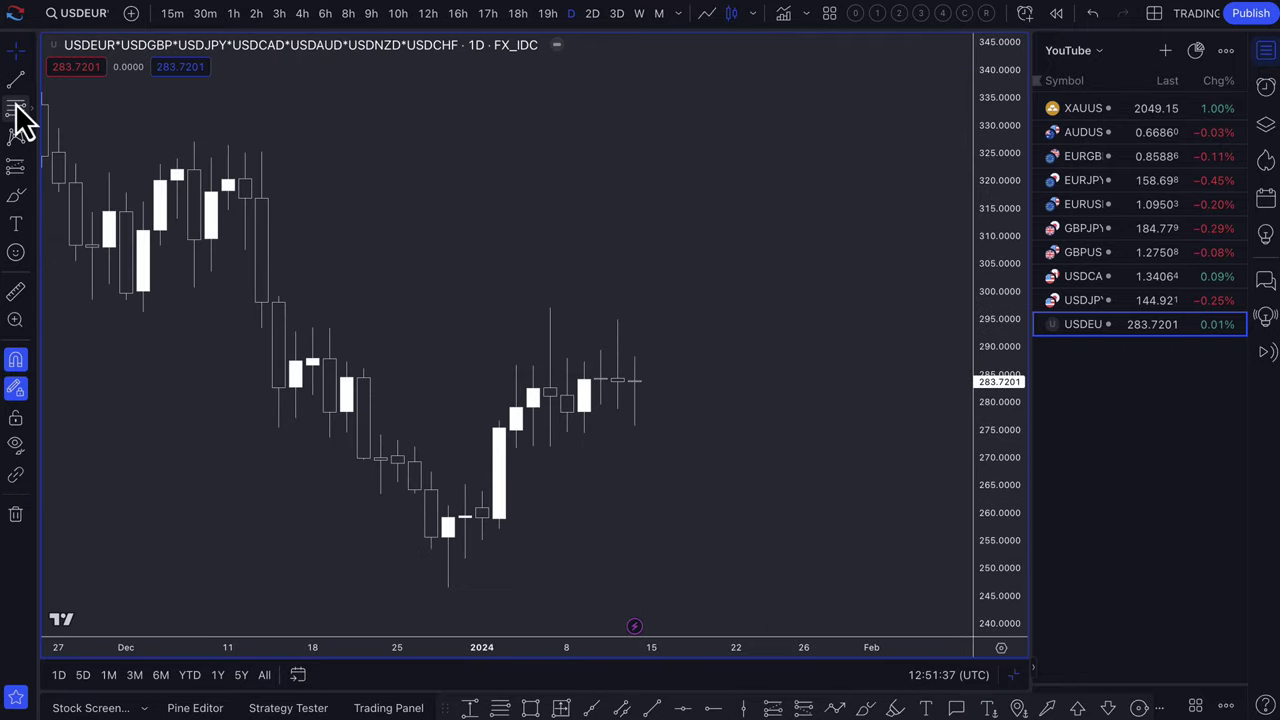
left_click(346, 402)
left_click(313, 316)
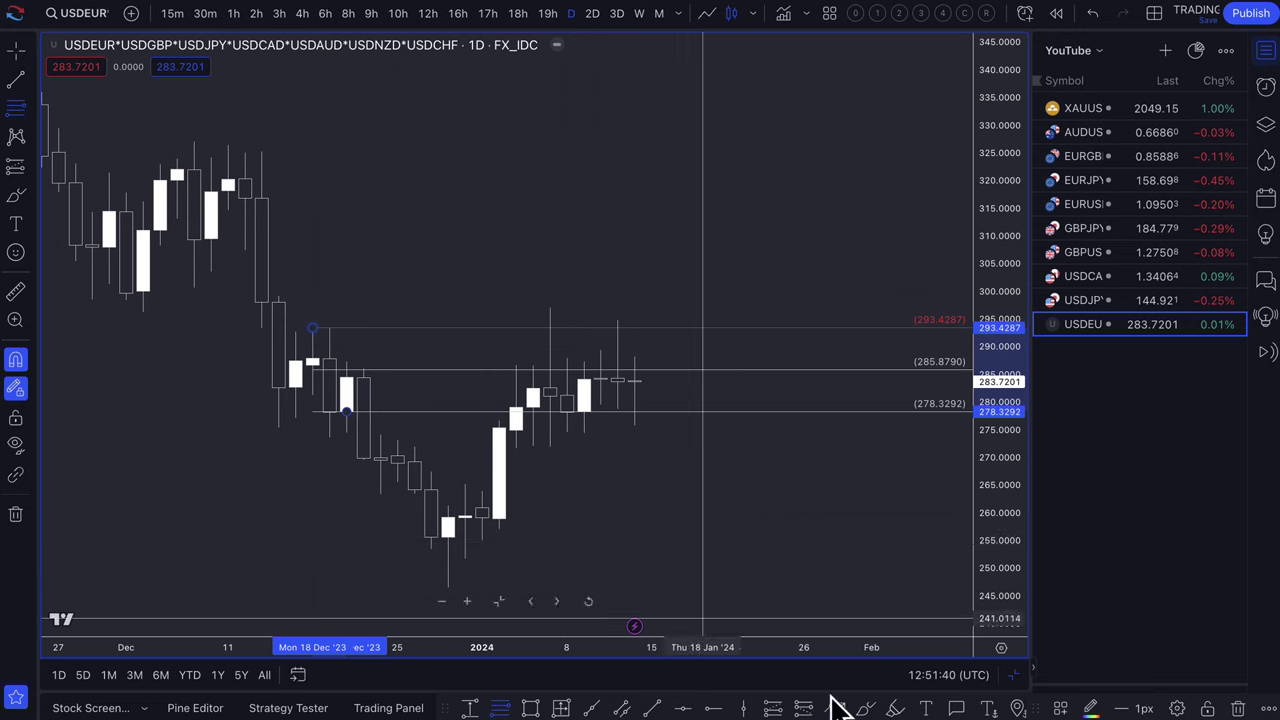
Apply the saved red-shaded zone template to the Fib Retracement drawing
left_click(1058, 708)
left_click(1094, 402)
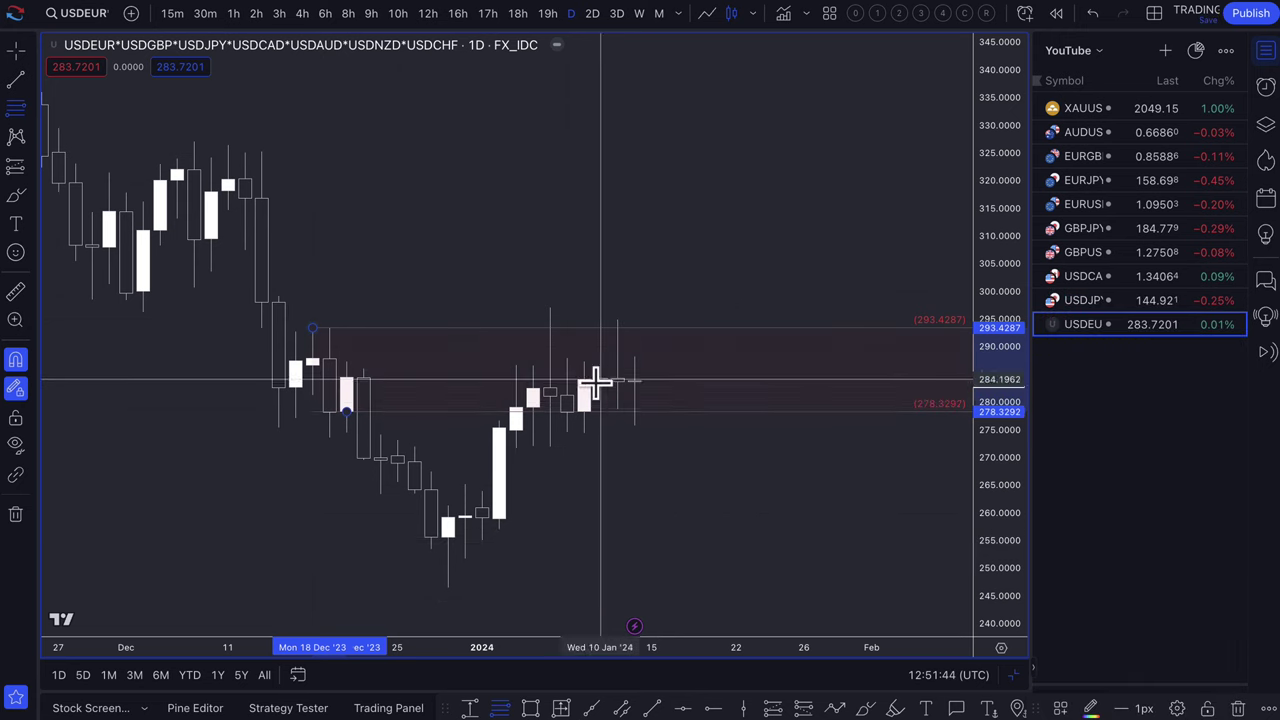
scroll(460, 418, "down", 2)
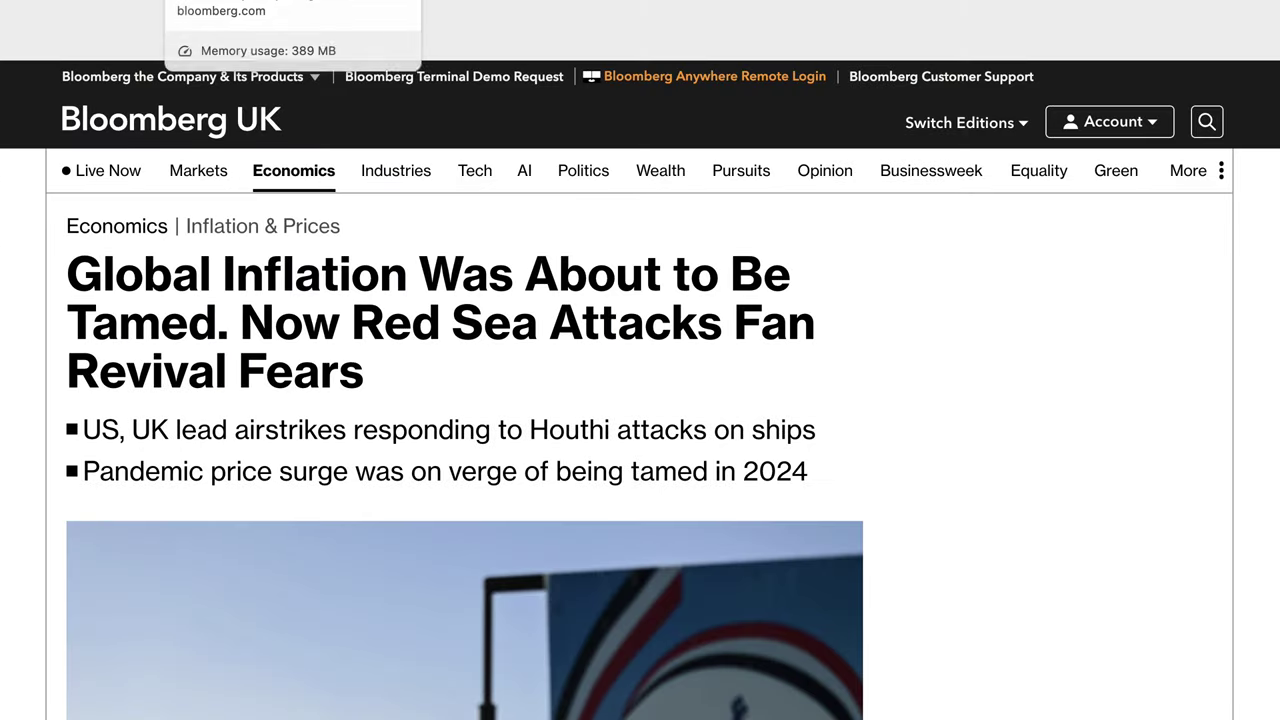
Switch to the Bloomberg article "US Inflation Picks Up, Signaling Bumpy Path for Fed", highlight its headline and key points, and read the opening paragraphs
left_click(100, 2)
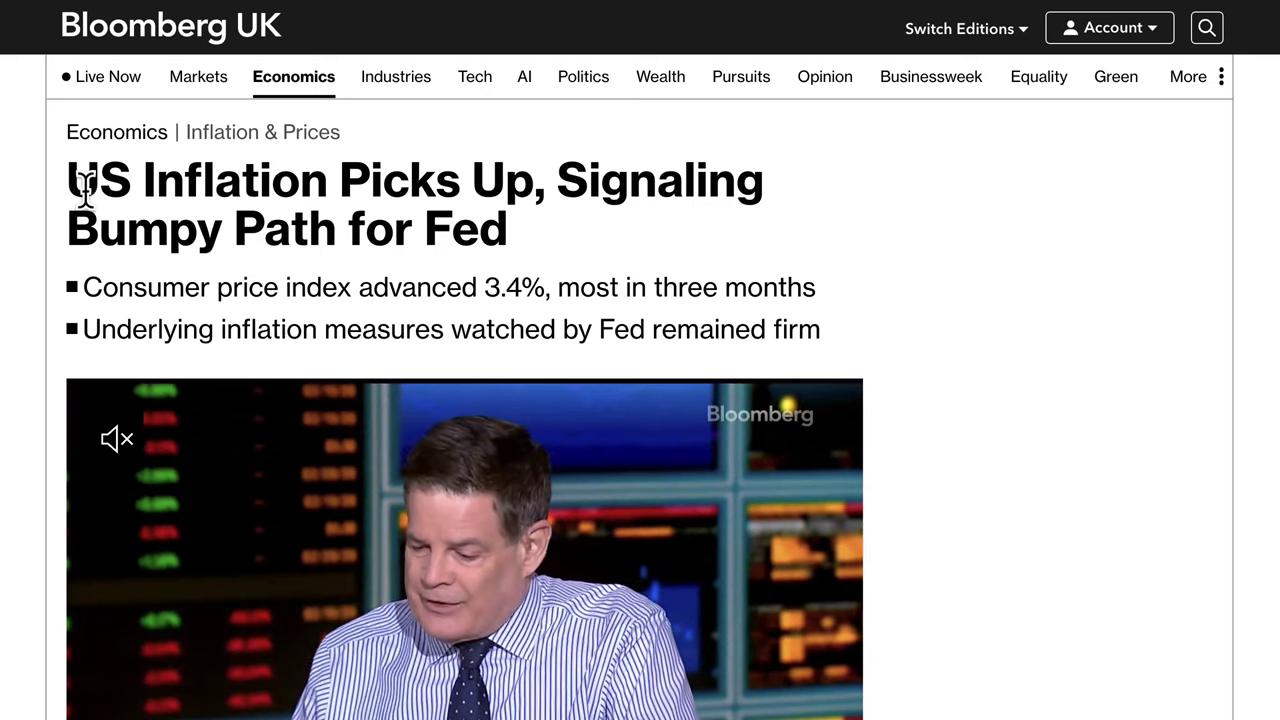
left_click_drag(74, 177, 525, 223)
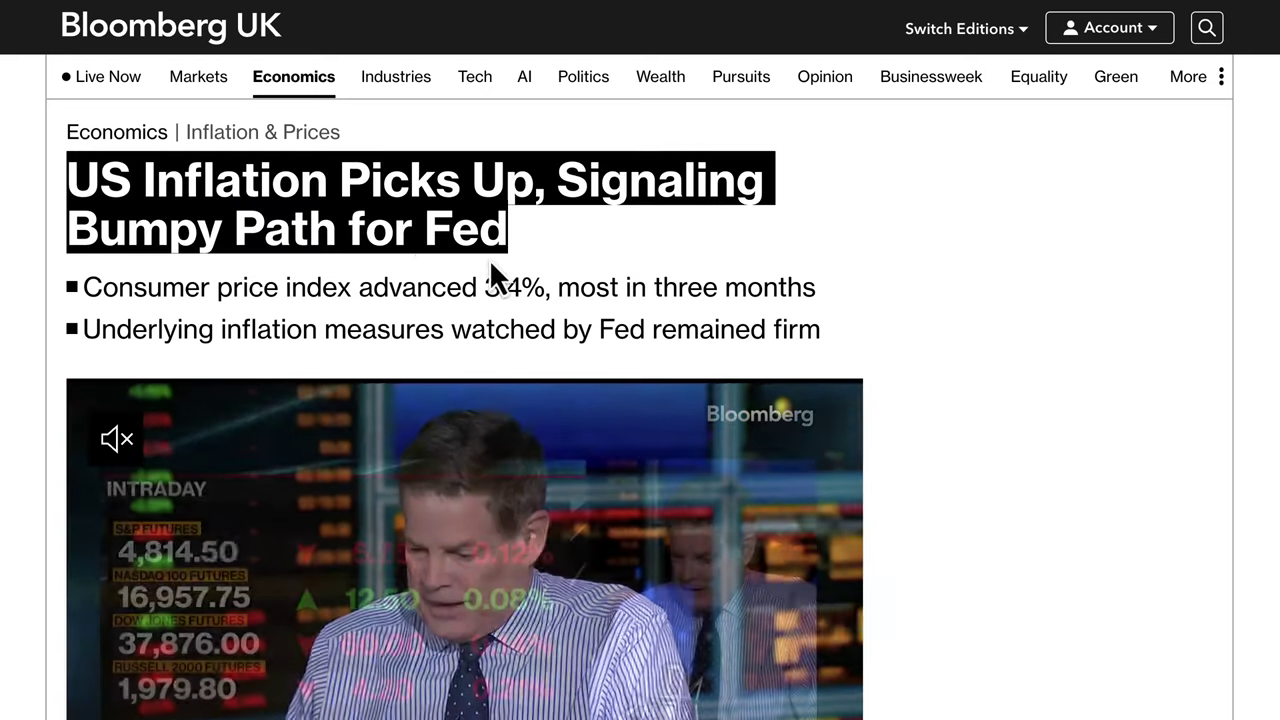
scroll(491, 274, "down", 2)
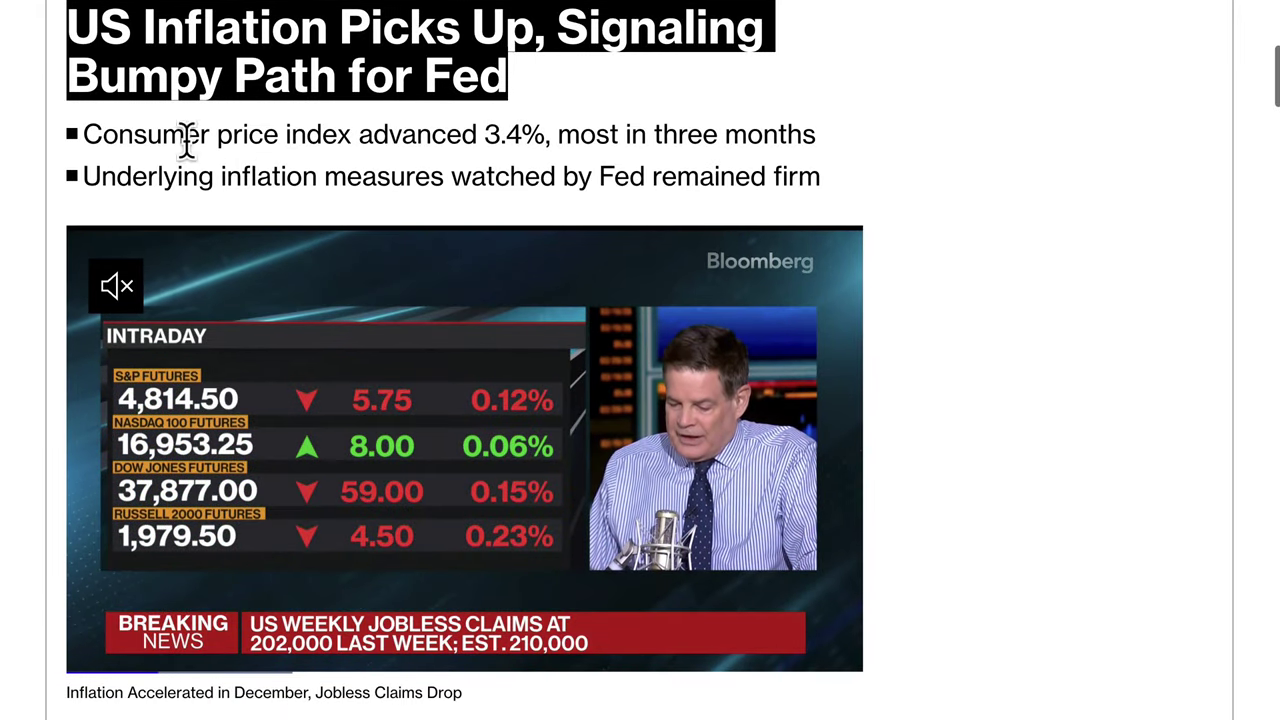
left_click_drag(88, 130, 818, 134)
left_click_drag(115, 177, 820, 186)
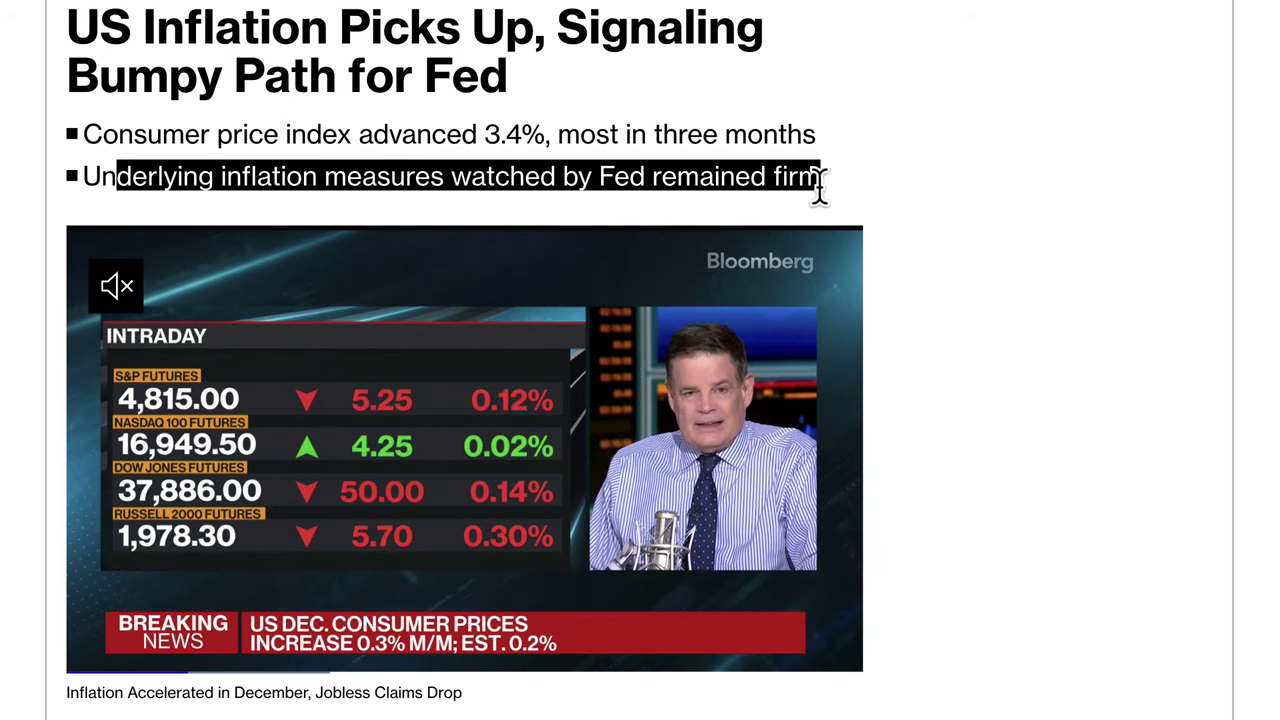
scroll(940, 363, "down", 4)
scroll(940, 363, "down", 3)
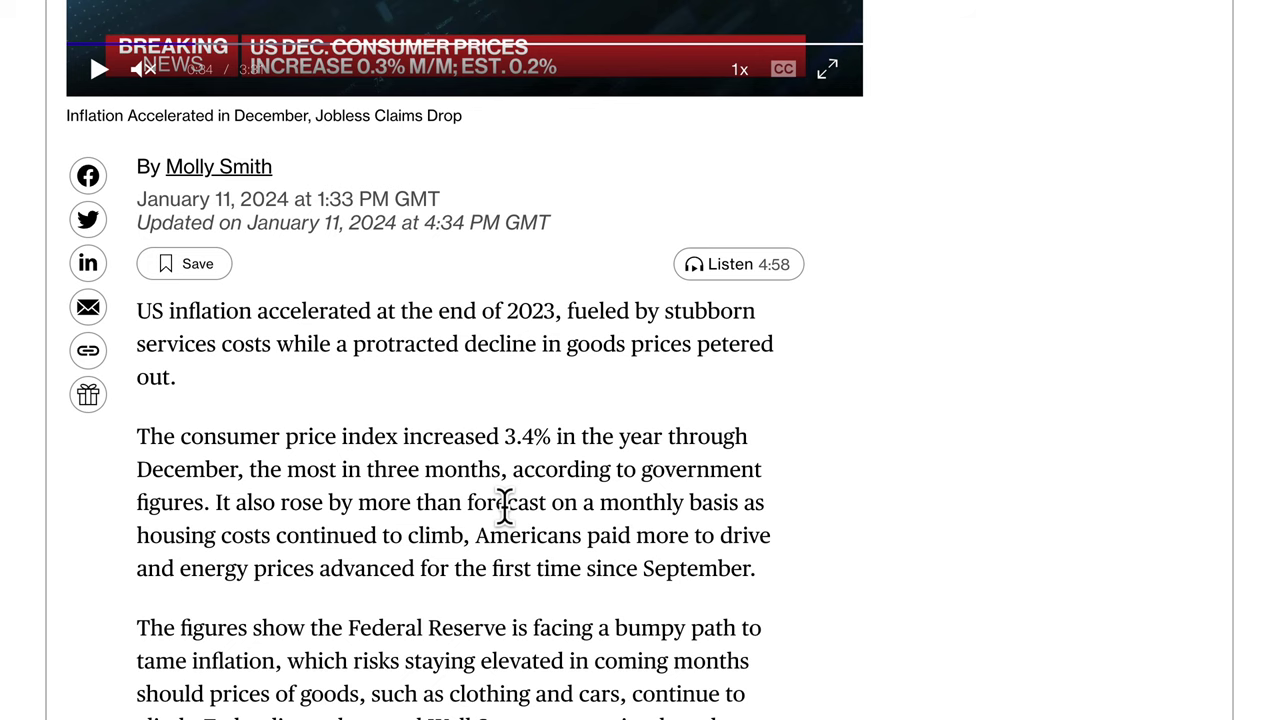
scroll(500, 523, "up", 8)
left_click_drag(505, 503, 445, 355)
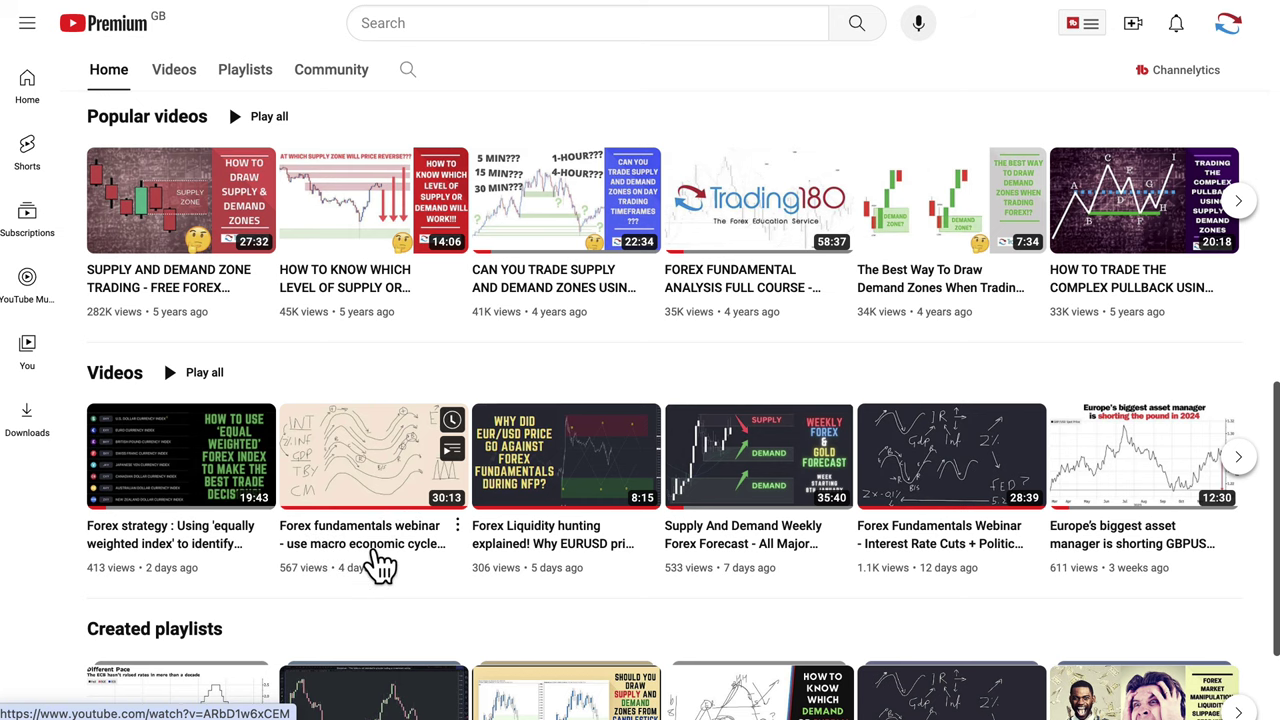
Browse the YouTube channel's recent uploads for the Forex fundamentals webinars
scroll(405, 560, "down", 1)
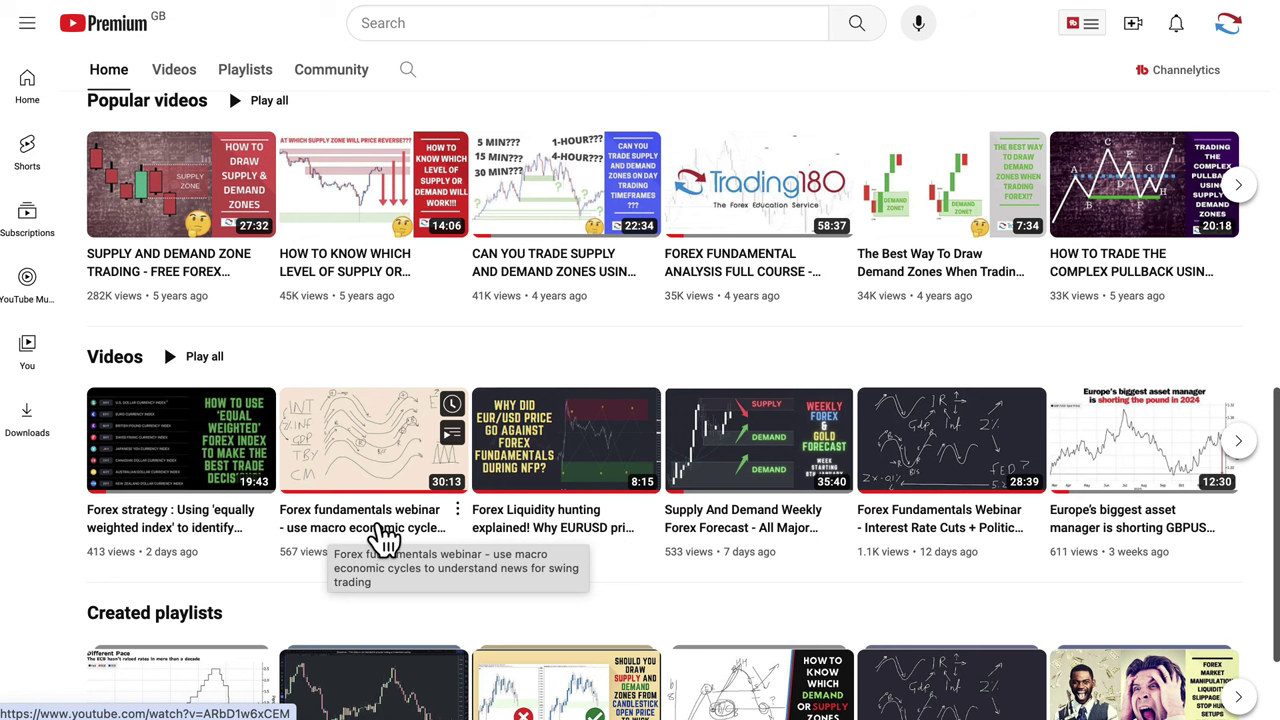
left_click(1238, 443)
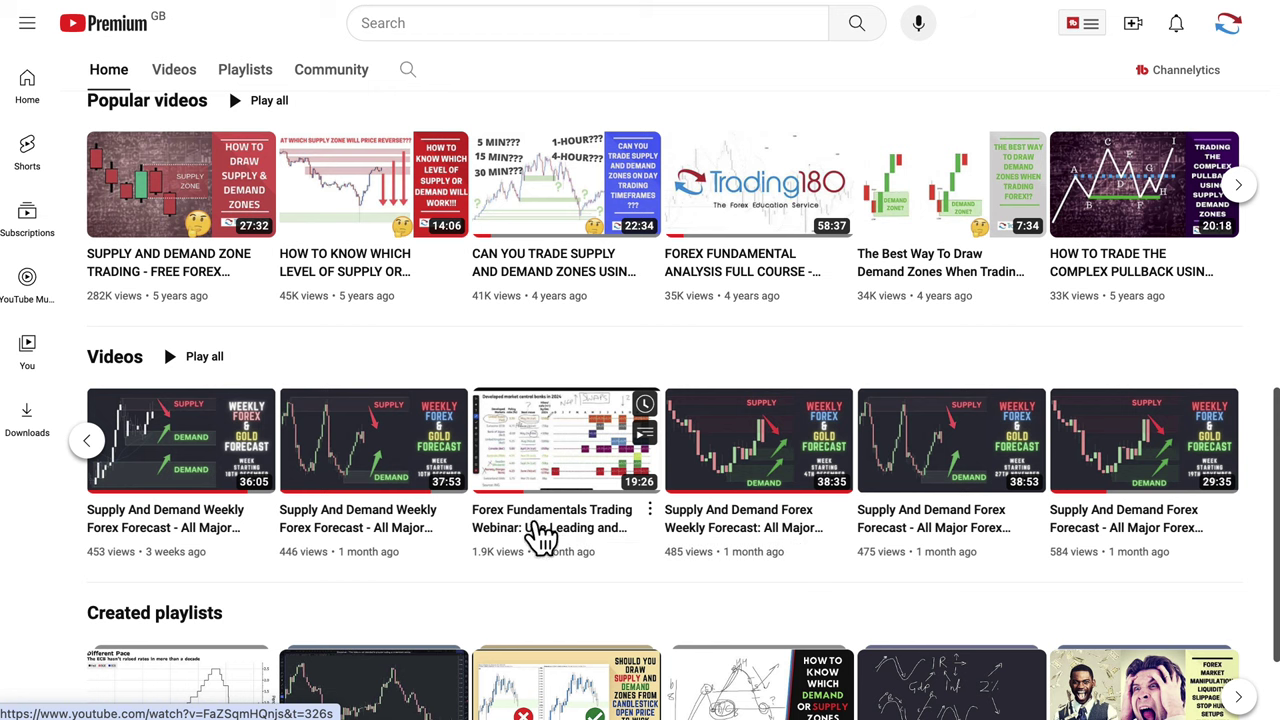
left_click(86, 440)
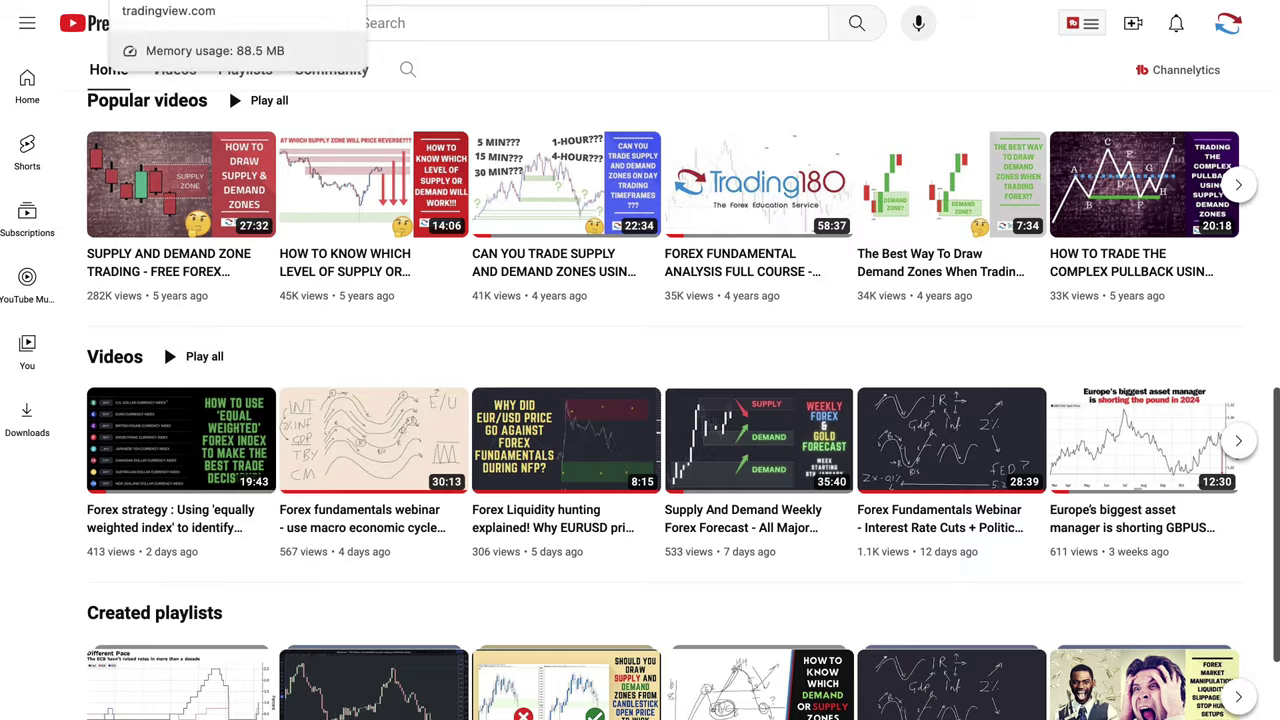
Check the USD index chart, then reopen Bloomberg's US inflation article and review its paragraphs on consumer prices and the Fed
left_click(228, 5)
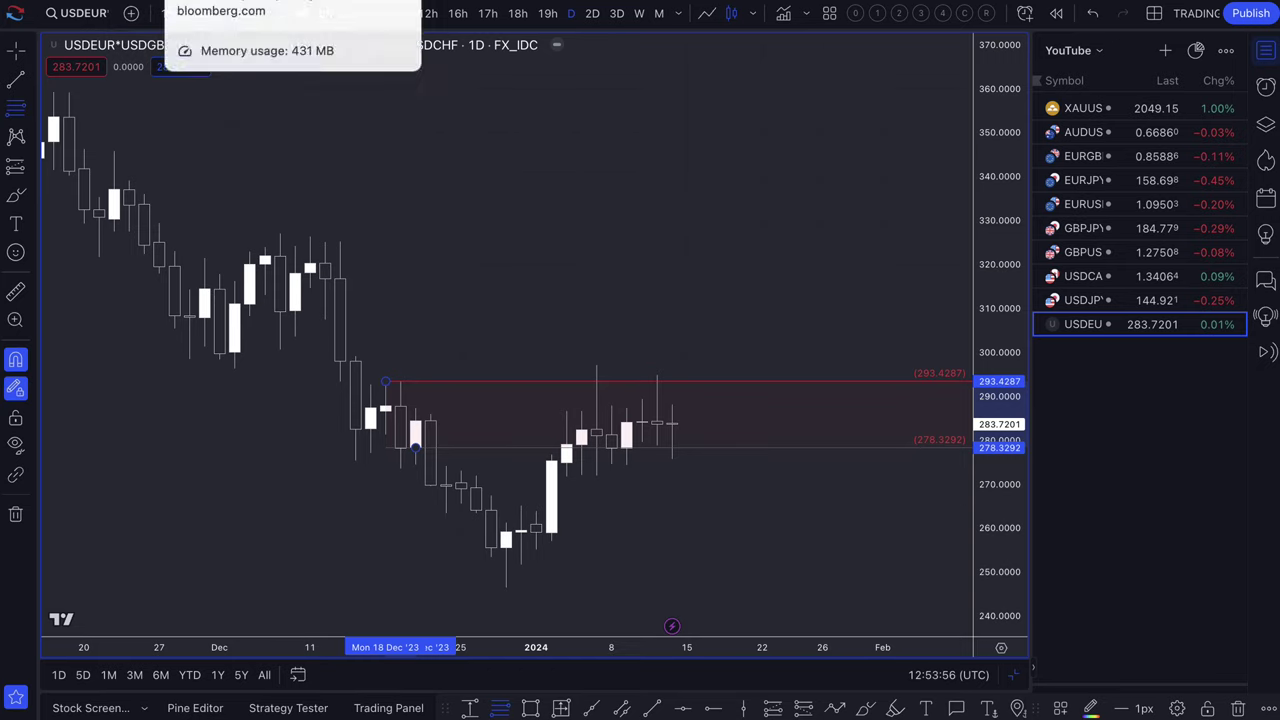
left_click(230, 5)
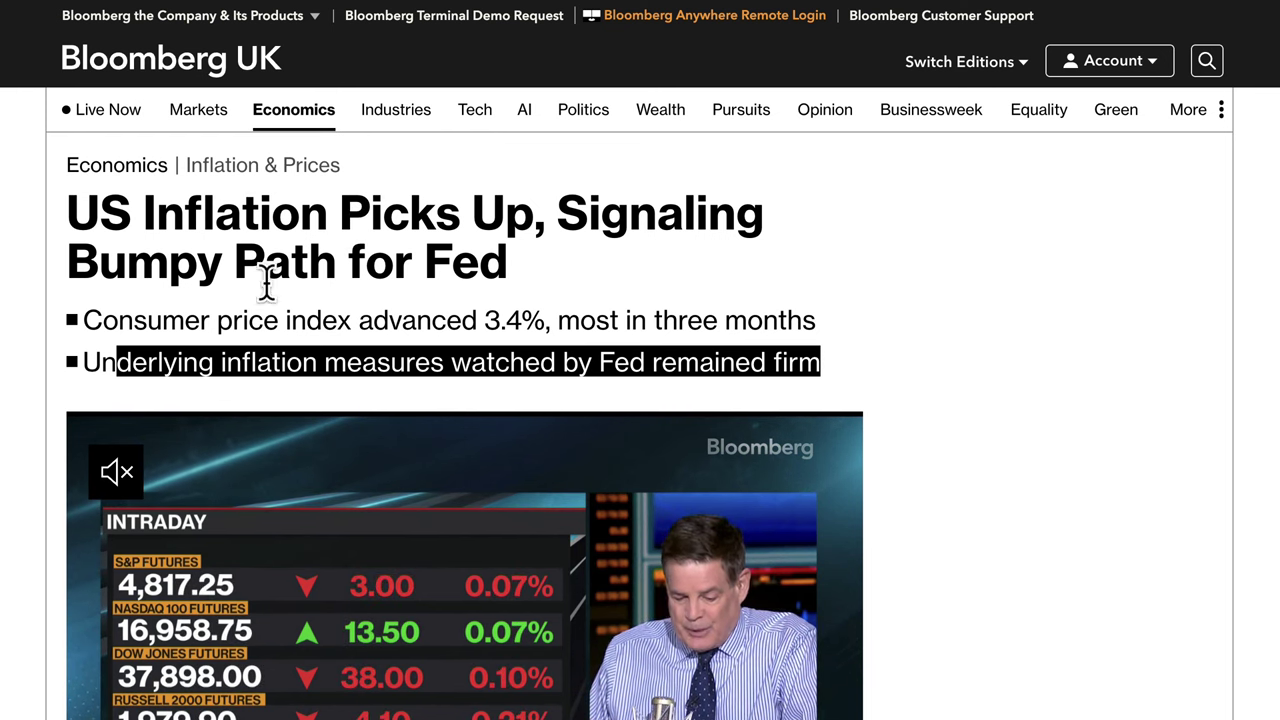
scroll(314, 320, "down", 1)
scroll(314, 320, "down", 7)
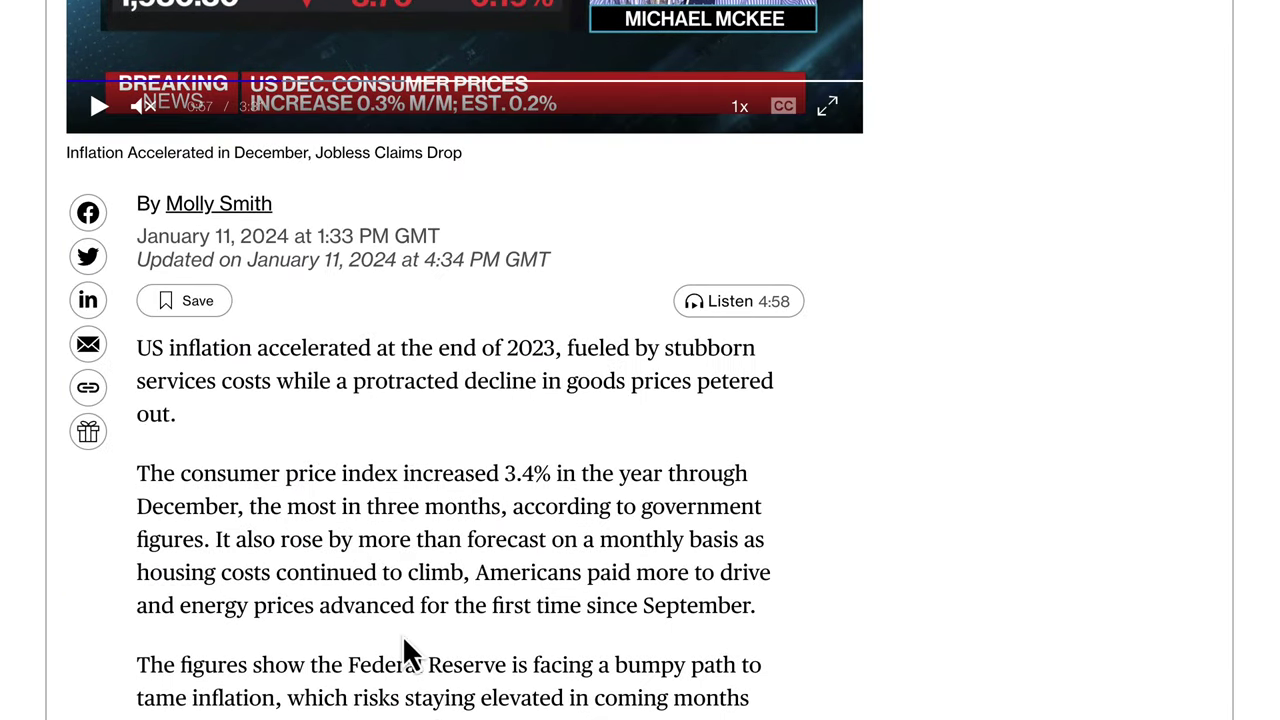
scroll(409, 655, "down", 3)
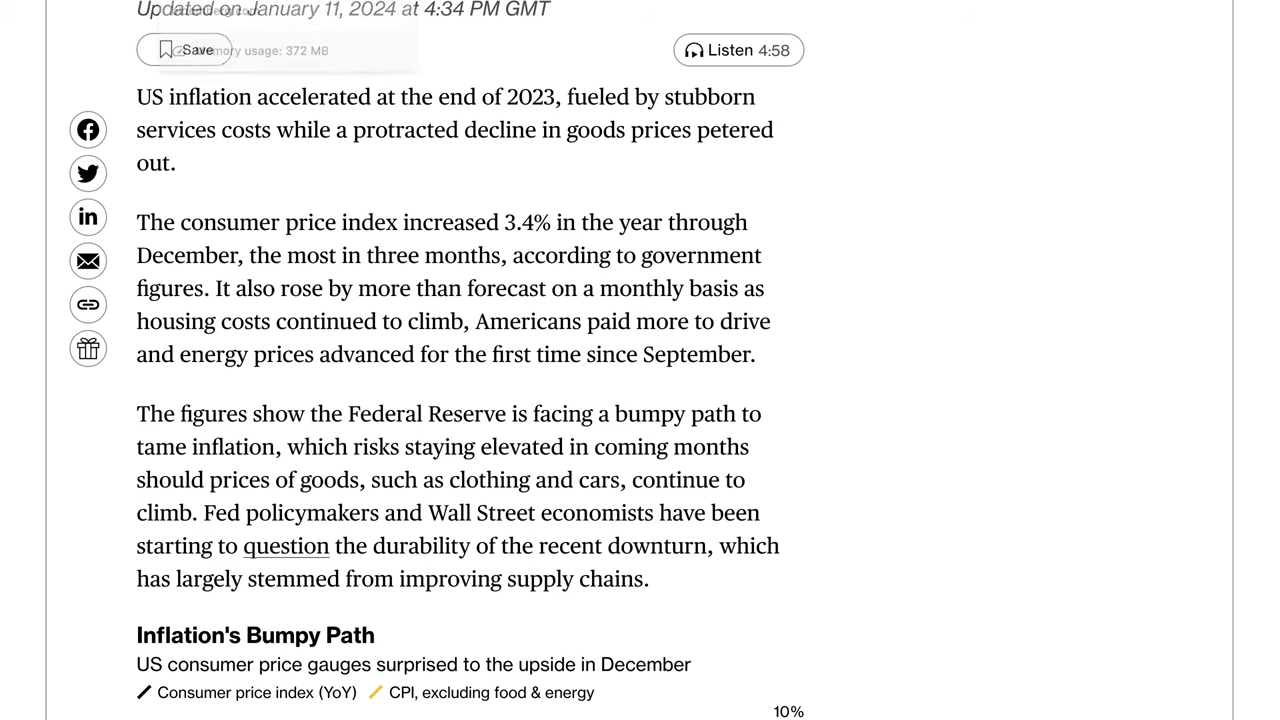
Open the Bloomberg article "US Producer Prices Fall Again, Boosting Bets on Fed Rate Cuts" and highlight its rate-cut headline and third-month PPI decline
left_click(150, 2)
scroll(393, 396, "down", 3)
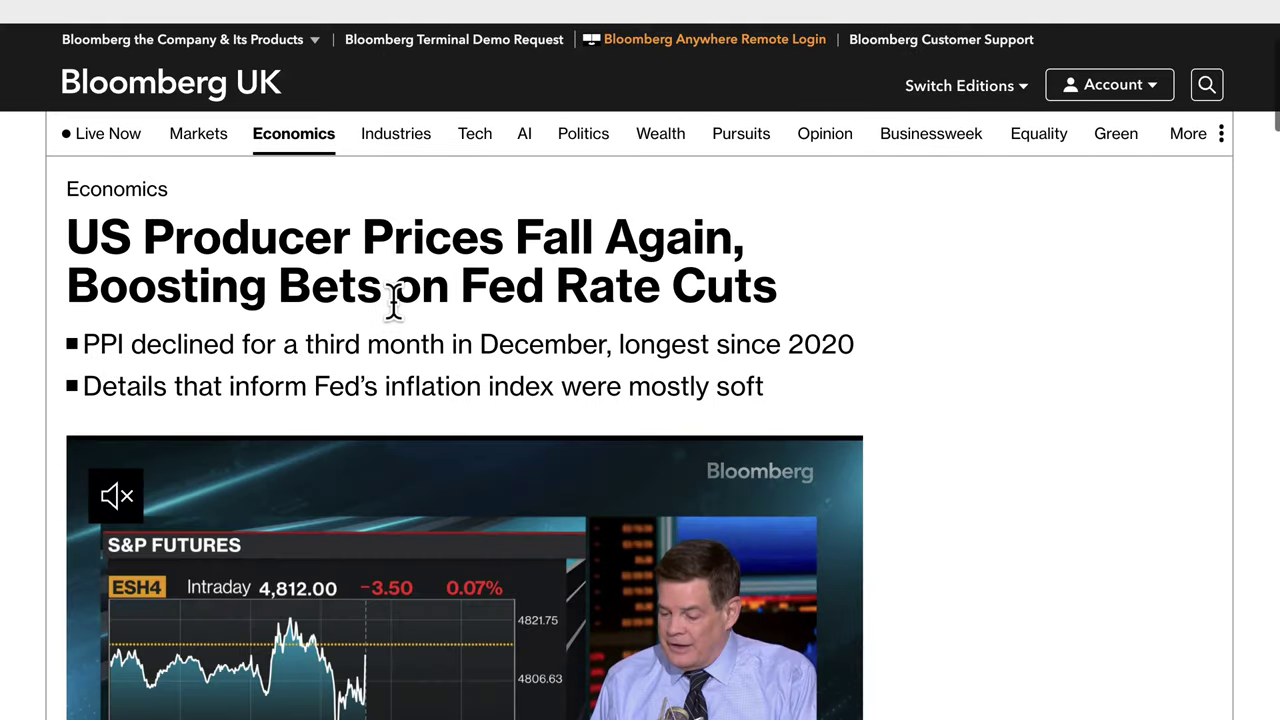
left_click_drag(155, 240, 535, 245)
left_click(535, 245)
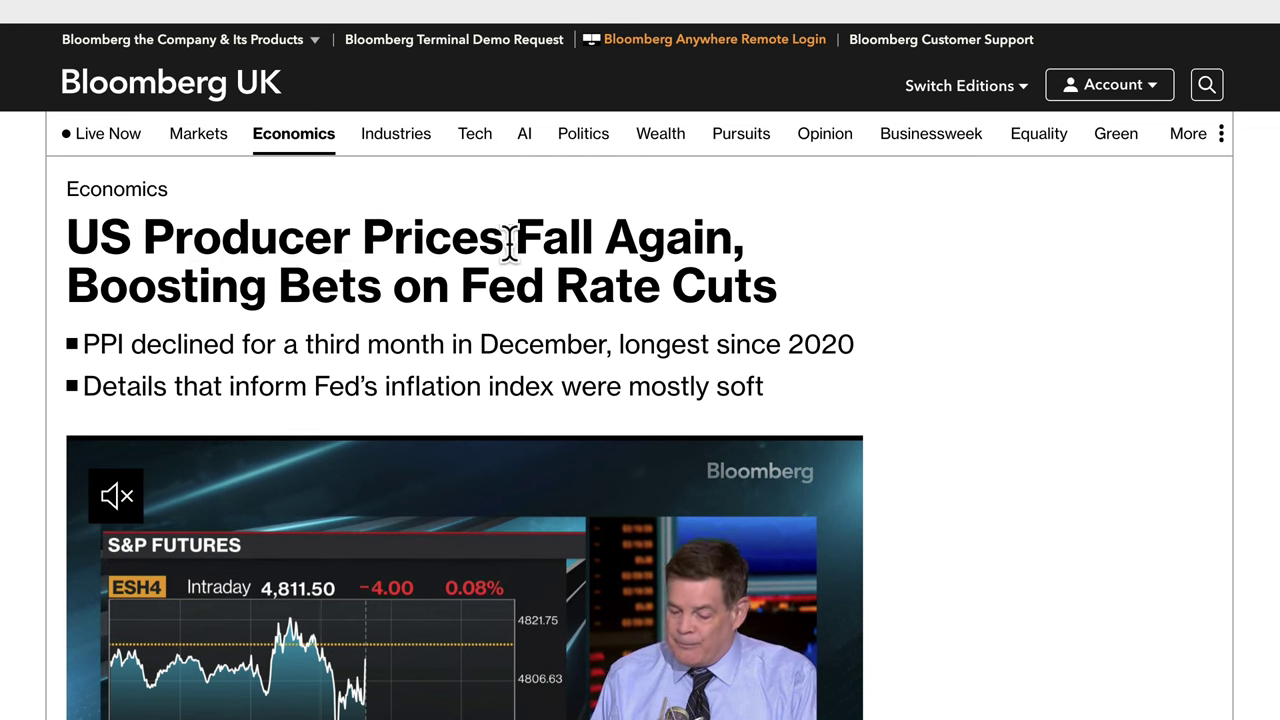
left_click_drag(67, 298, 788, 310)
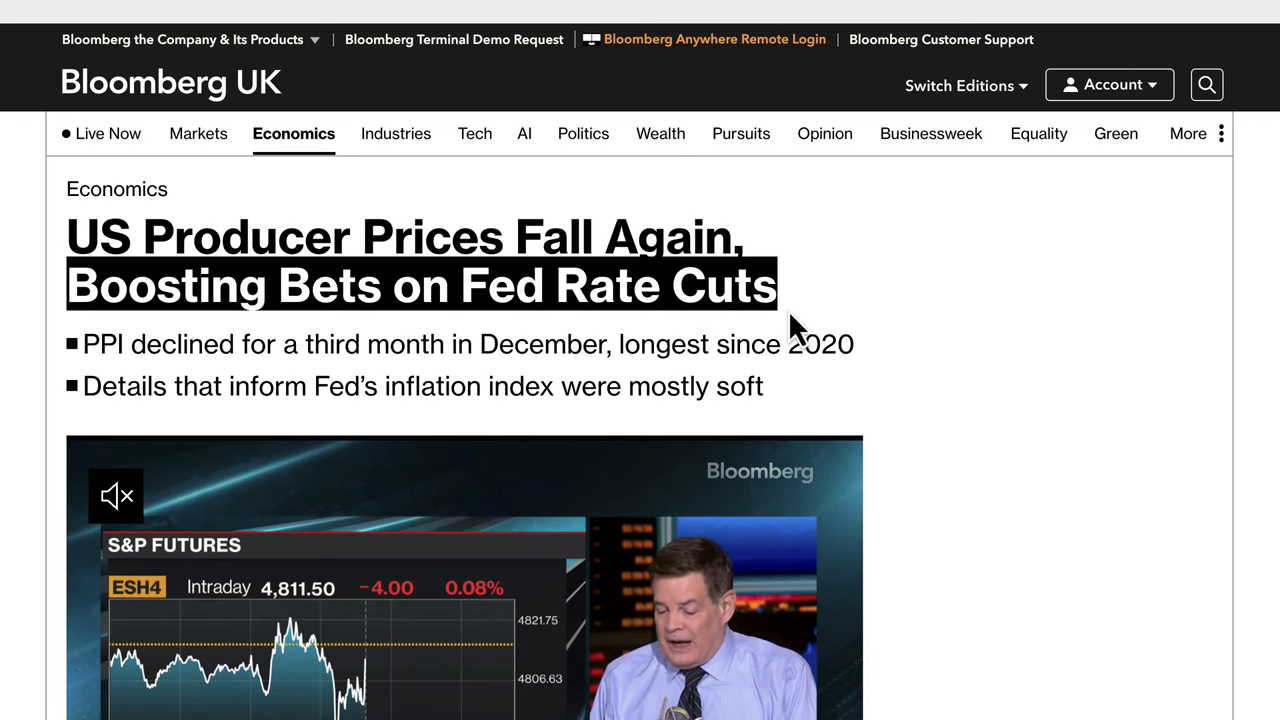
scroll(700, 355, "down", 1)
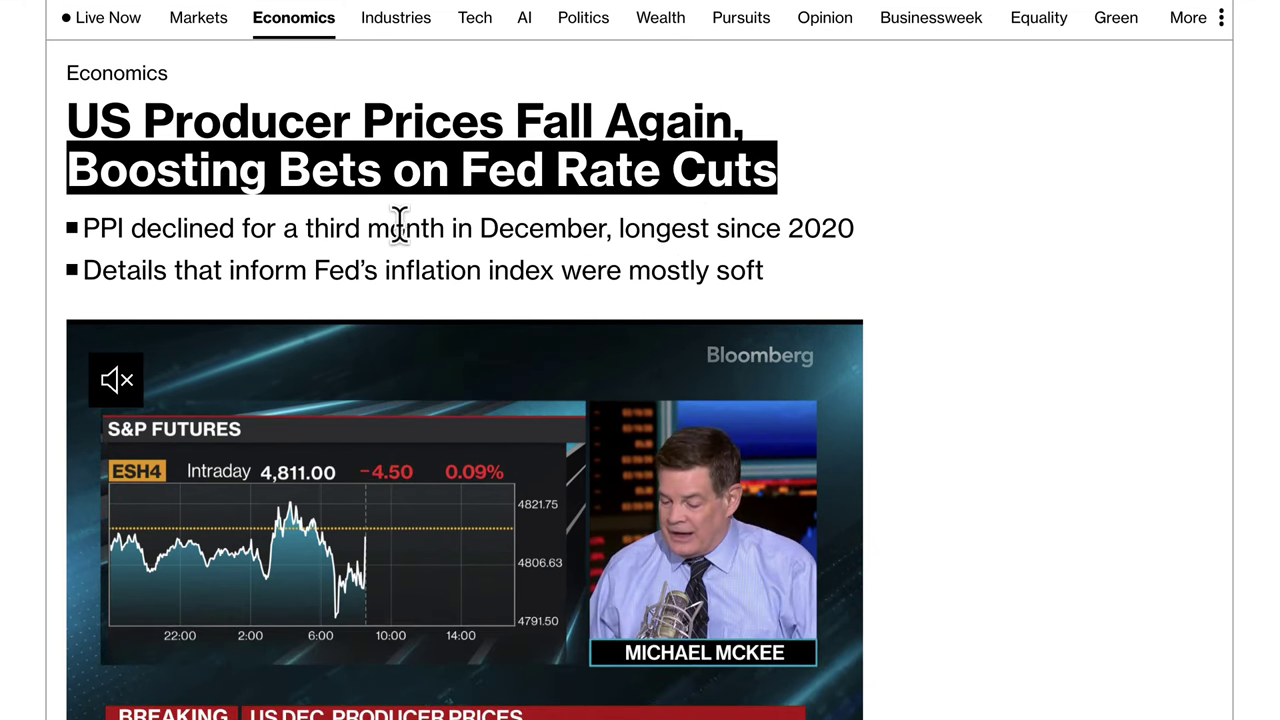
left_click_drag(299, 228, 851, 249)
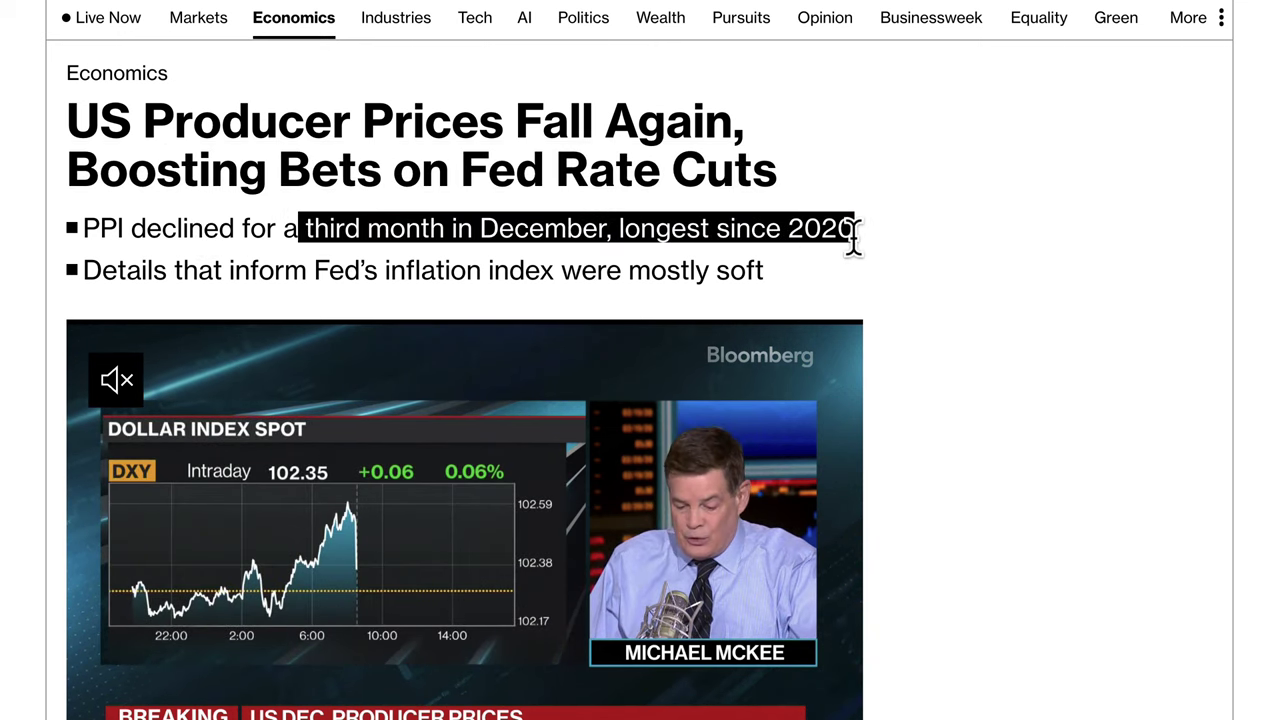
scroll(666, 257, "down", 2)
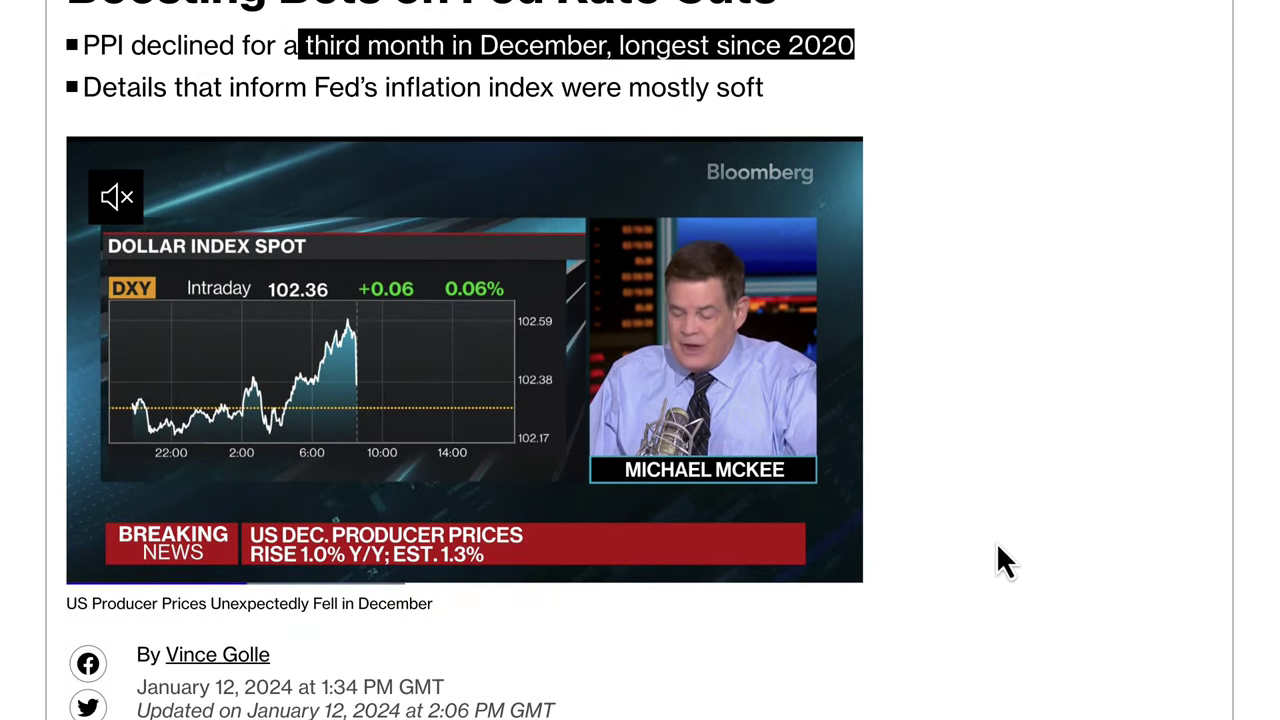
scroll(996, 545, "down", 1)
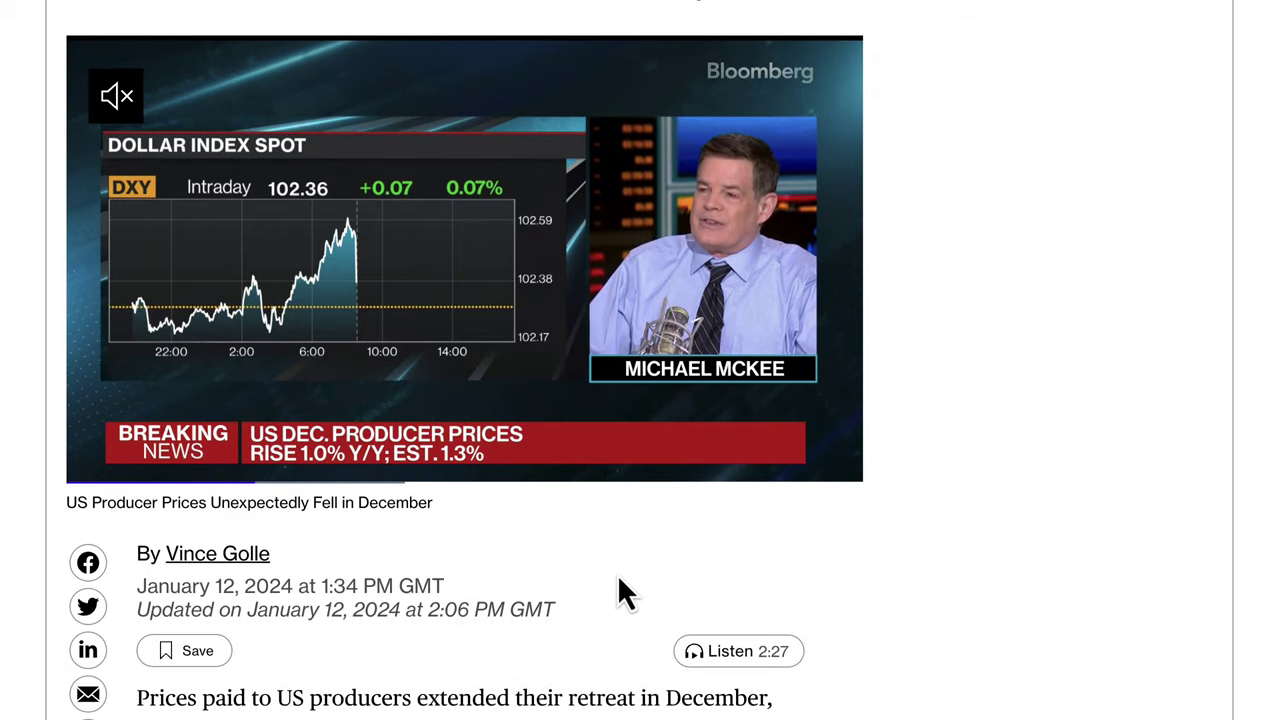
scroll(617, 574, "down", 4)
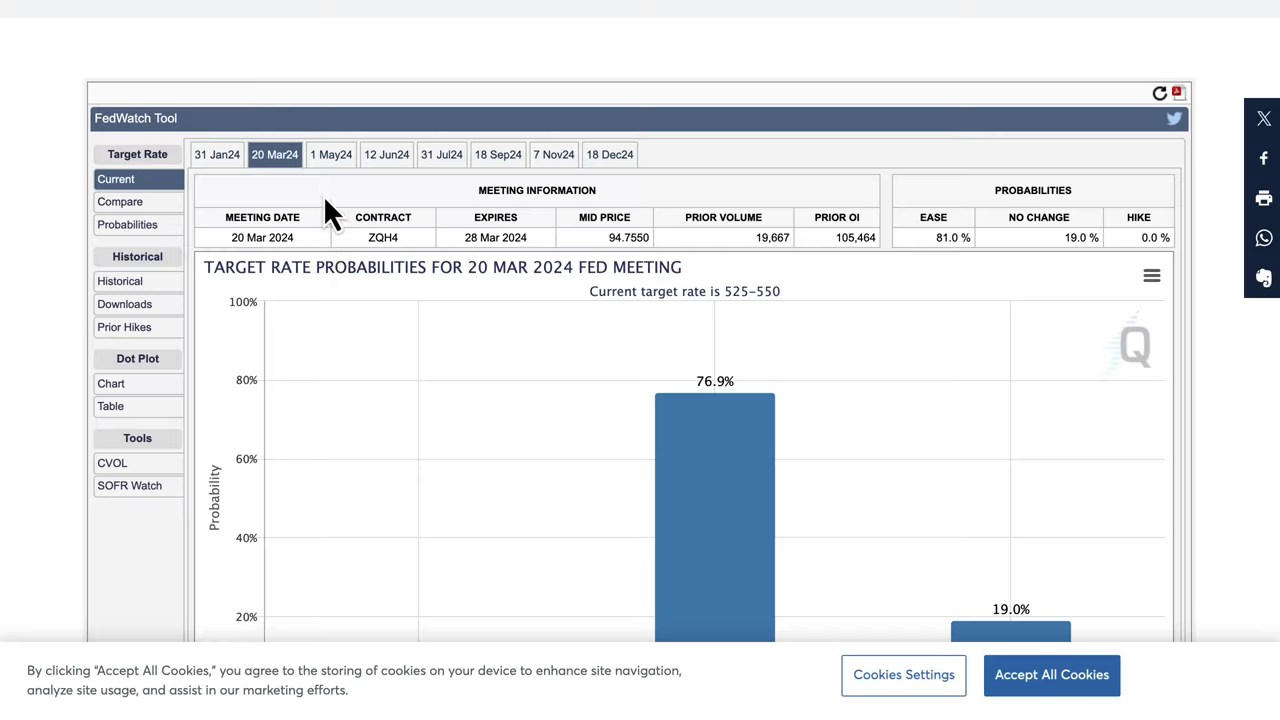
Examine the CME FedWatch target rate probabilities for the 20 Mar 2024 meeting and highlight the Ease probability
scroll(391, 192, "up", 8)
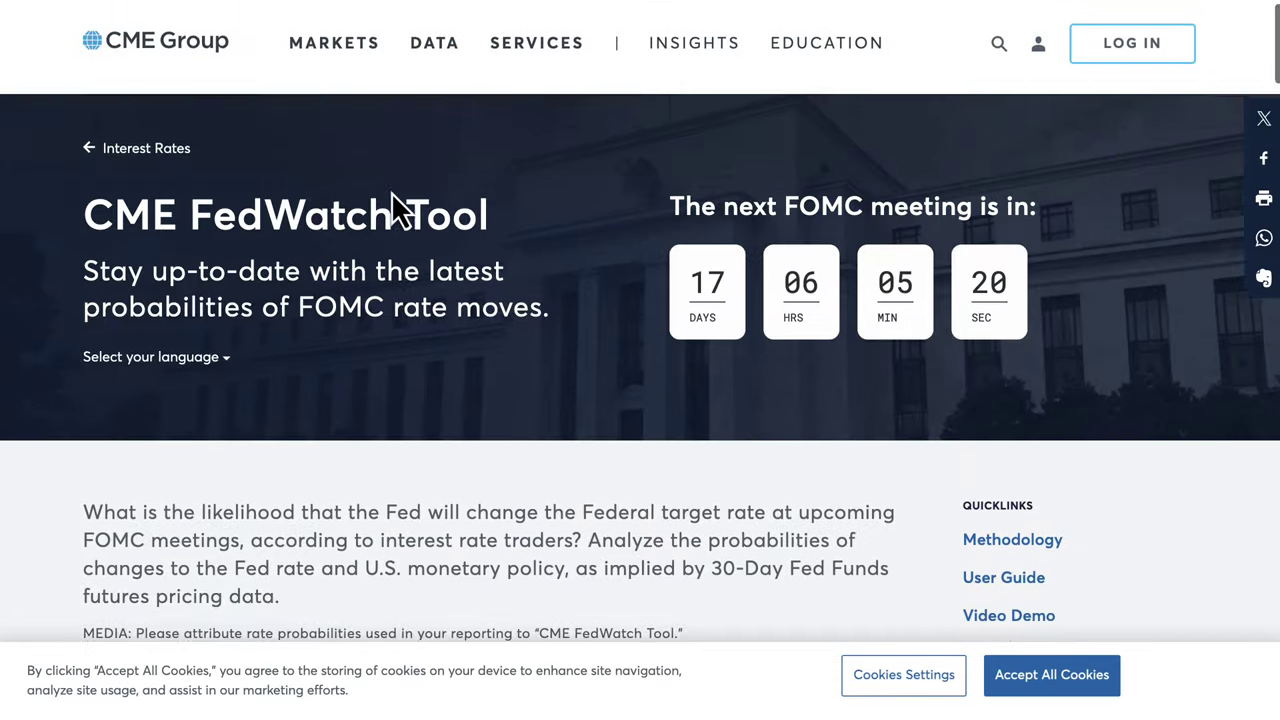
scroll(357, 350, "down", 6)
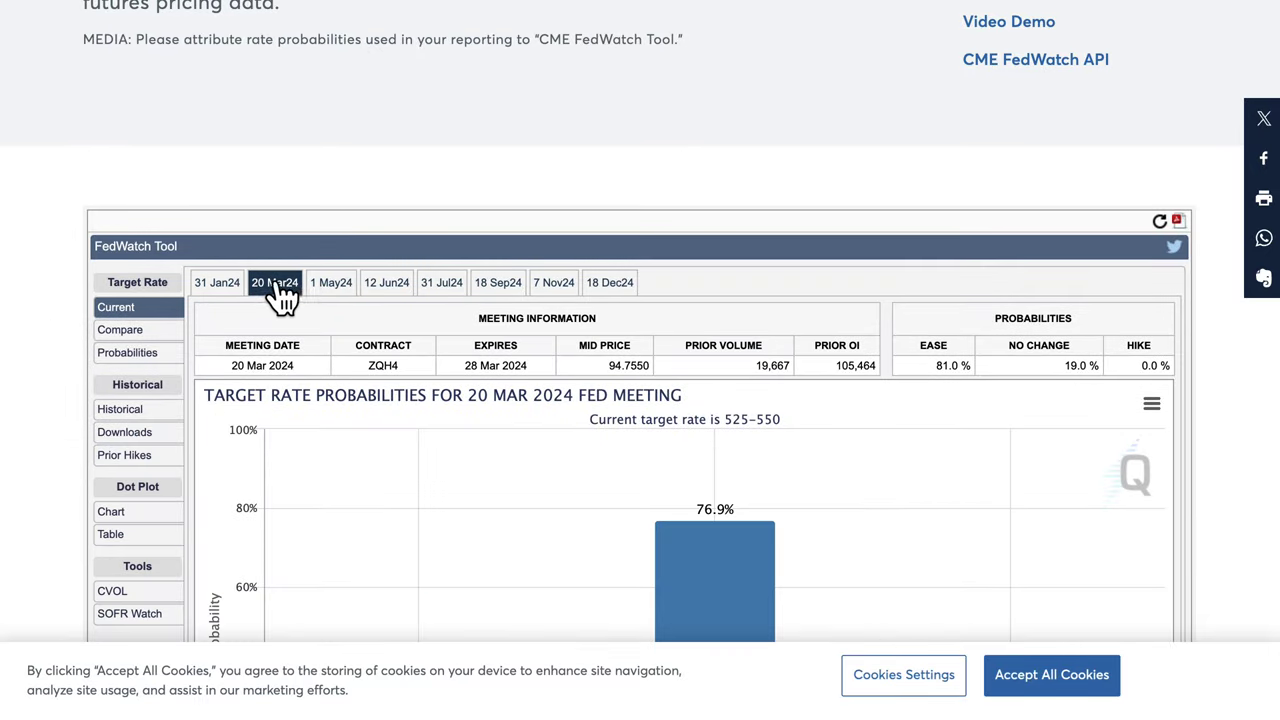
scroll(255, 362, "down", 3)
scroll(285, 470, "up", 1)
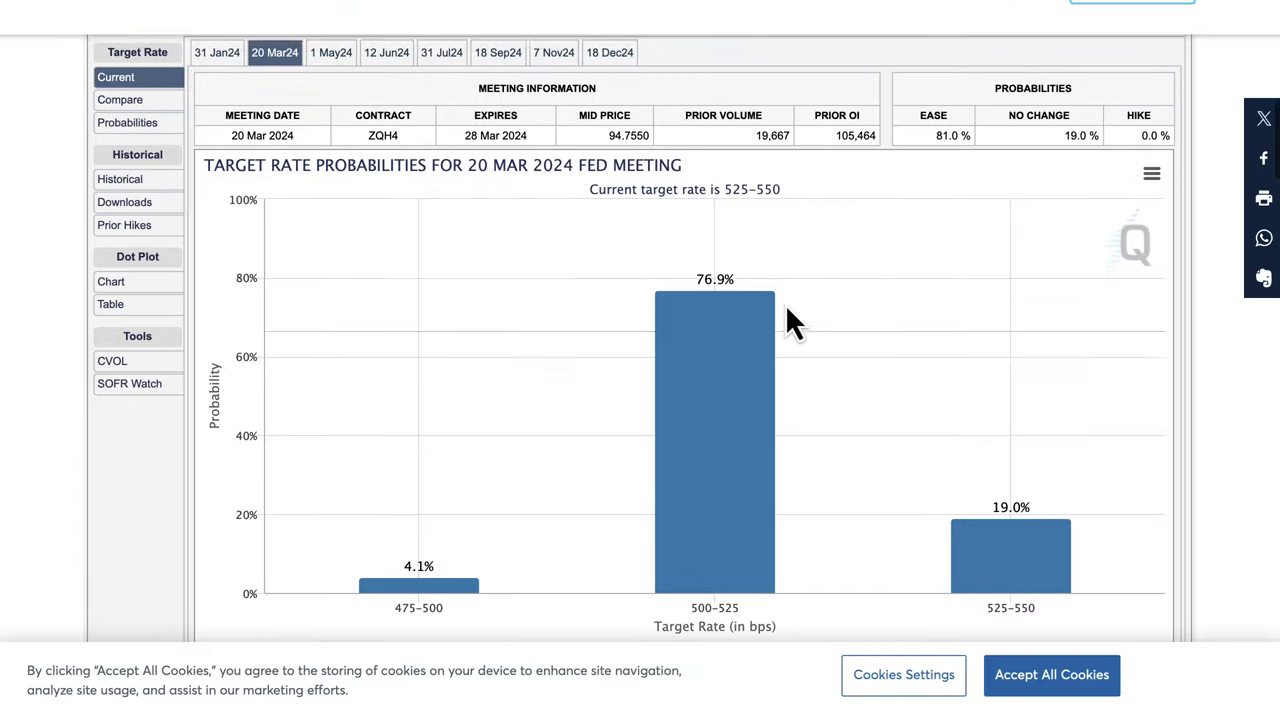
scroll(951, 176, "up", 1)
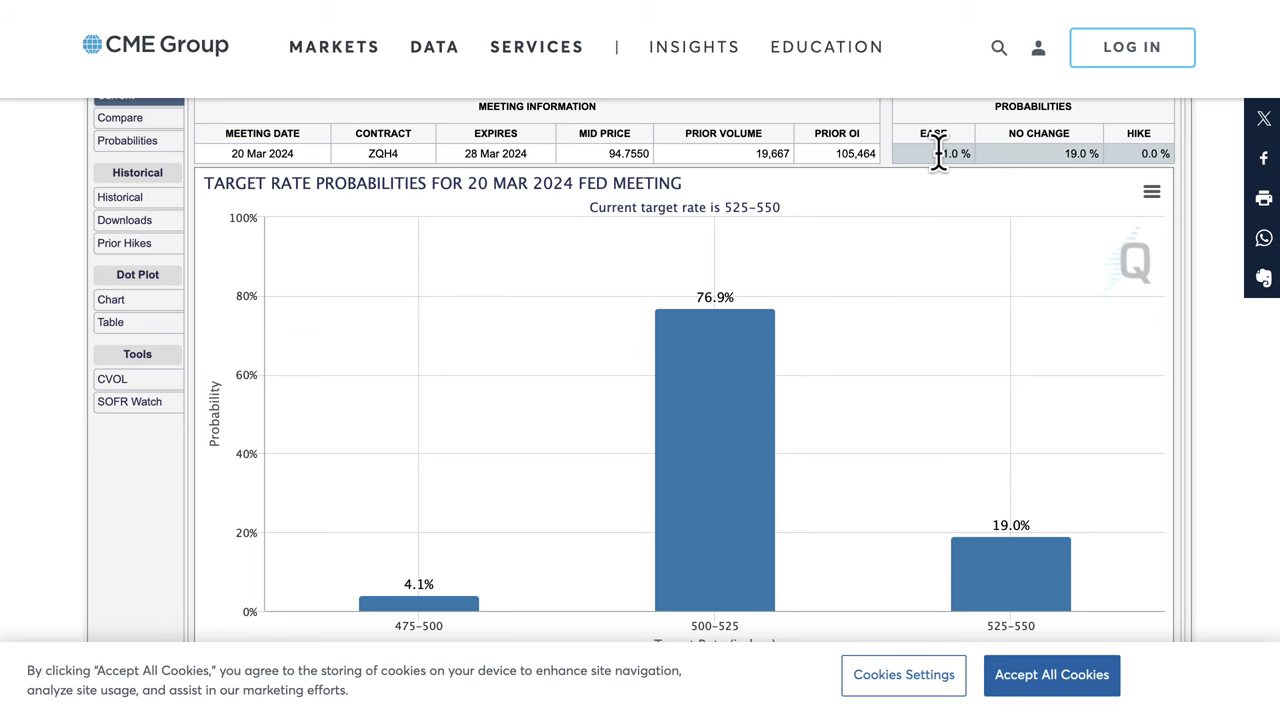
scroll(935, 150, "up", 1)
left_click_drag(933, 180, 958, 180)
scroll(850, 335, "down", 1)
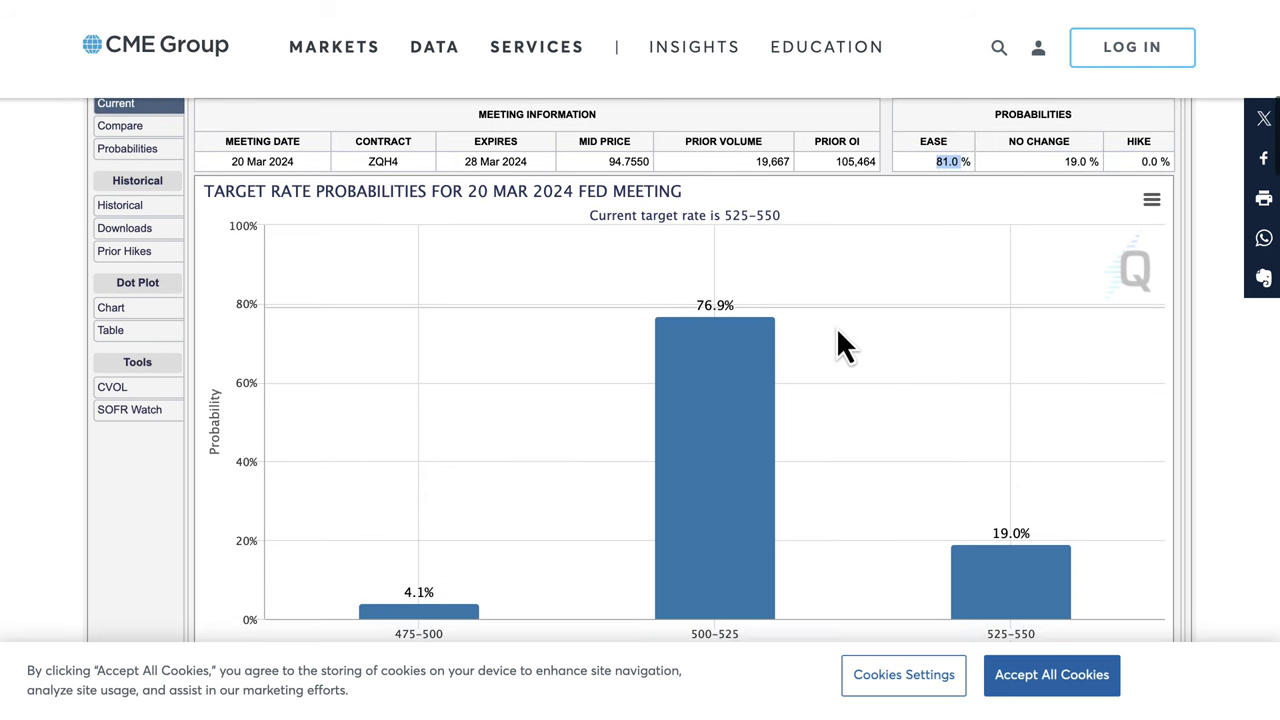
Compare the 500-525 target rate's current probability with its value one week ago, highlighting the earlier value in the FedWatch table
scroll(706, 405, "down", 3)
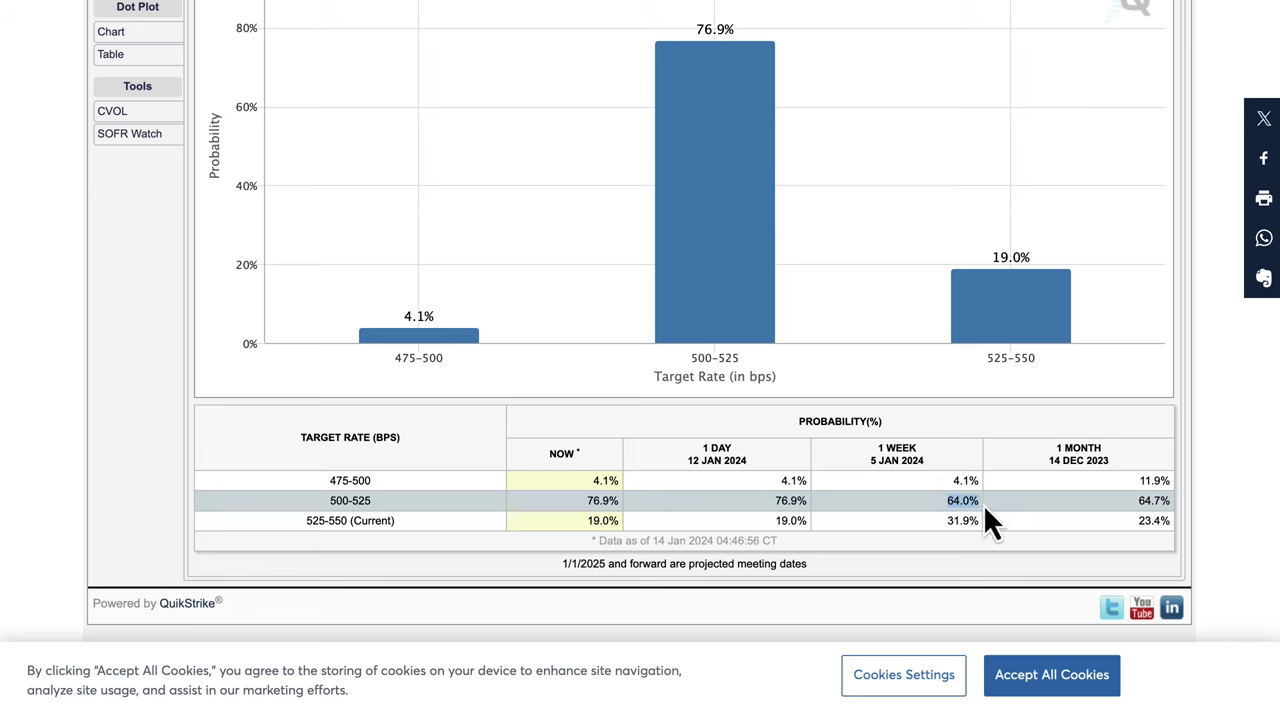
scroll(905, 490, "up", 5)
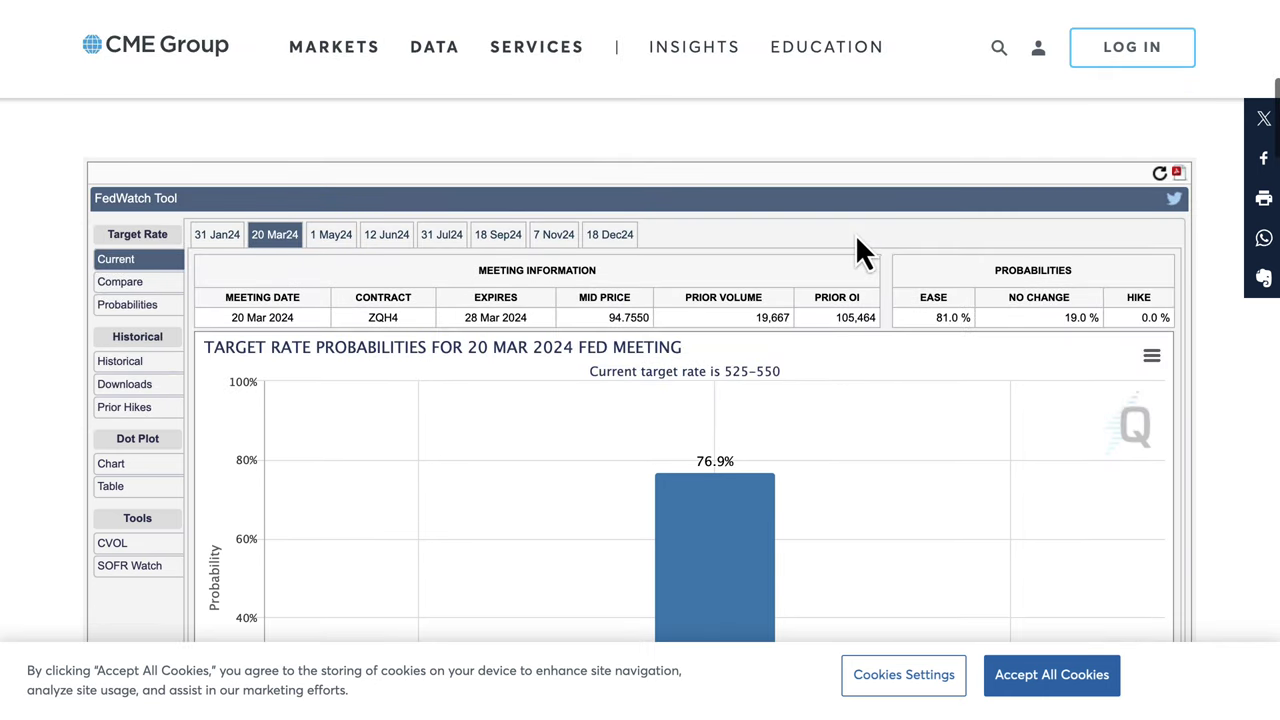
scroll(803, 192, "up", 2)
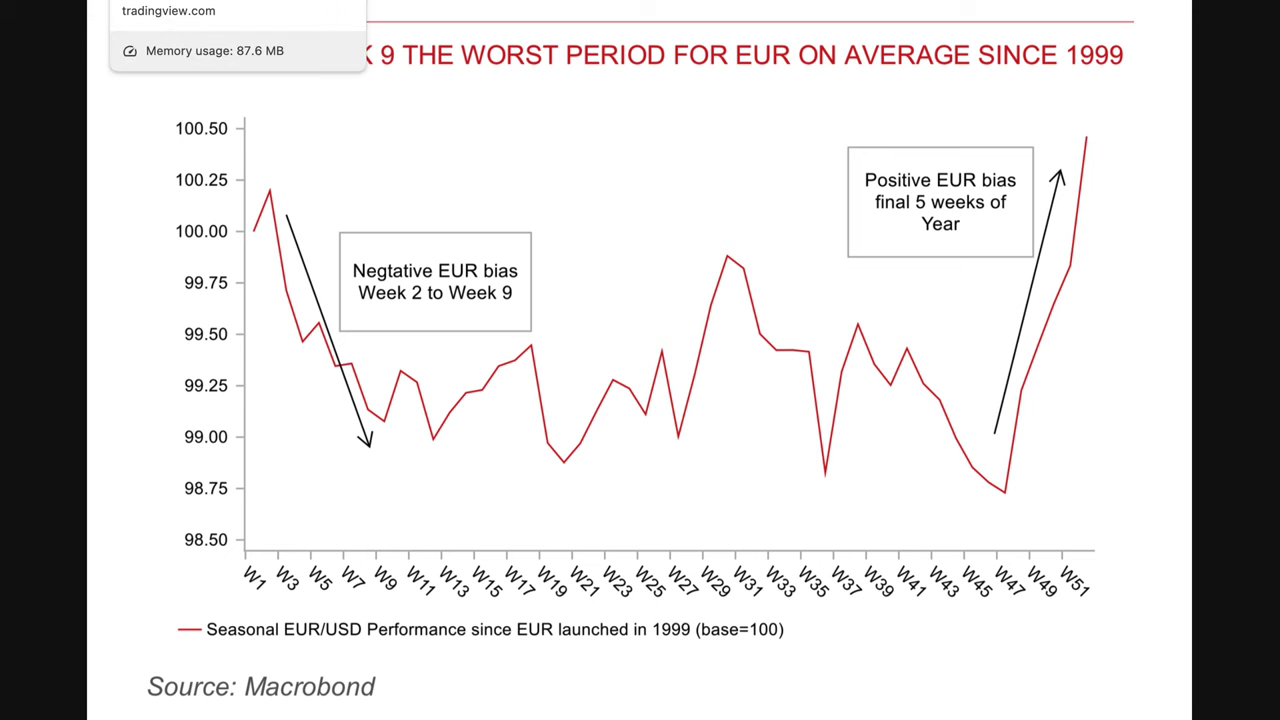
Reopen the CME FedWatch page and review the target rate probabilities and Ease figure for the 20 Mar 2024 meeting
left_click(200, 1)
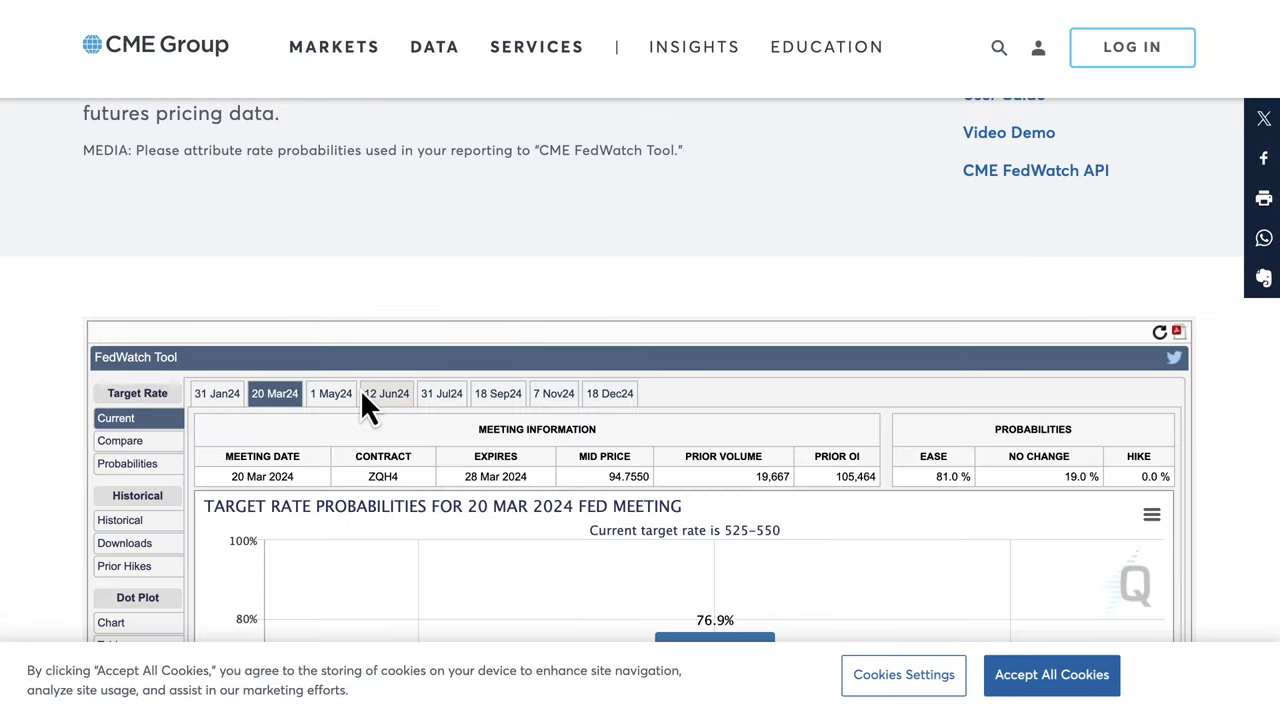
scroll(362, 400, "down", 3)
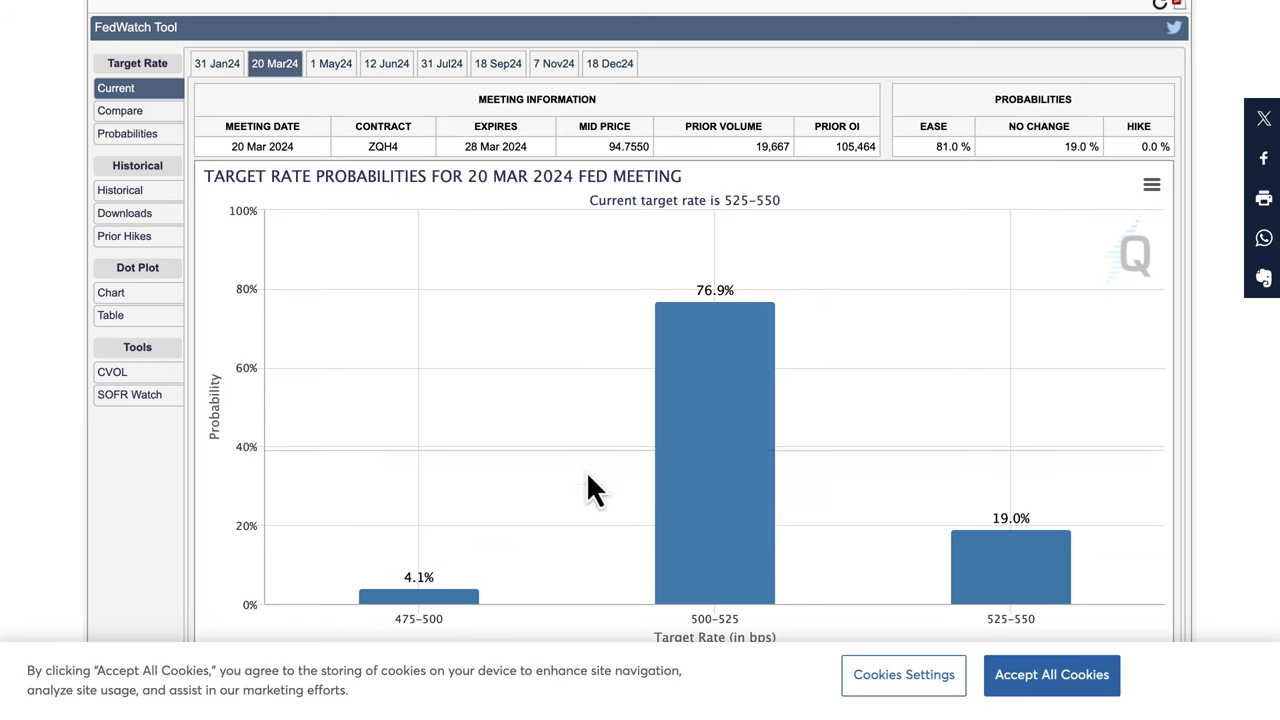
scroll(626, 586, "down", 2)
scroll(752, 393, "up", 1)
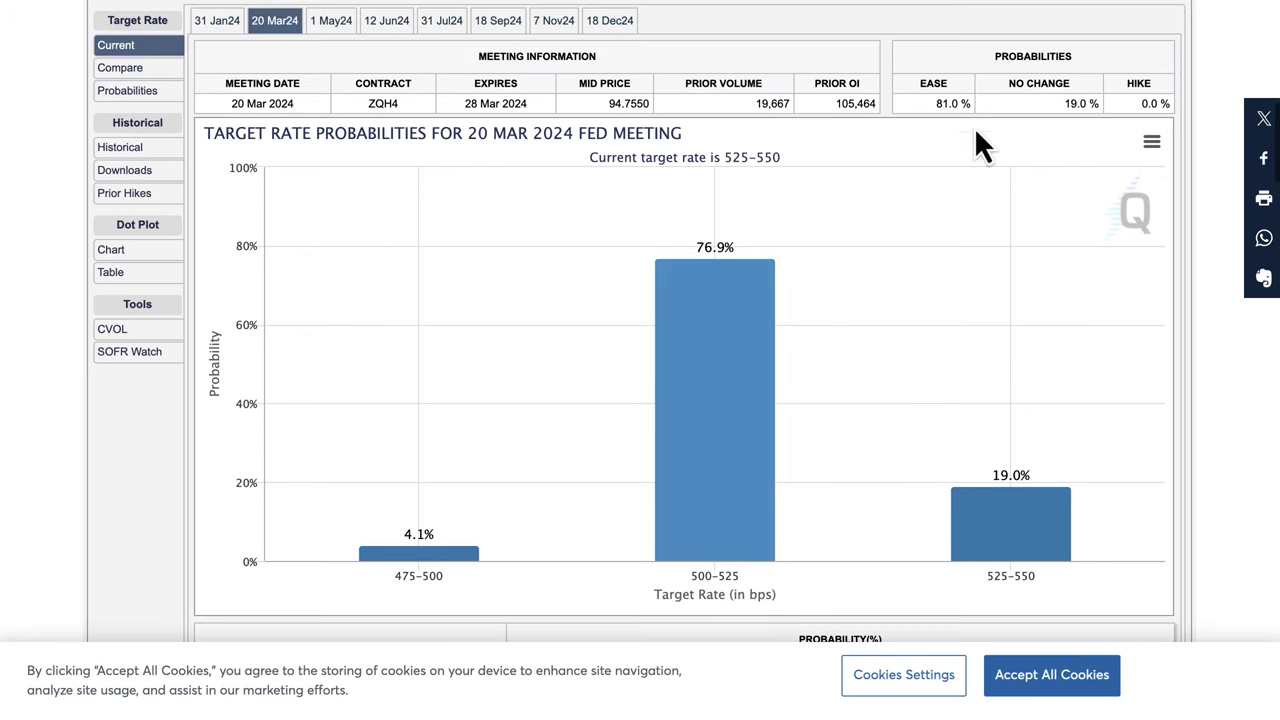
scroll(955, 110, "up", 1)
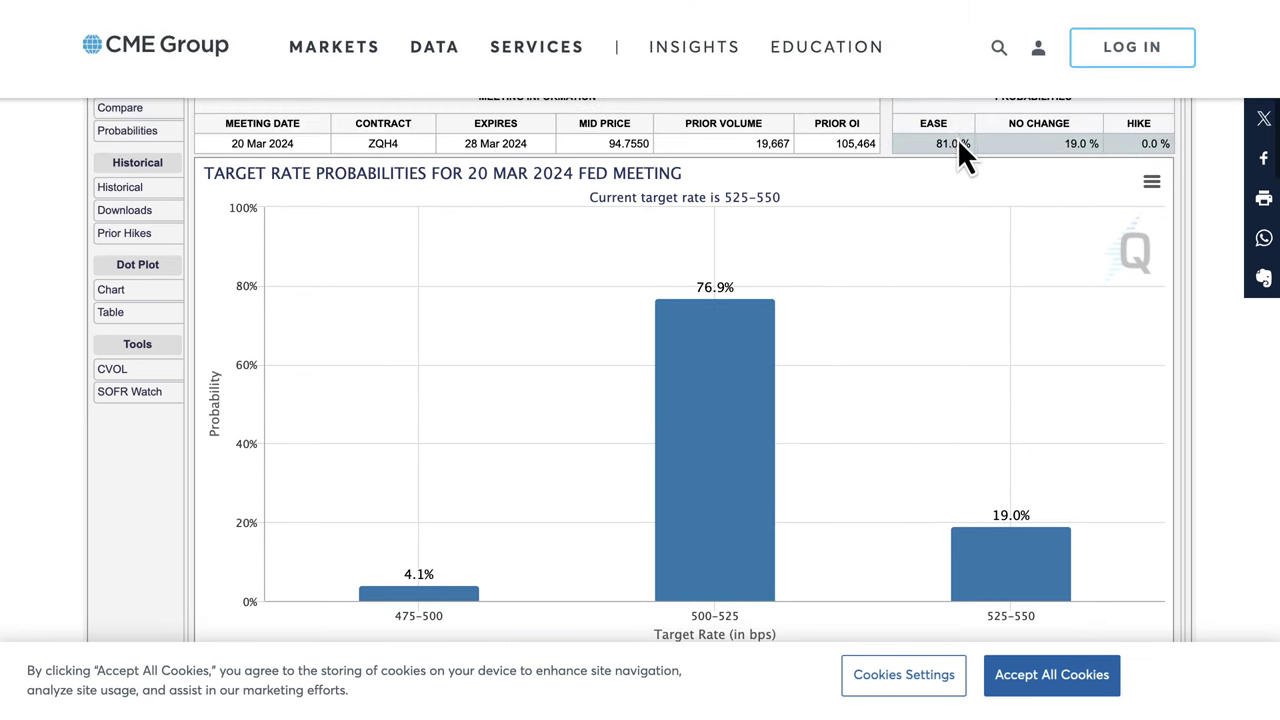
scroll(963, 136, "up", 1)
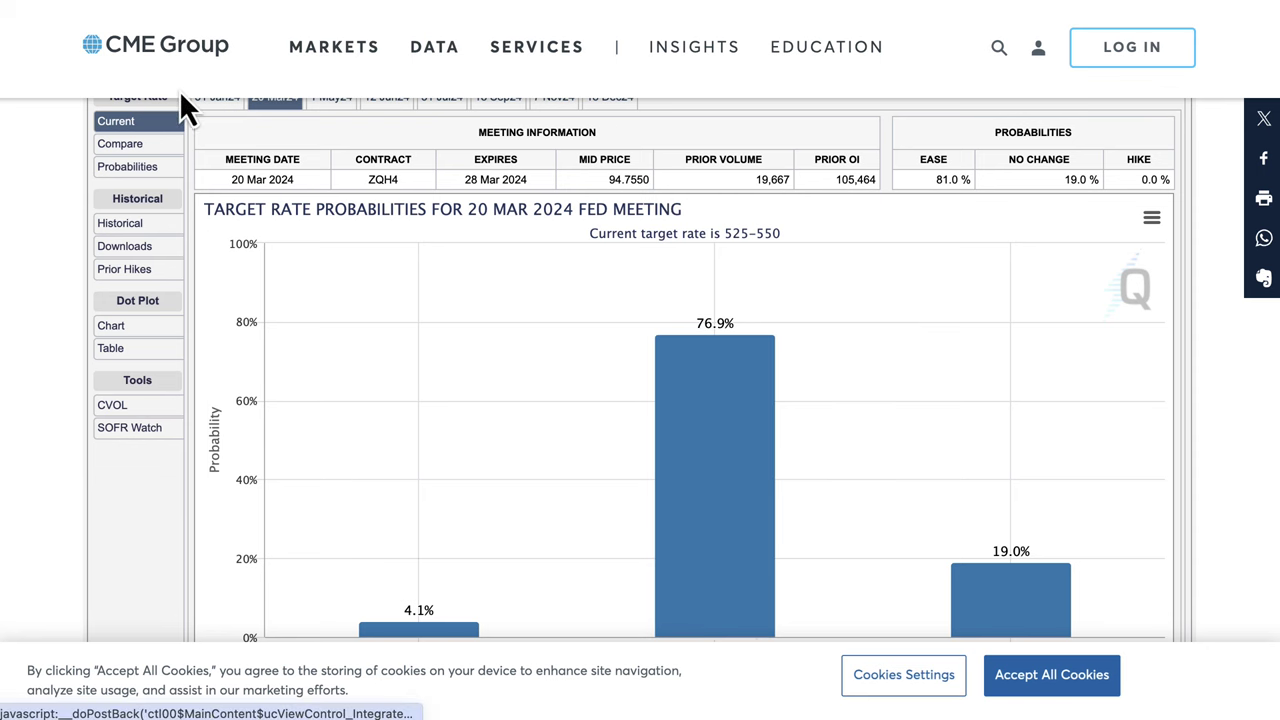
On the USD index daily chart, draw a Fib Retracement zone between 260.9842 and 246.5388 at the late-December low
left_click(140, 2)
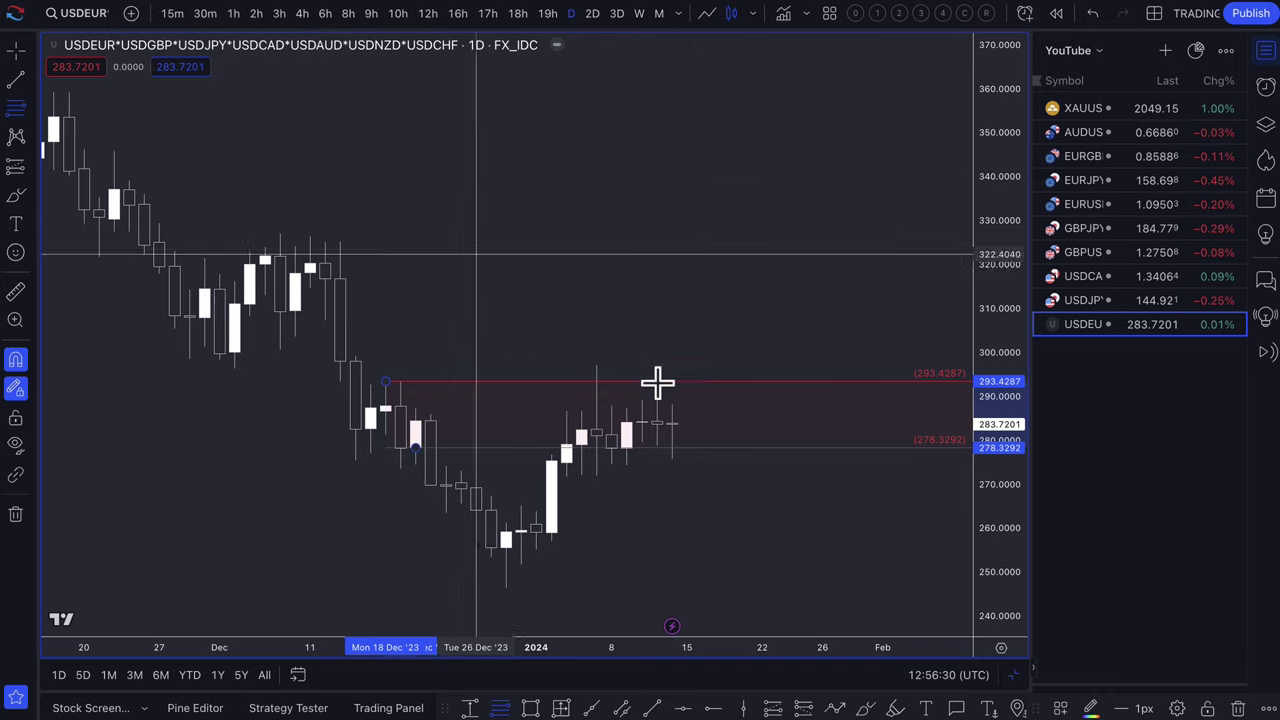
scroll(600, 503, "down", 2)
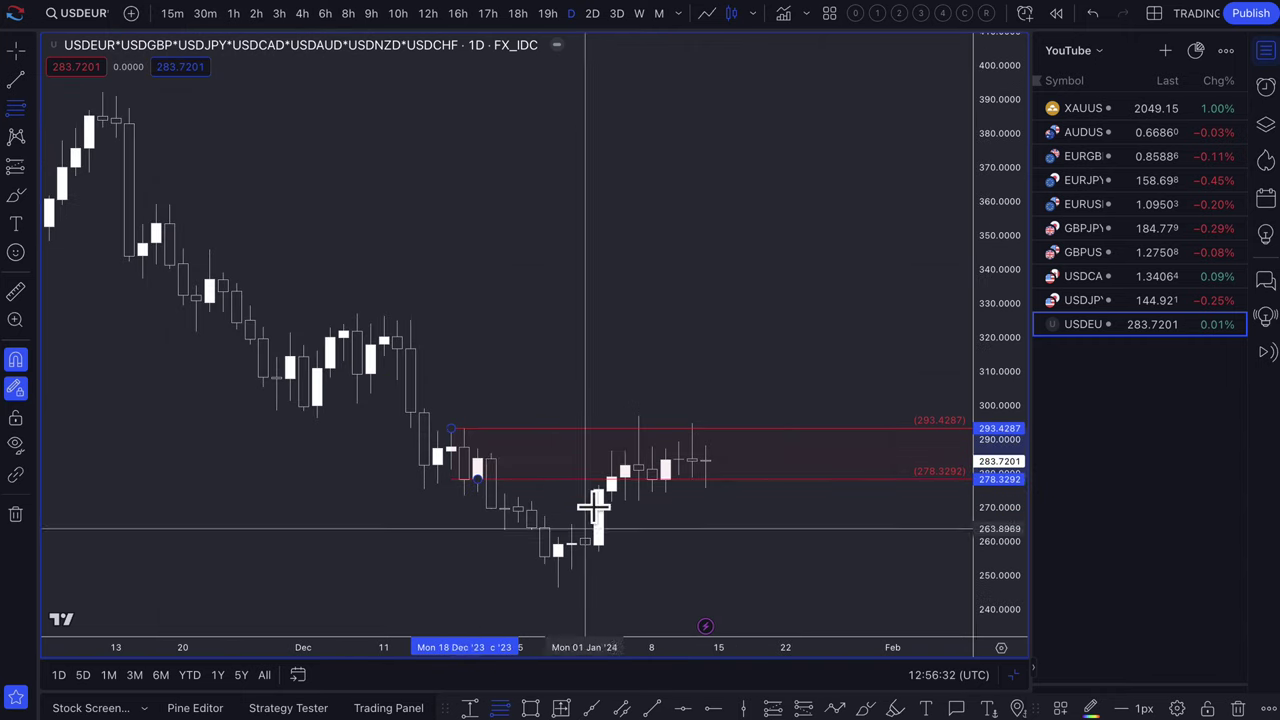
left_click(15, 108)
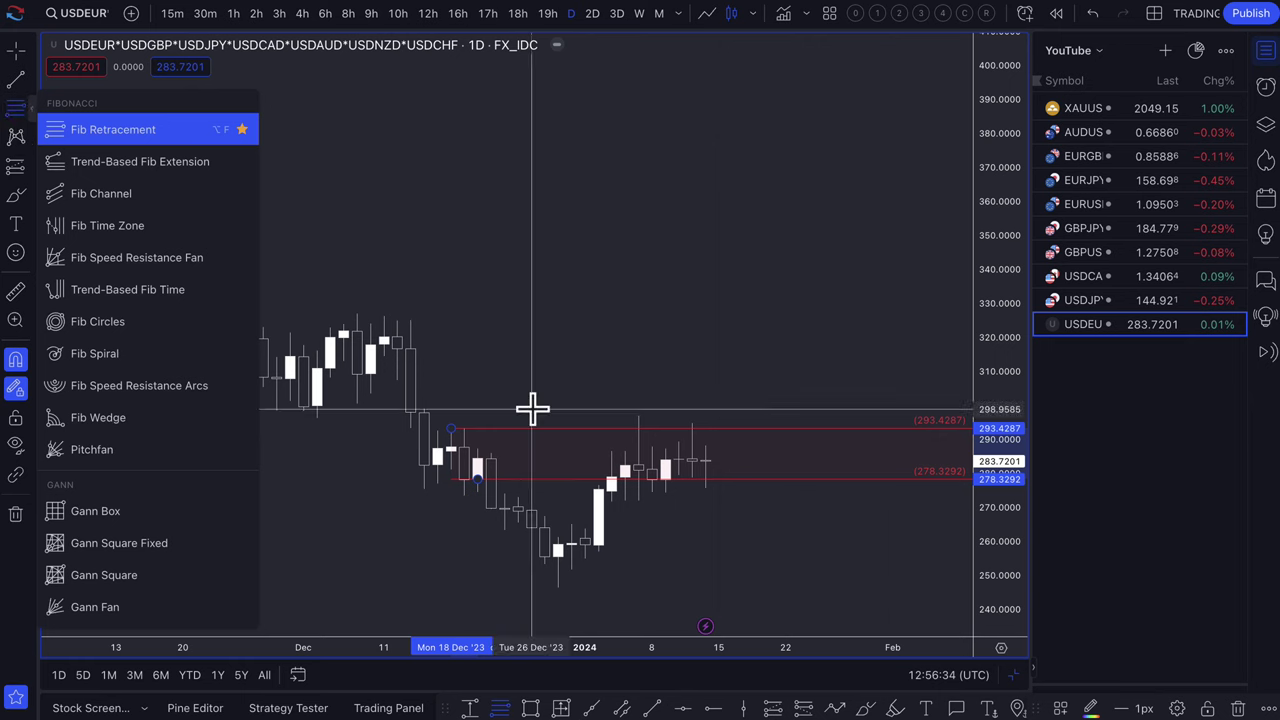
left_click(585, 540)
left_click(558, 588)
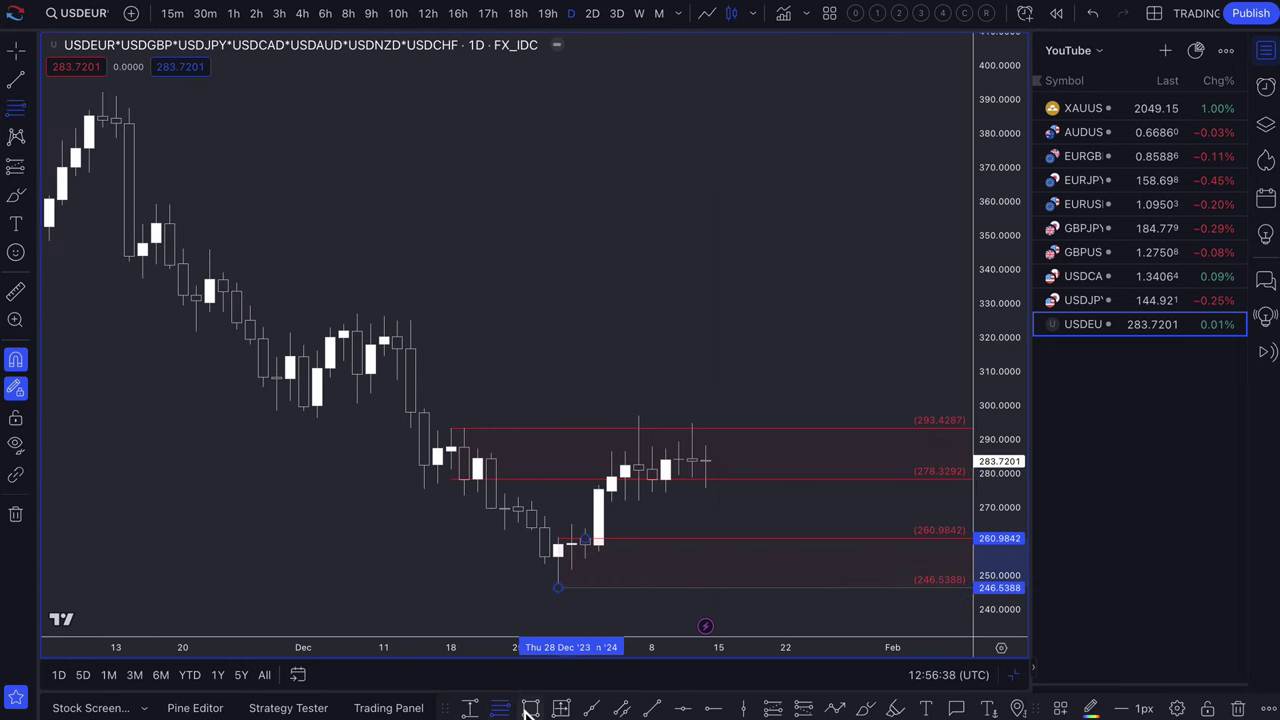
Apply the "2. DEMAND" drawing template to the new zone at the late-December low
left_click_drag(455, 710, 296, 714)
left_click(1060, 710)
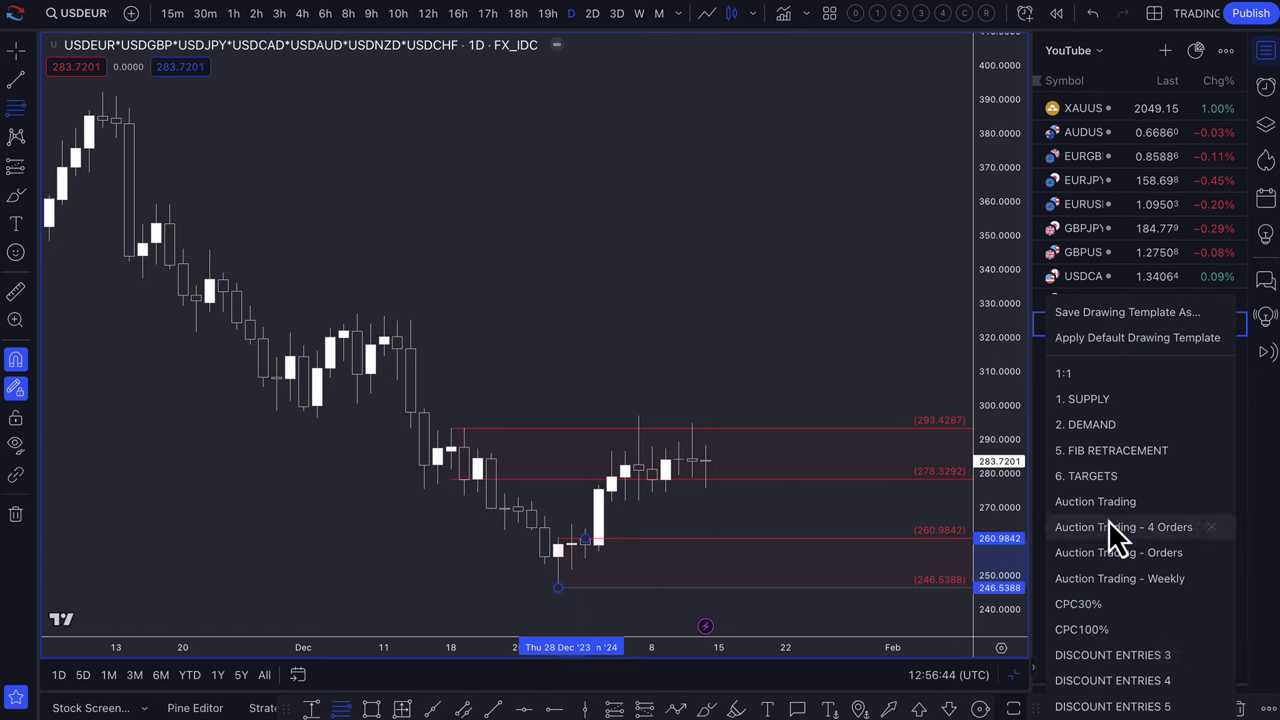
left_click(1098, 425)
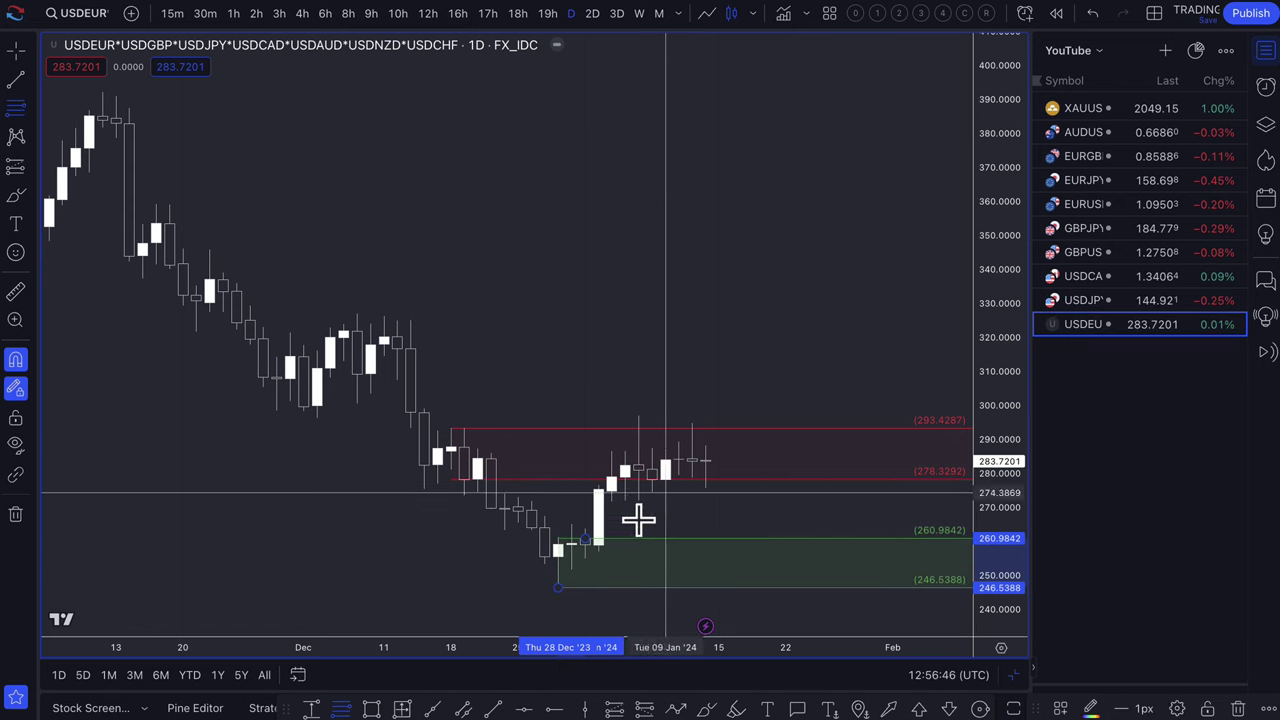
Draw a dashed forecast path from the 12 January price down to about 259 in the demand zone, then up to about 289
scroll(609, 531, "up", 3)
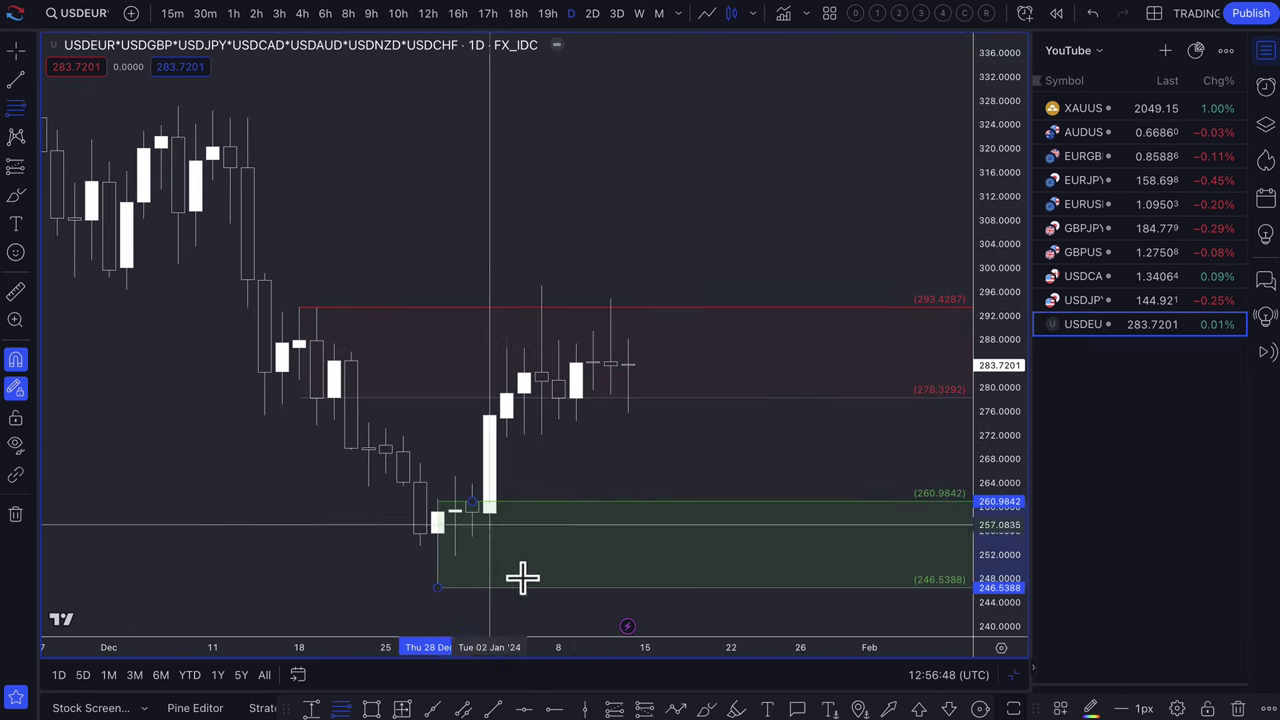
left_click(676, 710)
left_click(628, 365)
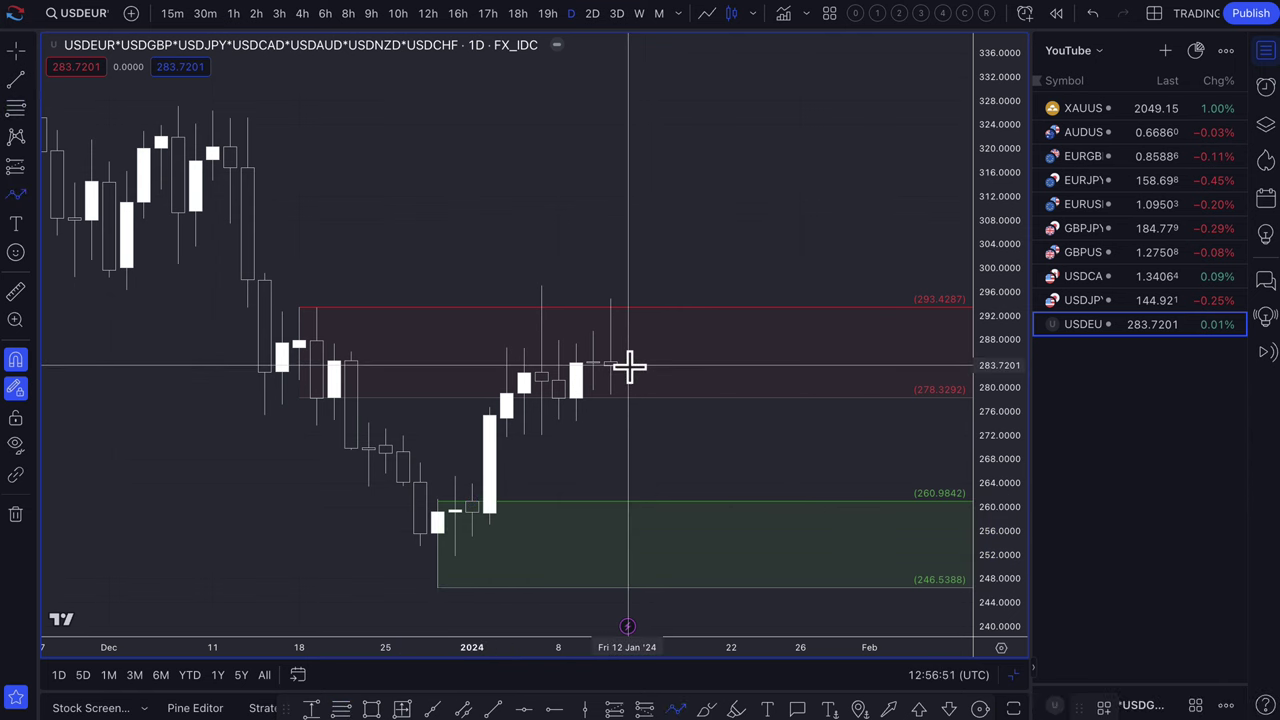
left_click(662, 513)
double_click(783, 334)
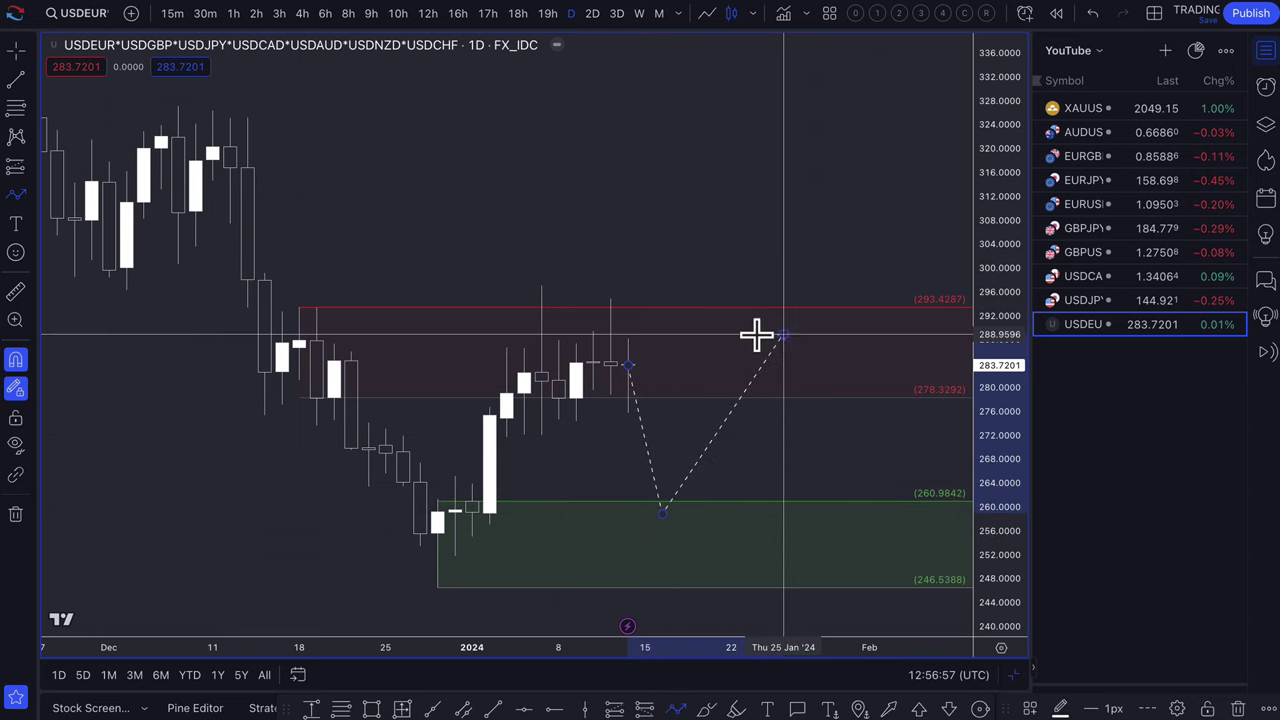
Draw a second forecast path from the 12 January price up to about 318, down to about 282, and up to about 312
left_click(628, 363)
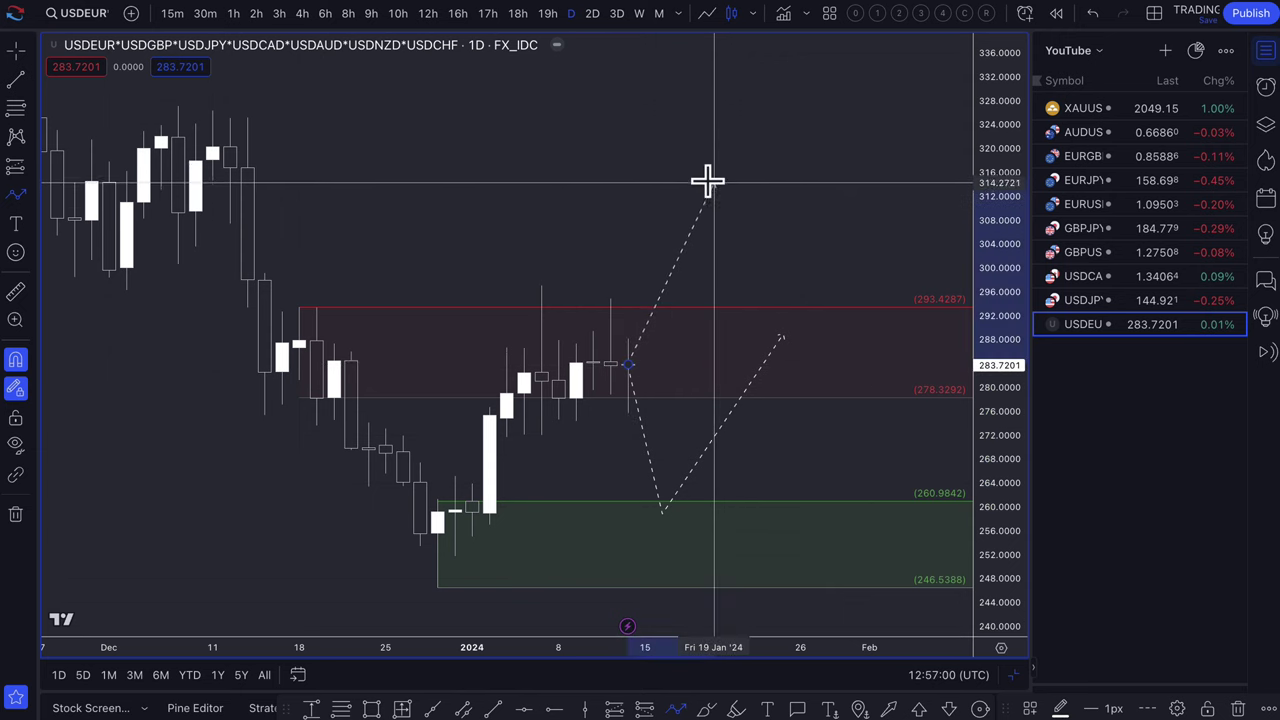
left_click(713, 160)
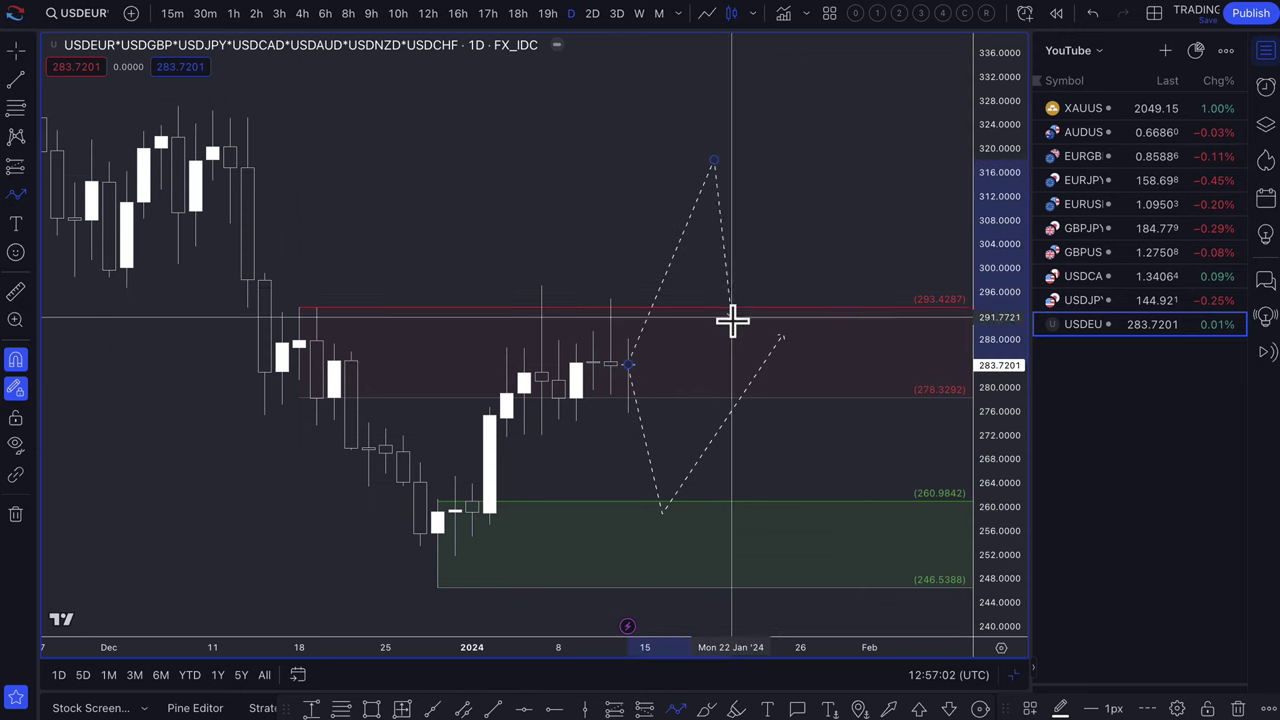
left_click(731, 373)
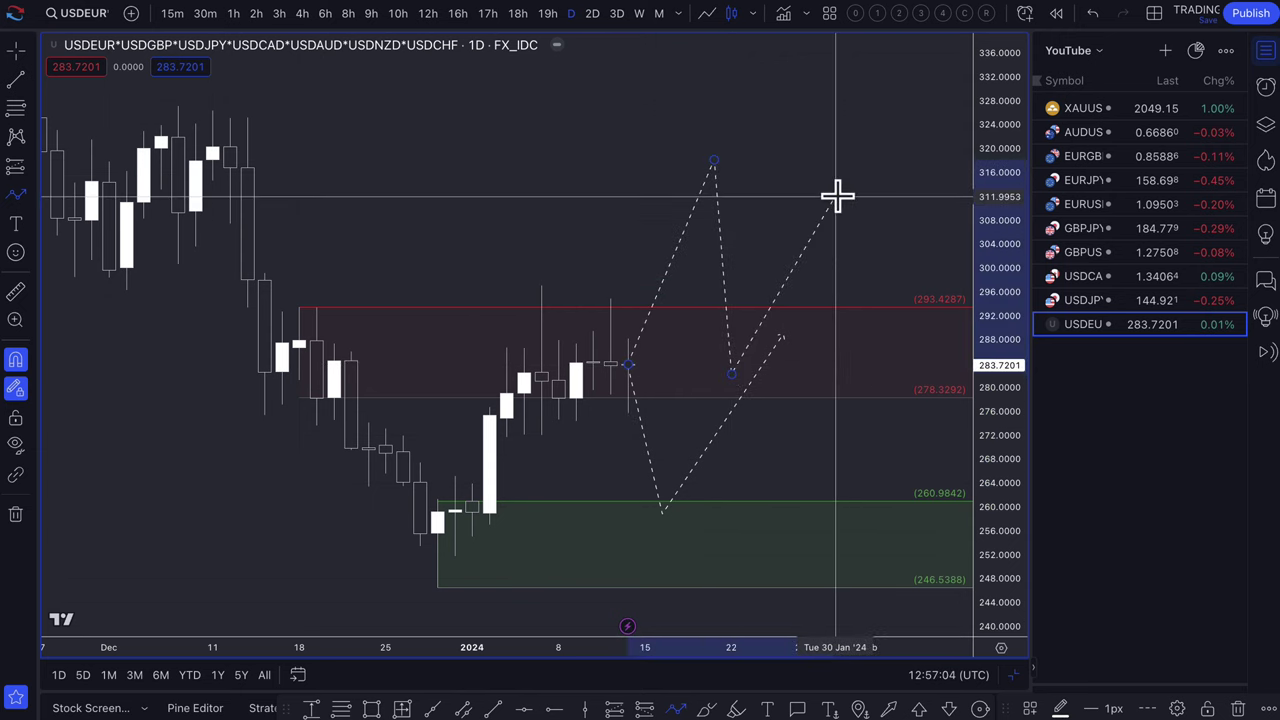
double_click(835, 198)
Move the lower path's low to about 257 on 19 January and shift the upper path's first peak slightly earlier, to about 317
scroll(674, 346, "down", 3)
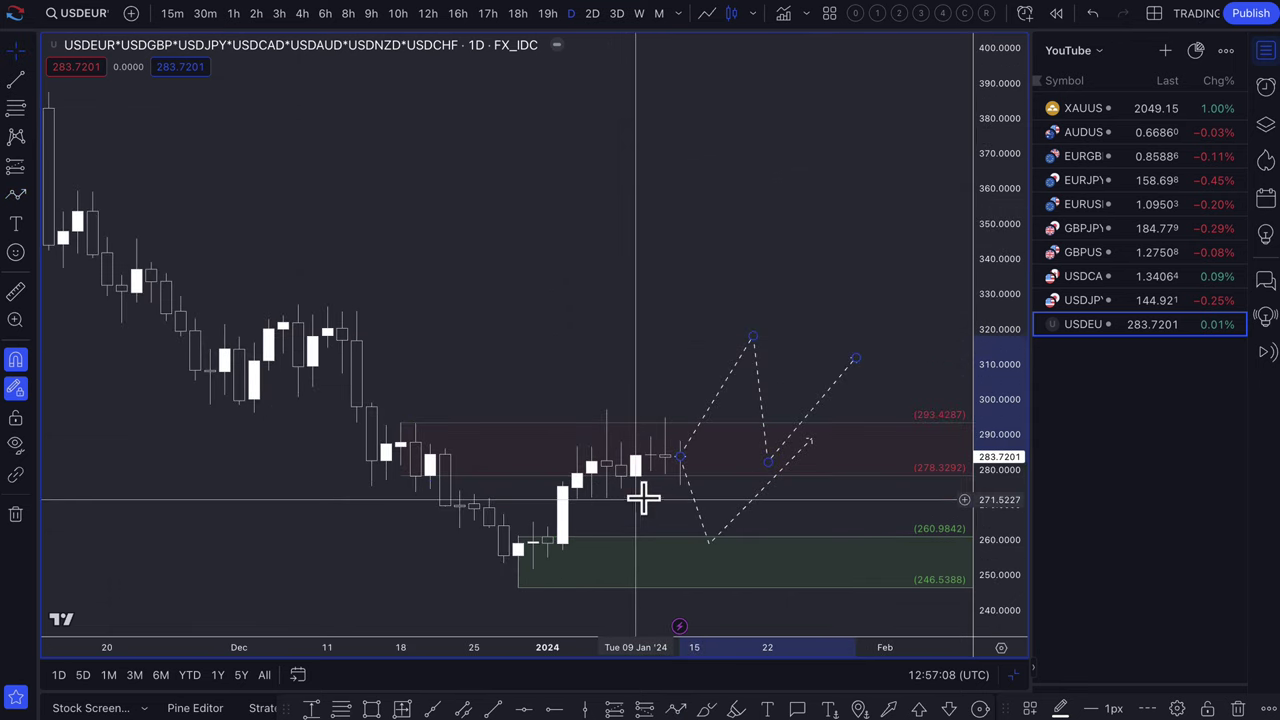
scroll(647, 484, "up", 3)
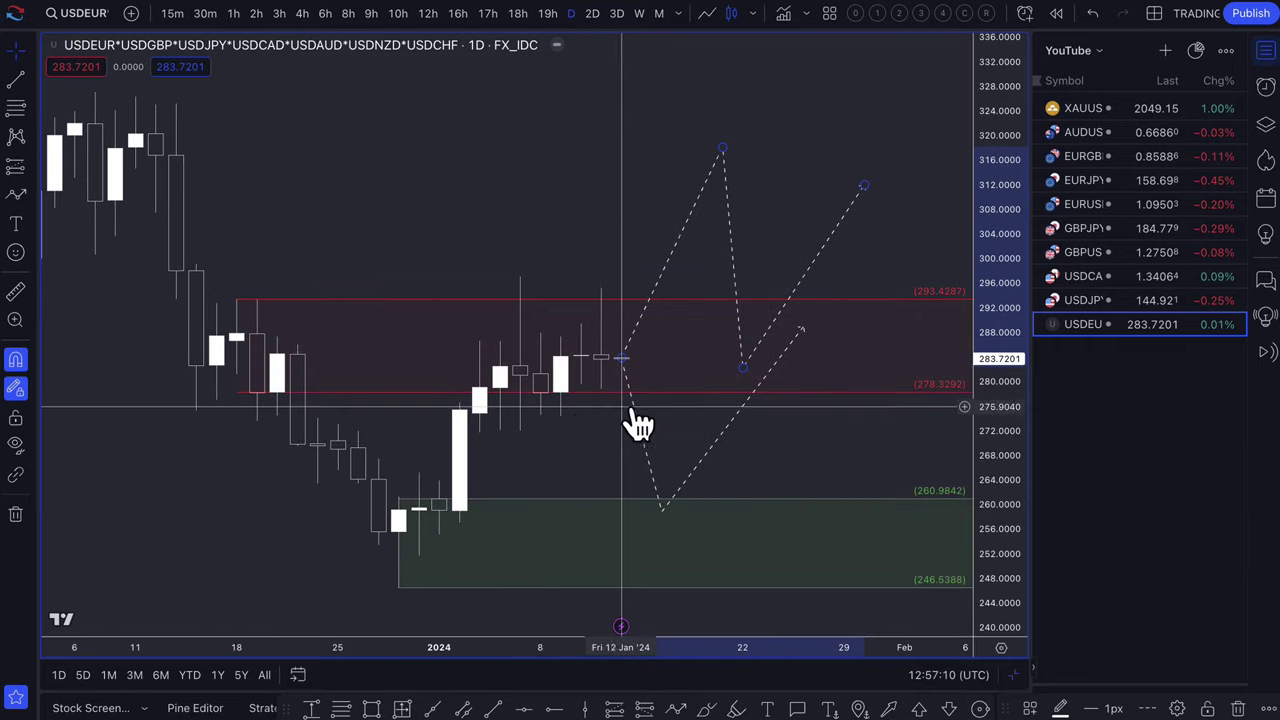
left_click(620, 346)
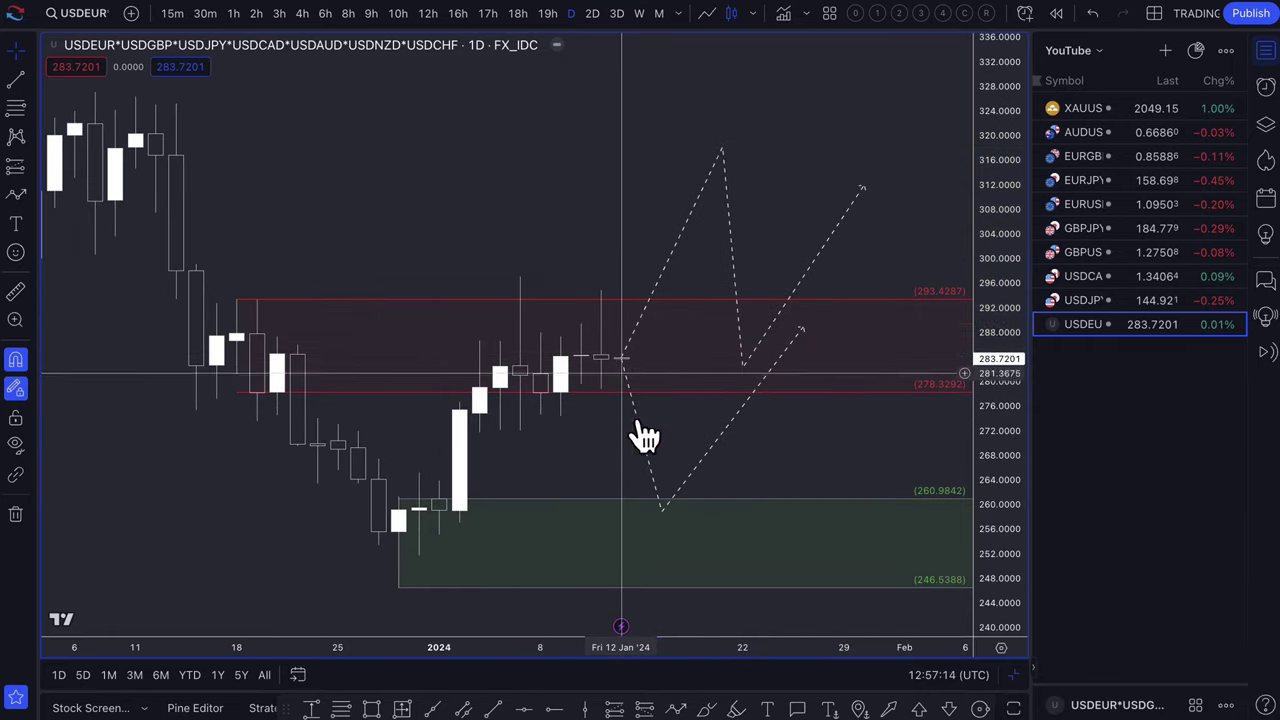
left_click_drag(661, 513, 698, 524)
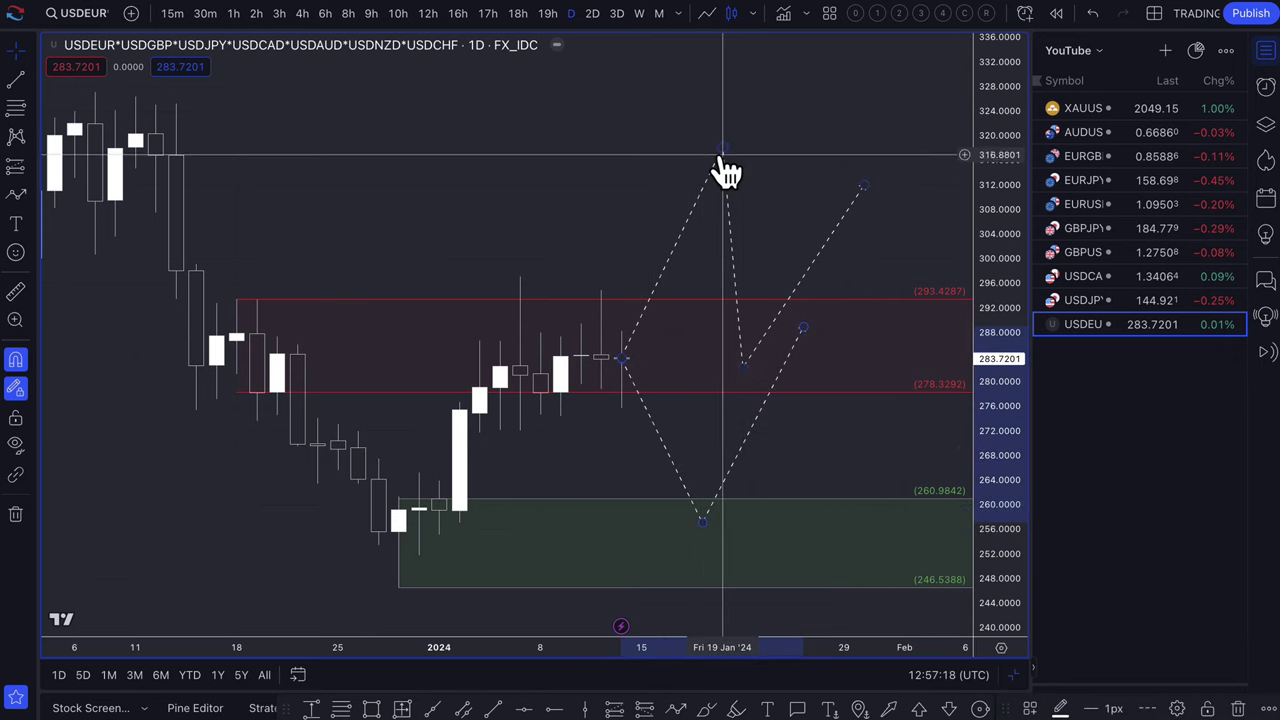
left_click_drag(720, 149, 700, 157)
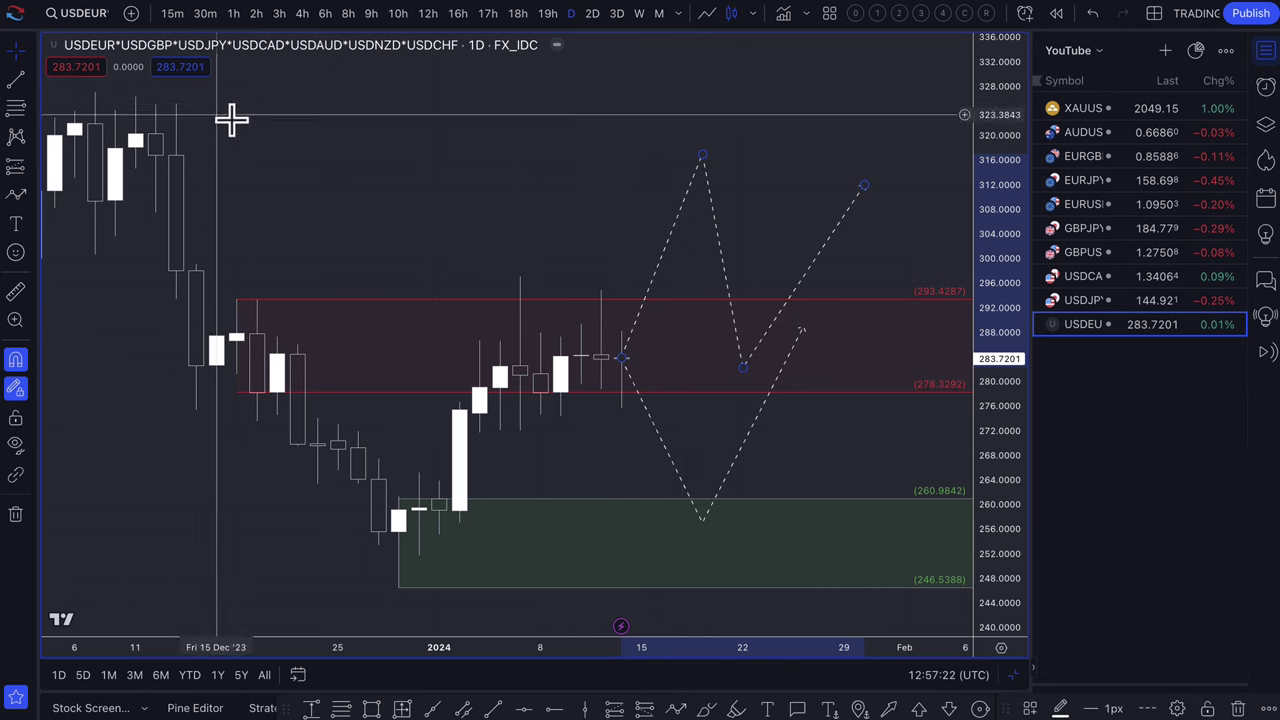
Open Bloomberg's global inflation article on the Red Sea attacks and highlight its headline and both summary bullets
left_click(230, 12)
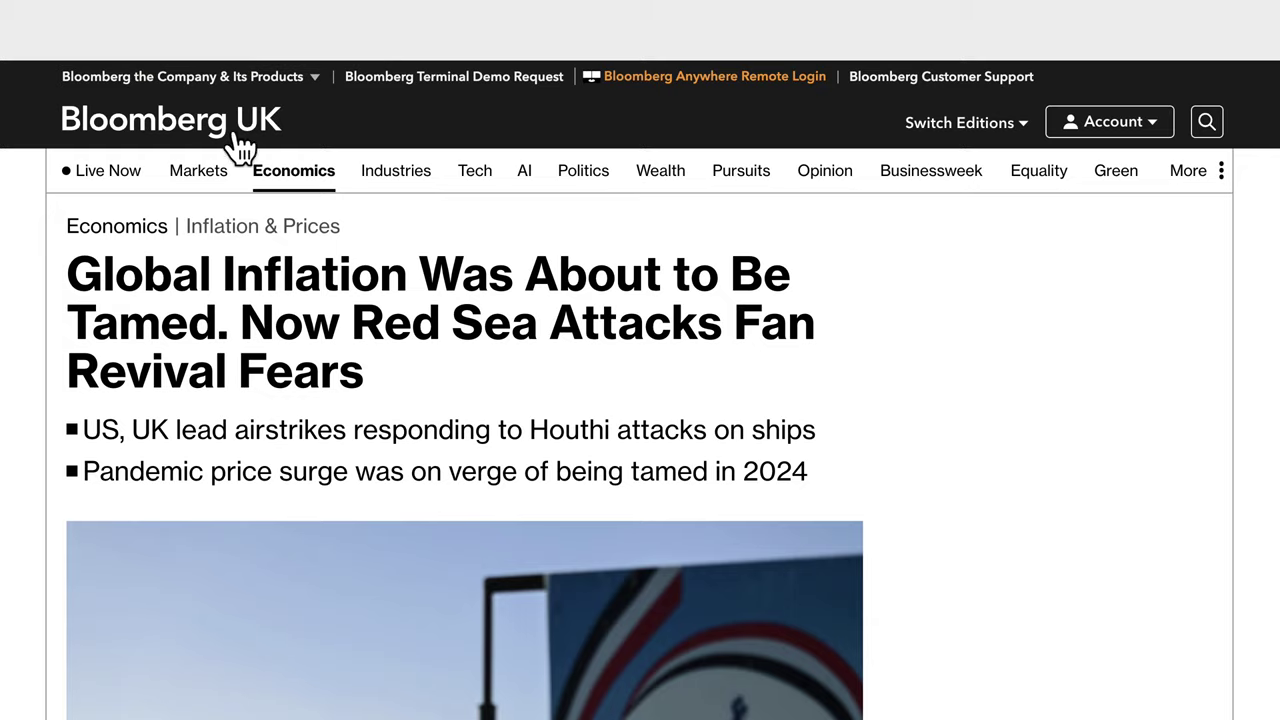
scroll(322, 325, "down", 1)
scroll(322, 325, "down", 2)
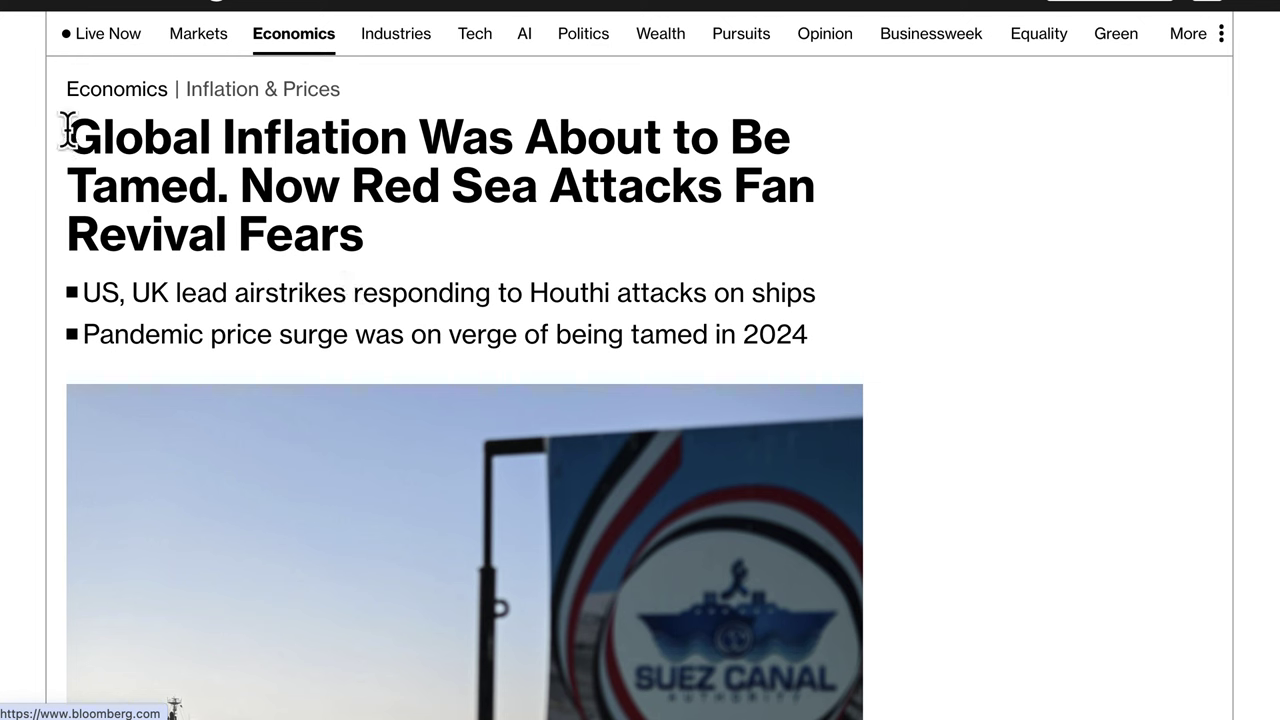
left_click_drag(68, 128, 352, 218)
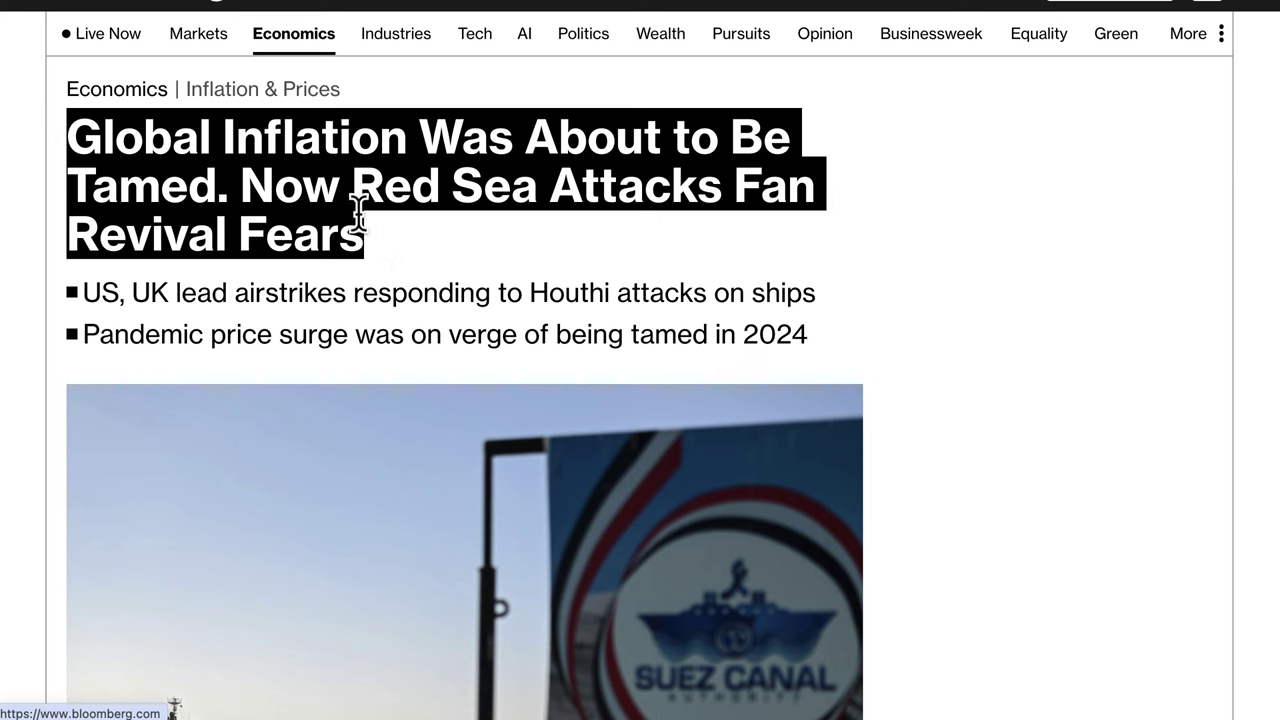
left_click_drag(85, 292, 826, 350)
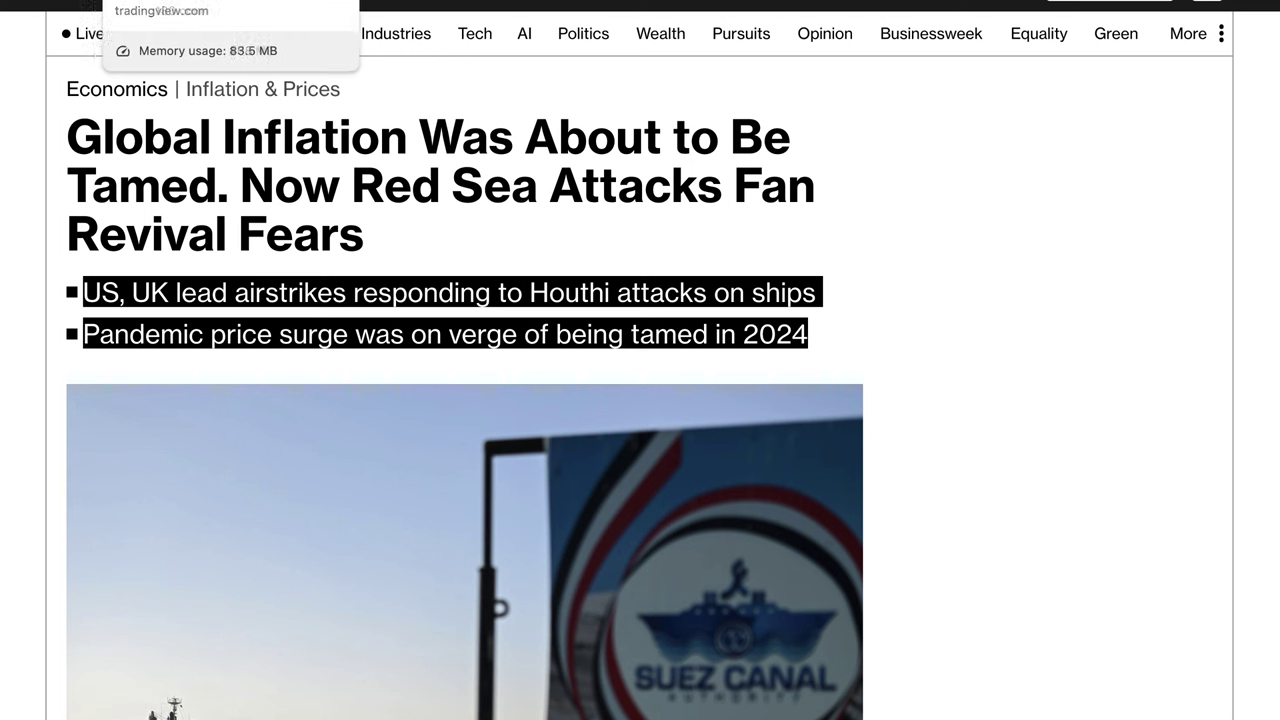
Return to the USD index chart and move the lower forecast path's low deeper into the demand zone, to about 252 on 17 January
left_click(170, 2)
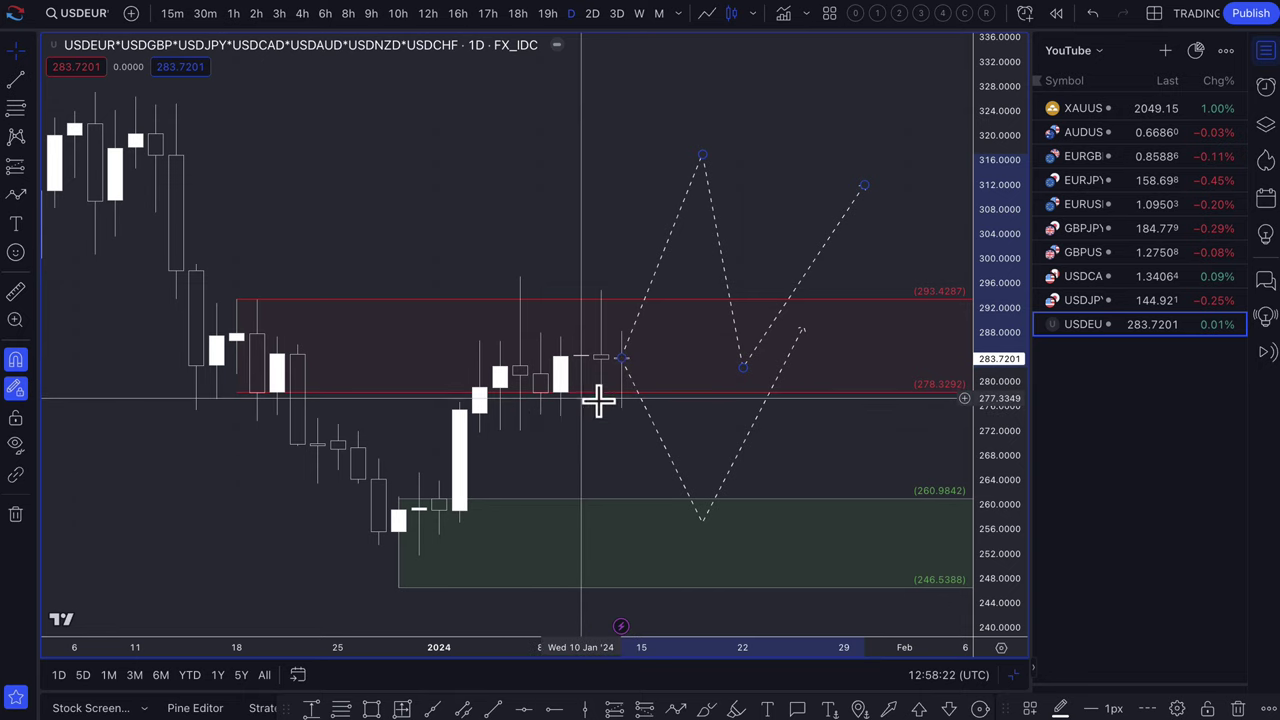
left_click_drag(705, 519, 687, 553)
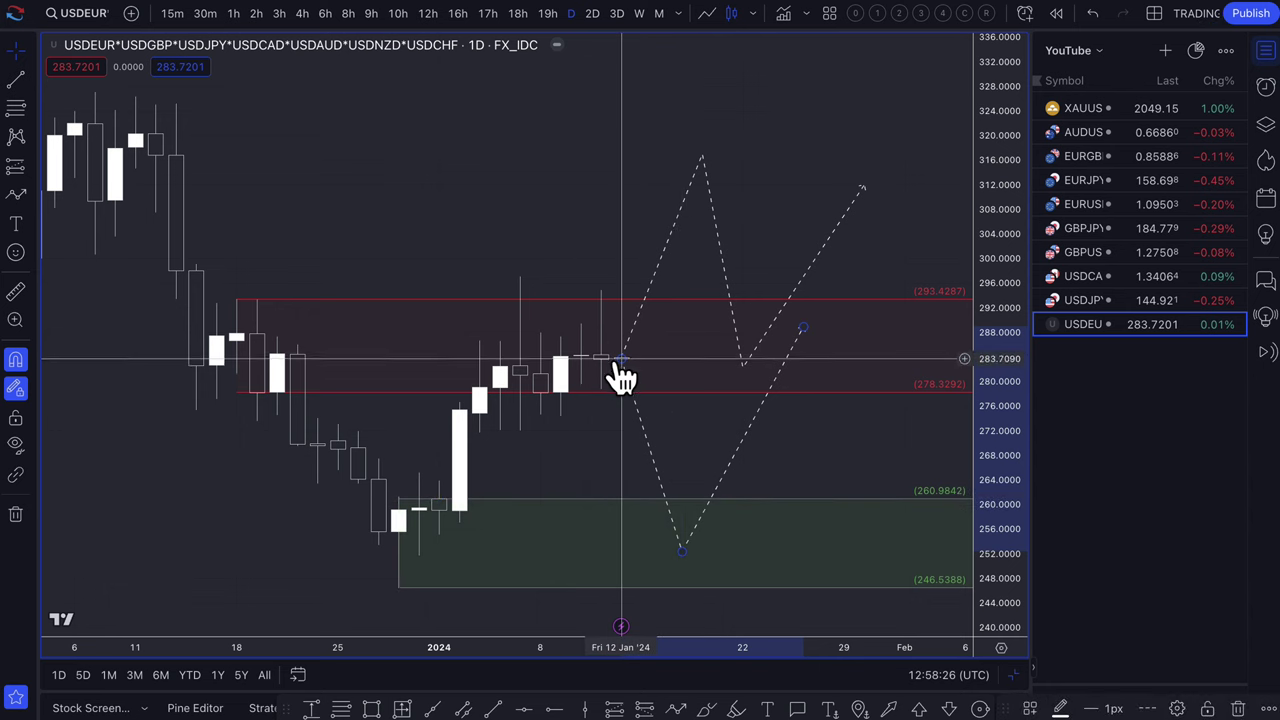
left_click_drag(630, 380, 693, 430)
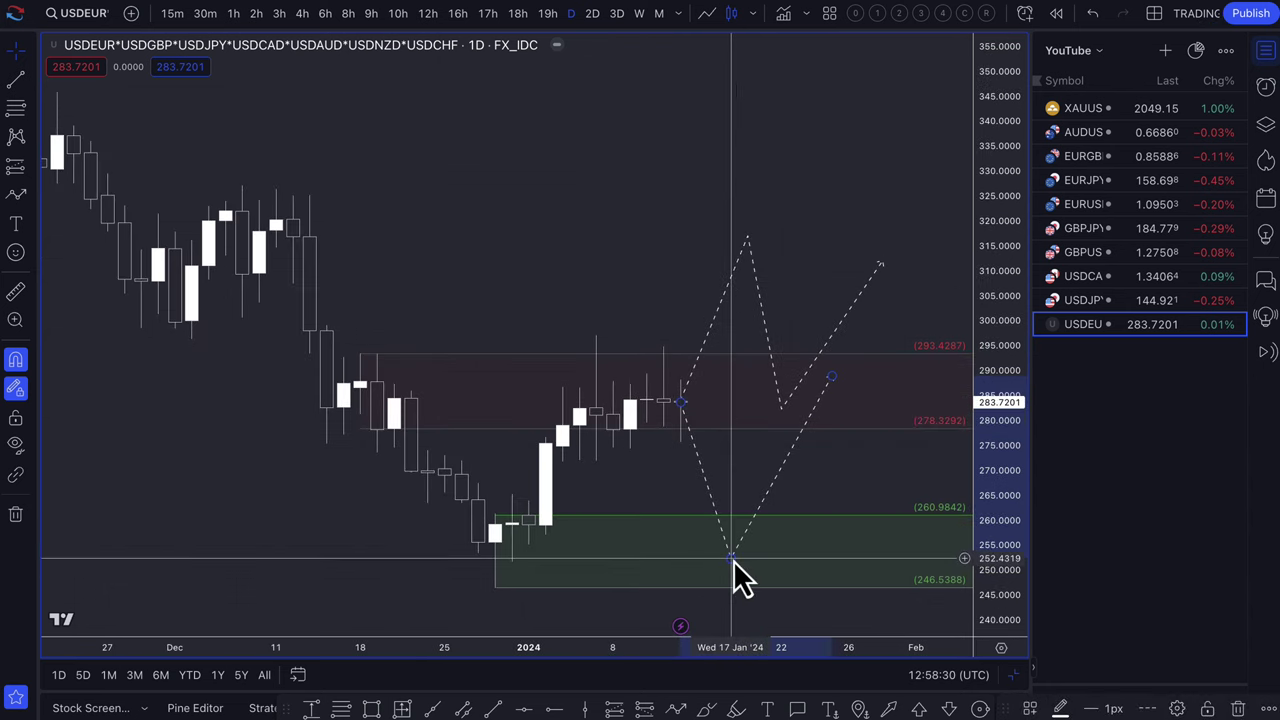
mouse_move(733, 558)
left_mouse_down()
mouse_move(733, 545)
mouse_move(733, 558)
left_mouse_up()
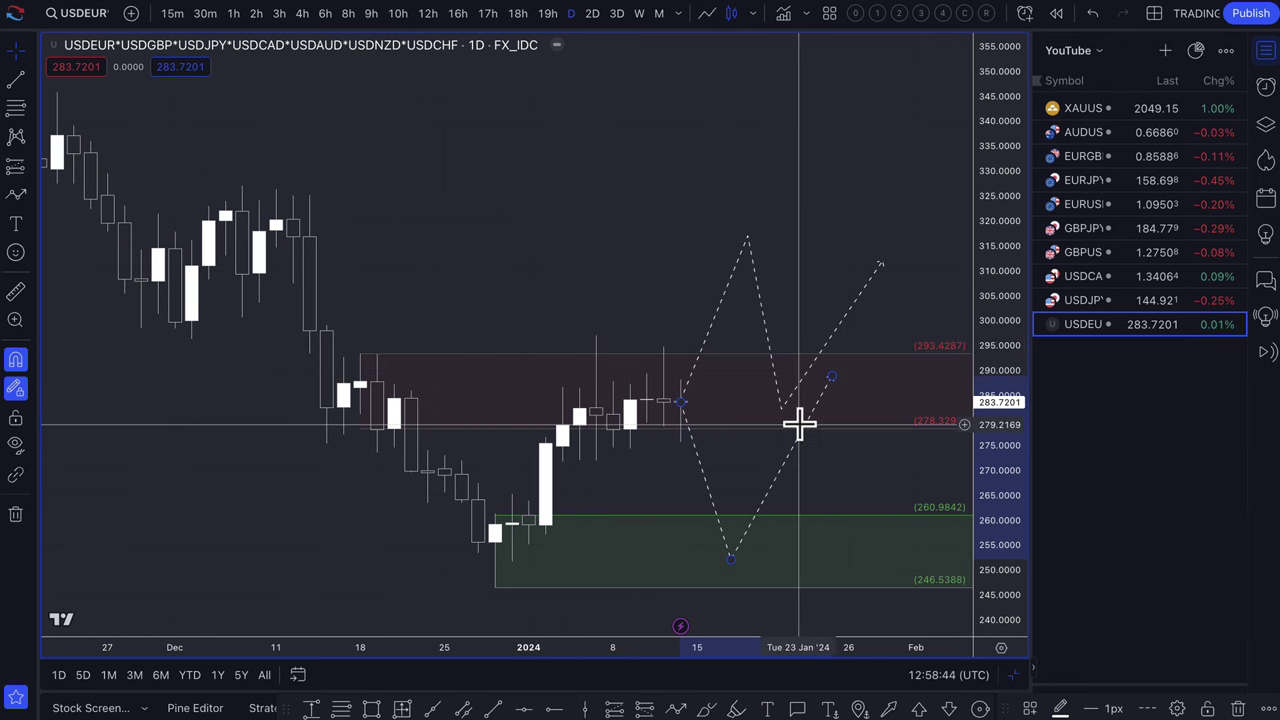
scroll(808, 423, "down", 3)
scroll(808, 423, "down", 5)
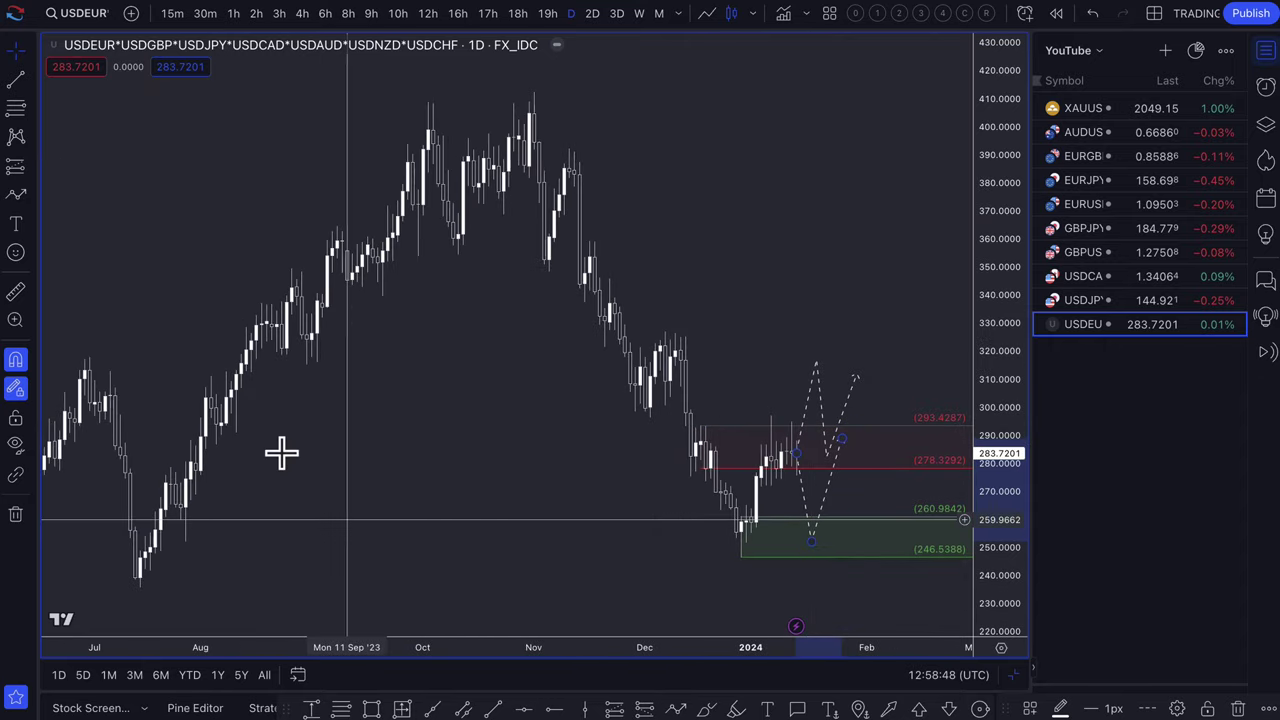
left_click(15, 108)
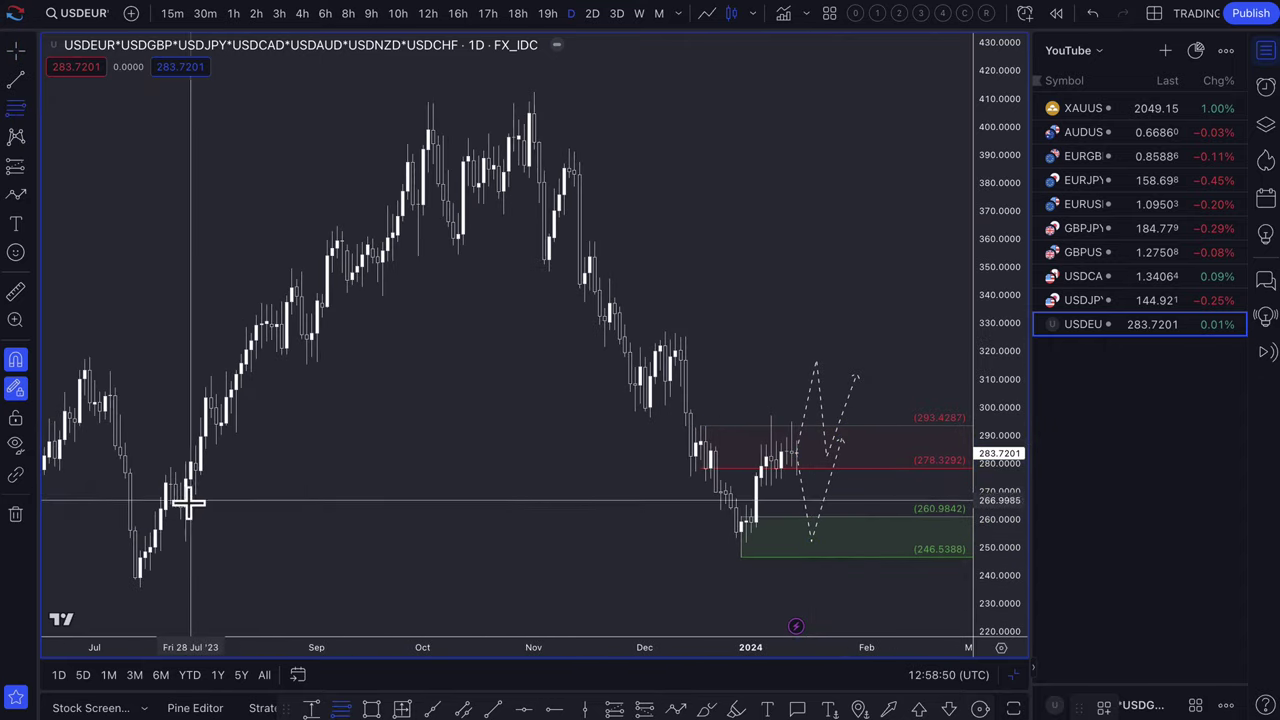
left_click_drag(184, 506, 193, 578)
key("Escape")
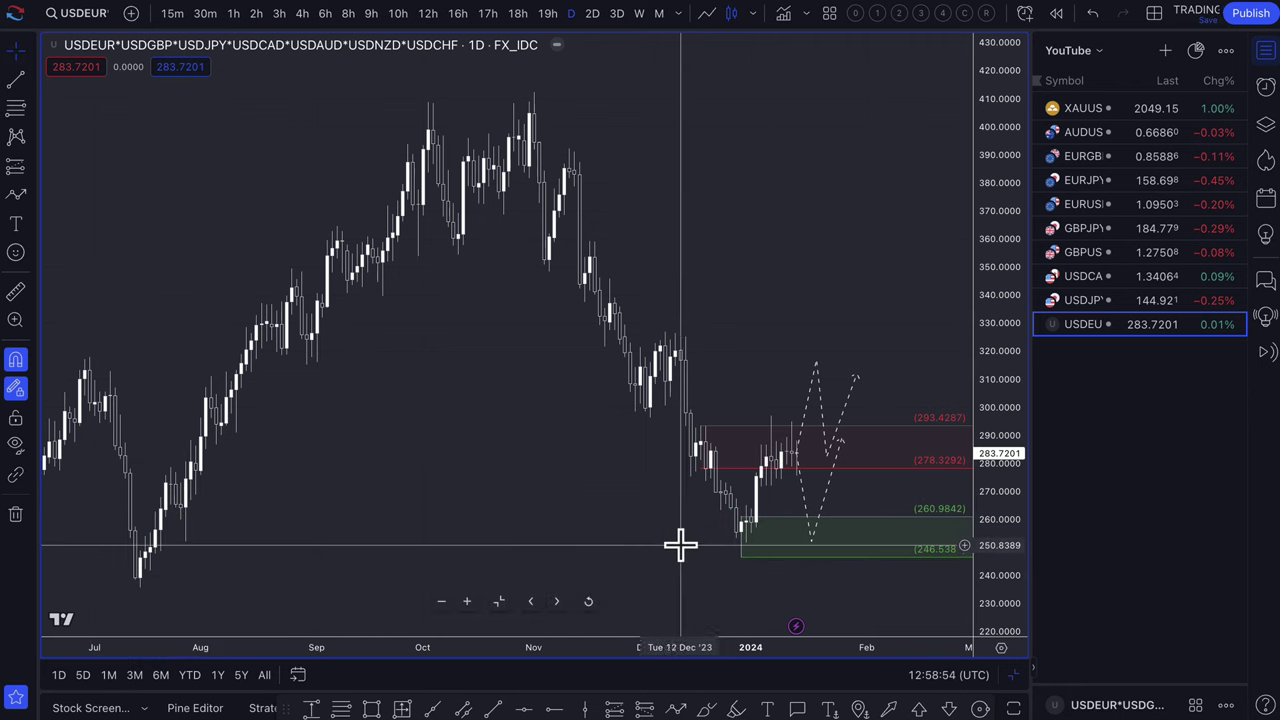
scroll(779, 540, "up", 4)
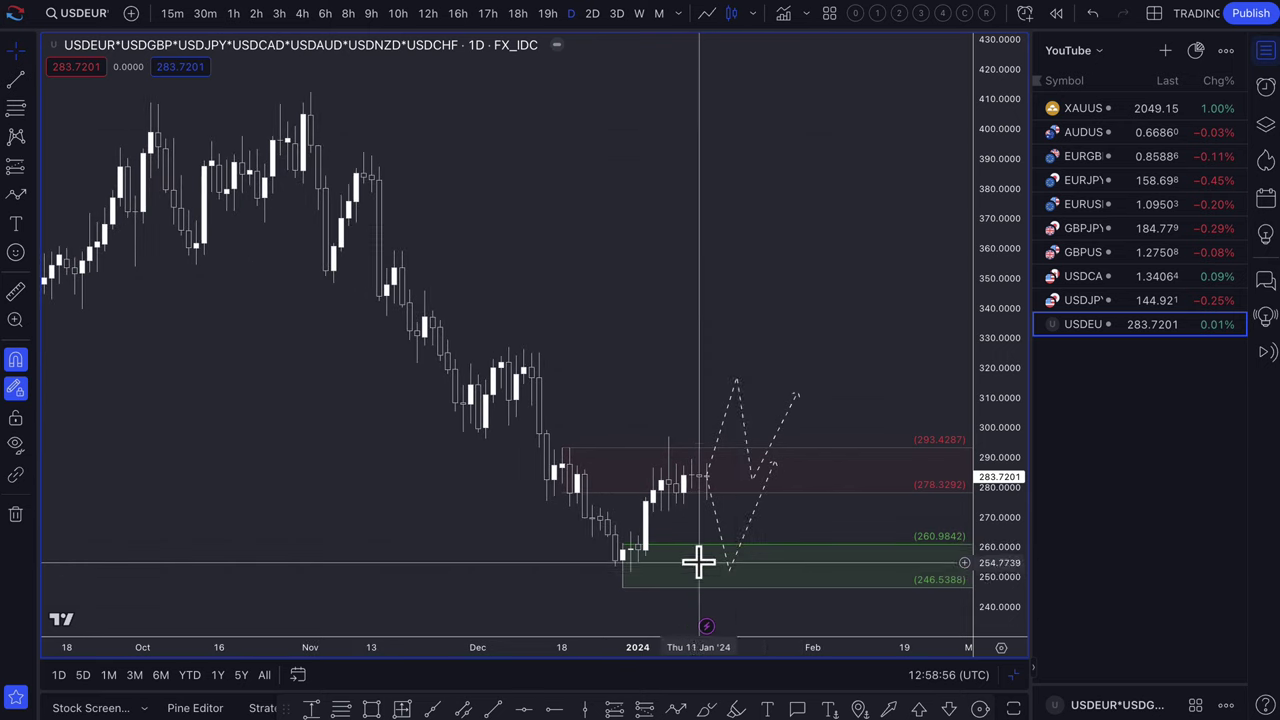
scroll(799, 522, "up", 3)
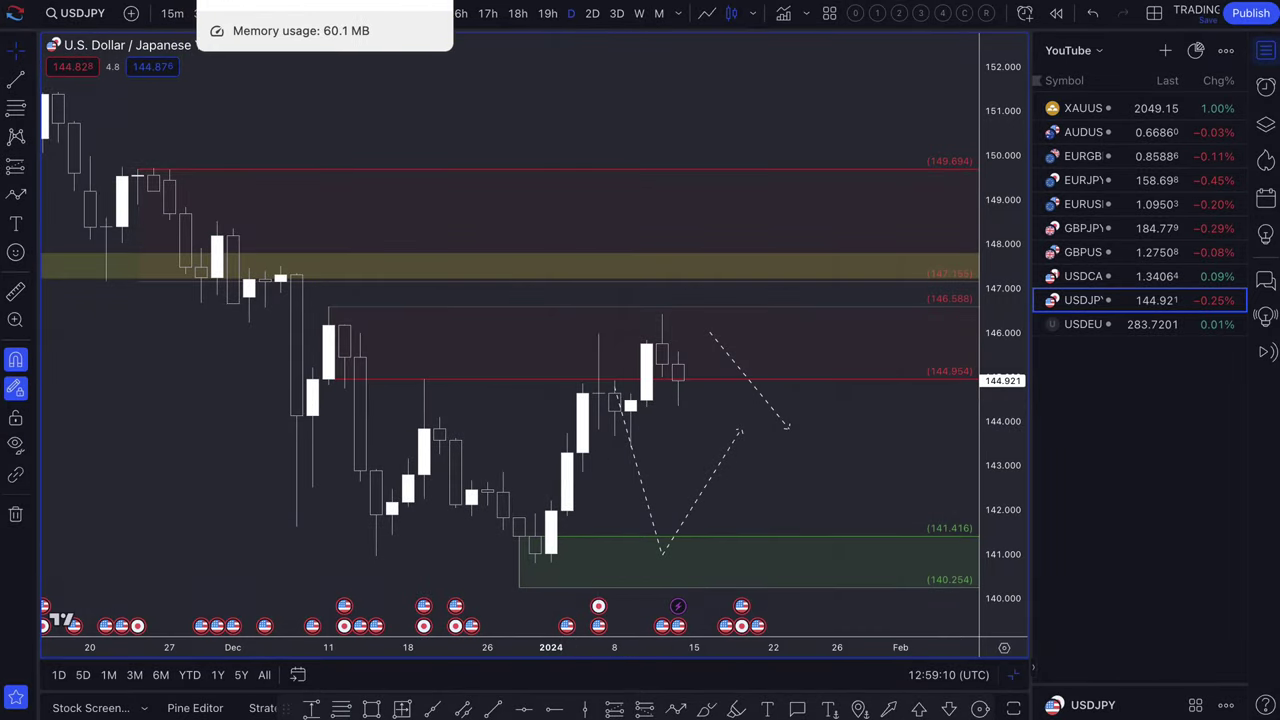
Open Bloomberg's article on the BOJ considering lower growth and inflation forecasts and highlight its headline
left_click(280, 2)
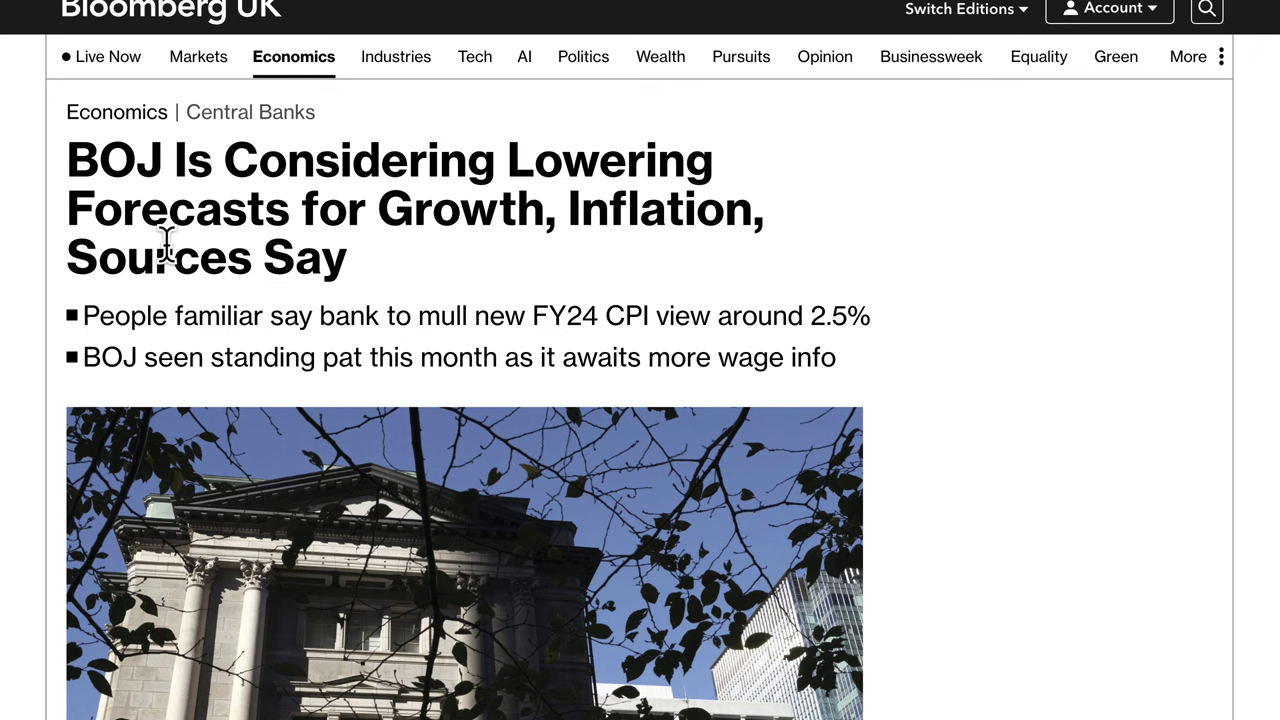
scroll(166, 243, "down", 1)
left_click_drag(72, 126, 400, 240)
scroll(423, 280, "down", 3)
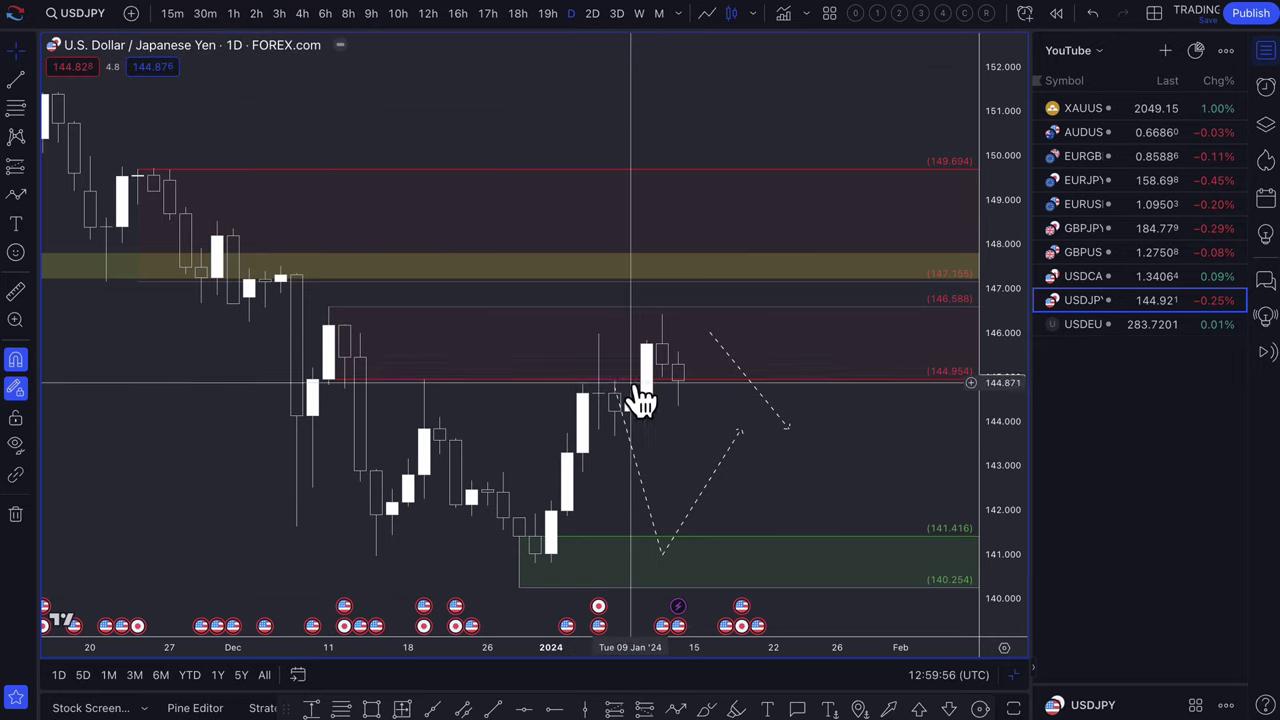
Return to the USDJPY chart and delete both old forecast paths, the V-shaped one and the short falling one
right_click(714, 466)
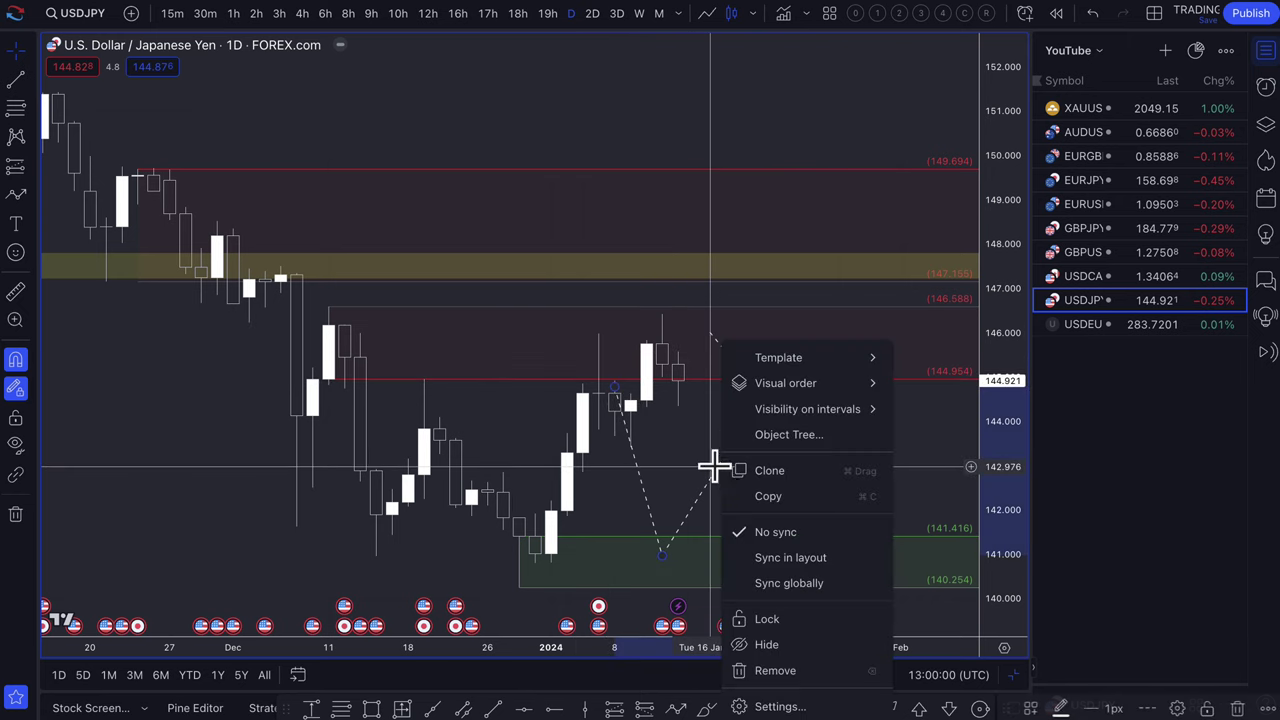
left_click(722, 487)
key("Delete")
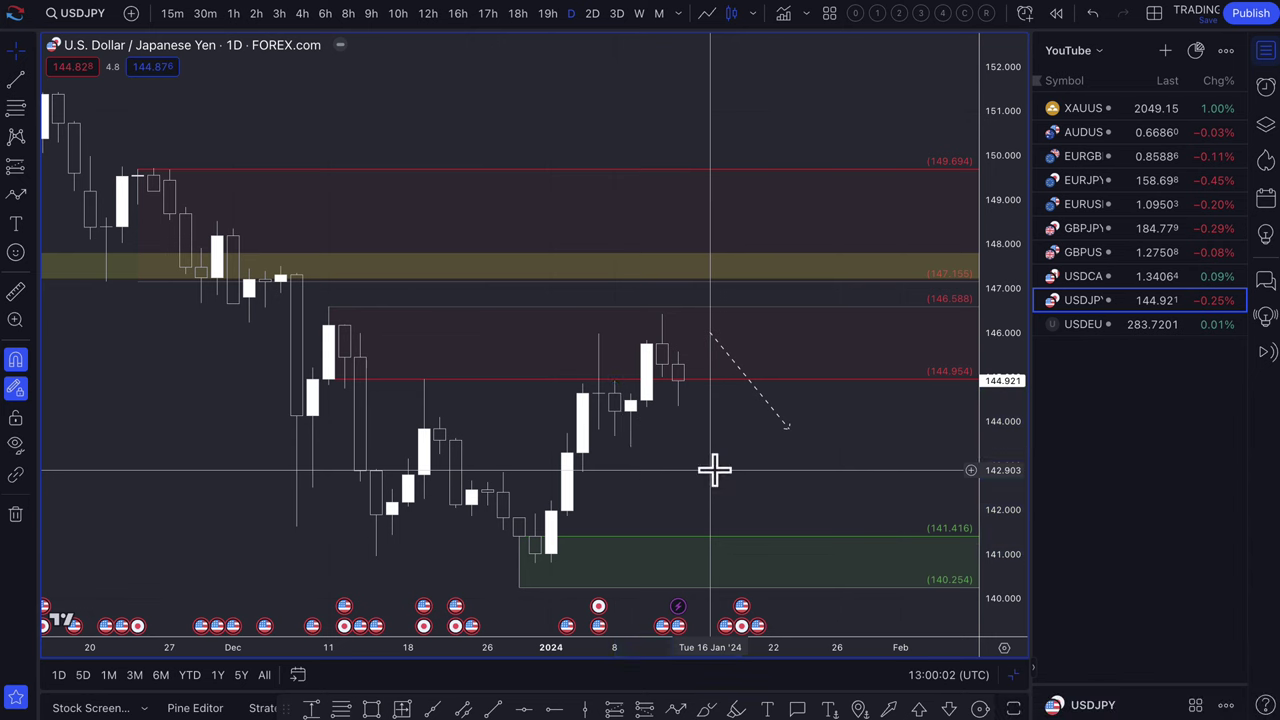
scroll(654, 374, "down", 2)
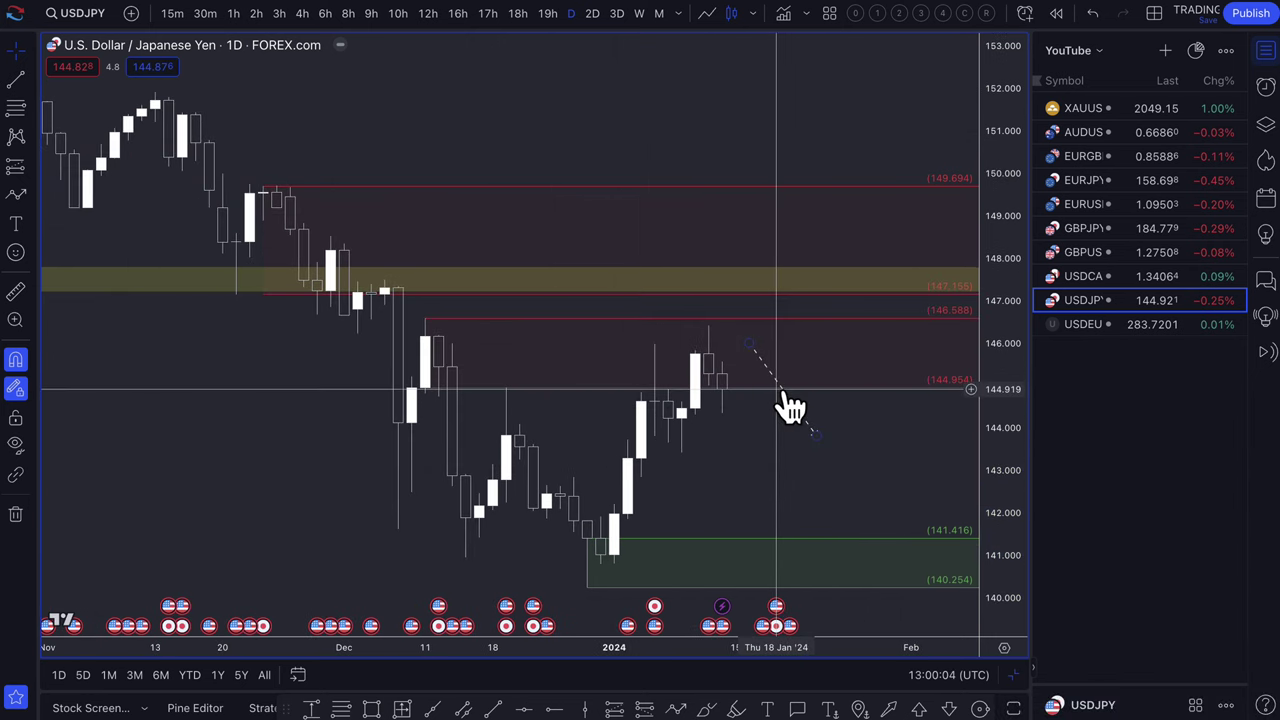
key("Delete")
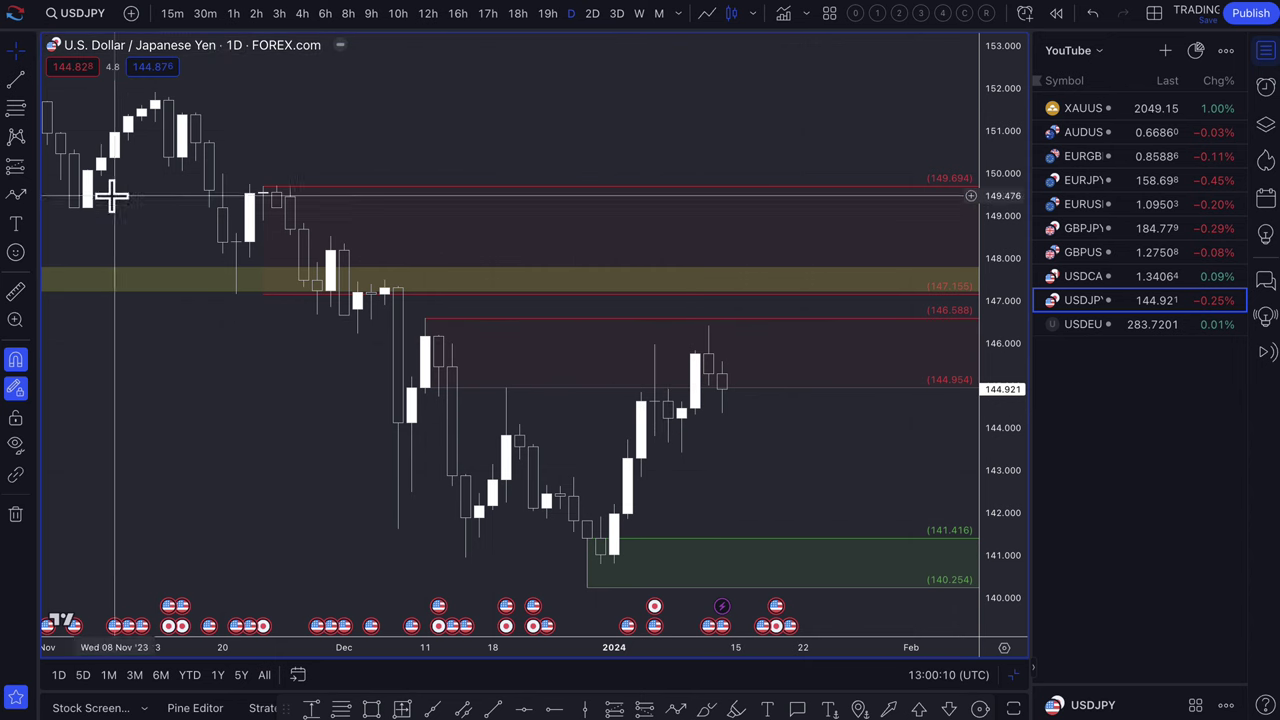
Draw a forecast path on USDJPY from about 145.3 on 12 January up to about 147.5 on 18 January and down to about 145.5
left_click(17, 194)
left_click(722, 375)
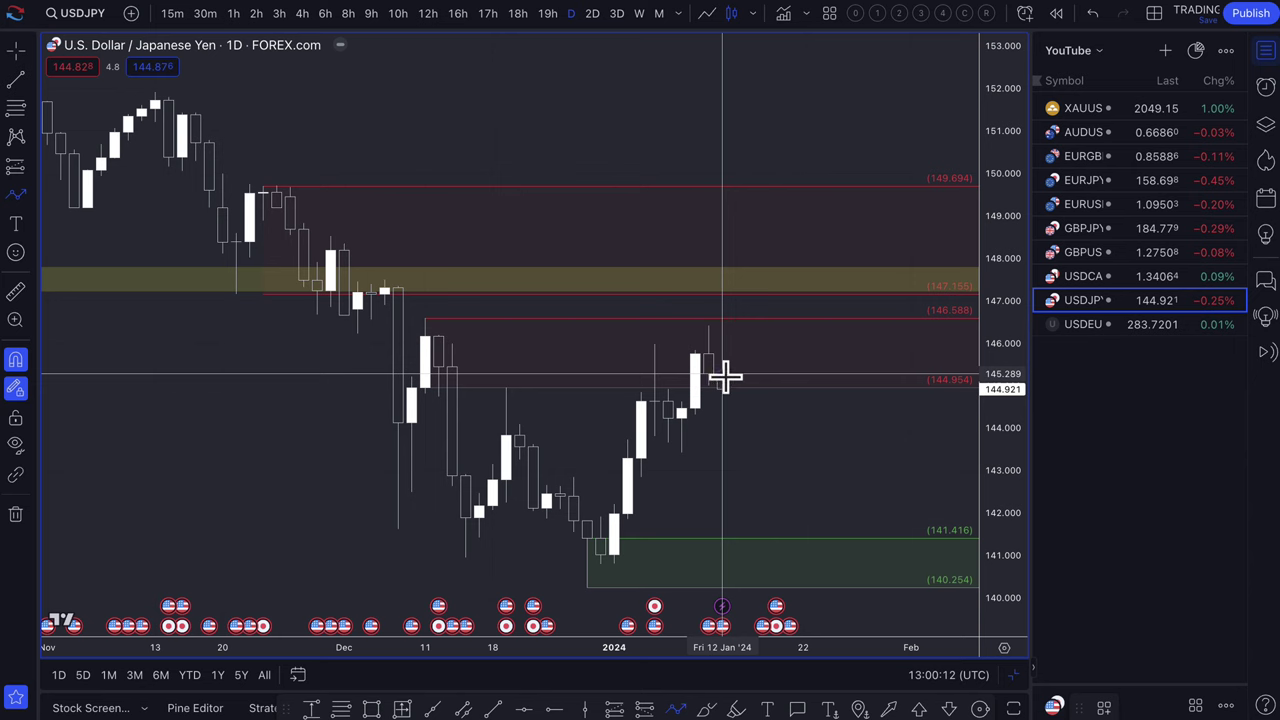
left_click(776, 282)
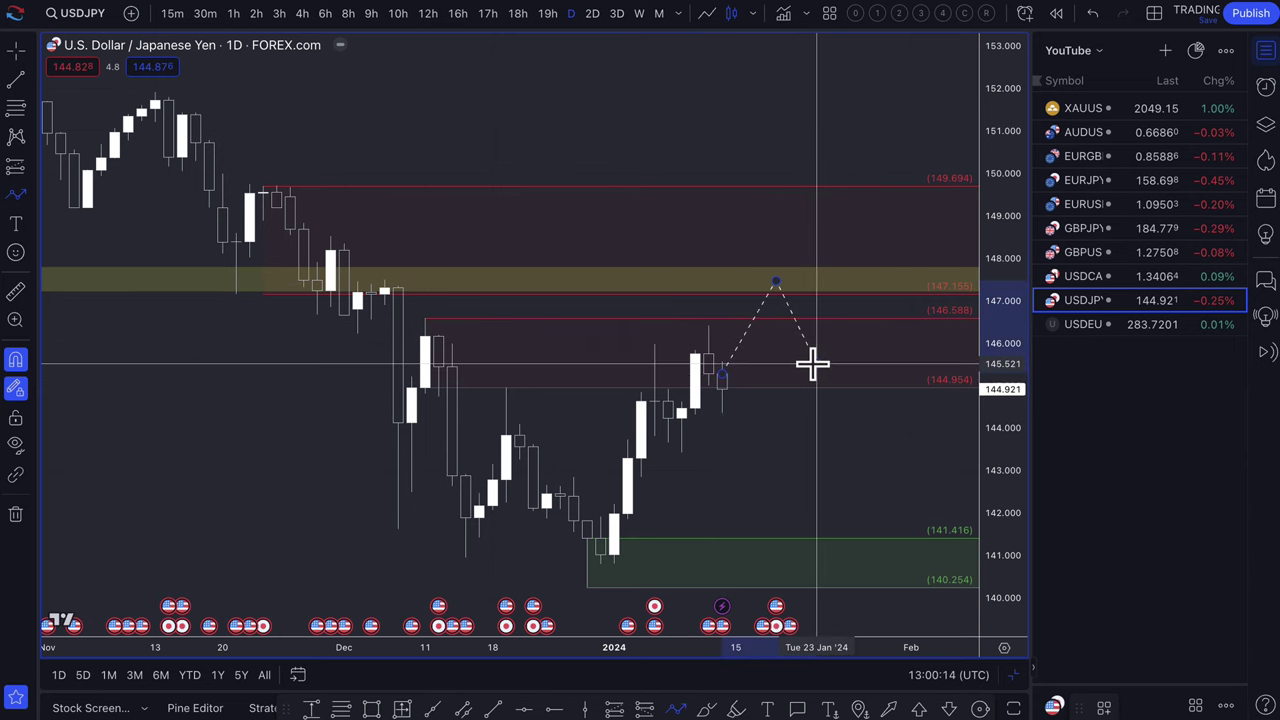
left_click(816, 364)
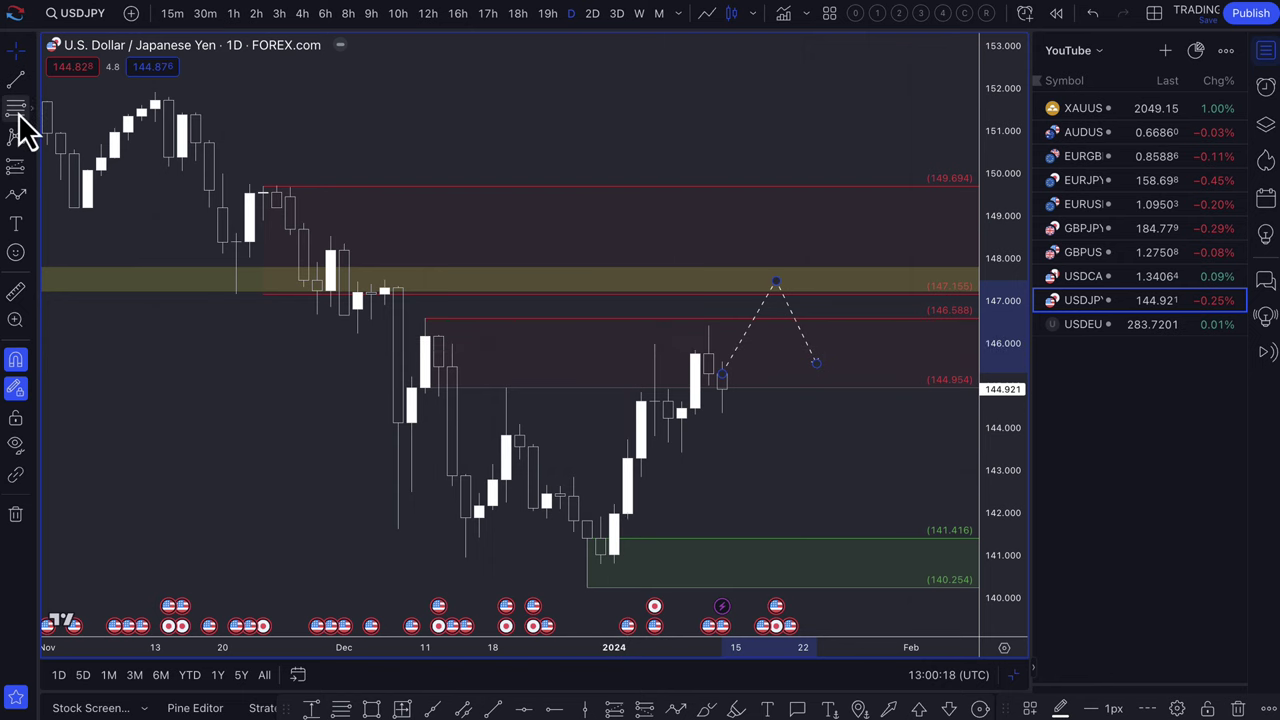
Mark a demand zone from 144.634 to 143.423 and draw a second path from 12 January down to about 143.6 and up to about 145.2
left_click(183, 217)
left_click_drag(676, 410, 680, 452)
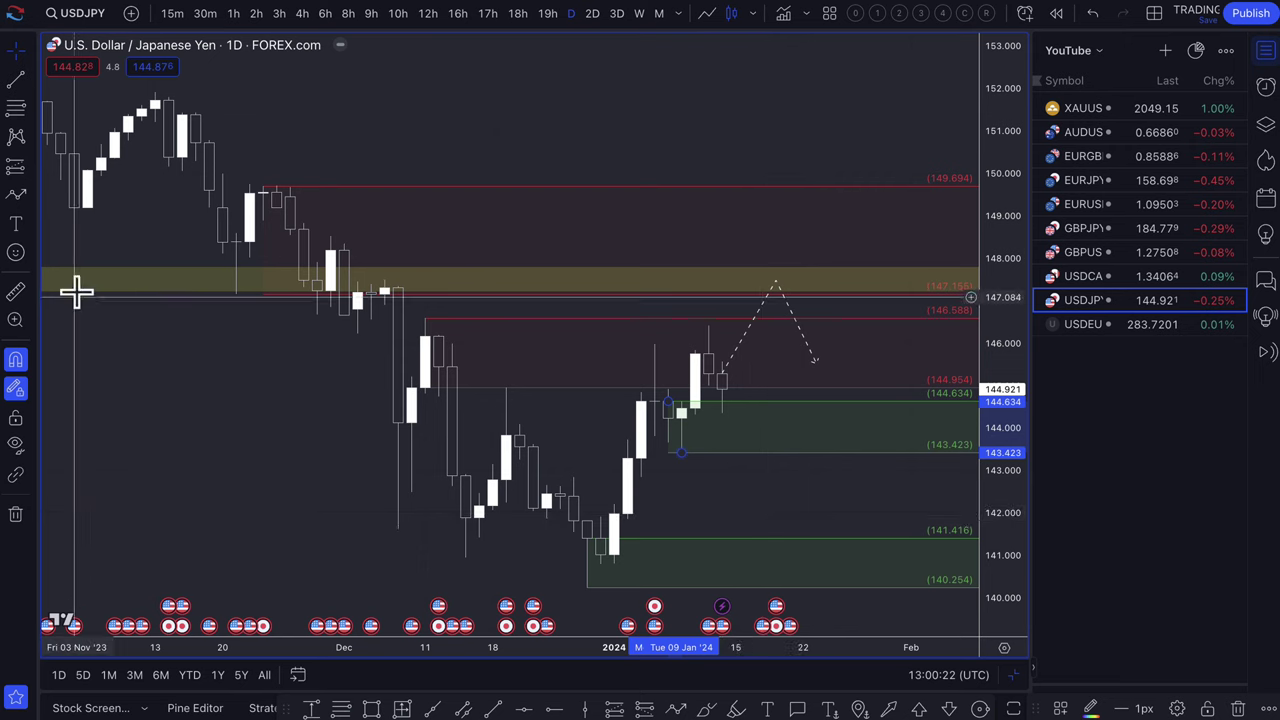
left_click(17, 197)
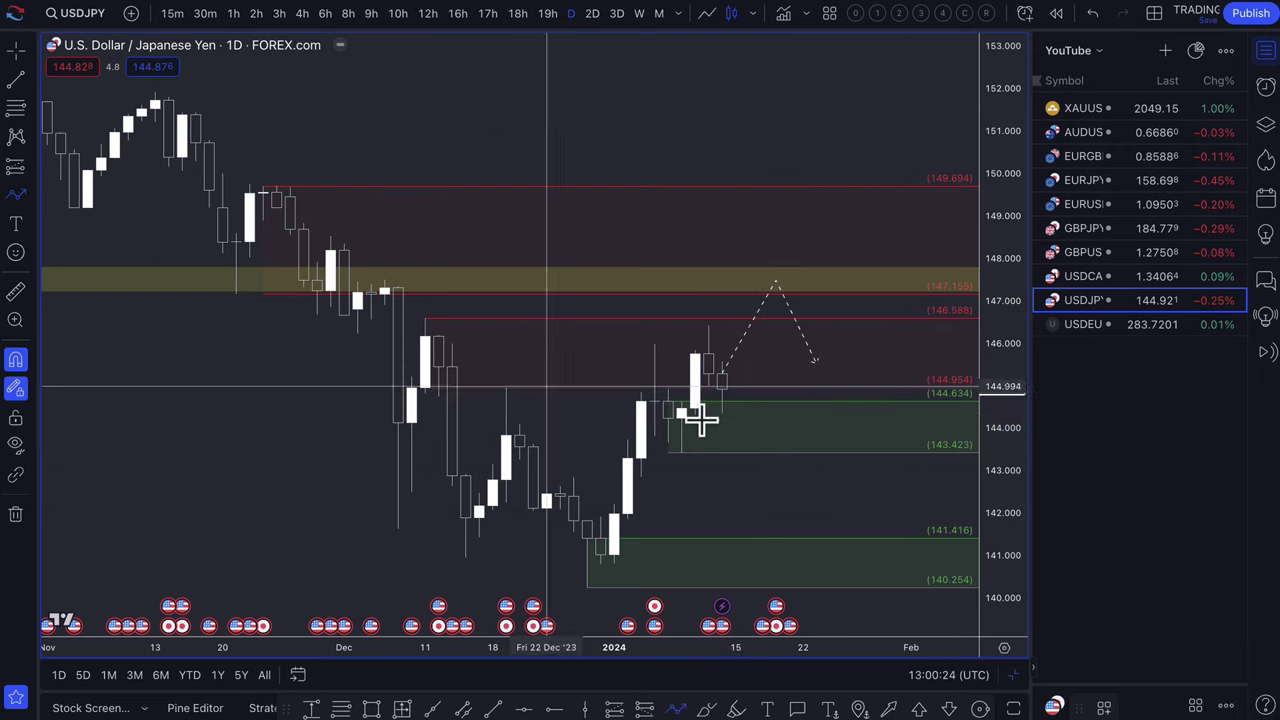
left_click(722, 388)
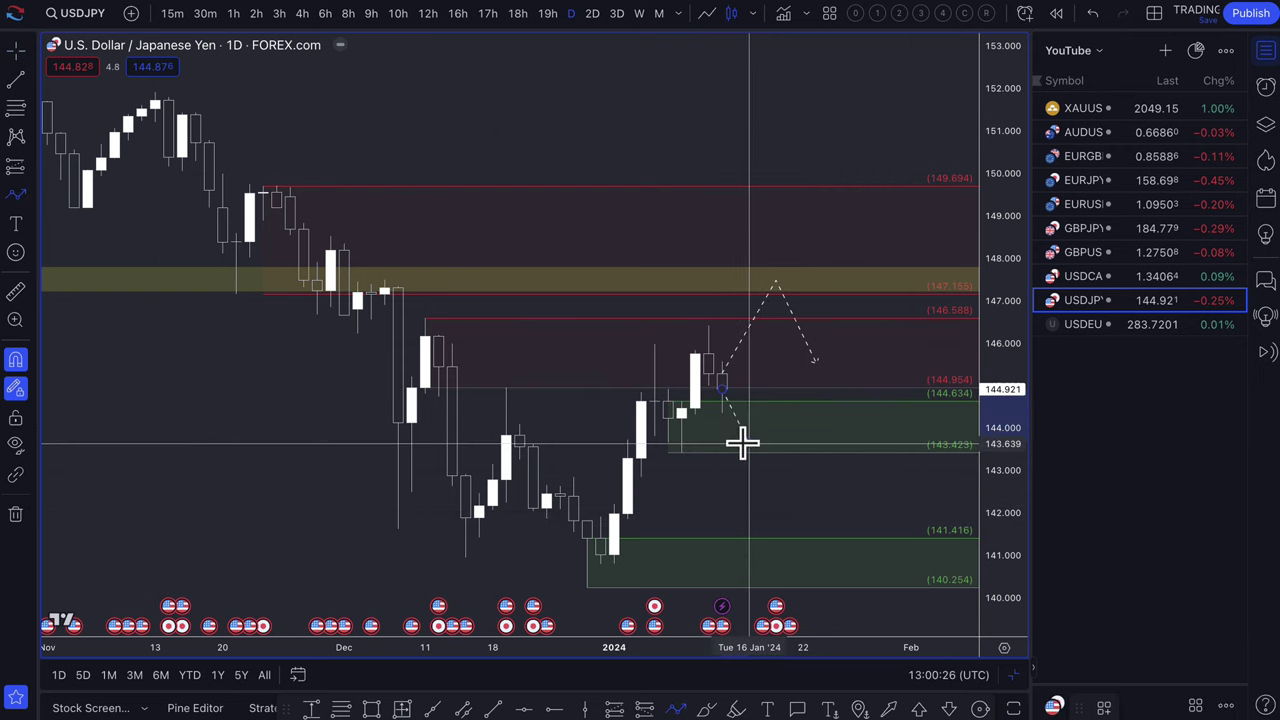
left_click(749, 442)
left_click(806, 378)
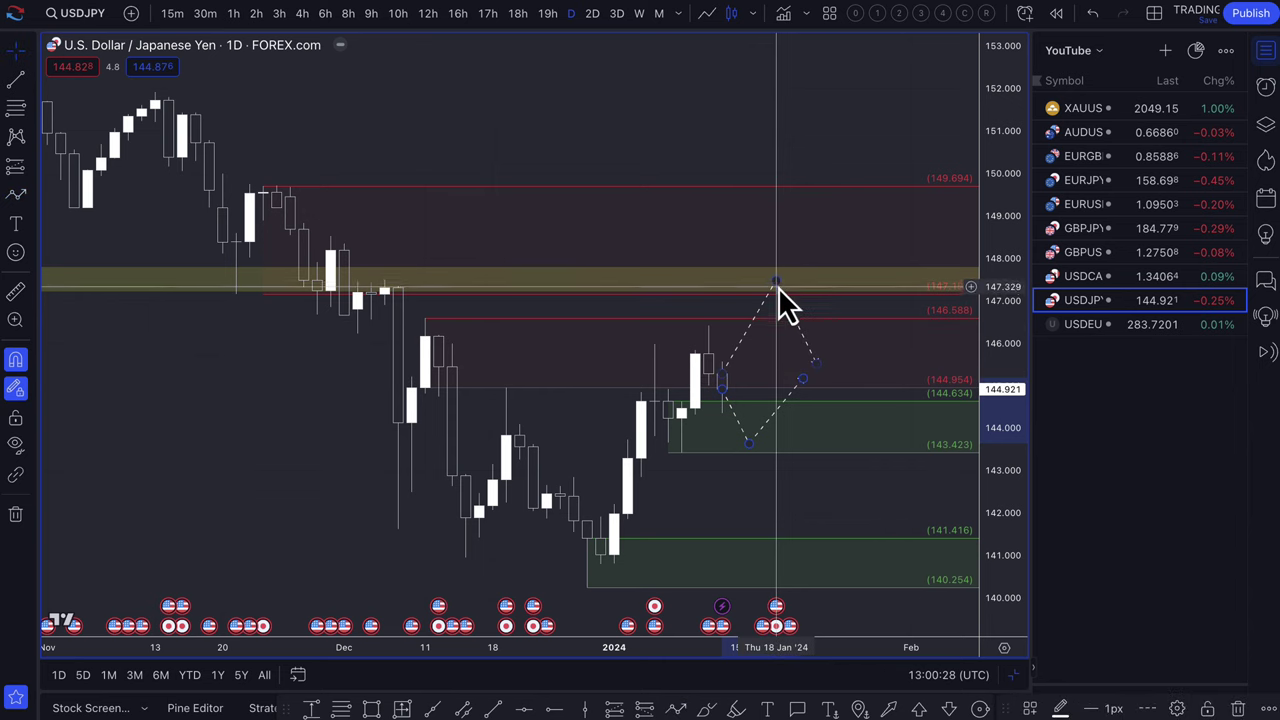
Shift the upper USDJPY path's peak to 17 January at about 147.5, inside the yellow zone
mouse_move(778, 284)
left_mouse_down()
mouse_move(732, 335)
mouse_move(763, 280)
left_mouse_up()
scroll(783, 332, "down", 5)
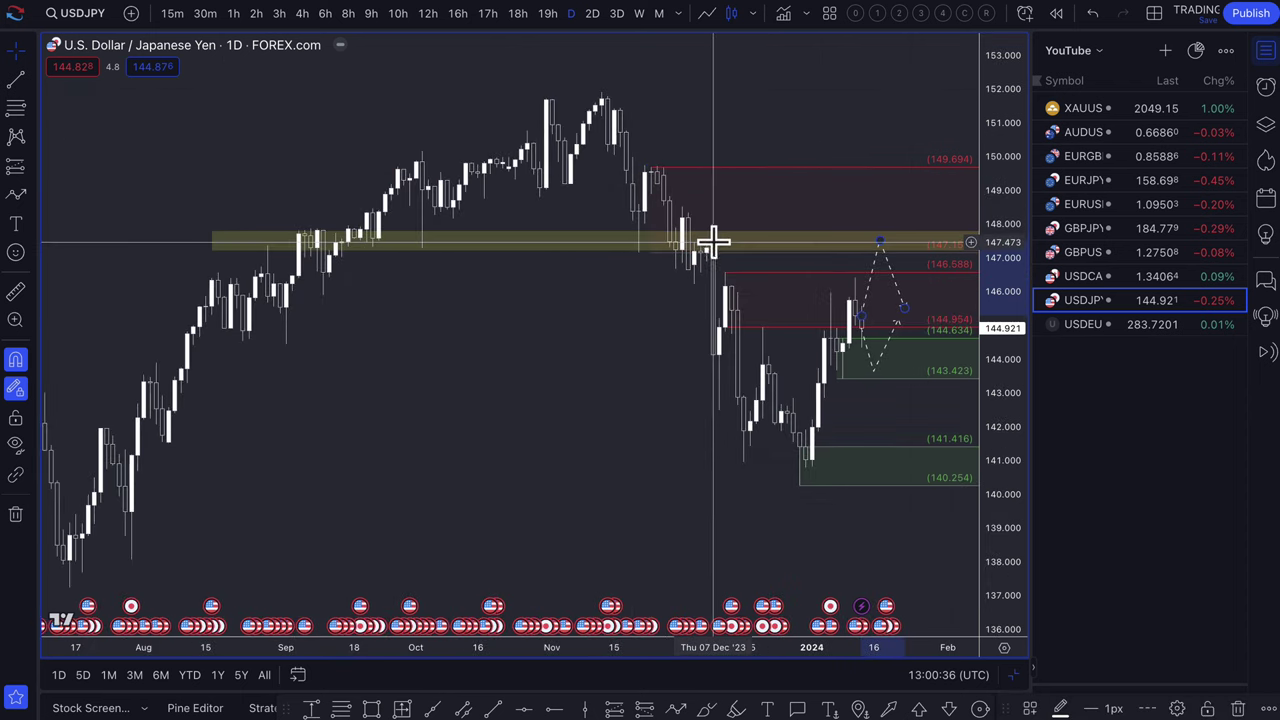
scroll(715, 280, "up", 5)
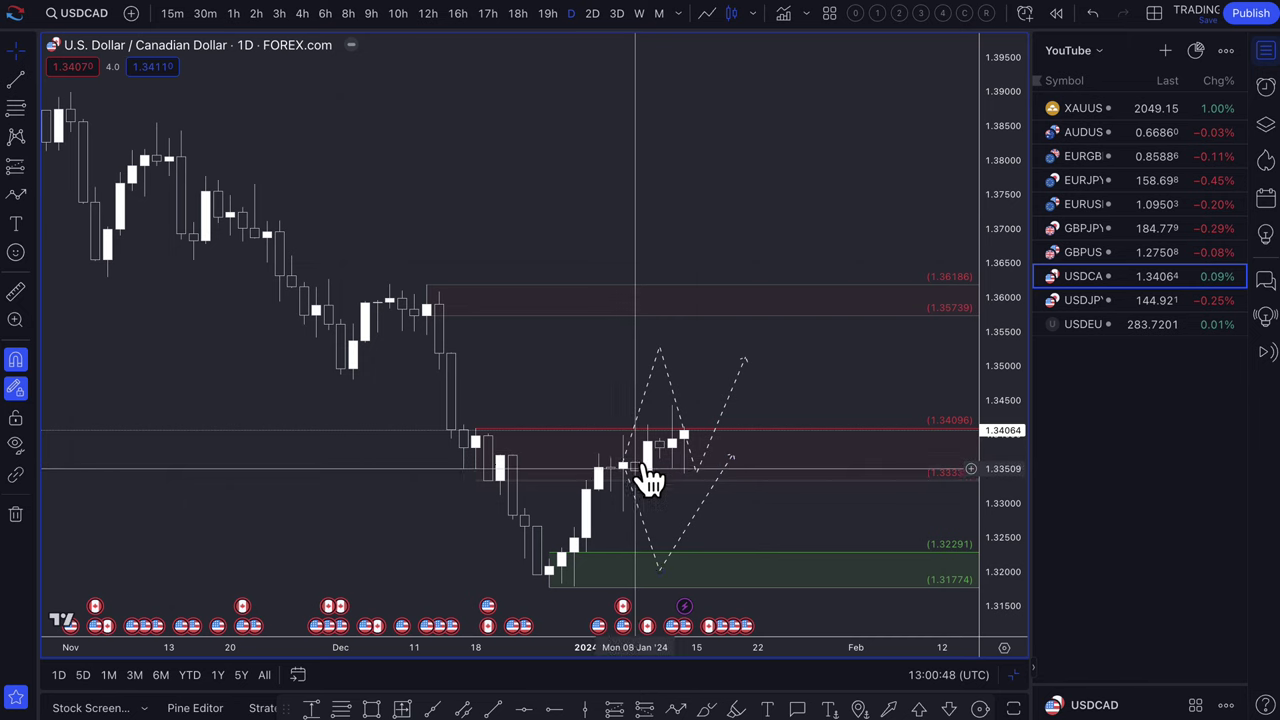
On the USDCAD chart, delete the upper zigzag forecast path and raise the lower supply zone's bottom edge to 1.33809
left_click(735, 425)
key("Delete")
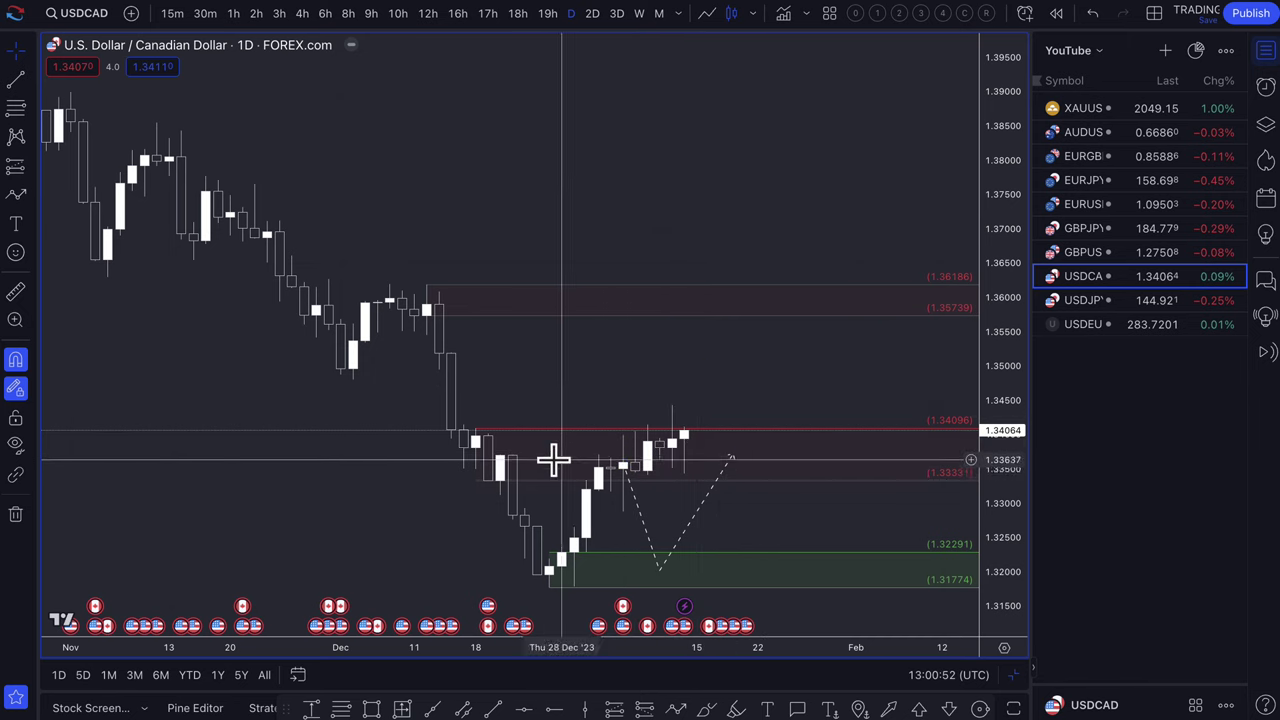
left_click_drag(504, 482, 474, 451)
Mark a USDCAD demand zone from 1.33598 to 1.32876 starting at the 5 January candle
left_click(15, 107)
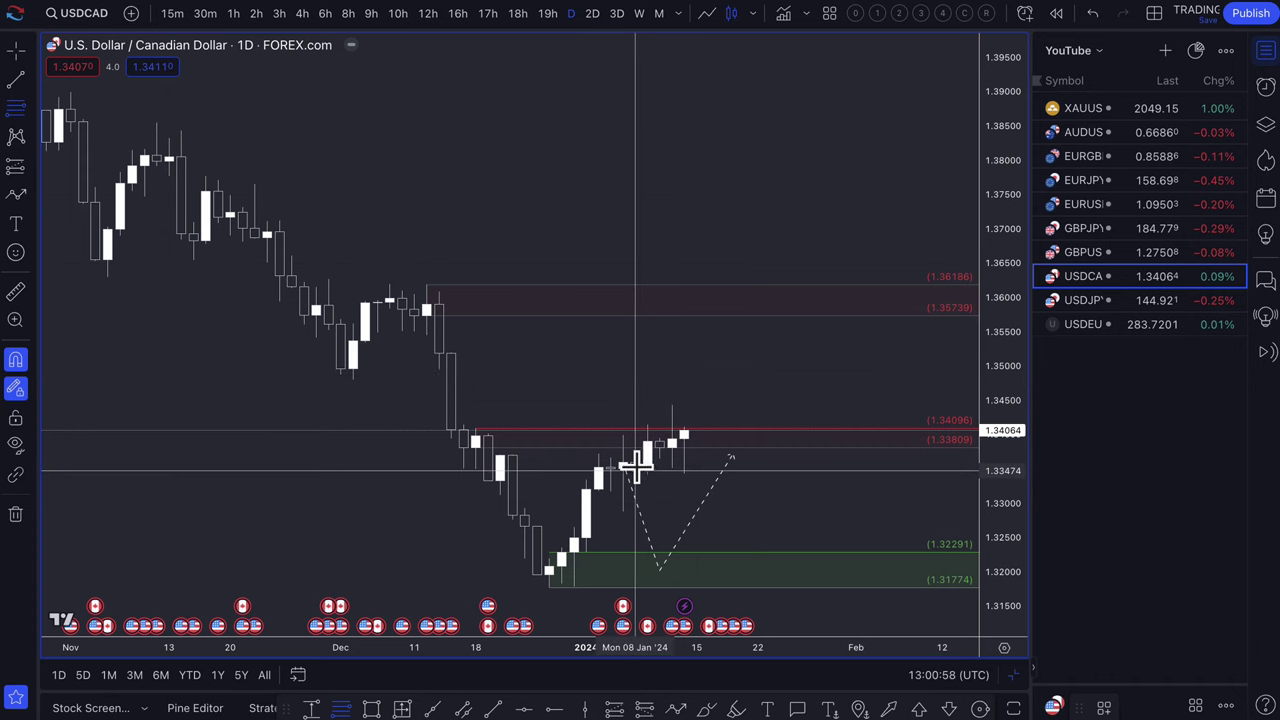
left_click_drag(633, 461, 623, 503)
scroll(651, 540, "up", 5)
Reposition the remaining USDCAD path to run from about 1.3395 on 12 January to a low of about 1.330 and up to about 1.342
left_click_drag(629, 508, 724, 447)
left_click_drag(624, 345, 628, 364)
left_click_drag(670, 485, 657, 457)
left_click_drag(783, 331, 714, 357)
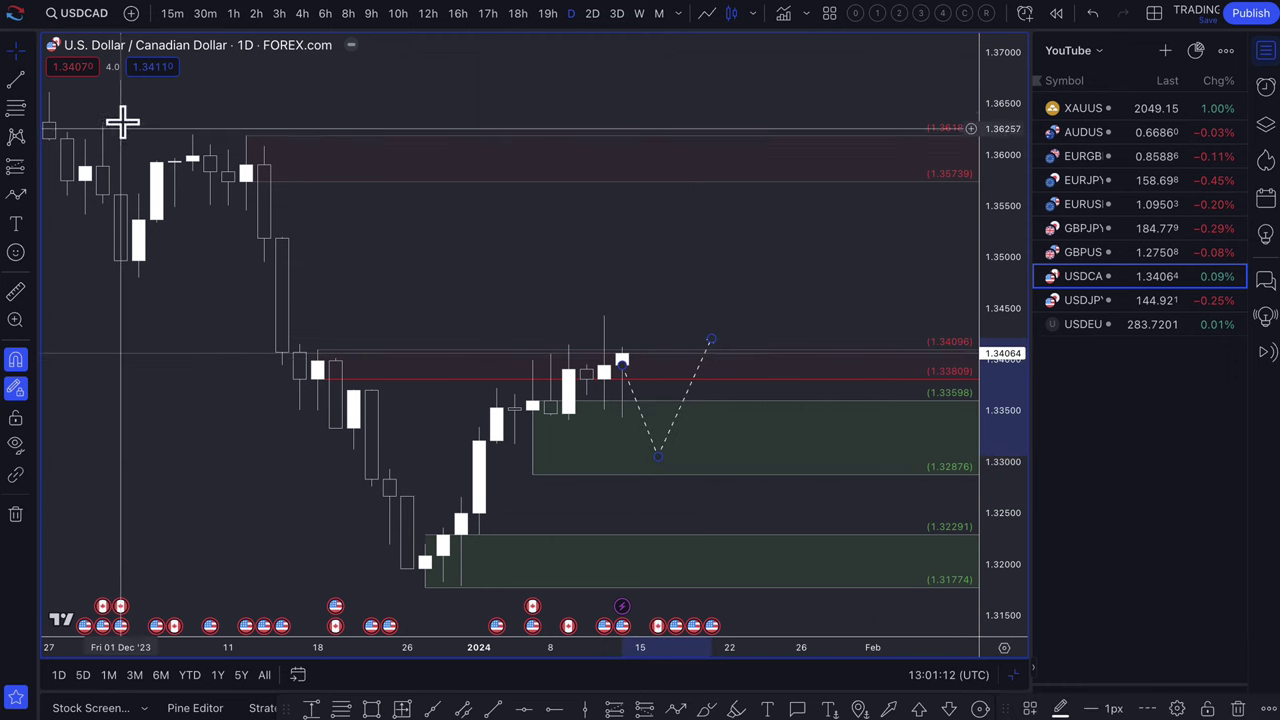
Move the USDCAD path's low into the lowest demand zone at about 1.3195 and its end up to about 1.345
left_click_drag(659, 461, 655, 570)
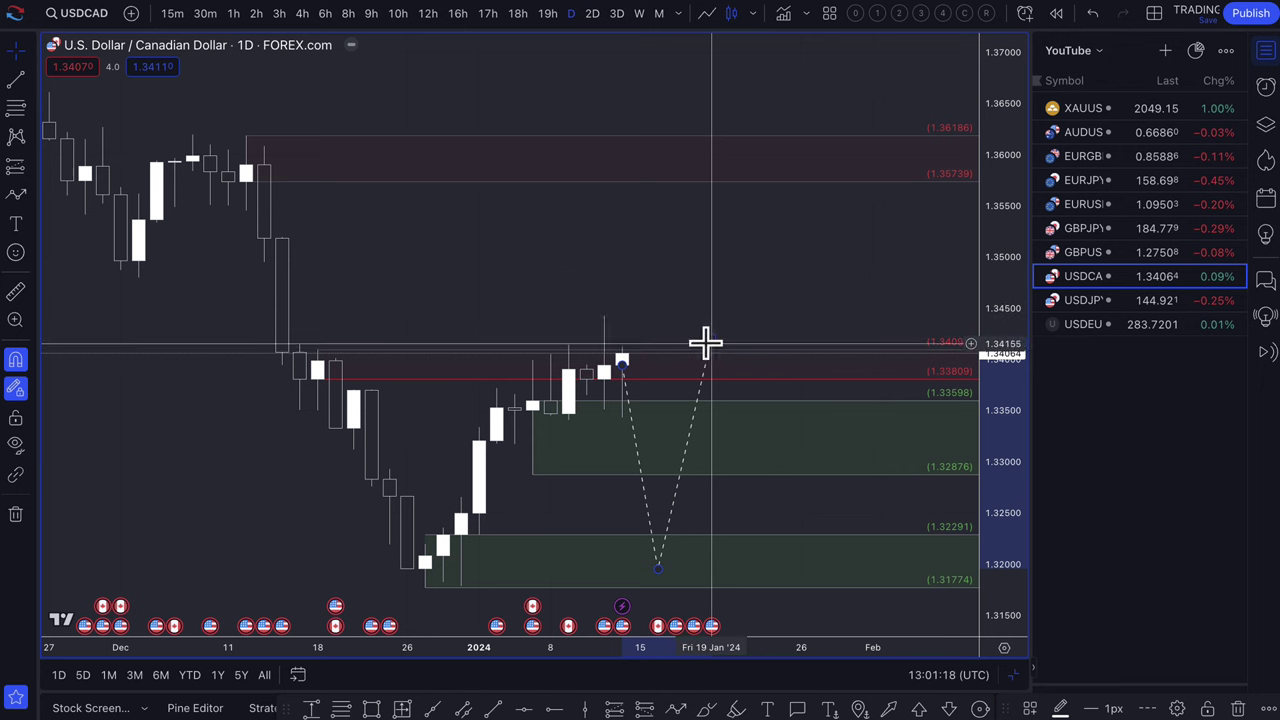
left_click_drag(709, 345, 754, 314)
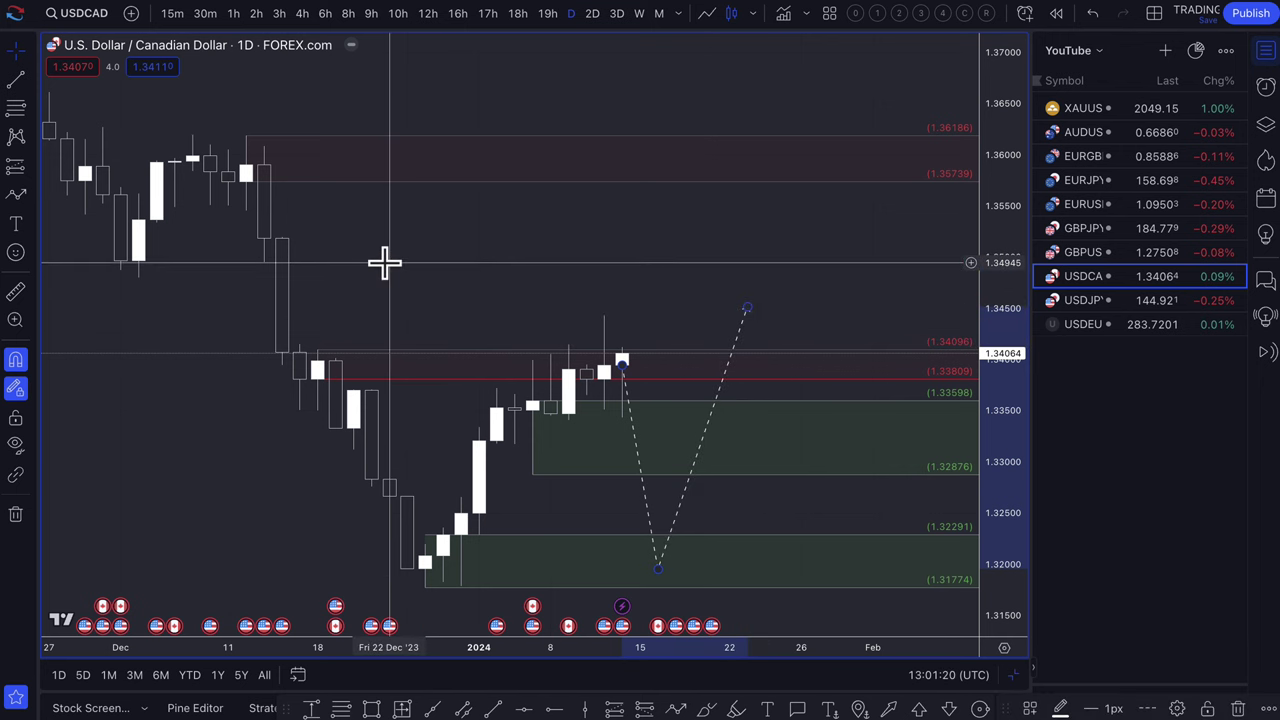
scroll(340, 235, "down", 2)
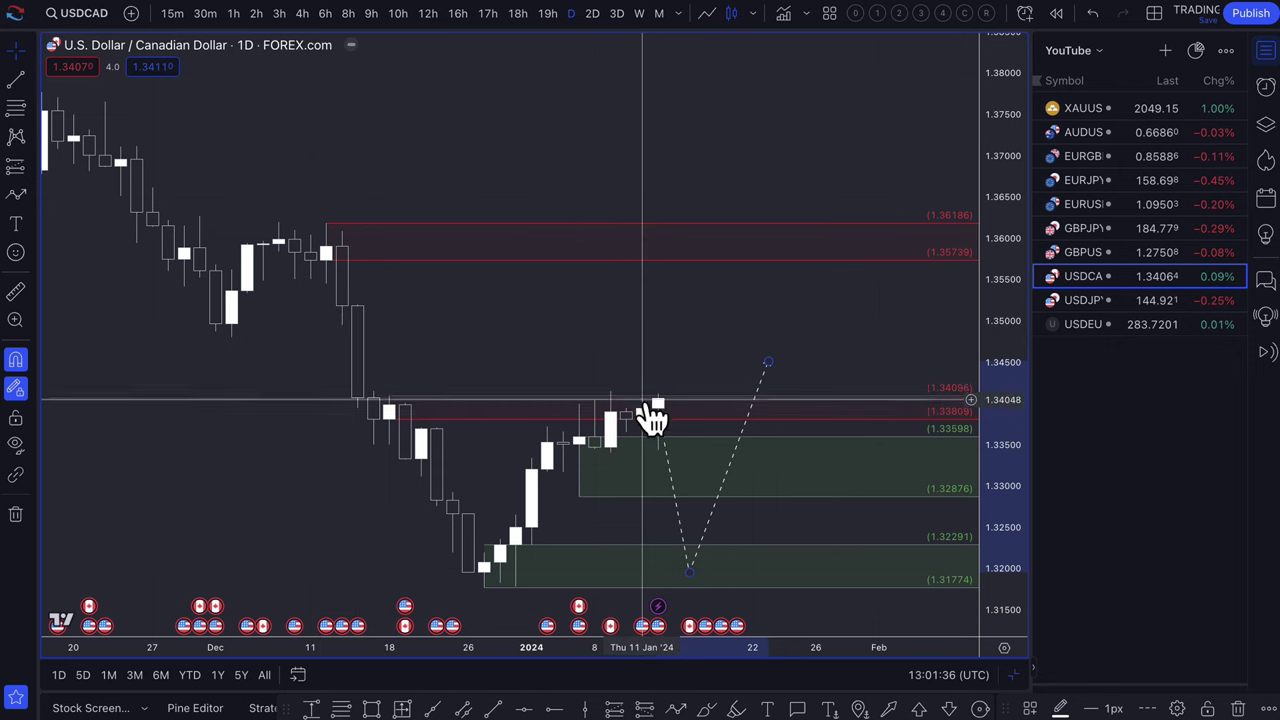
scroll(710, 440, "down", 3)
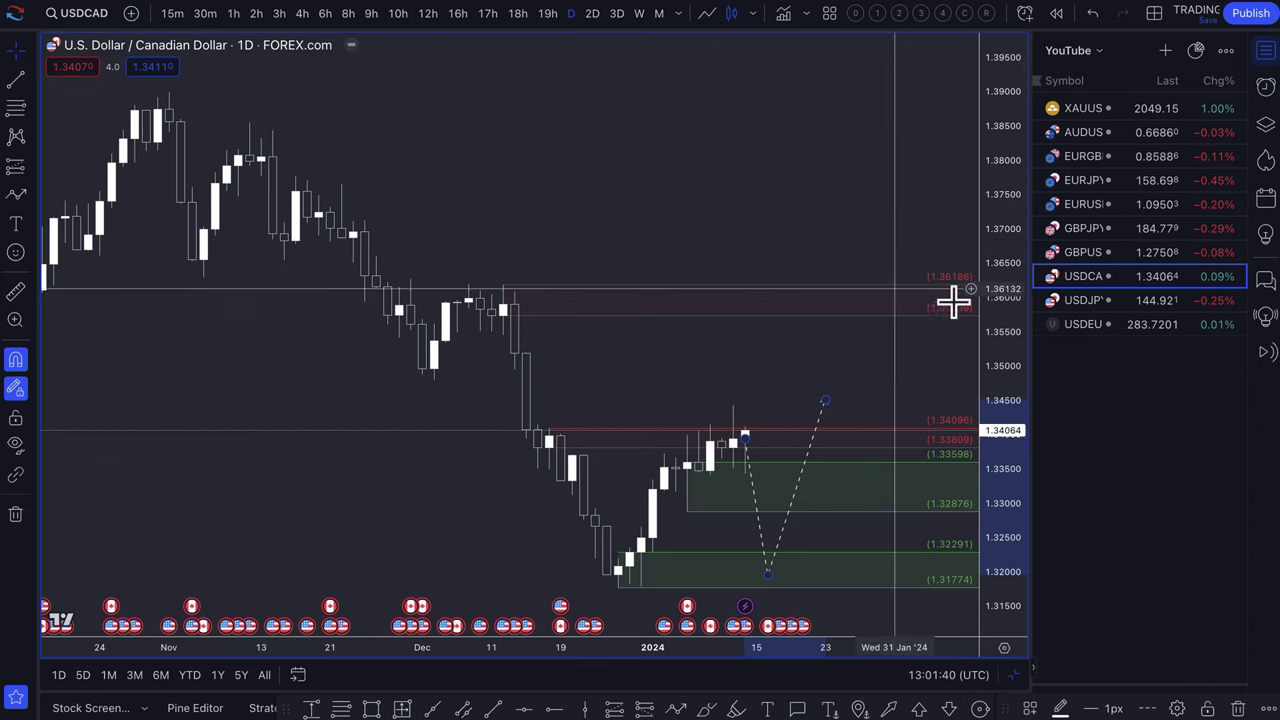
Reshape the USDCAD path to peak at about 1.3577 on 18 January and end at about 1.333
left_click_drag(778, 448, 788, 307)
left_click_drag(825, 400, 836, 481)
mouse_move(790, 307)
left_mouse_down()
mouse_move(794, 334)
mouse_move(792, 315)
left_mouse_up()
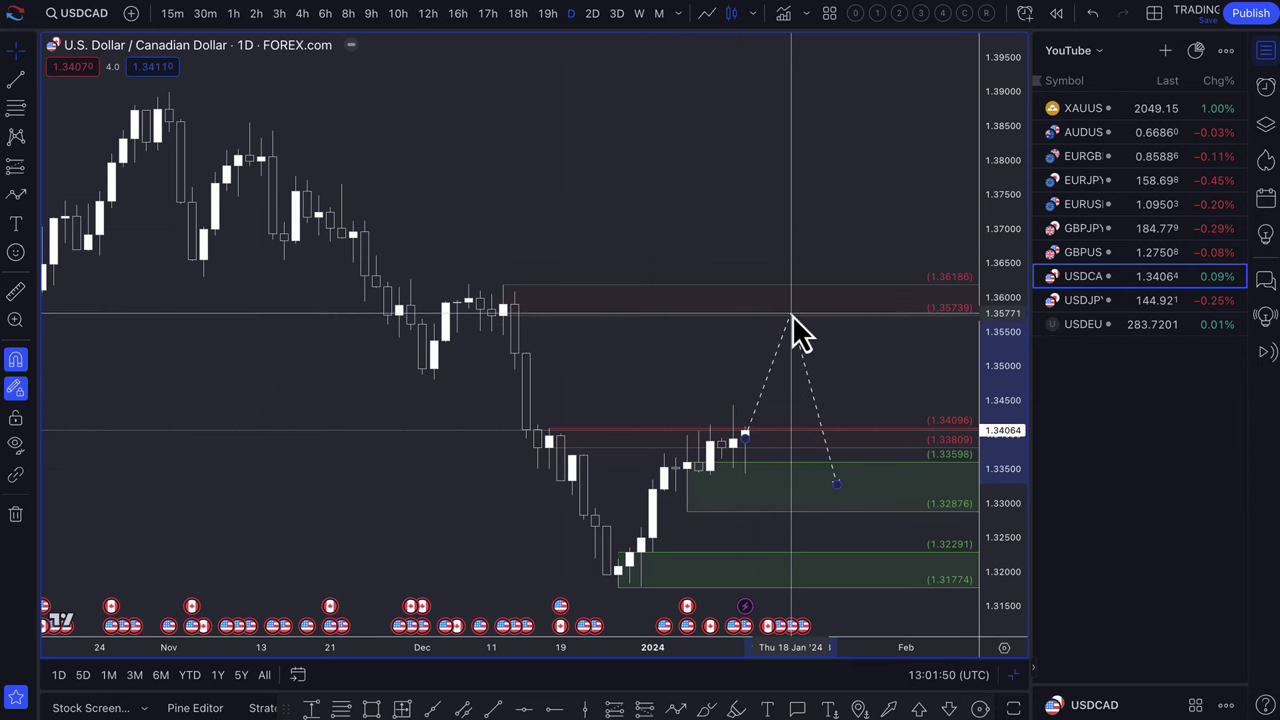
Draw a thin yellow zone with its top at 1.36051 from 10 October to 24 January across the upper supply zone and extend it further back
scroll(740, 312, "down", 2)
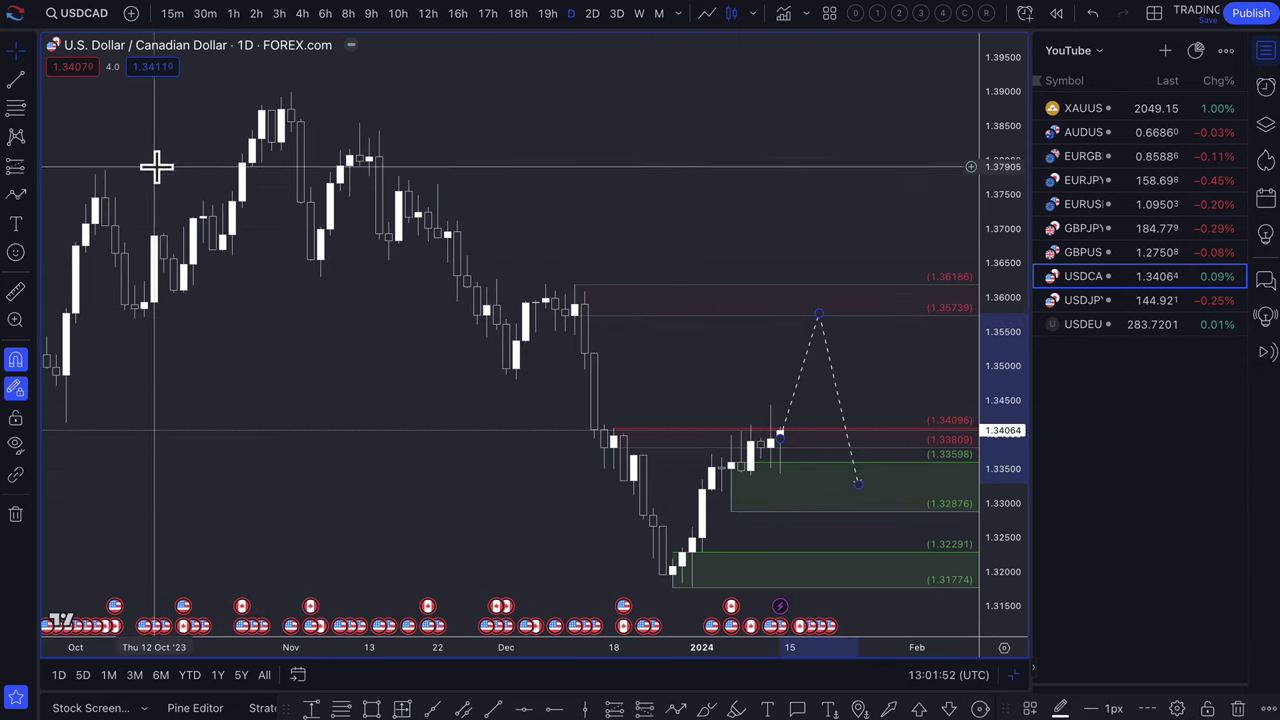
left_click(372, 708)
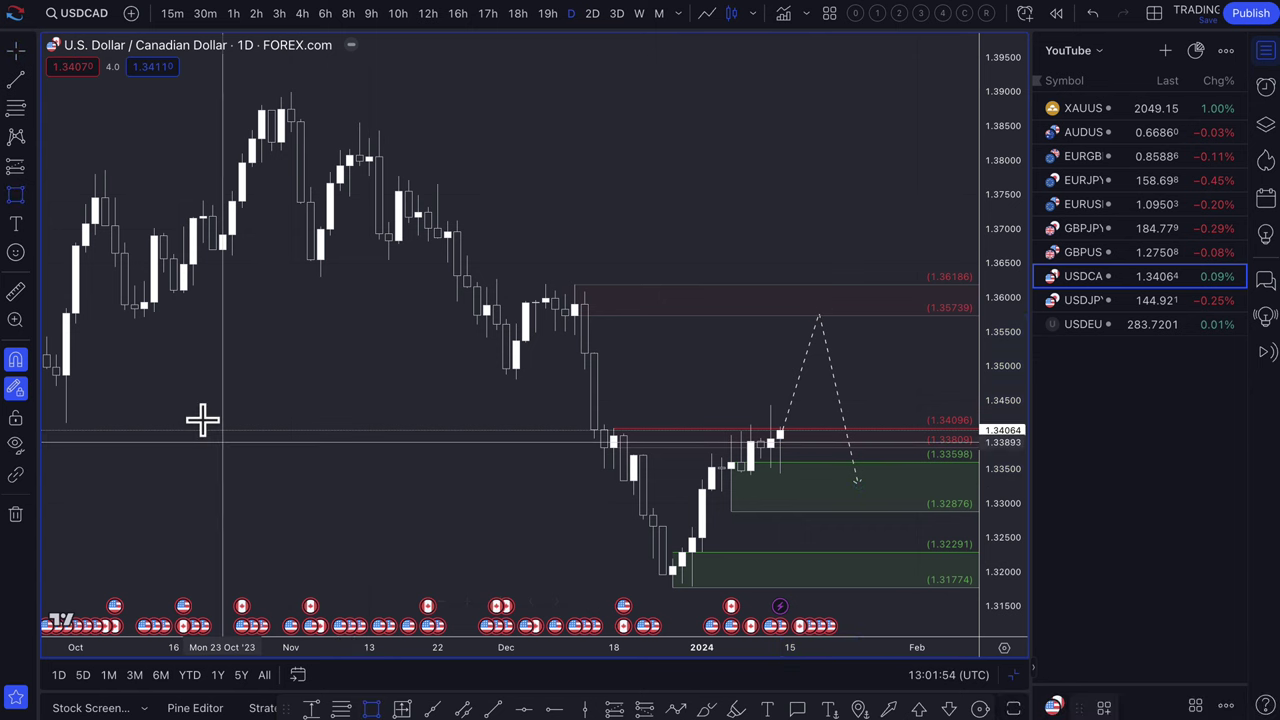
left_click_drag(133, 304, 858, 296)
scroll(633, 367, "down", 2)
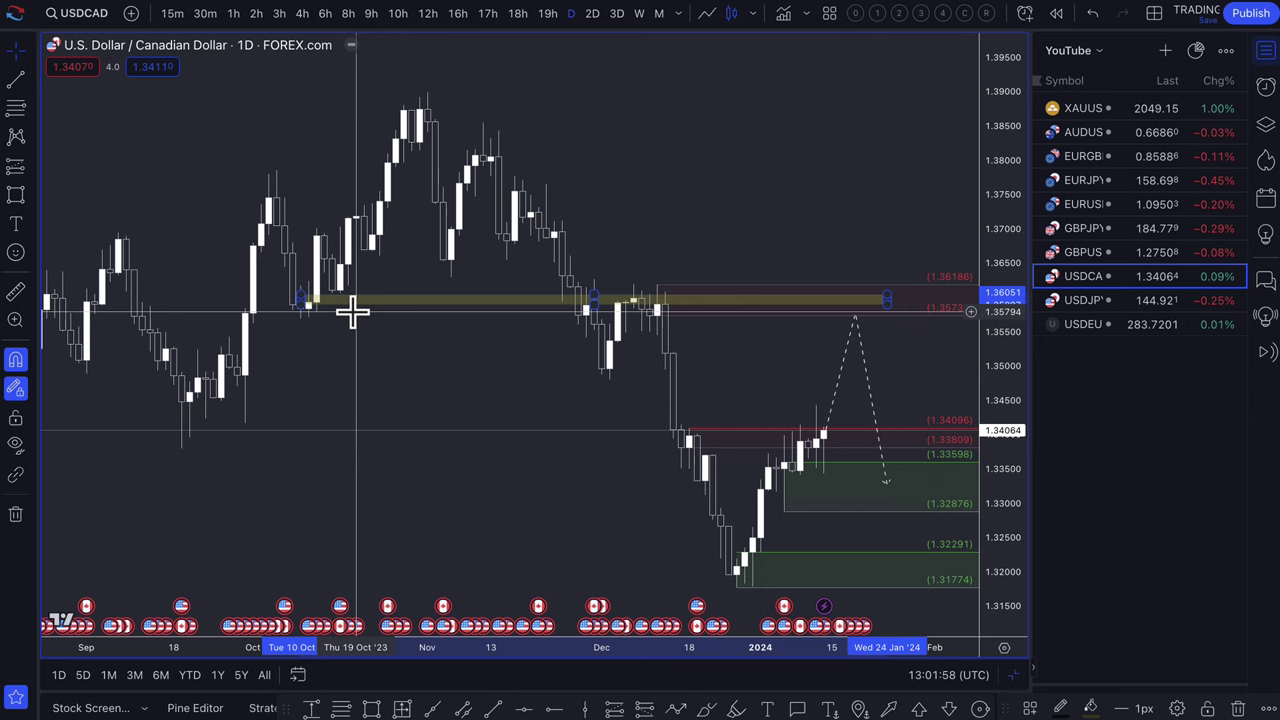
left_click_drag(278, 306, 177, 311)
scroll(735, 330, "up", 3)
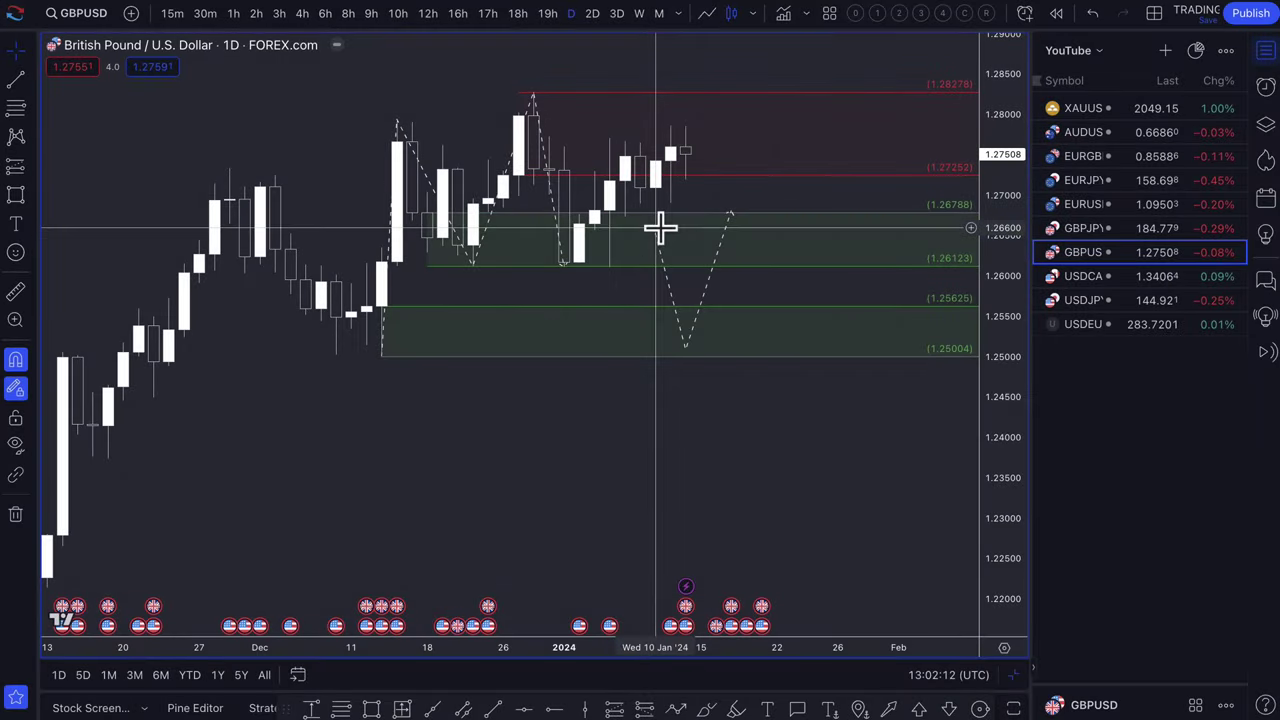
On the GBPUSD chart, delete the V-shaped forecast path and the zigzag drawn over the past candles
left_click(726, 249)
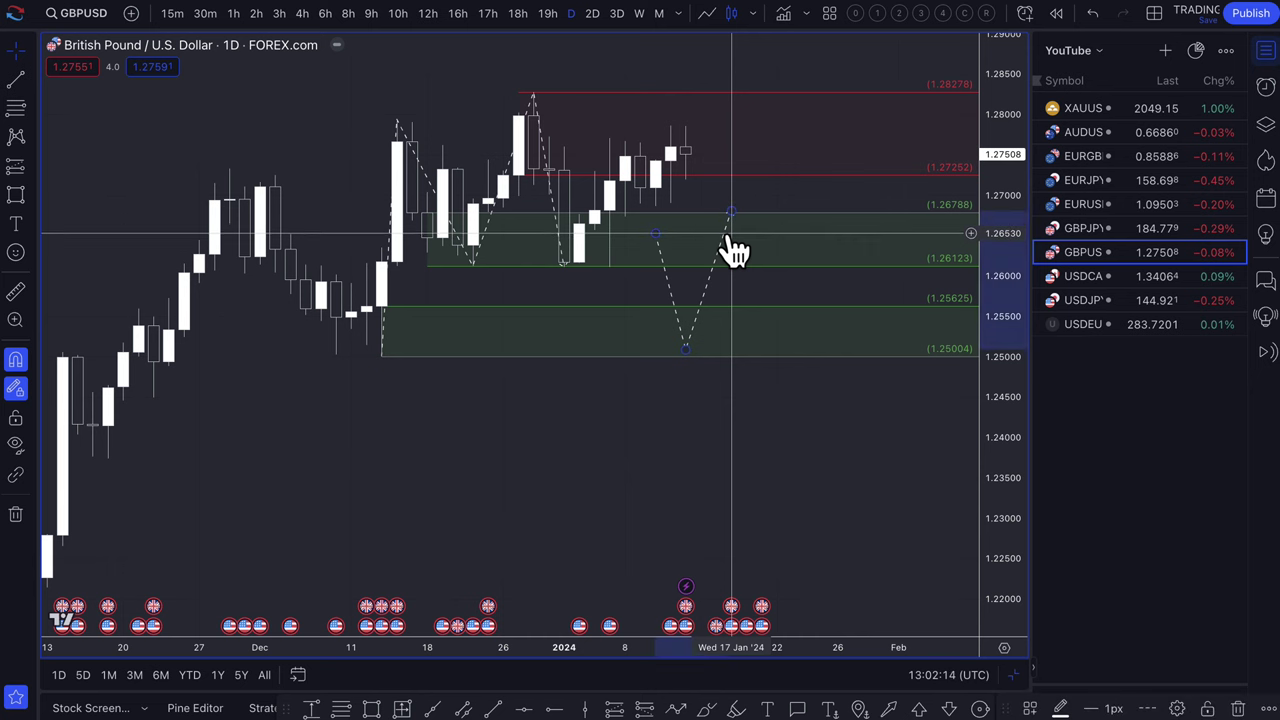
key("Delete")
left_click(553, 158)
key("Delete")
scroll(900, 360, "up", 5)
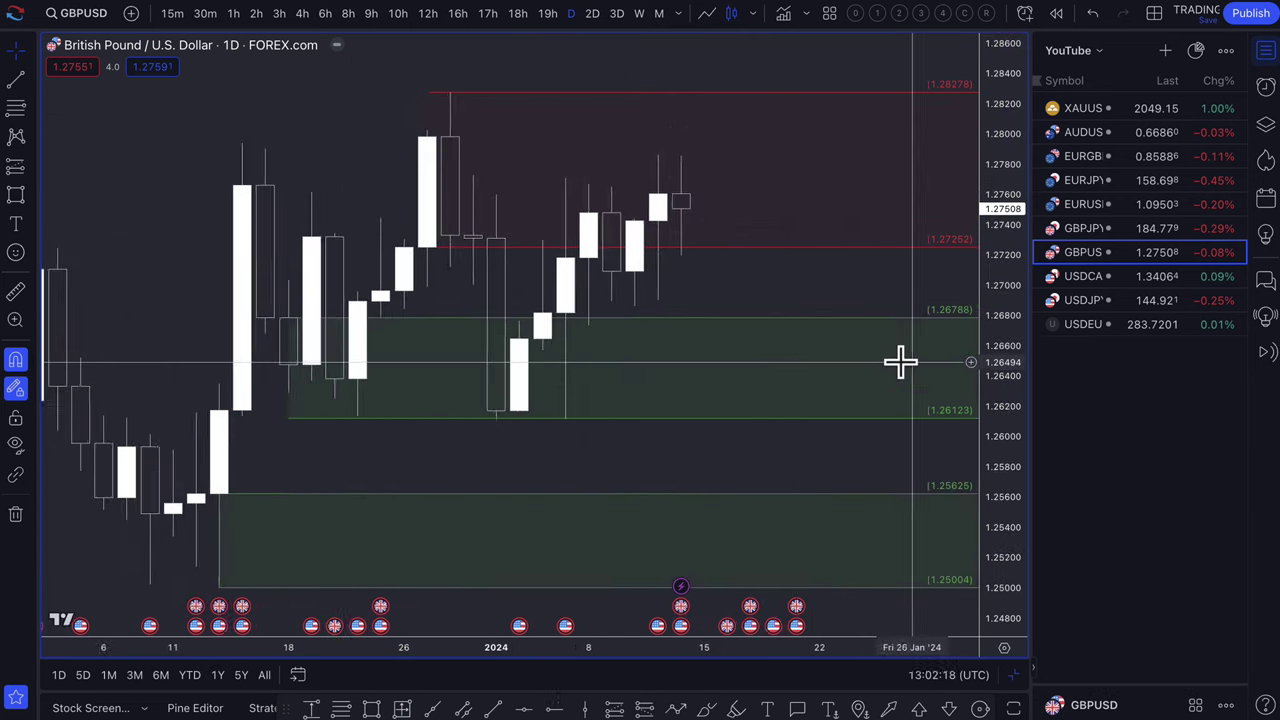
Check the upcoming UK economic events on the GBPUSD chart, including Inflation Rate YoY and Retail Sales MoM
mouse_move(708, 630)
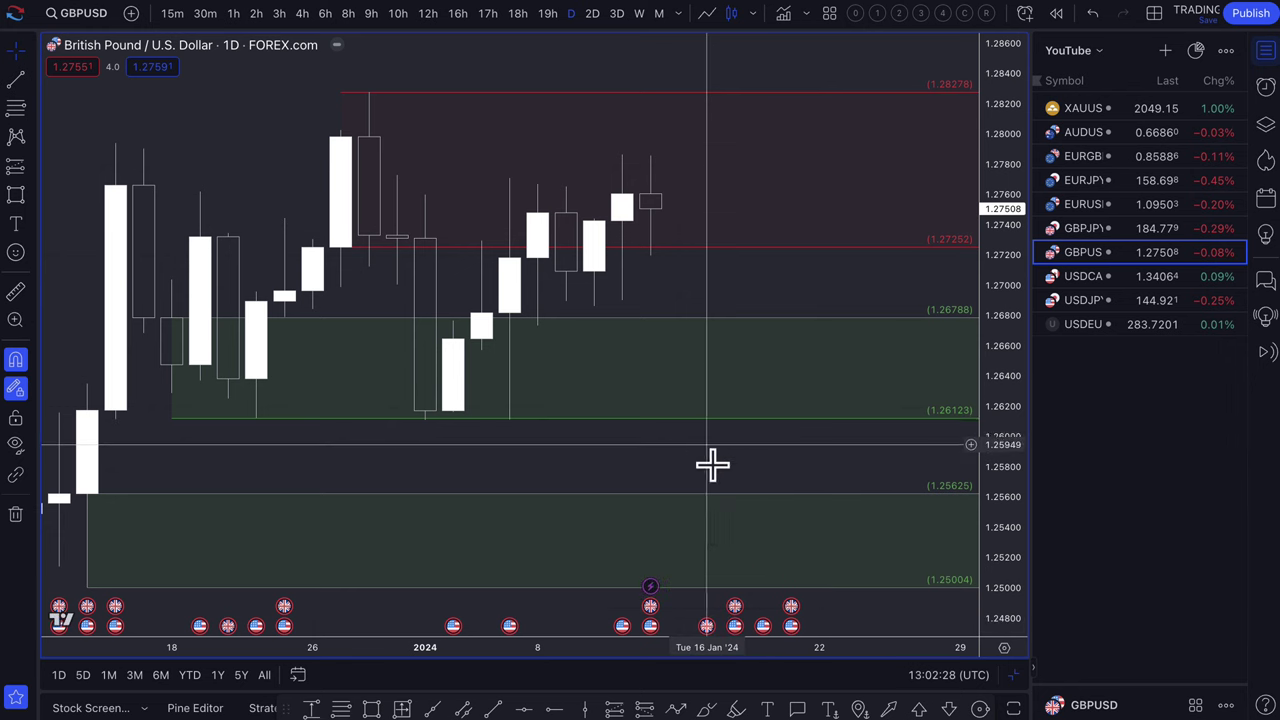
mouse_move(745, 620)
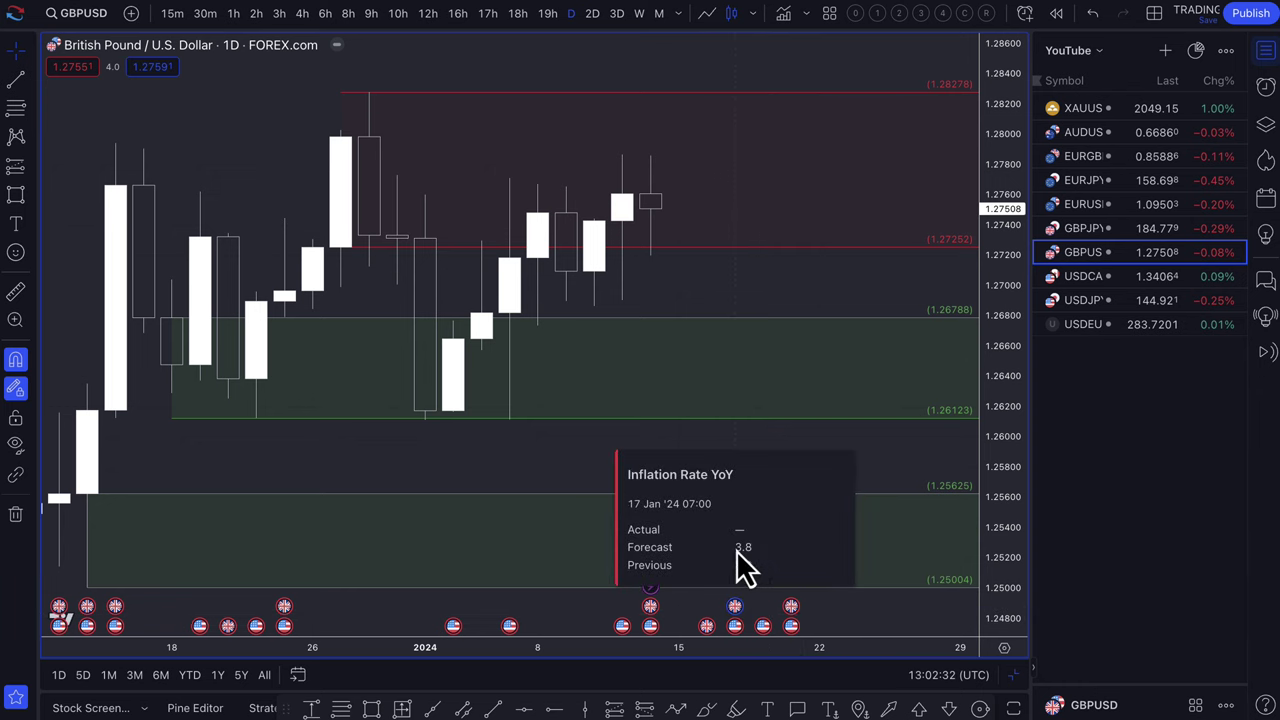
mouse_move(792, 610)
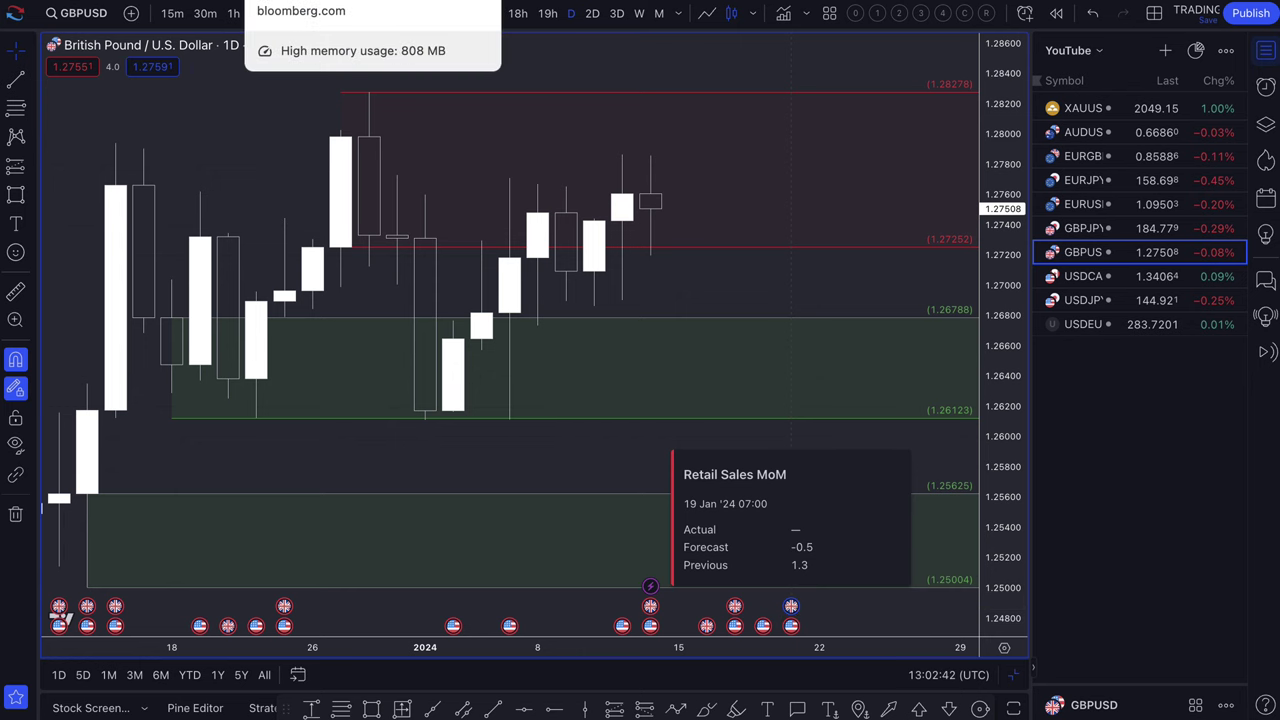
Open Bloomberg's article on UK recession risk despite the November GDP rebound and highlight its headline
left_click(300, 0)
mouse_move(428, 212)
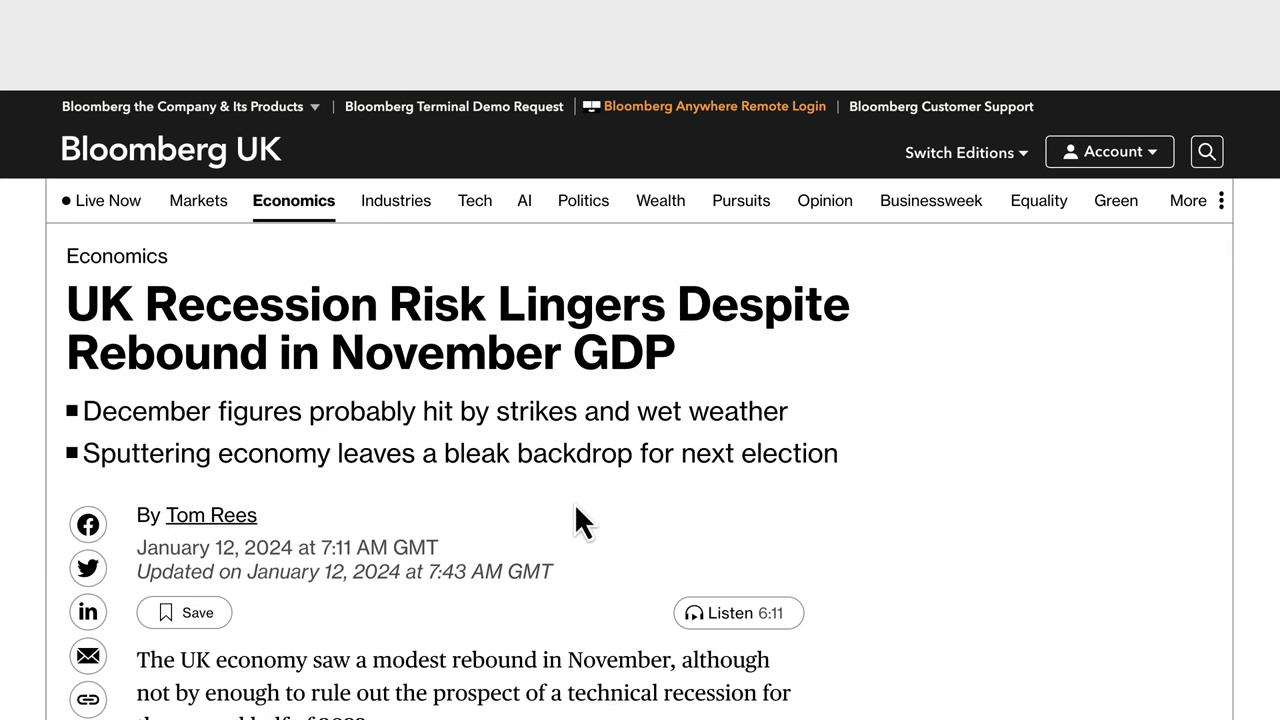
scroll(575, 506, "down", 2)
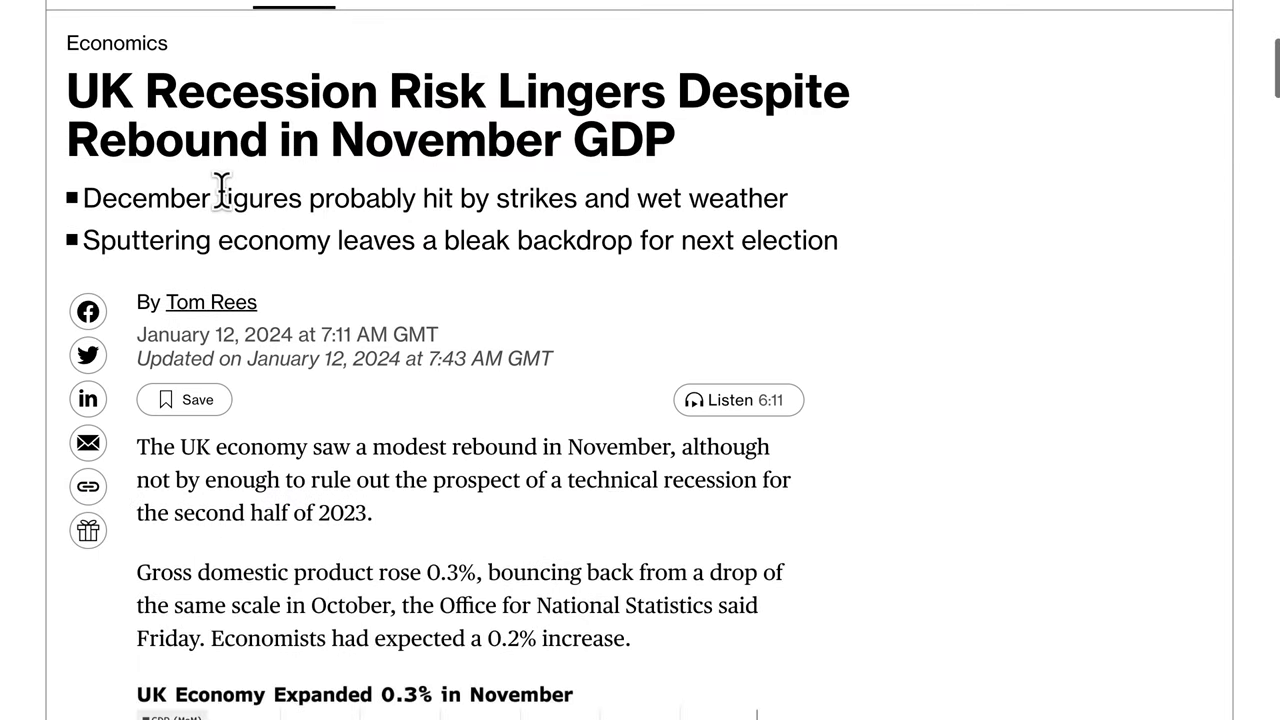
left_click_drag(62, 90, 631, 155)
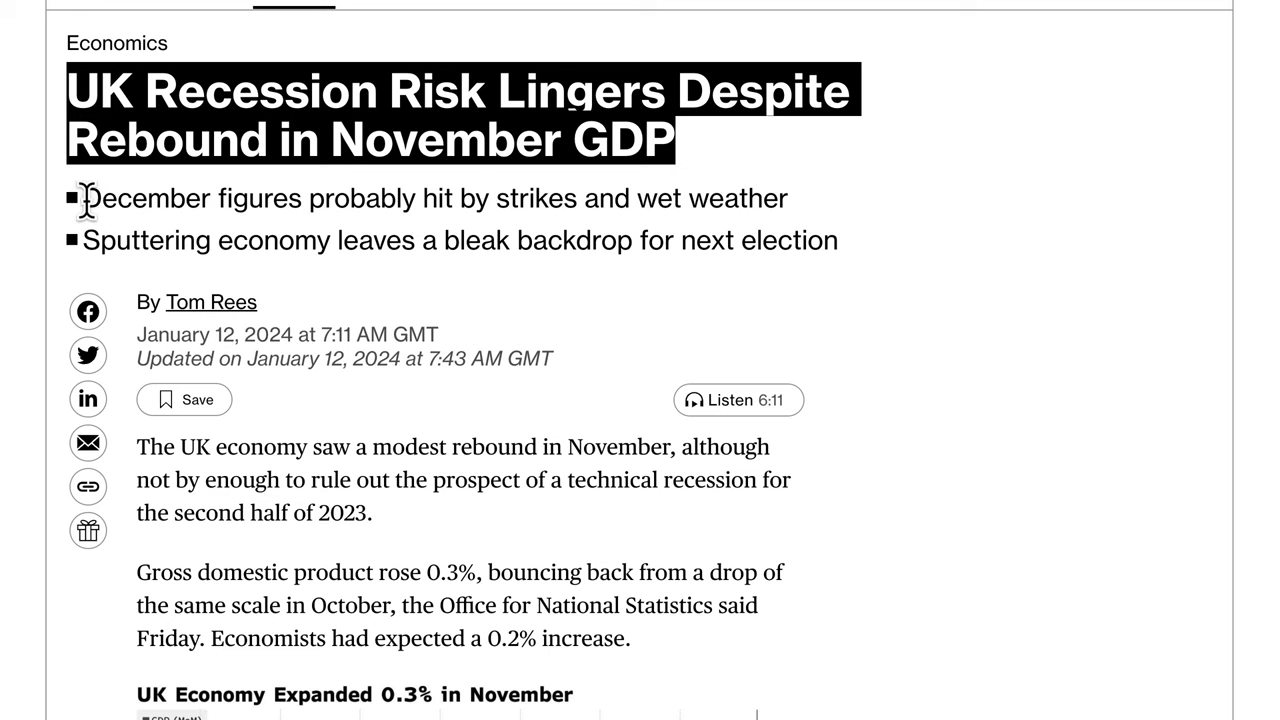
Read through the UK recession article, highlighting its two subheadings and the opening paragraph about the modest November rebound
left_click_drag(86, 197, 415, 192)
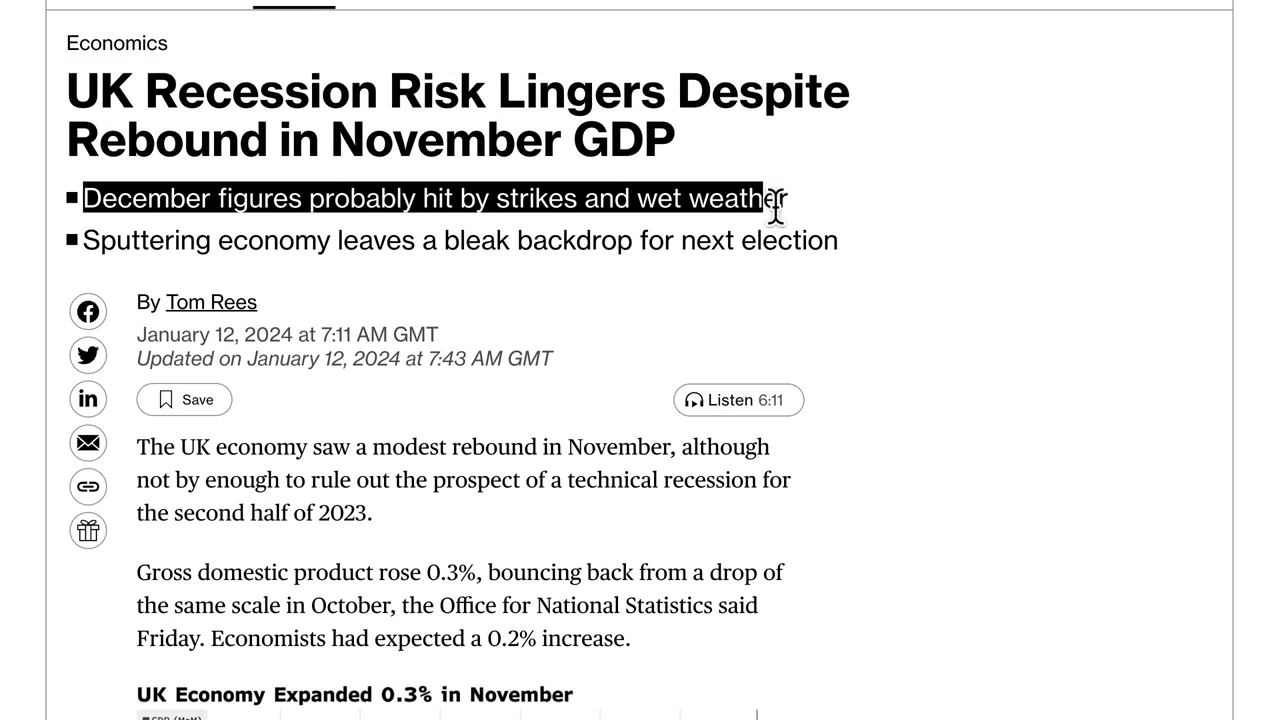
left_click_drag(98, 240, 610, 232)
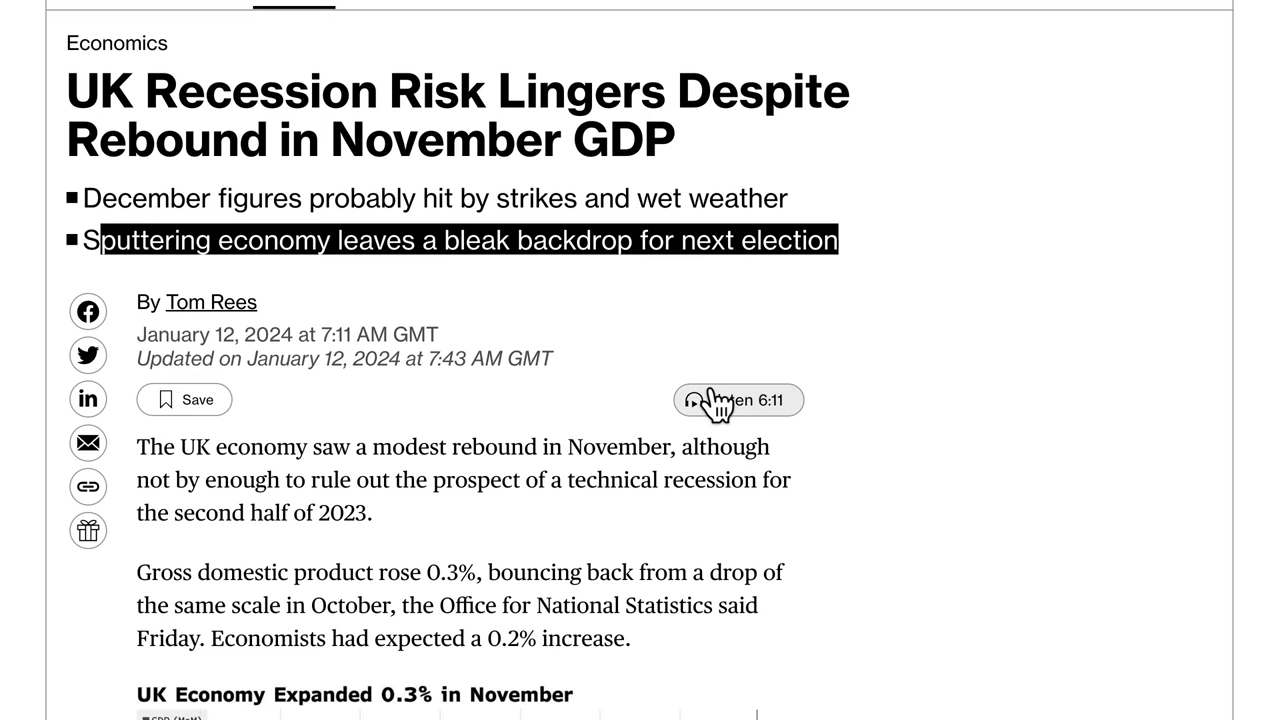
scroll(528, 437, "down", 3)
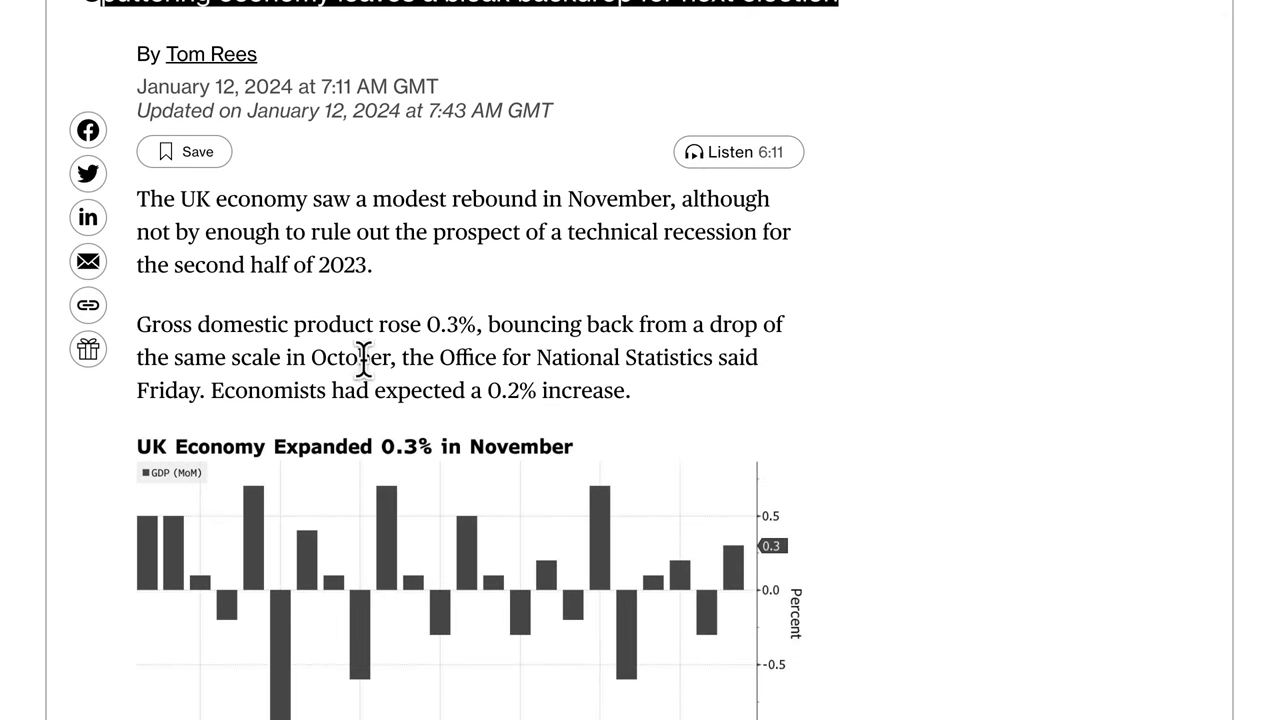
scroll(366, 375, "down", 1)
left_click_drag(141, 125, 643, 118)
left_click_drag(752, 120, 314, 152)
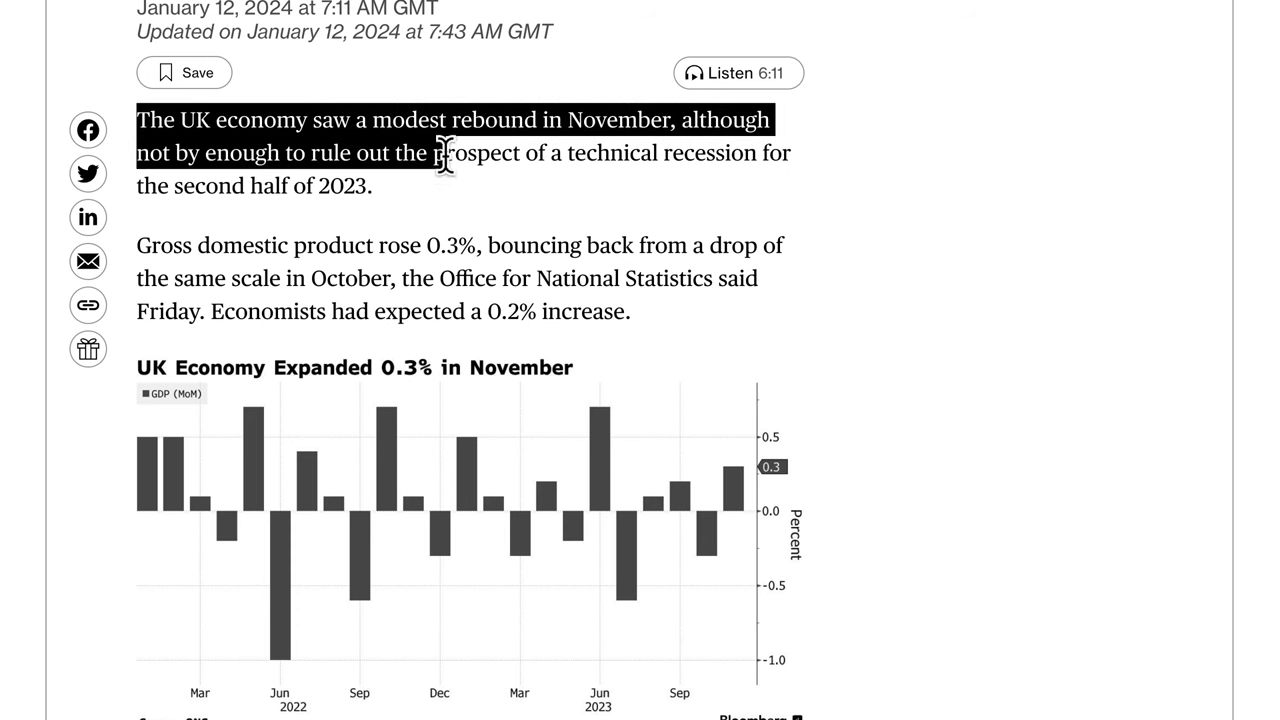
left_click_drag(670, 165, 421, 196)
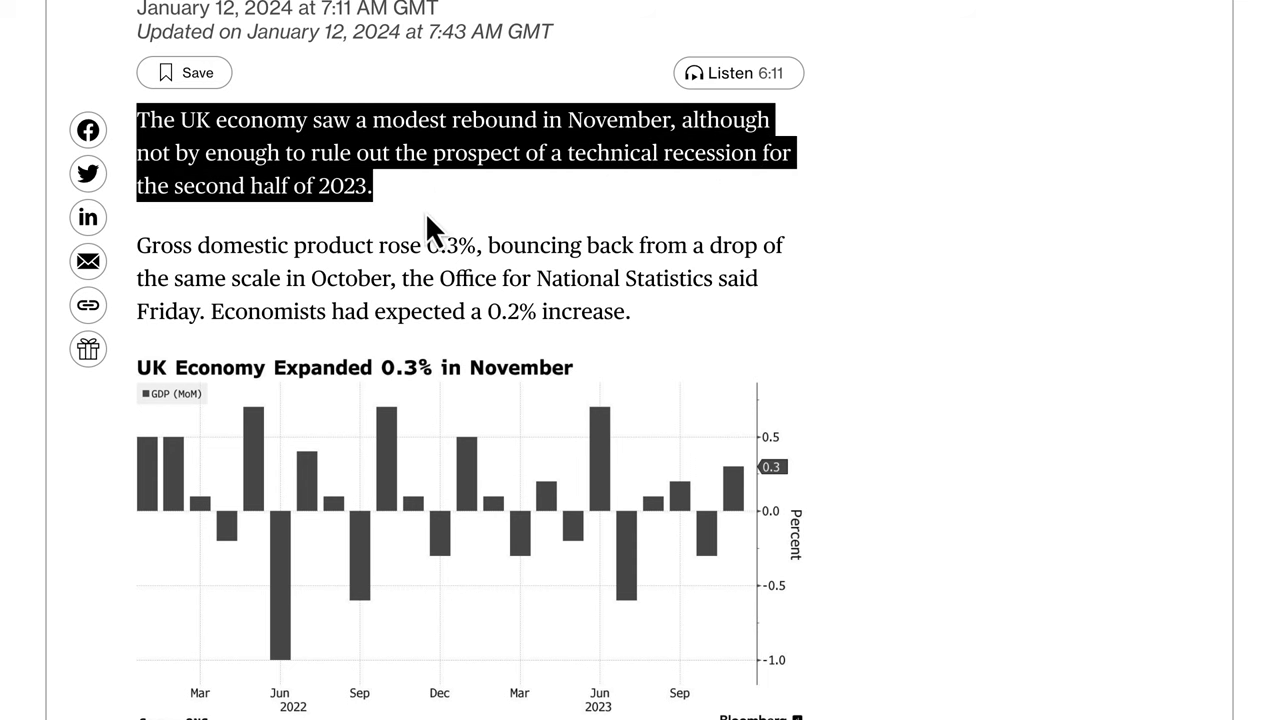
scroll(423, 246, "down", 3)
scroll(429, 237, "up", 3)
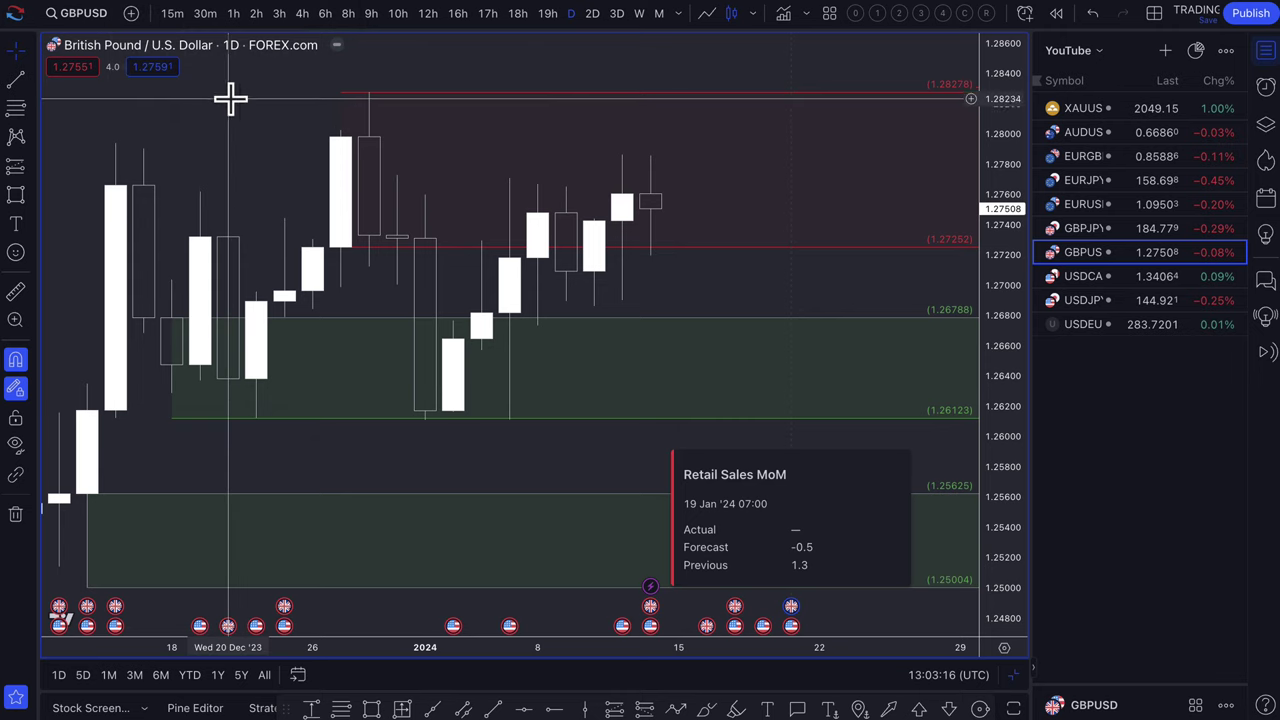
On the GBPUSD chart, draw a V-shaped forecast path from 12 January down to 1.26111 on 17 January and up to about 1.270 on 22 January
scroll(720, 305, "down", 3)
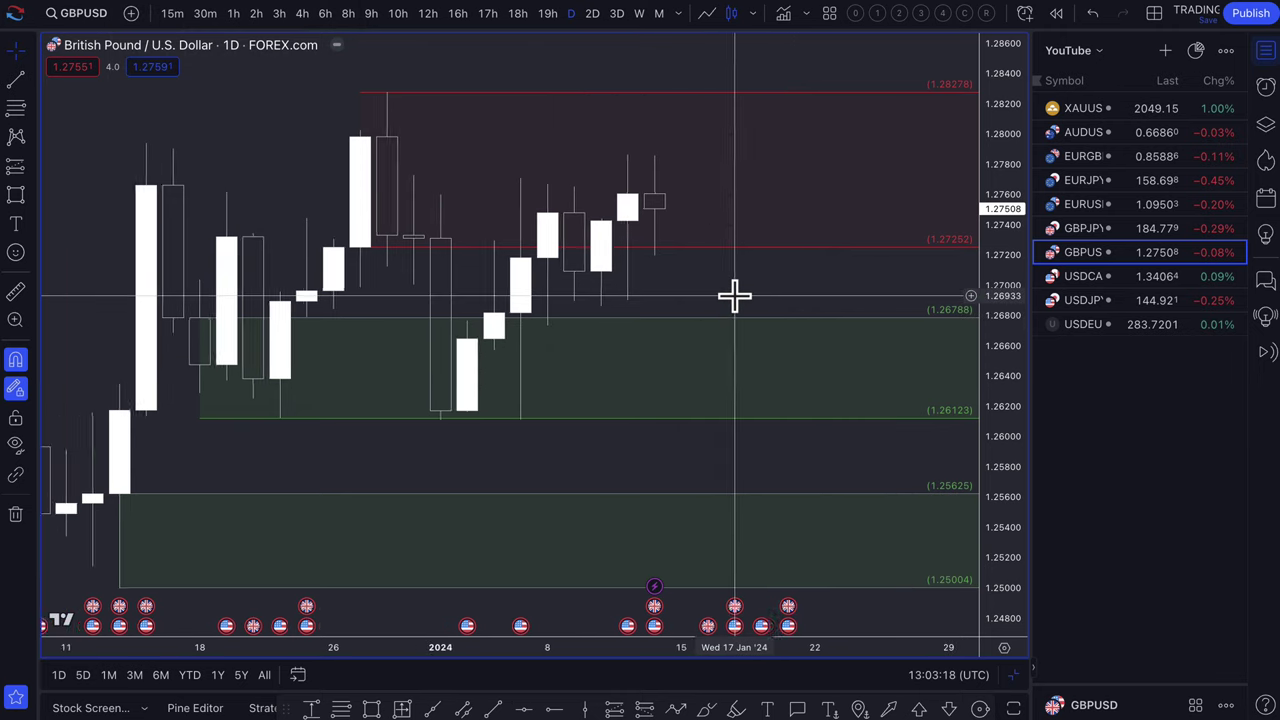
scroll(754, 244, "down", 2)
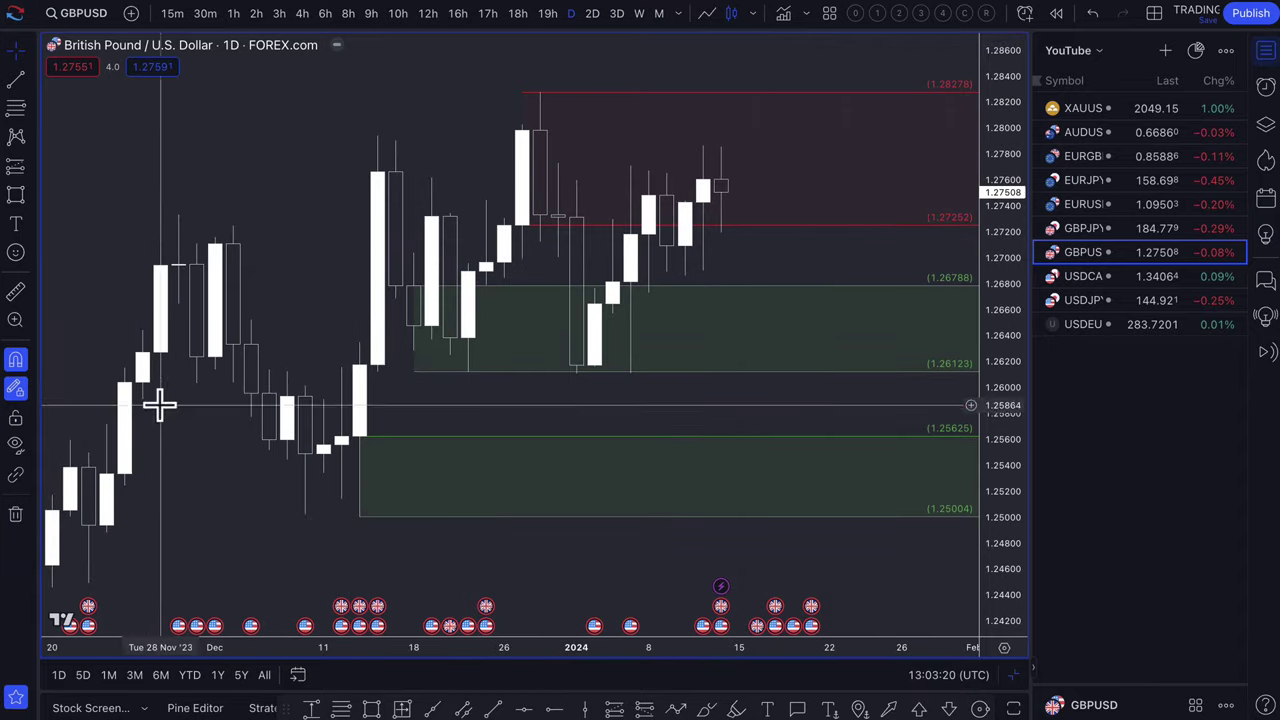
left_click(676, 709)
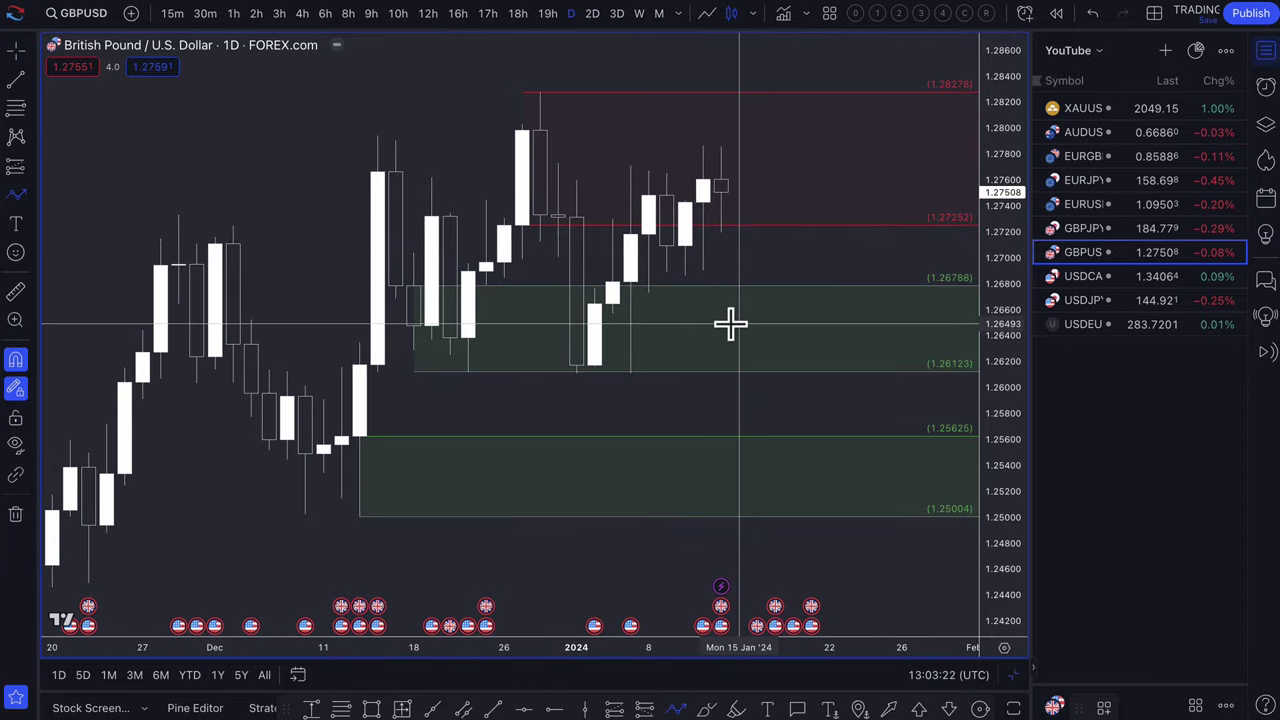
left_click(720, 188)
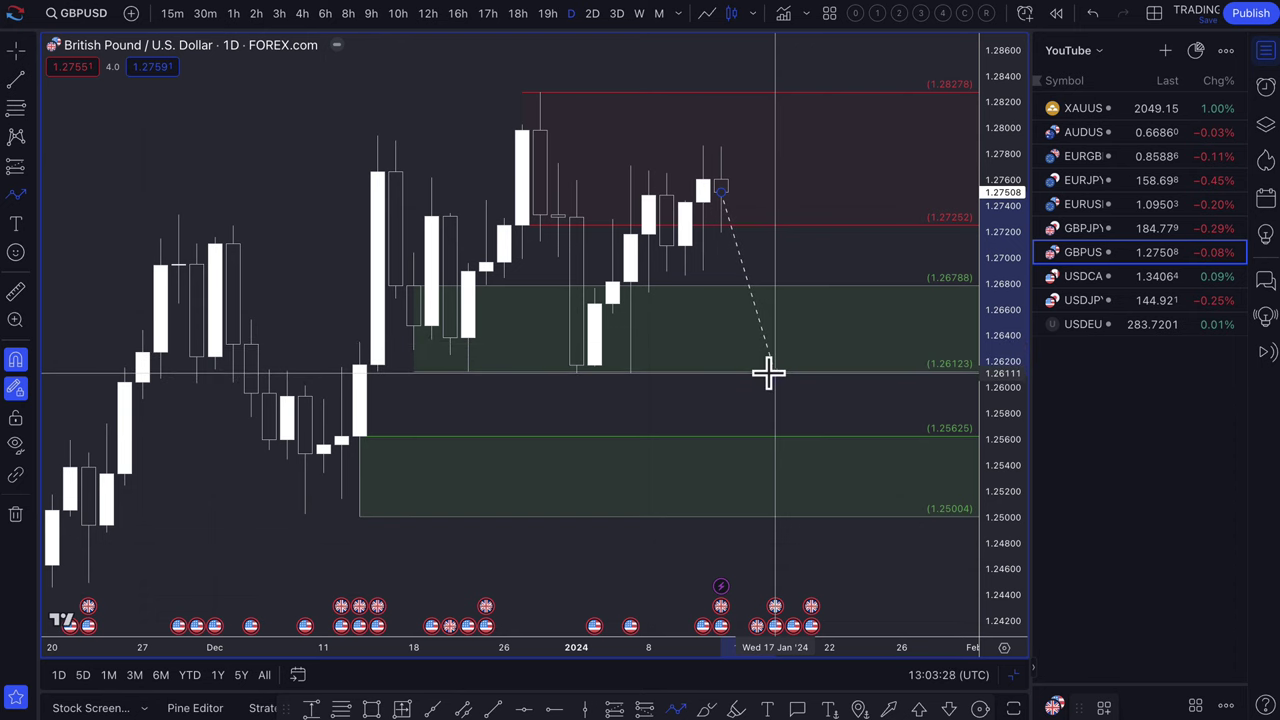
left_click(775, 372)
left_click(828, 262)
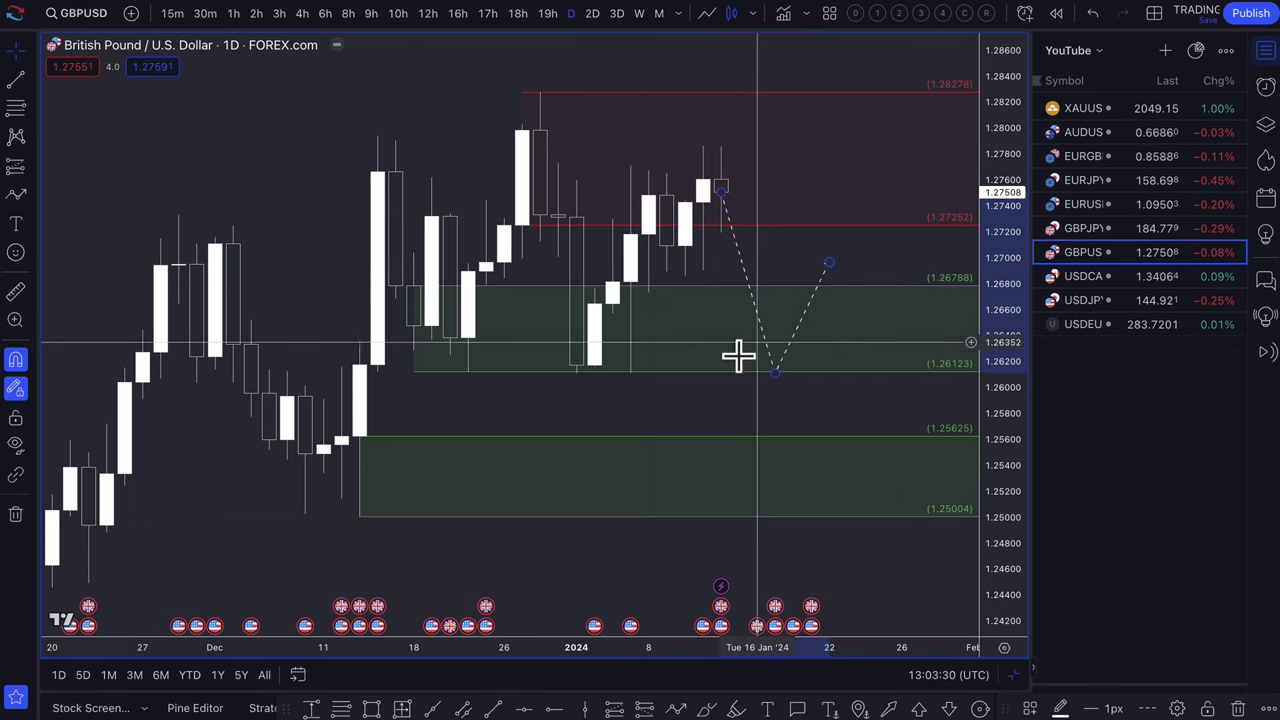
left_click(15, 193)
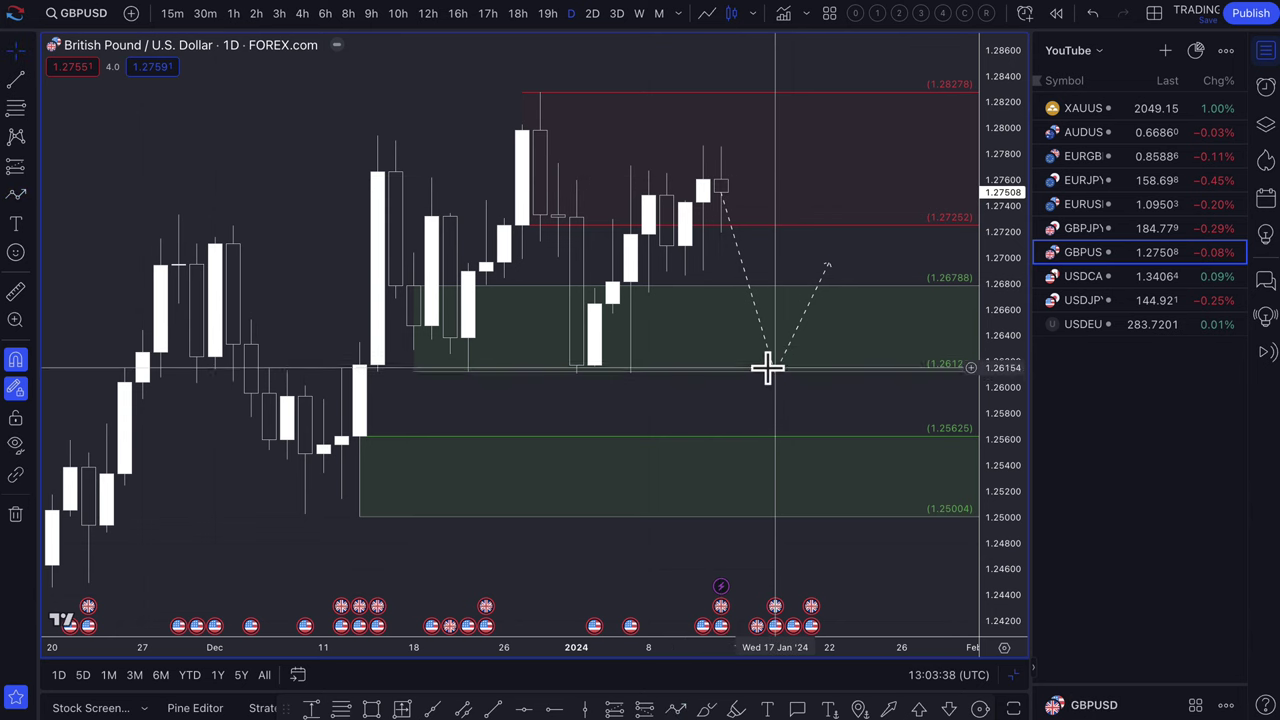
Lower the V path's turning point to about 1.253 inside the lower demand zone and adjust its end to about 1.270 on 22 January
left_click_drag(775, 376, 777, 480)
scroll(723, 434, "down", 3)
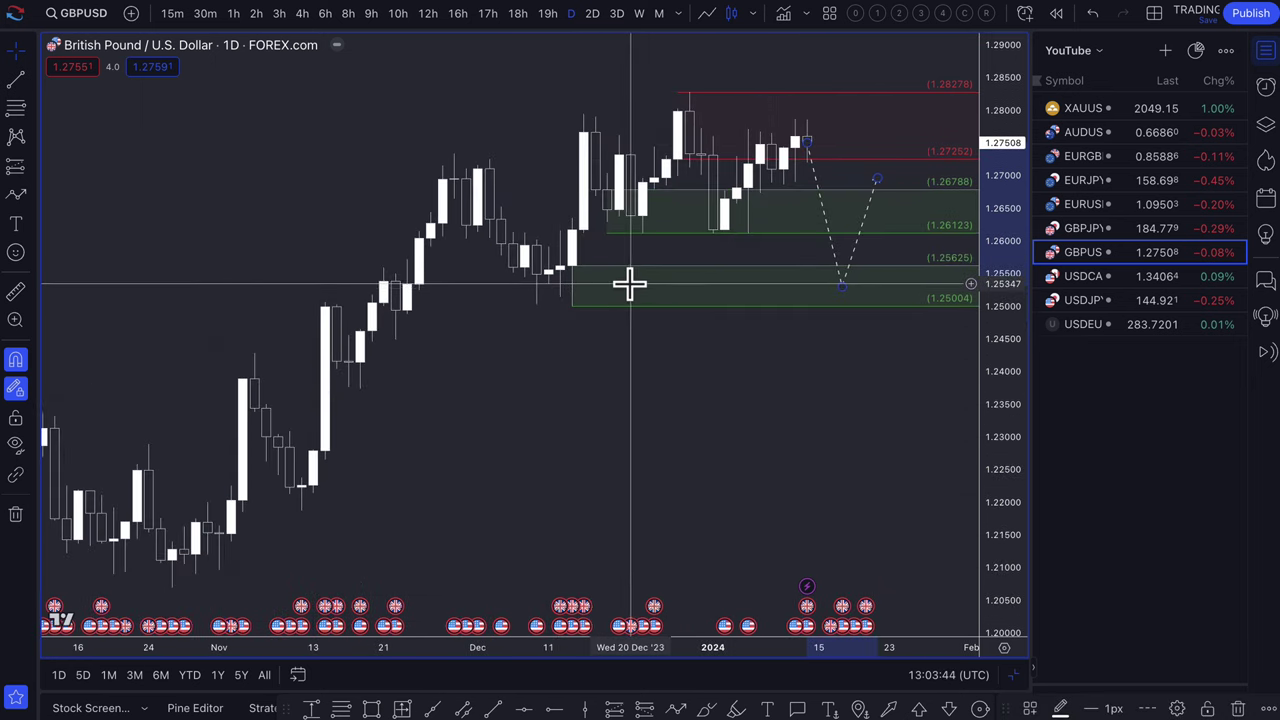
scroll(720, 335, "up", 2)
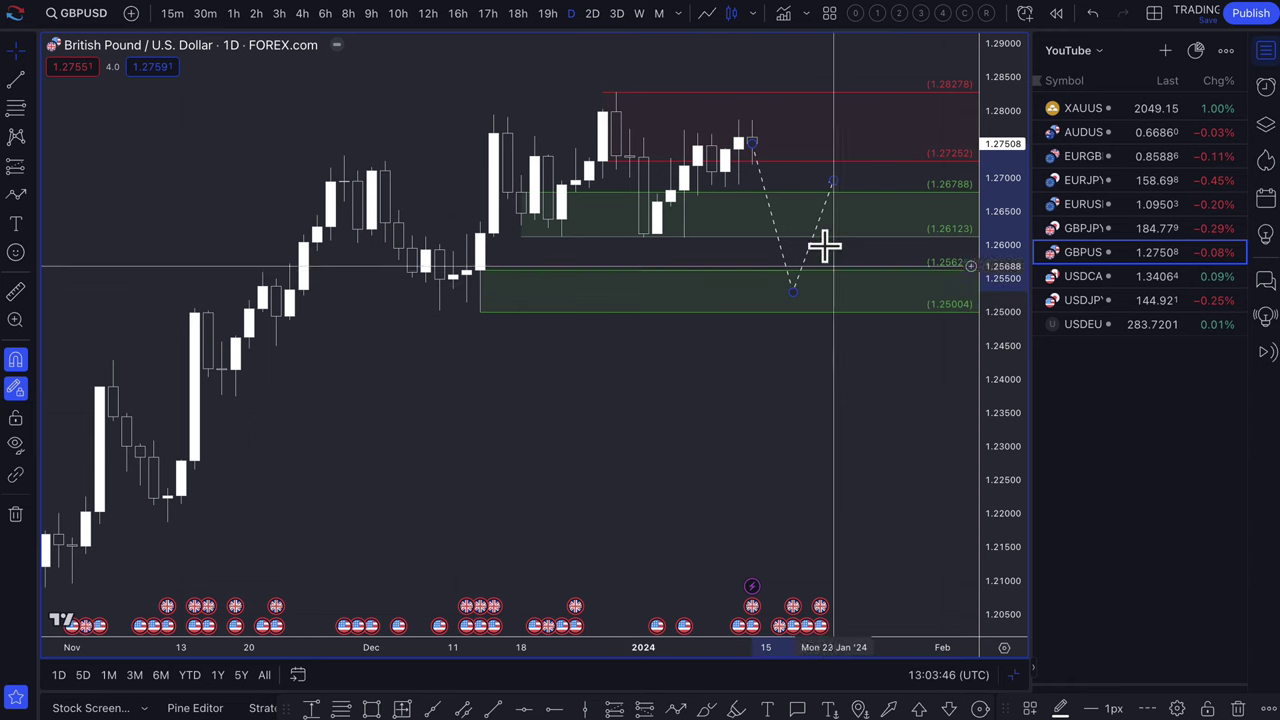
left_click_drag(834, 181, 829, 177)
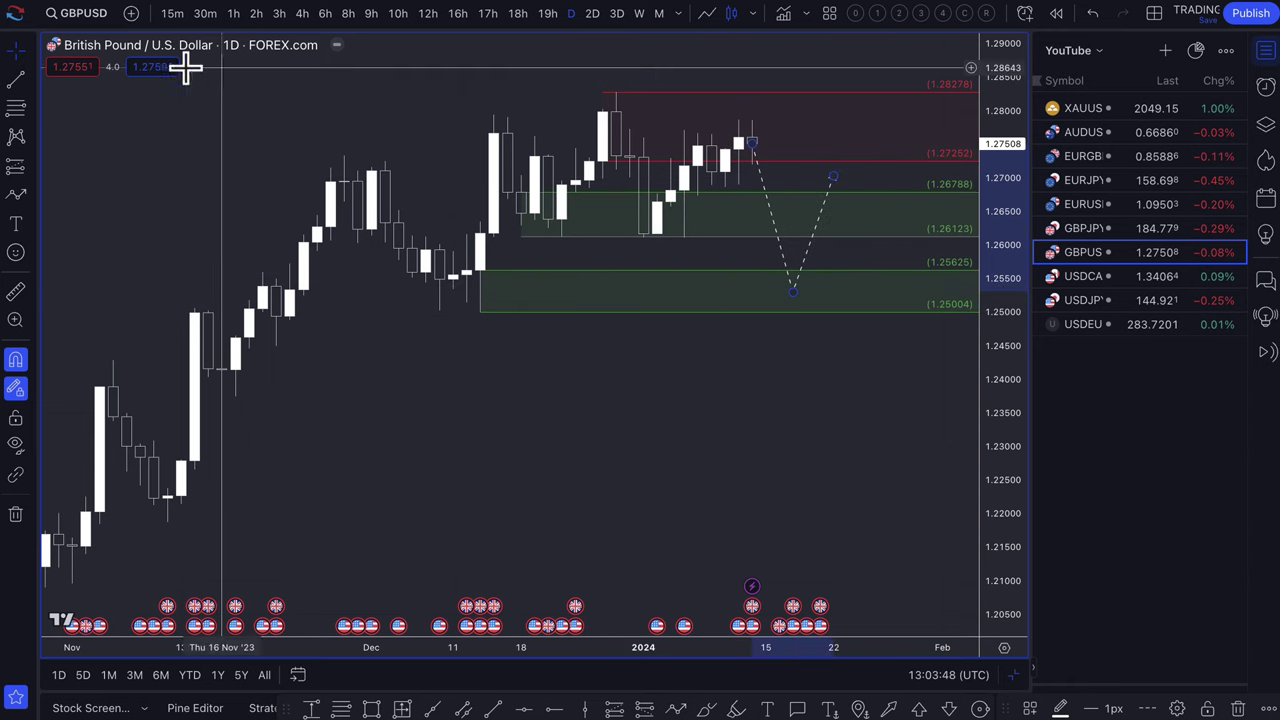
Draw a second forecast path from 12 January up to about 1.283 on 17 January and down to 1.26236 on 26 January
left_click(15, 196)
left_click(752, 141)
left_click(792, 103)
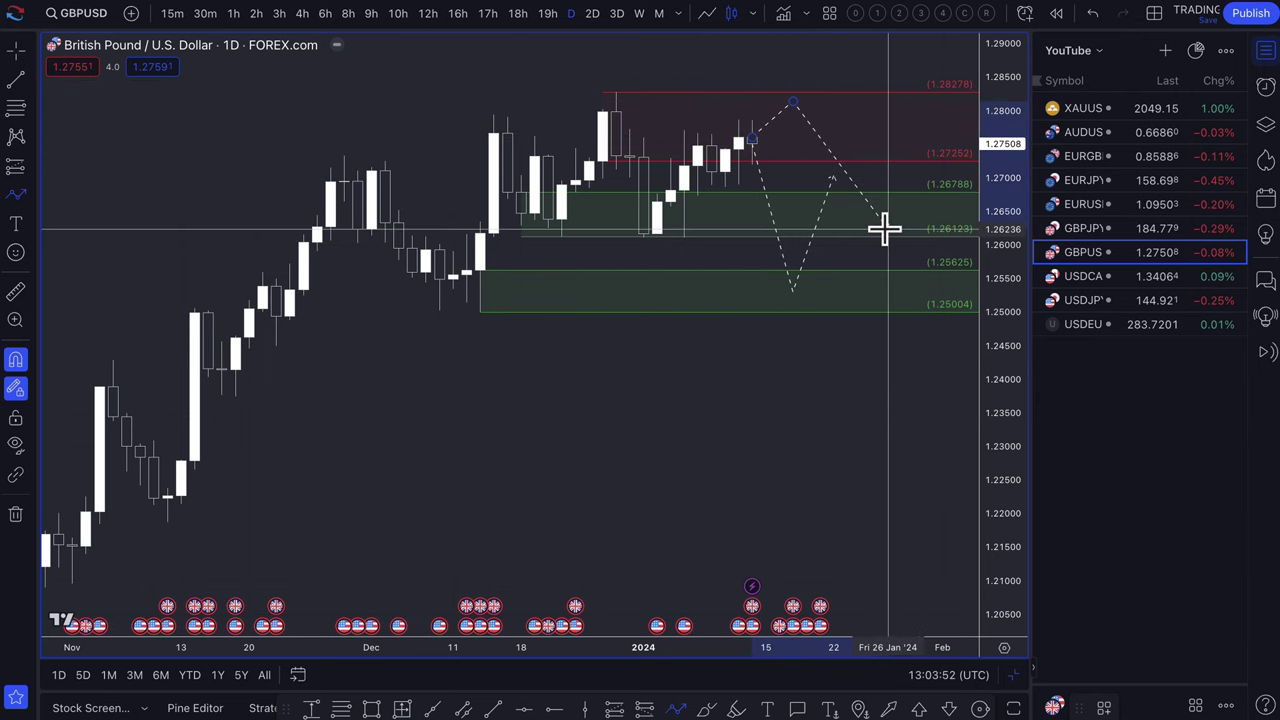
right_click(791, 104)
left_click(773, 100)
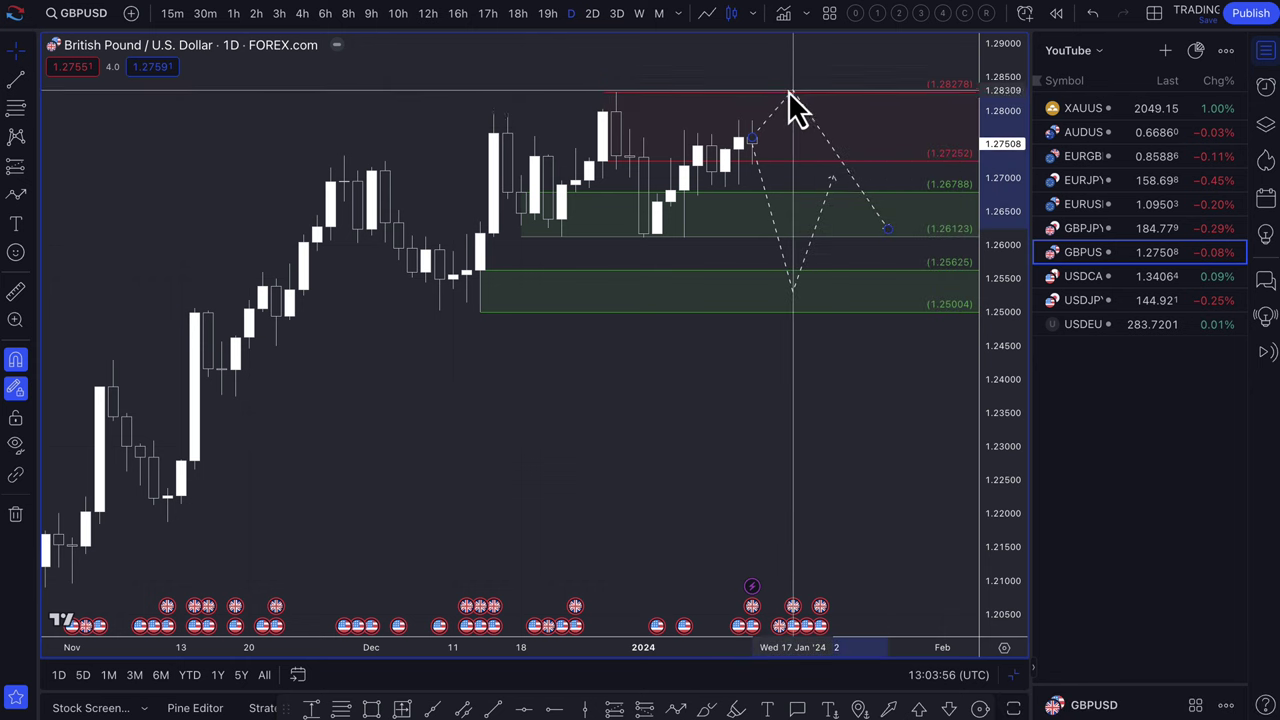
scroll(789, 497, "up", 5)
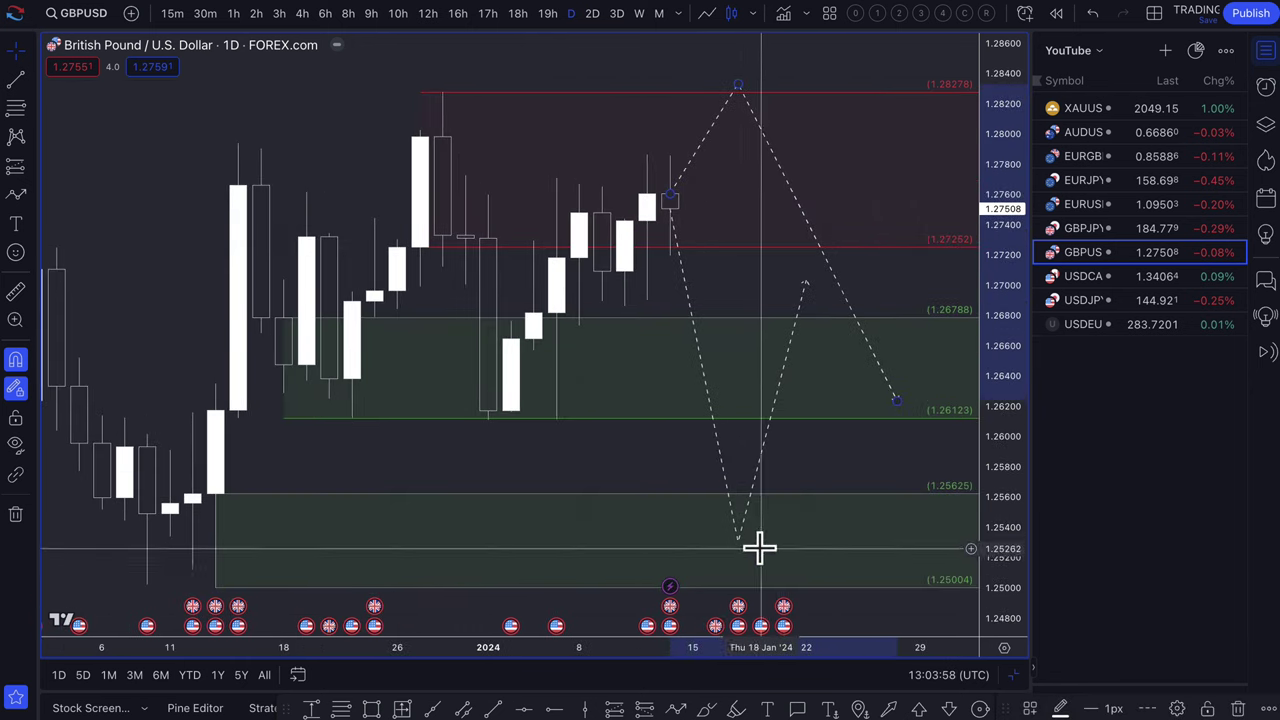
Check the UK Unemployment Rate event on 16 January and the Inflation Rate YoY event on 17 January
mouse_move(717, 628)
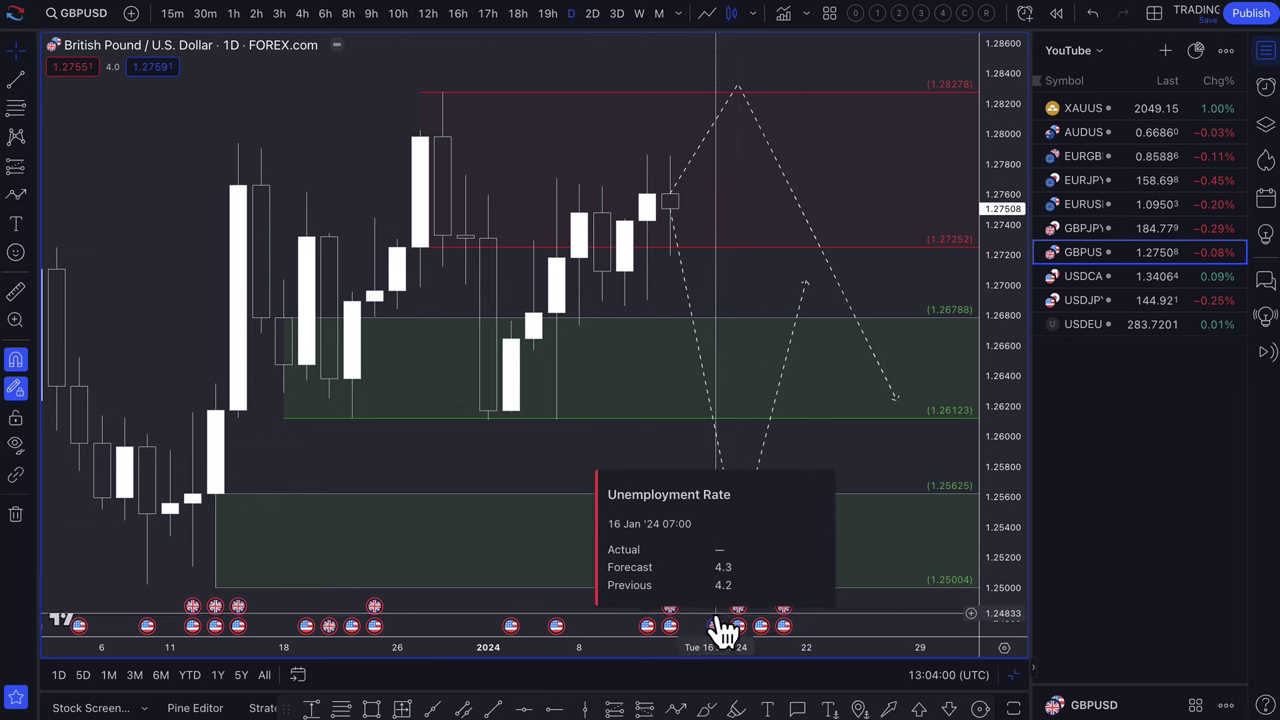
mouse_move(742, 606)
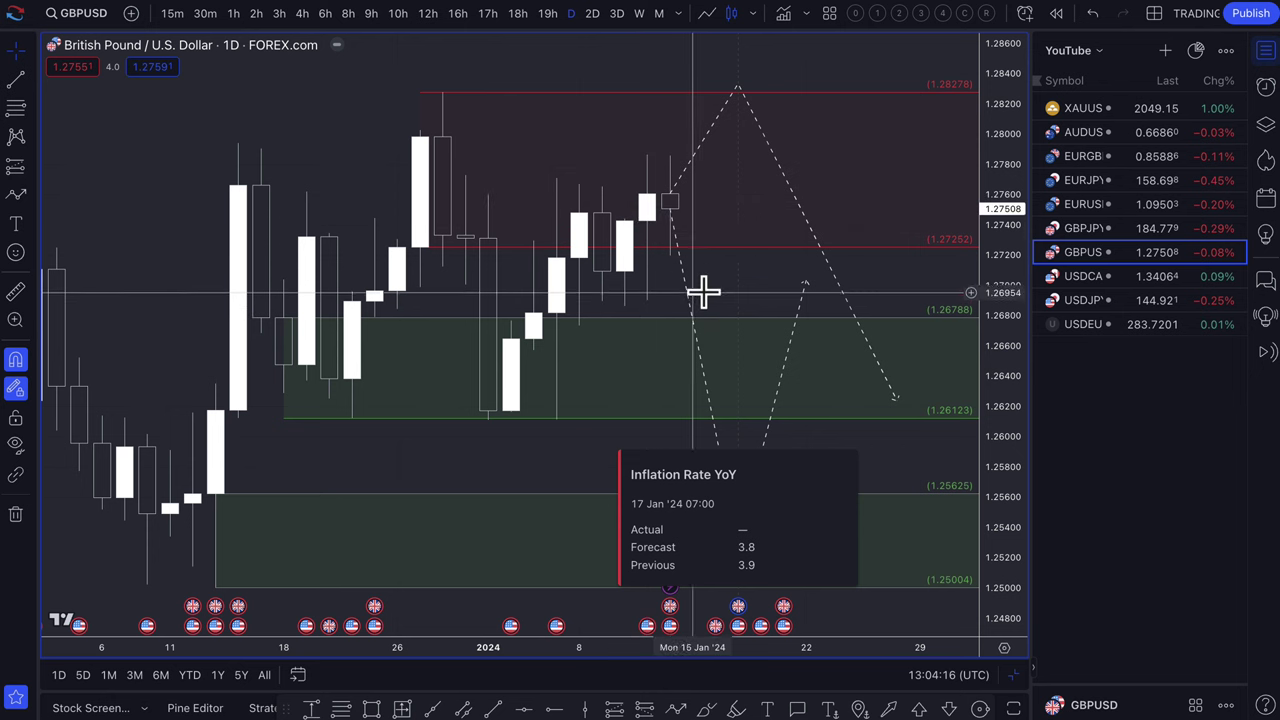
scroll(643, 292, "down", 1)
scroll(640, 285, "down", 2)
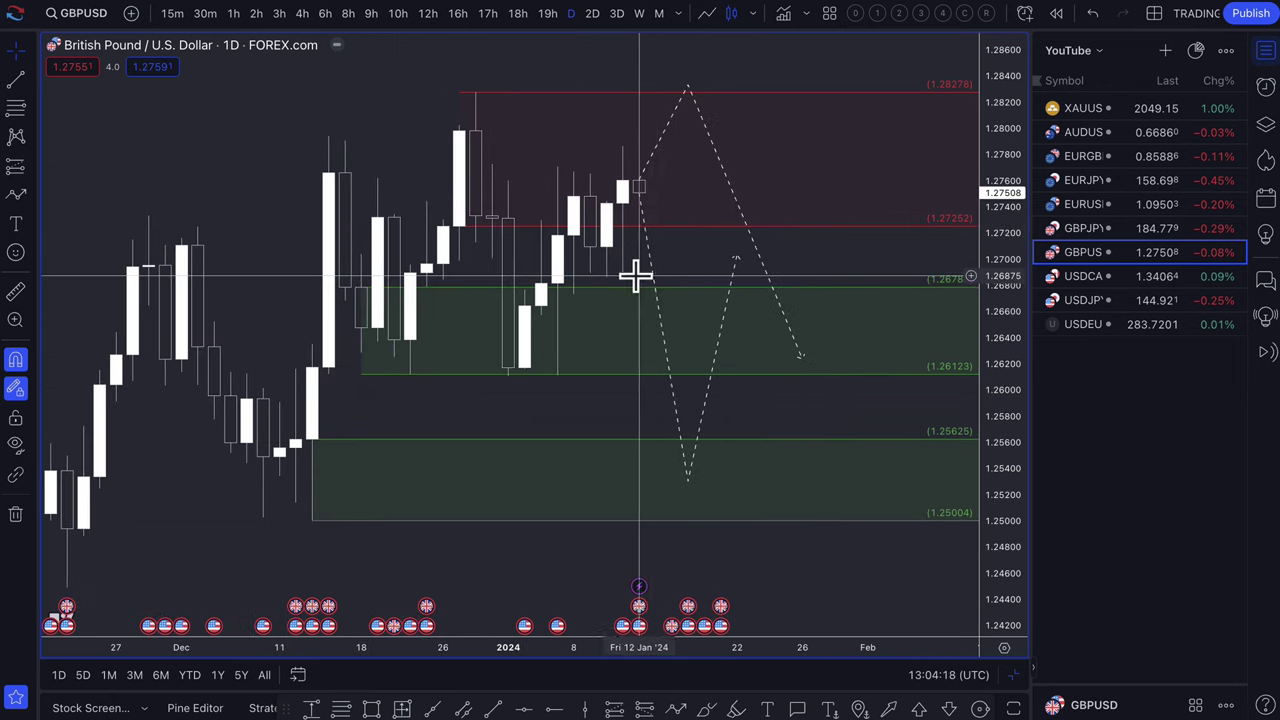
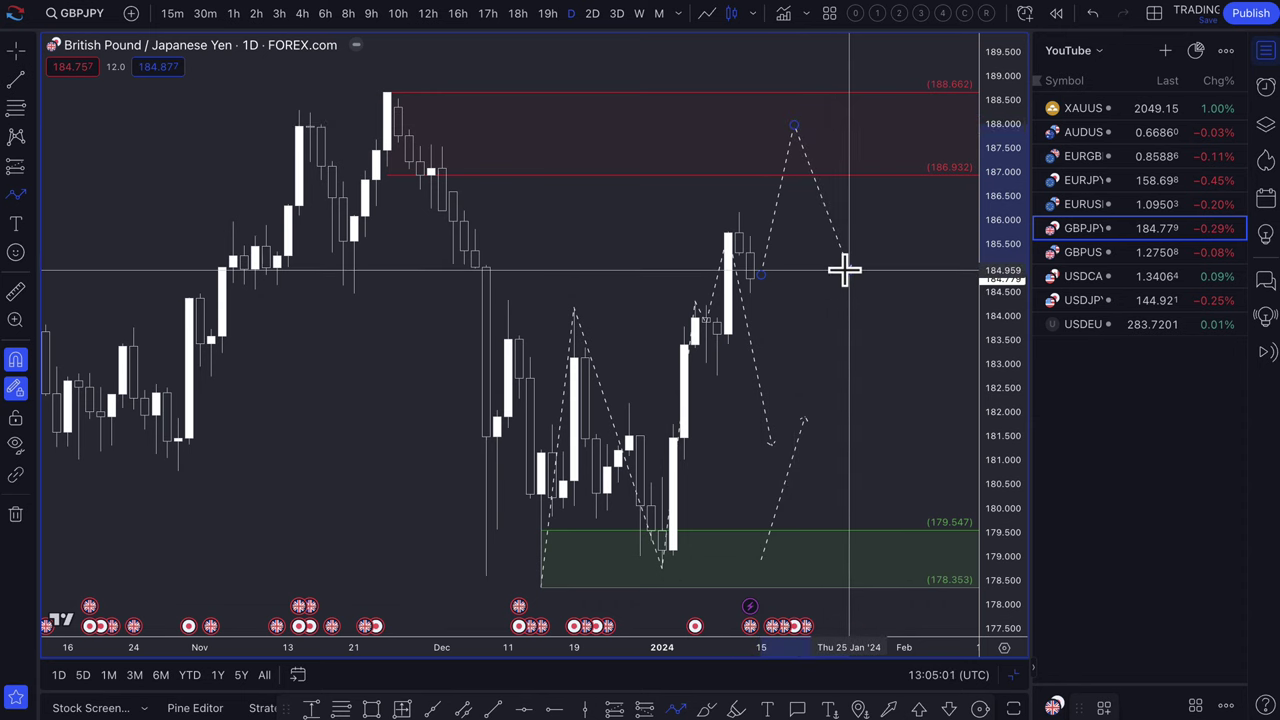
On GBPJPY, end the forecast path at 184.959 on 25 January and draw a 2. DEMAND zone from 183.873 to 182.759 starting 9 January
double_click(846, 269)
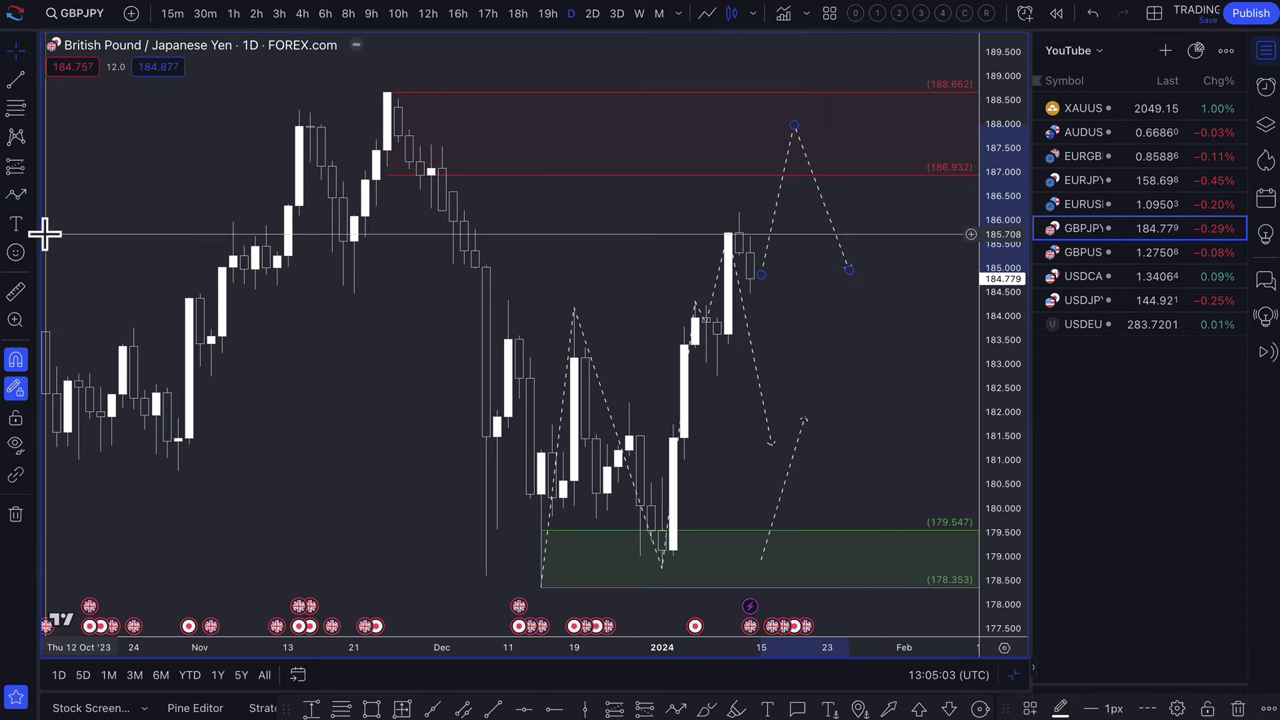
left_click(15, 107)
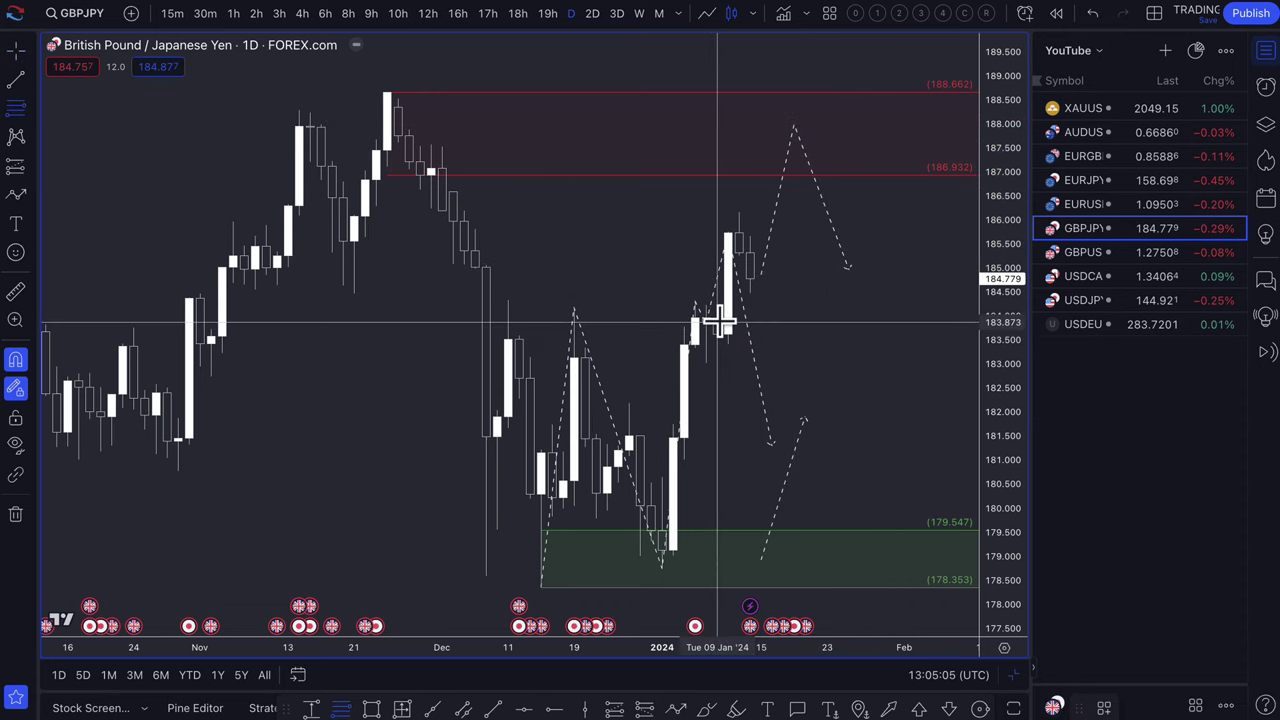
left_click_drag(717, 320, 717, 375)
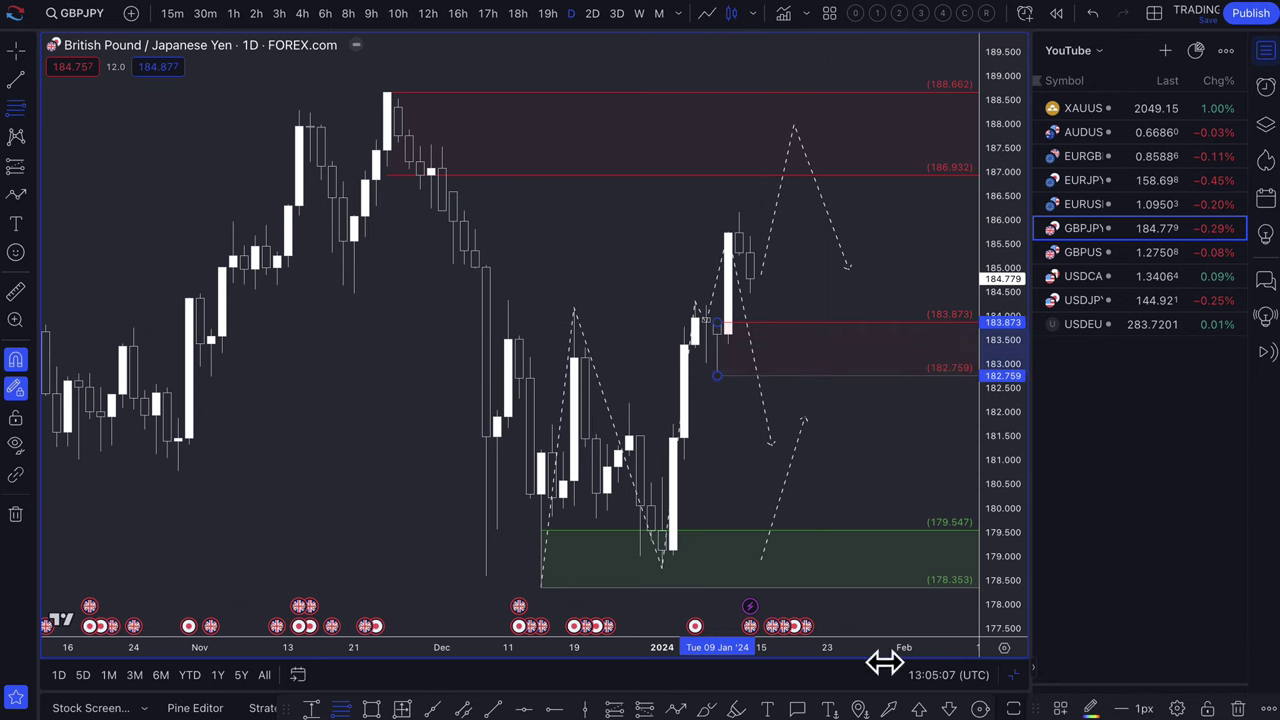
left_click(1055, 708)
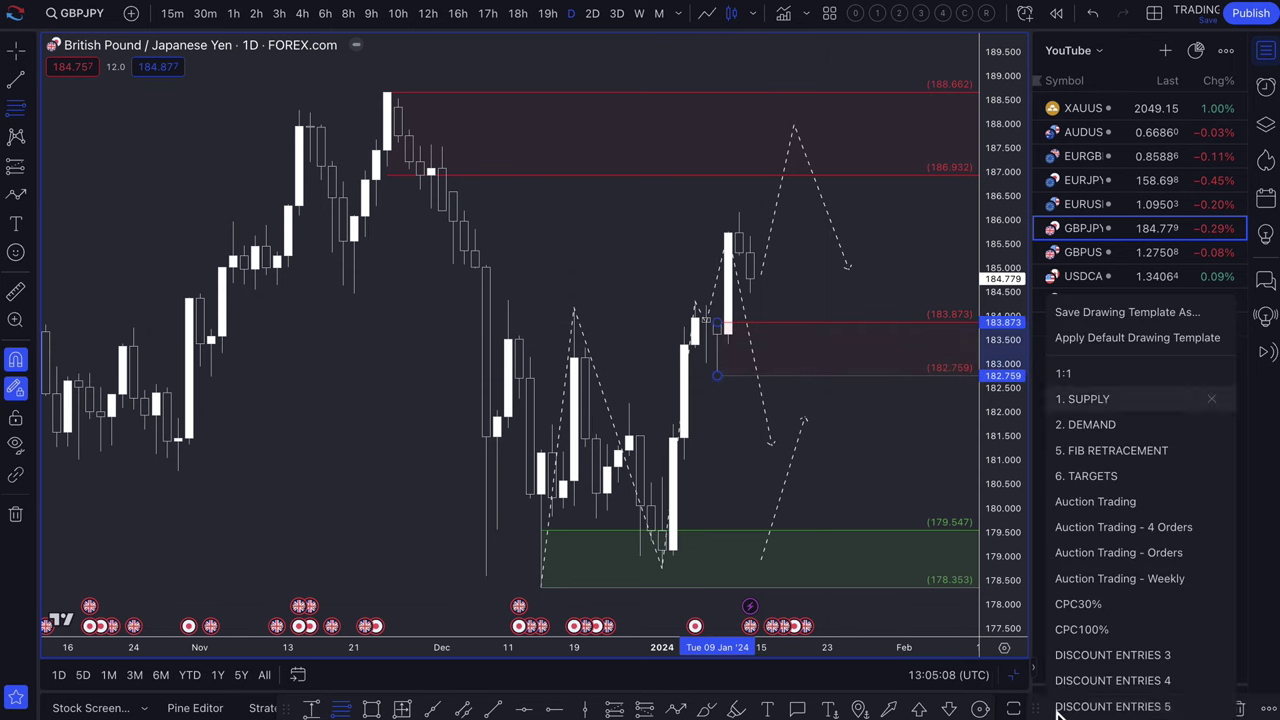
left_click(1090, 426)
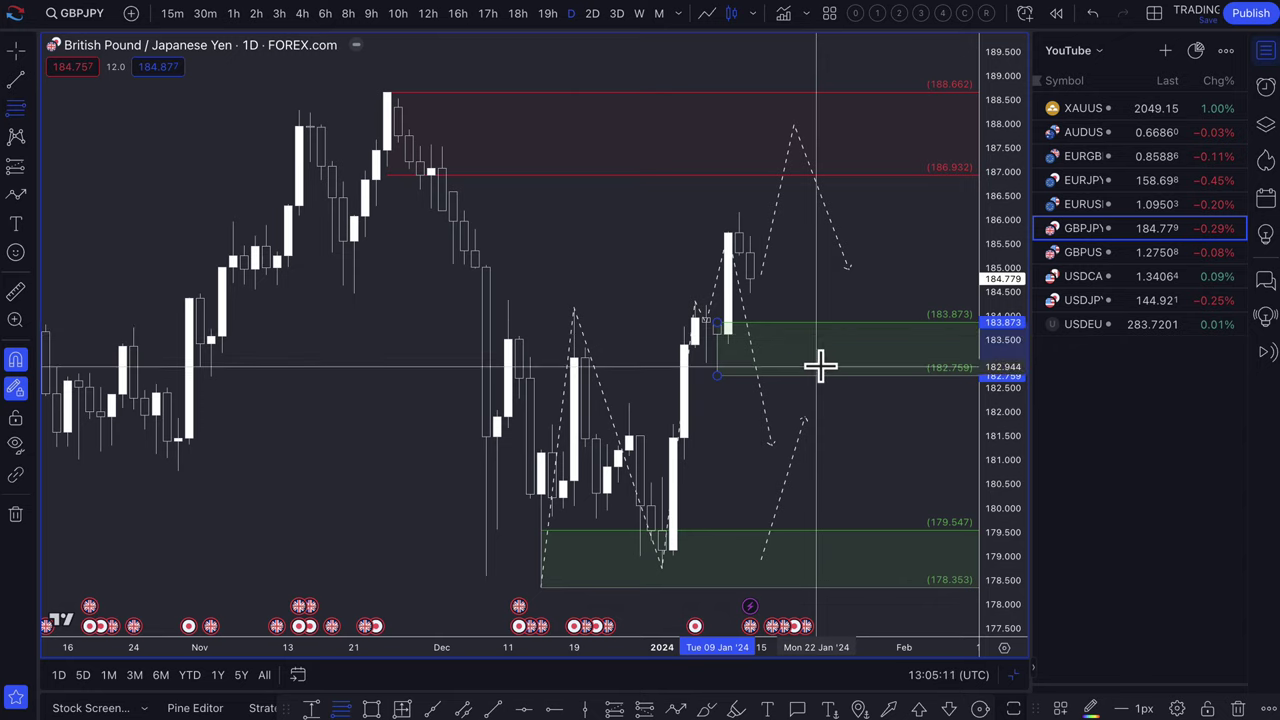
Delete the zigzag drawn over the past GBPJPY candles, including its projected drop
left_click_drag(820, 363, 743, 407)
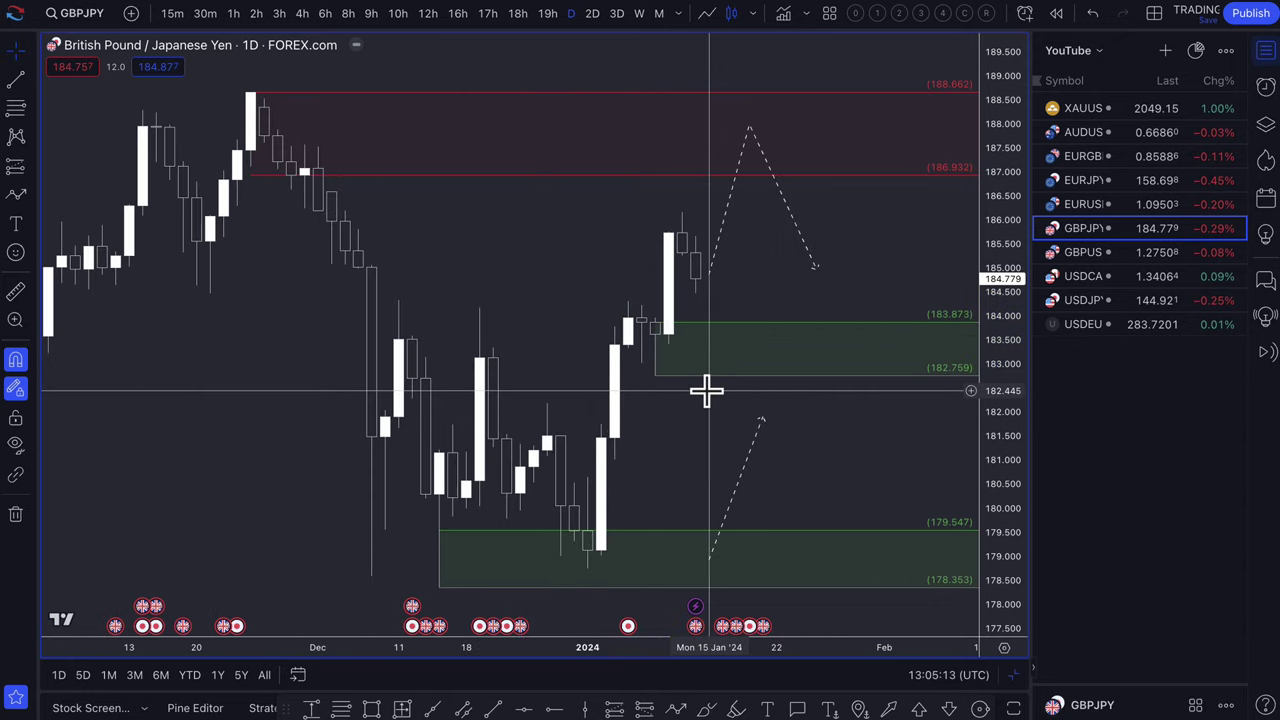
key("Delete")
Reshape the GBPJPY forecast path to dip to about 182.9 on 17 January and end near 185.7 on 22 January, and delete the rising path below
left_click(721, 250)
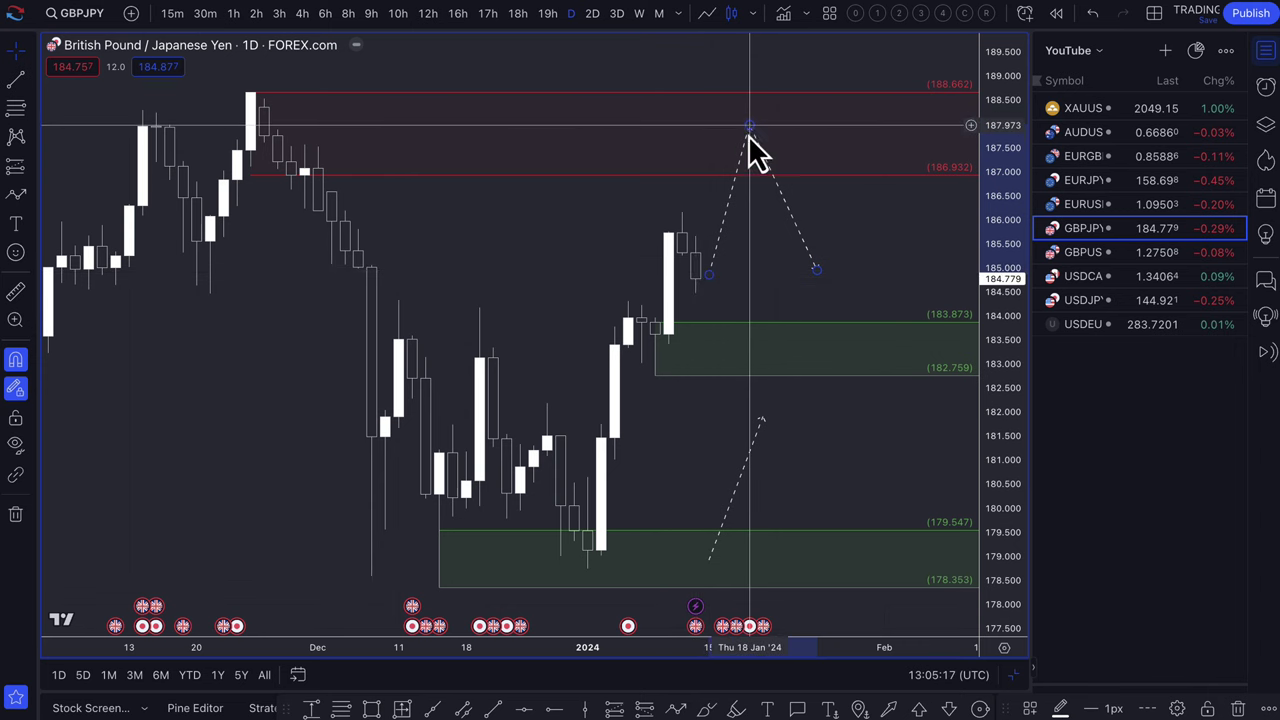
mouse_move(750, 128)
left_mouse_down()
mouse_move(700, 404)
mouse_move(735, 361)
left_mouse_up()
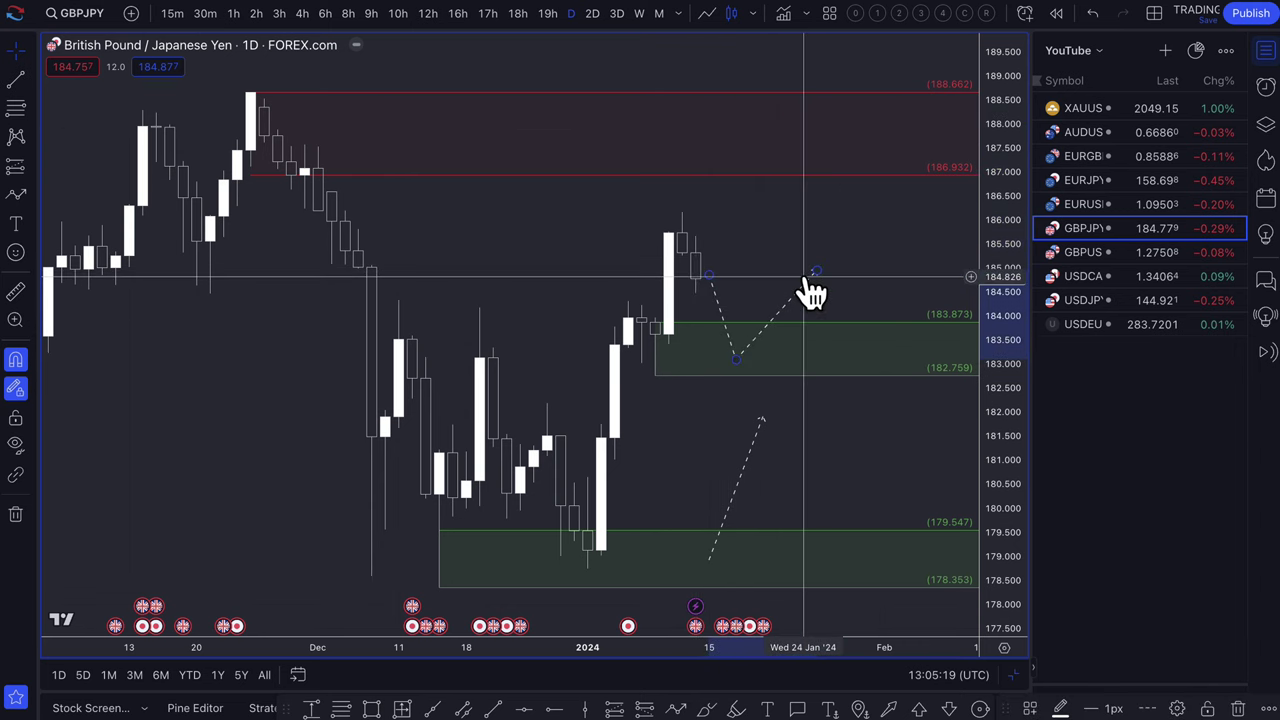
left_click_drag(806, 278, 775, 235)
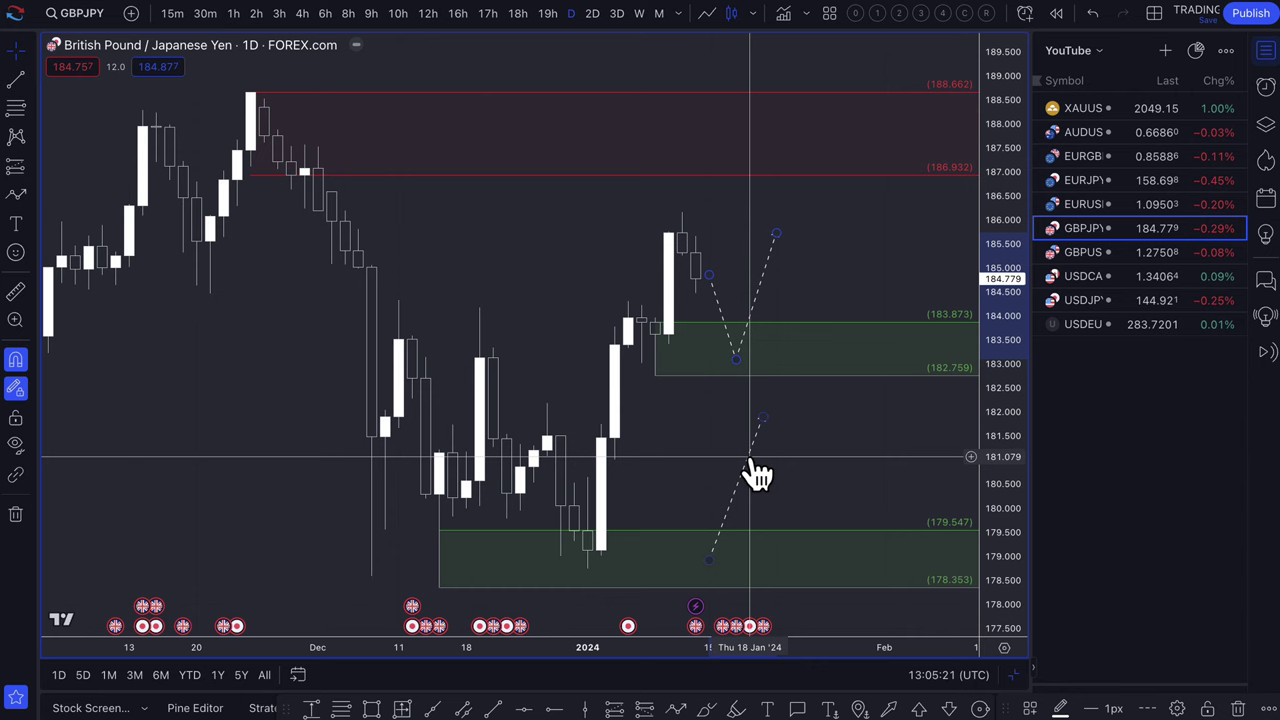
left_click(754, 471)
key("Delete")
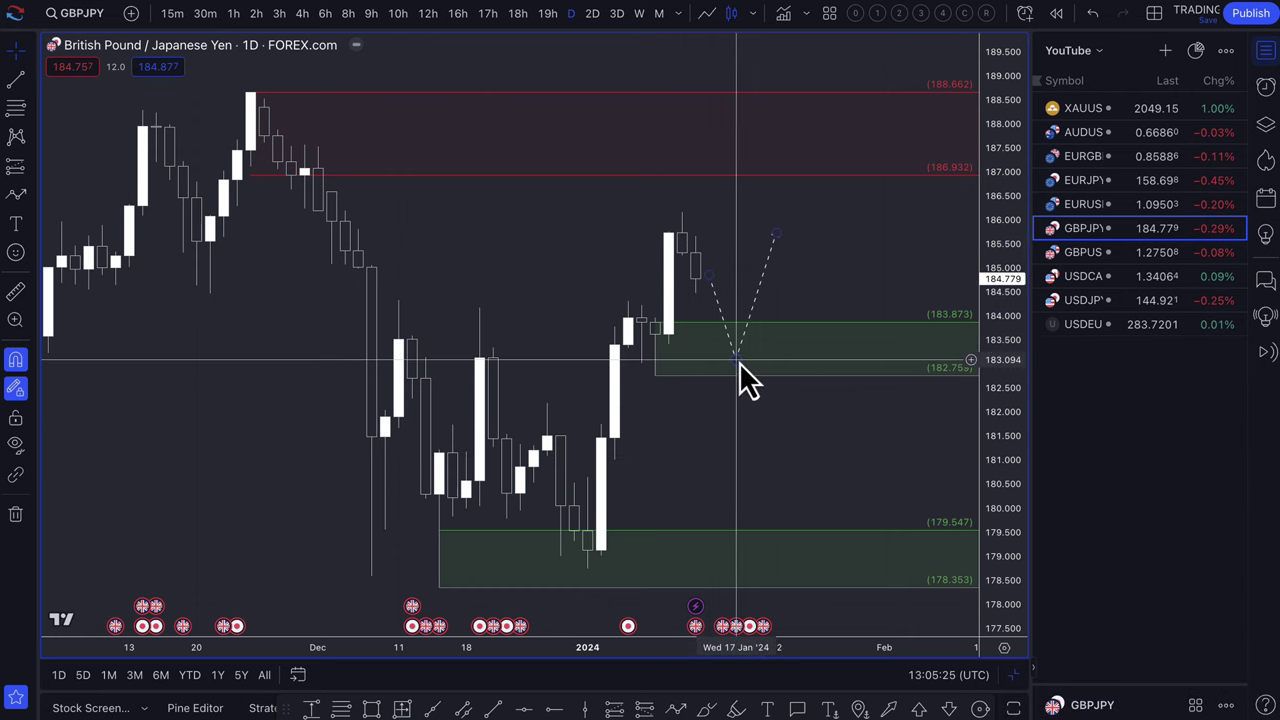
mouse_move(751, 628)
mouse_move(736, 361)
left_mouse_down()
mouse_move(735, 385)
mouse_move(736, 372)
left_mouse_up()
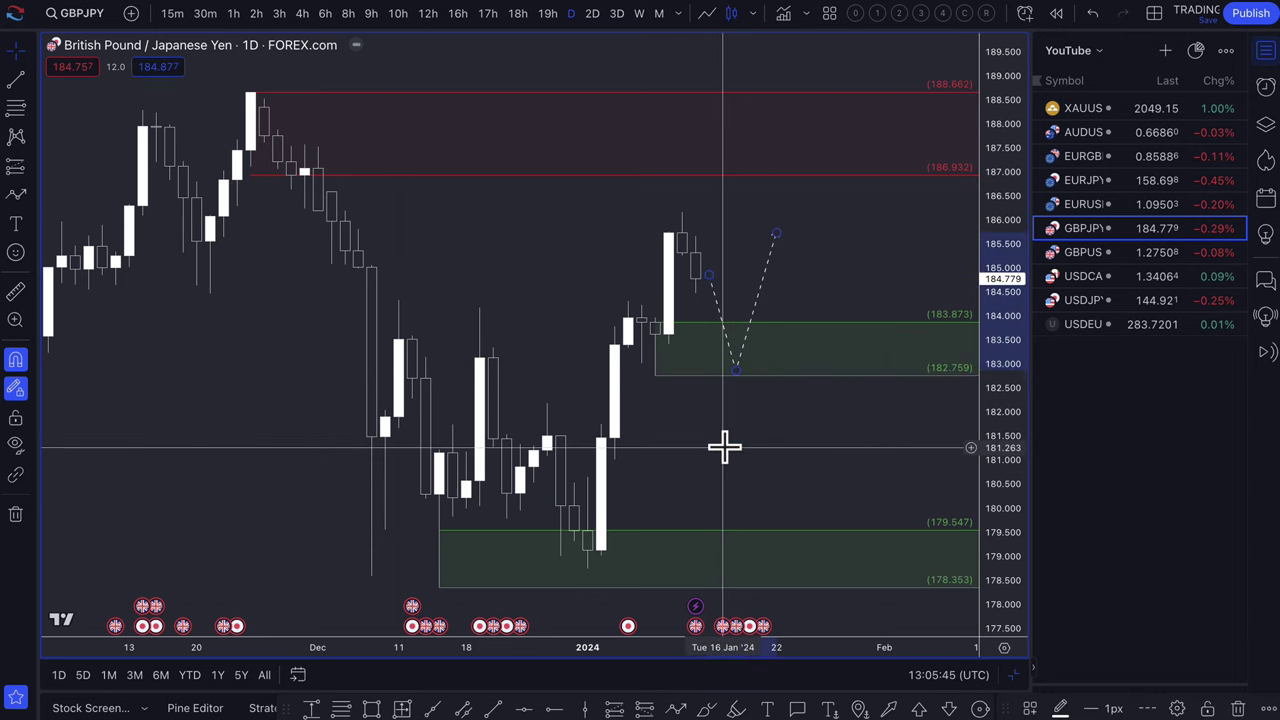
Switch from GBPJPY to the EURUSD daily chart in the YouTube watchlist
scroll(724, 447, "up", 3)
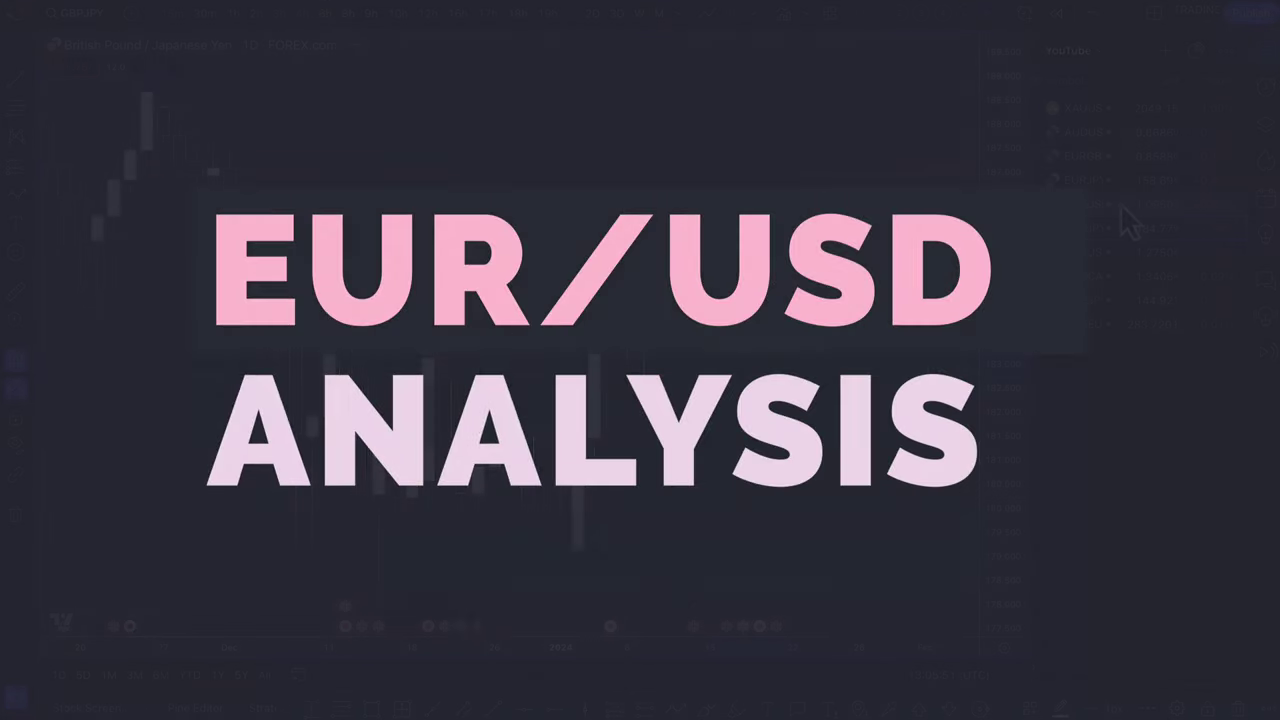
left_click(1120, 205)
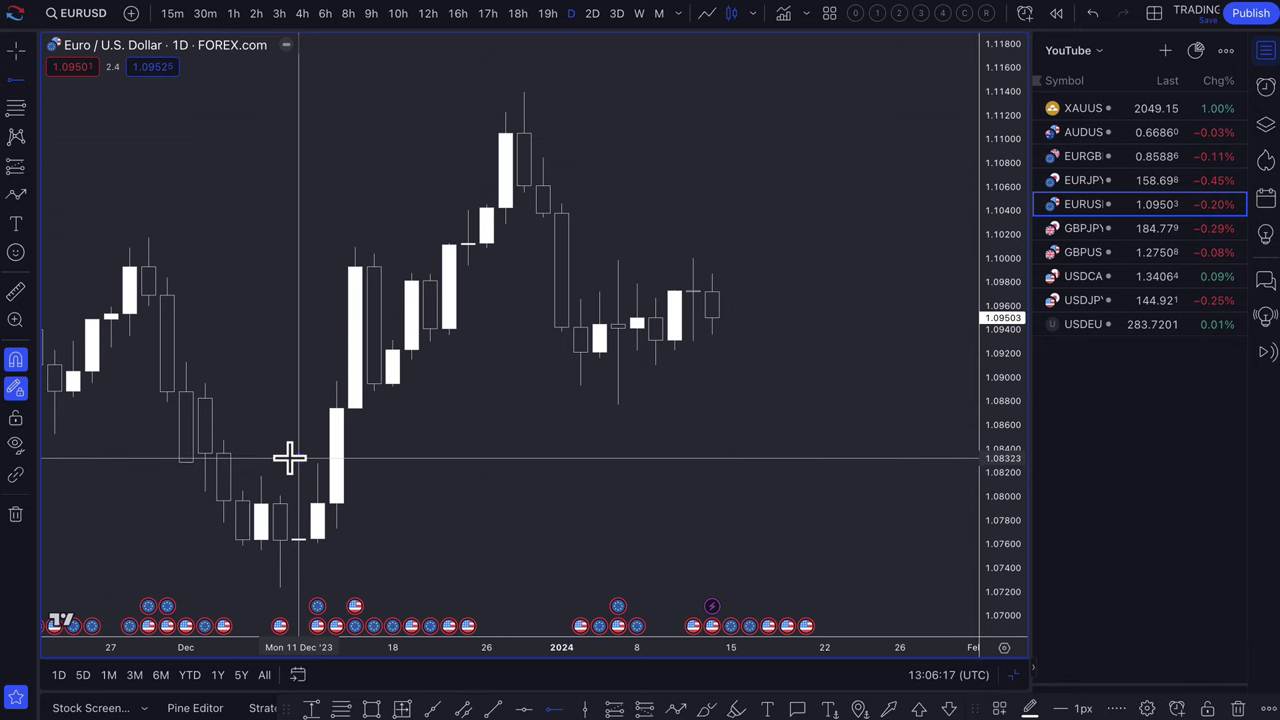
Place a horizontal ray at 1.08323 from 11 December and sketch a path from 1.09503 up to about 1.109 and down to about 1.0863 on 22 January
left_click(289, 457)
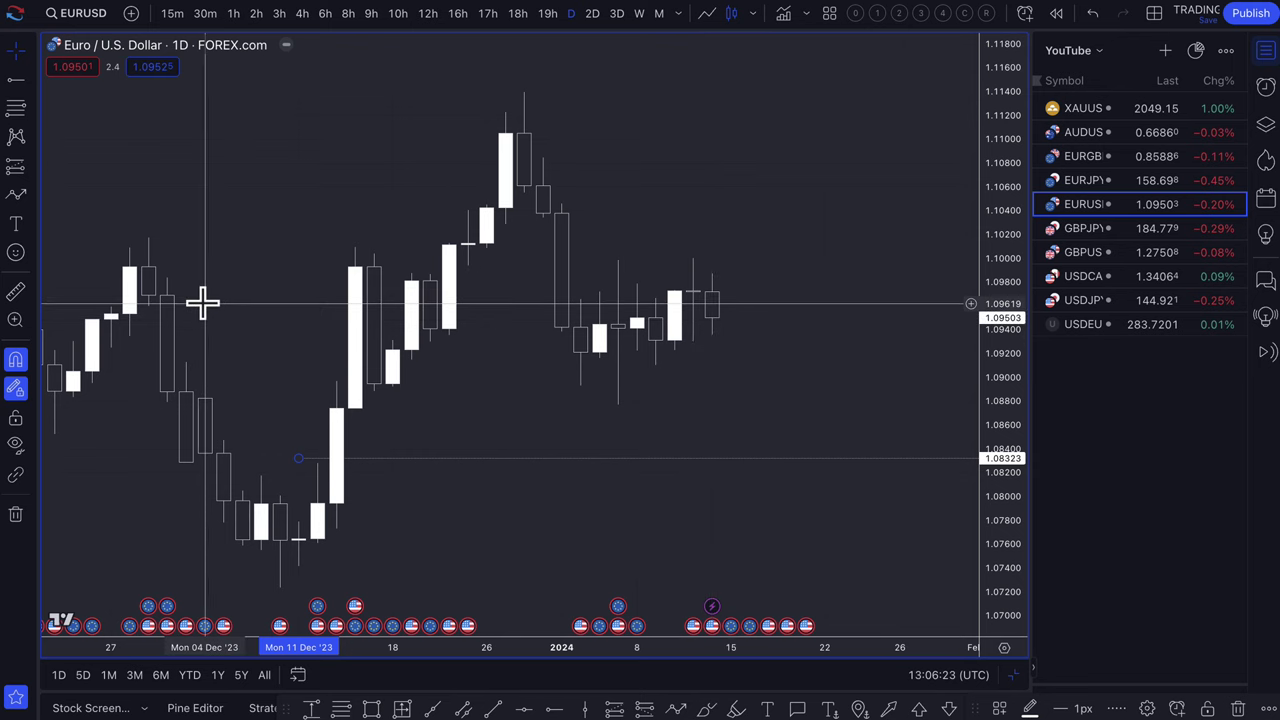
left_click(16, 195)
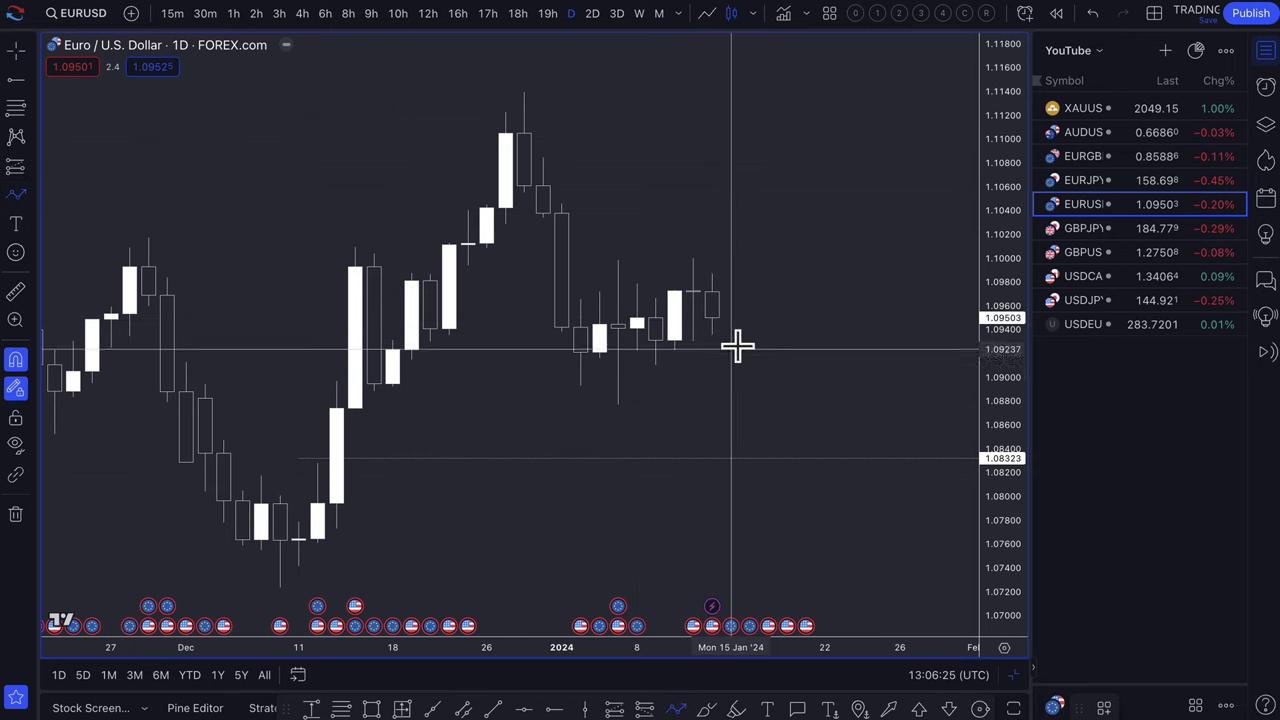
left_click(713, 316)
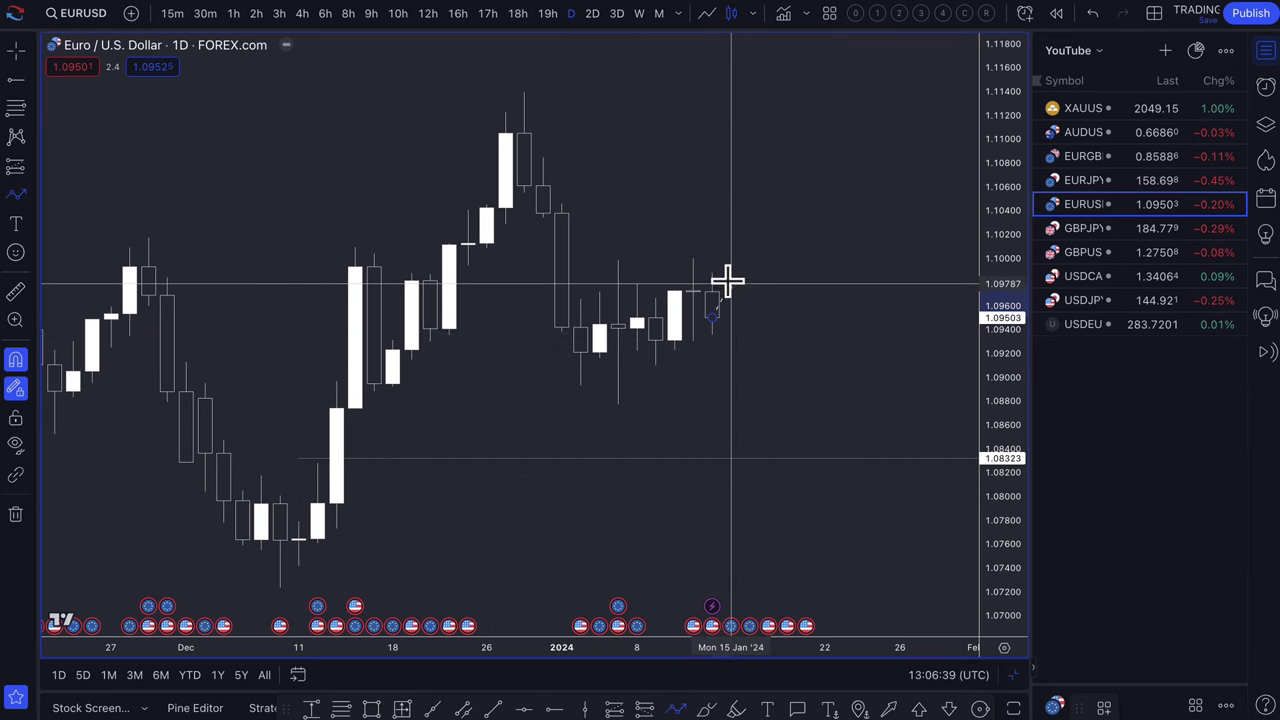
left_click(767, 152)
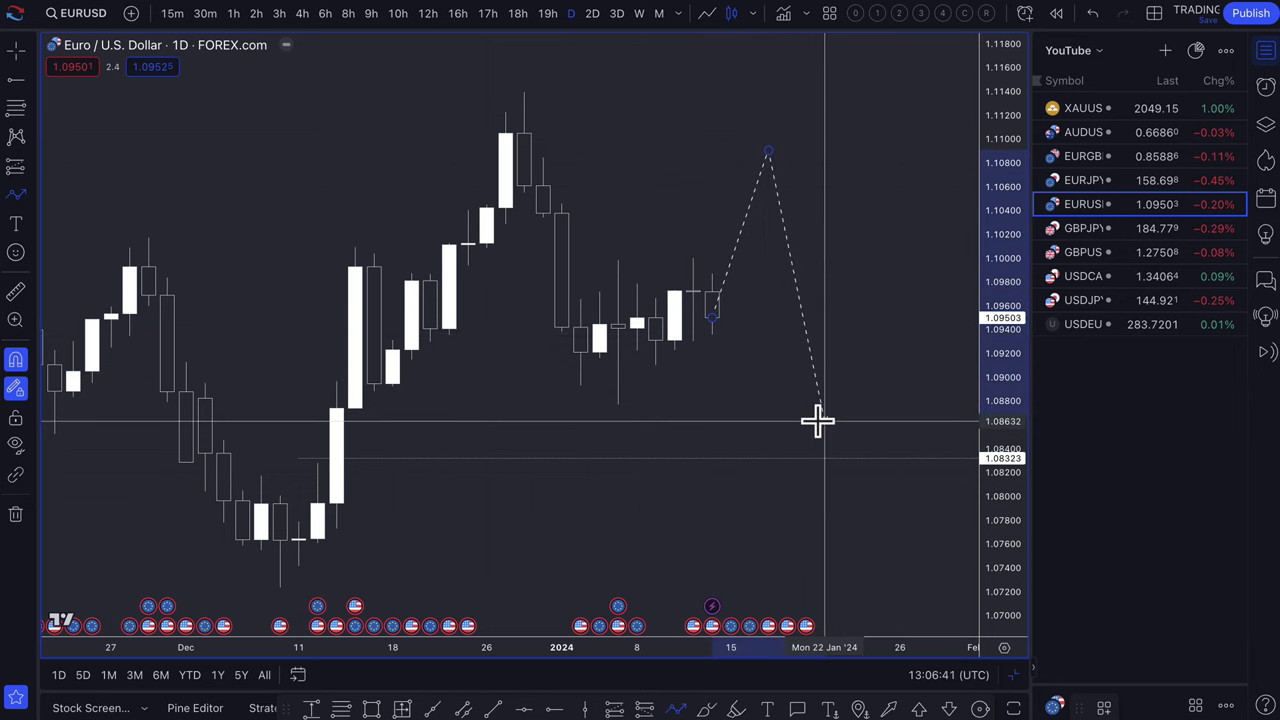
left_click(822, 420)
Draw a zone from 1.10424 to 1.11395 starting 27 December and apply the 1. SUPPLY template to it
left_click(12, 108)
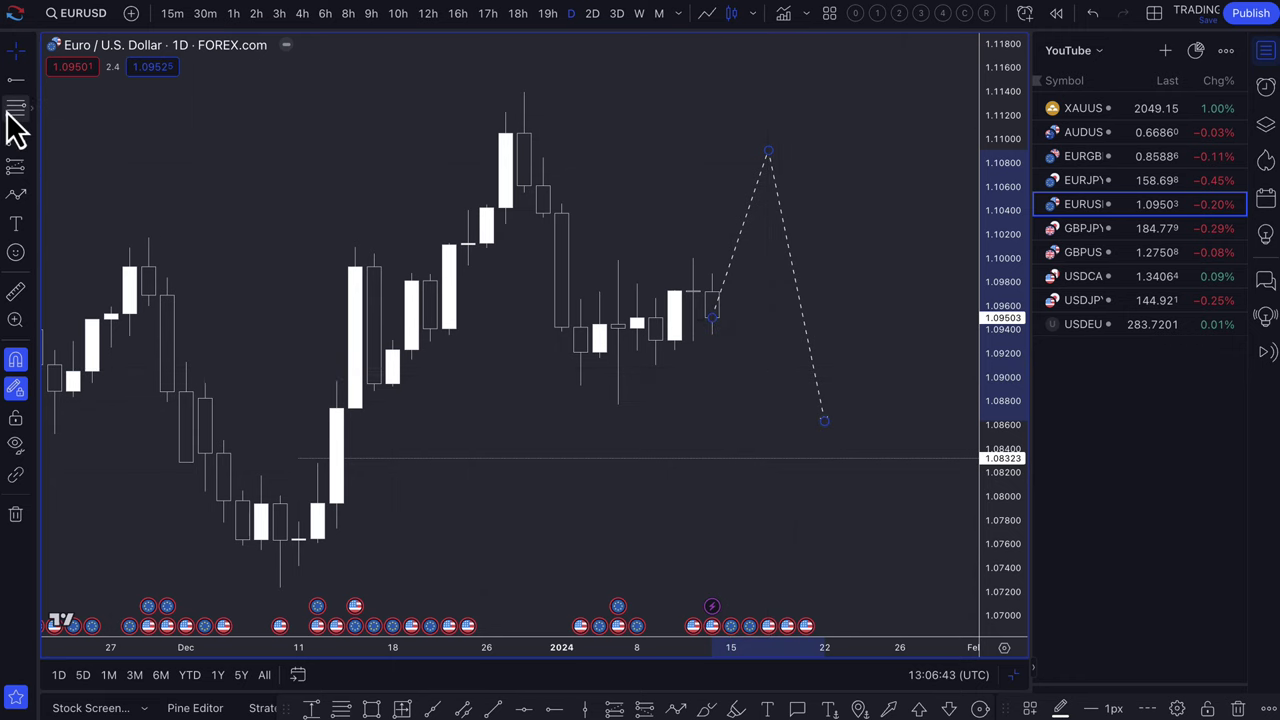
left_click(506, 207)
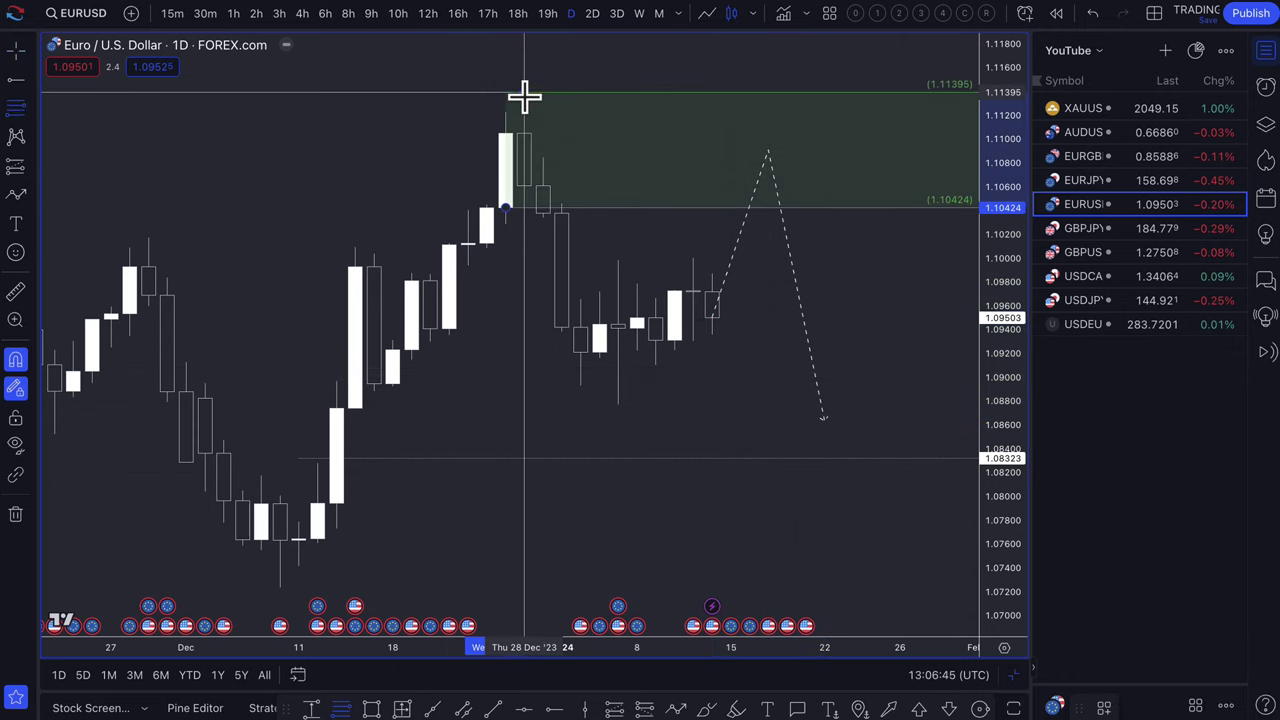
left_click(524, 92)
left_click(1060, 708)
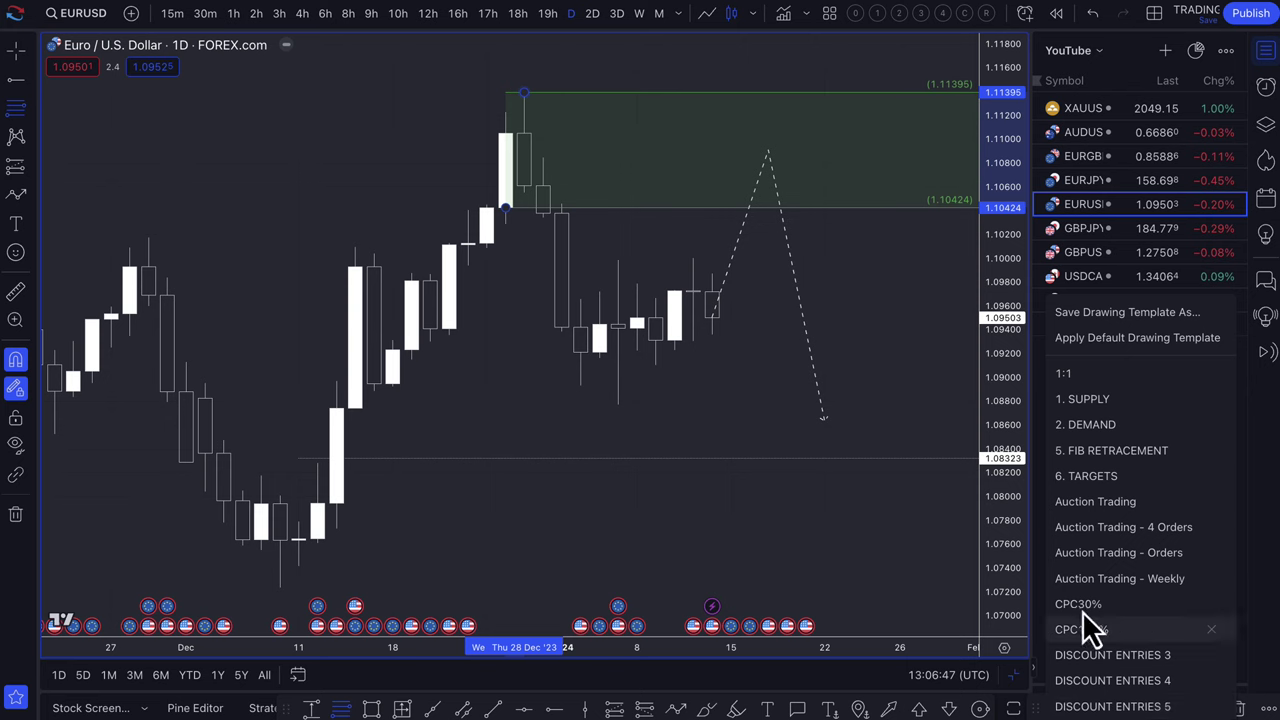
left_click(1109, 394)
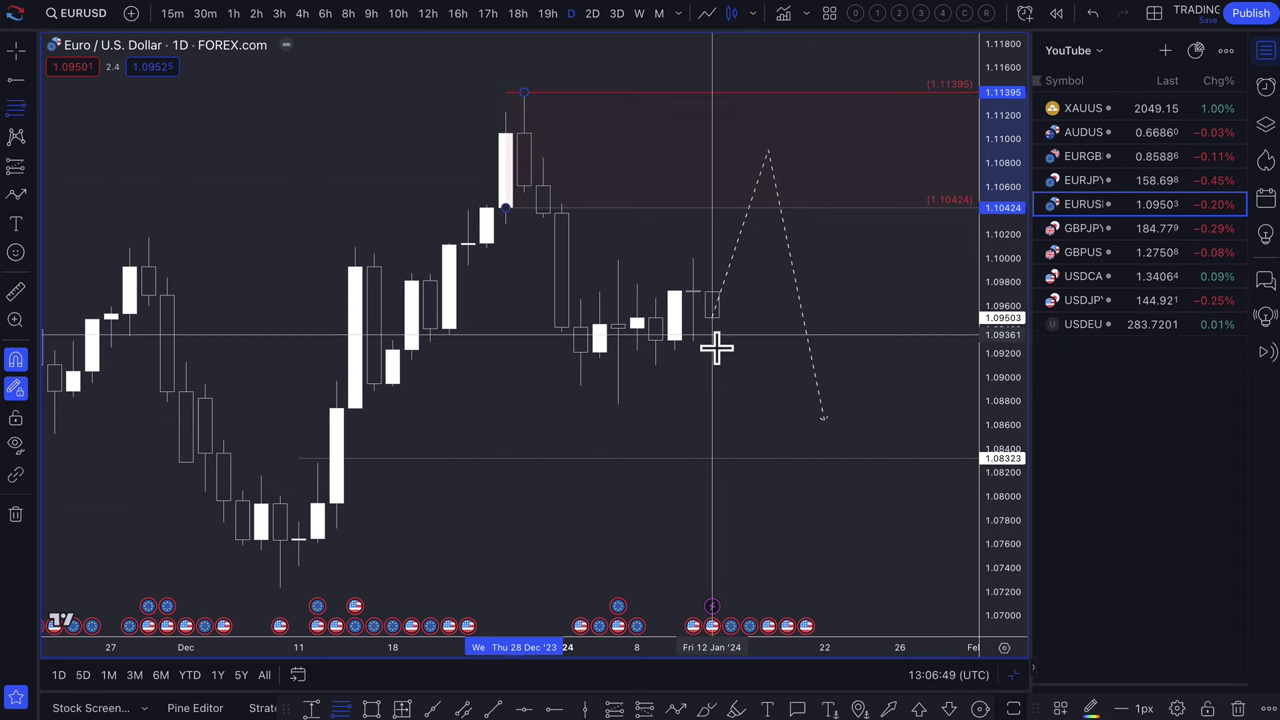
Reshape the path to dip to about 1.0852 on 17 January and end near 1.0968, and draw a supply zone from 1.09313 to 1.09985
mouse_move(767, 157)
left_mouse_down()
mouse_move(757, 477)
mouse_move(803, 374)
mouse_move(806, 297)
left_mouse_up()
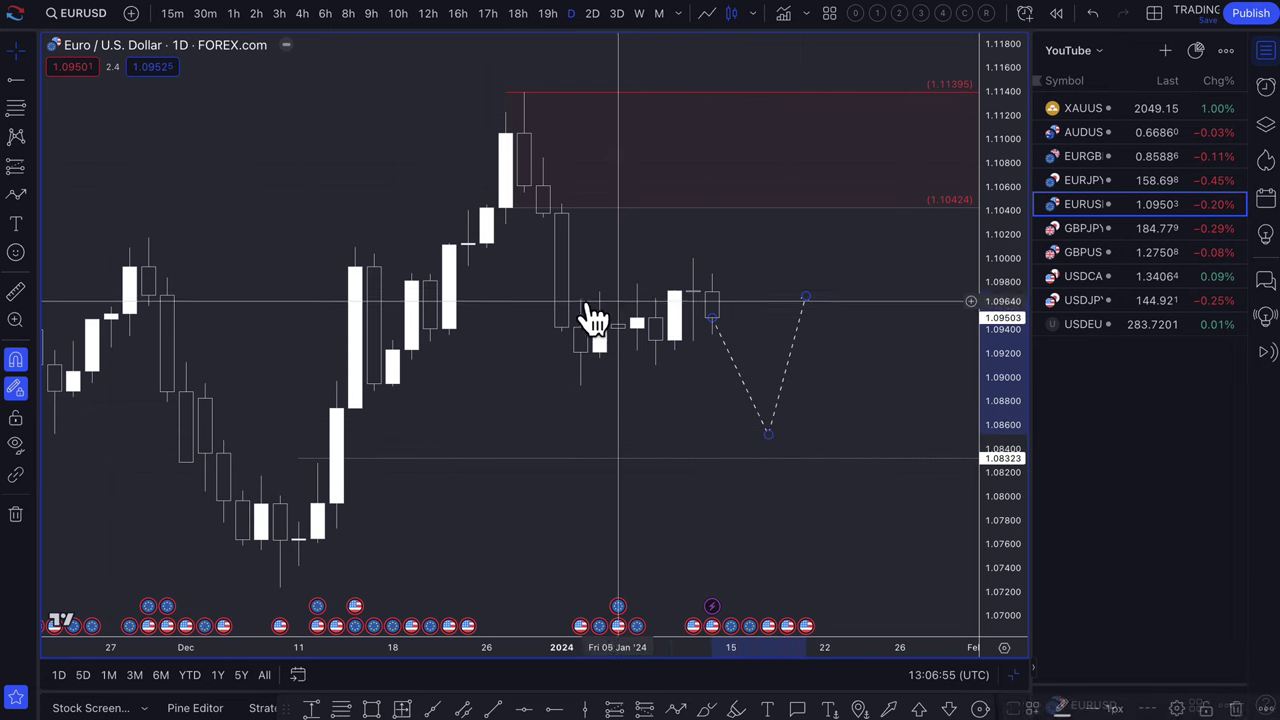
left_click(15, 107)
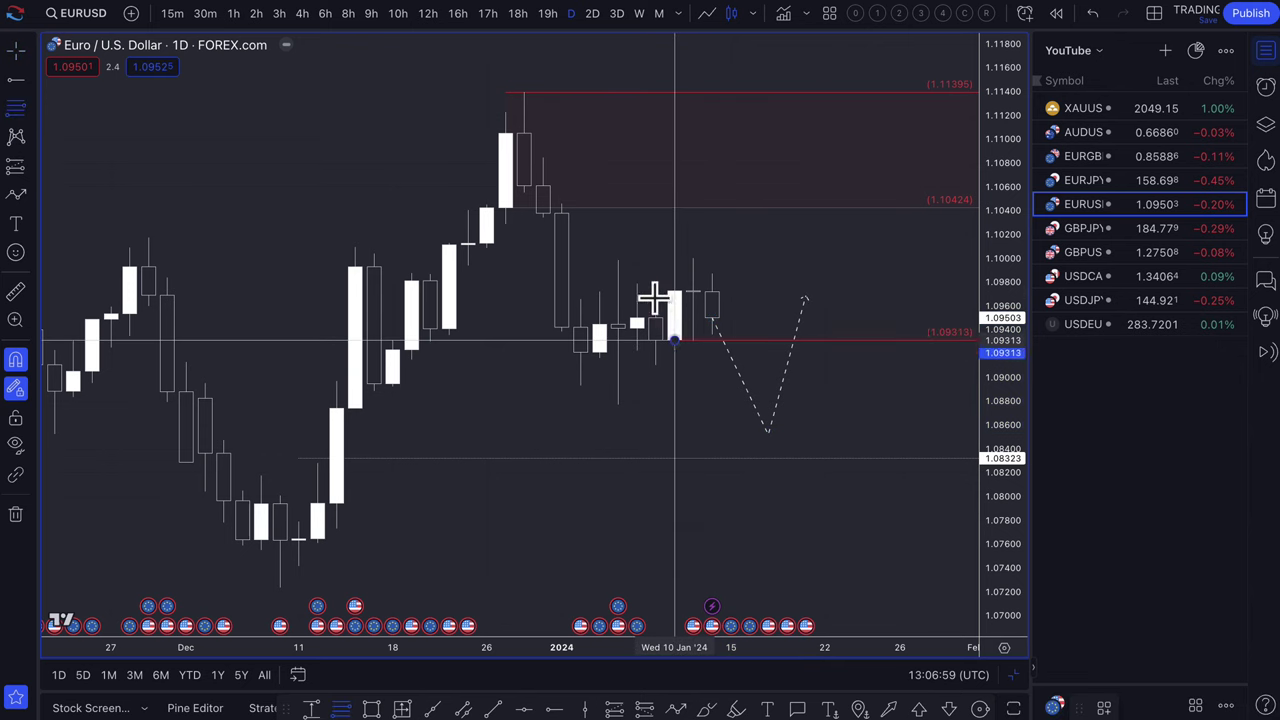
left_click(642, 259)
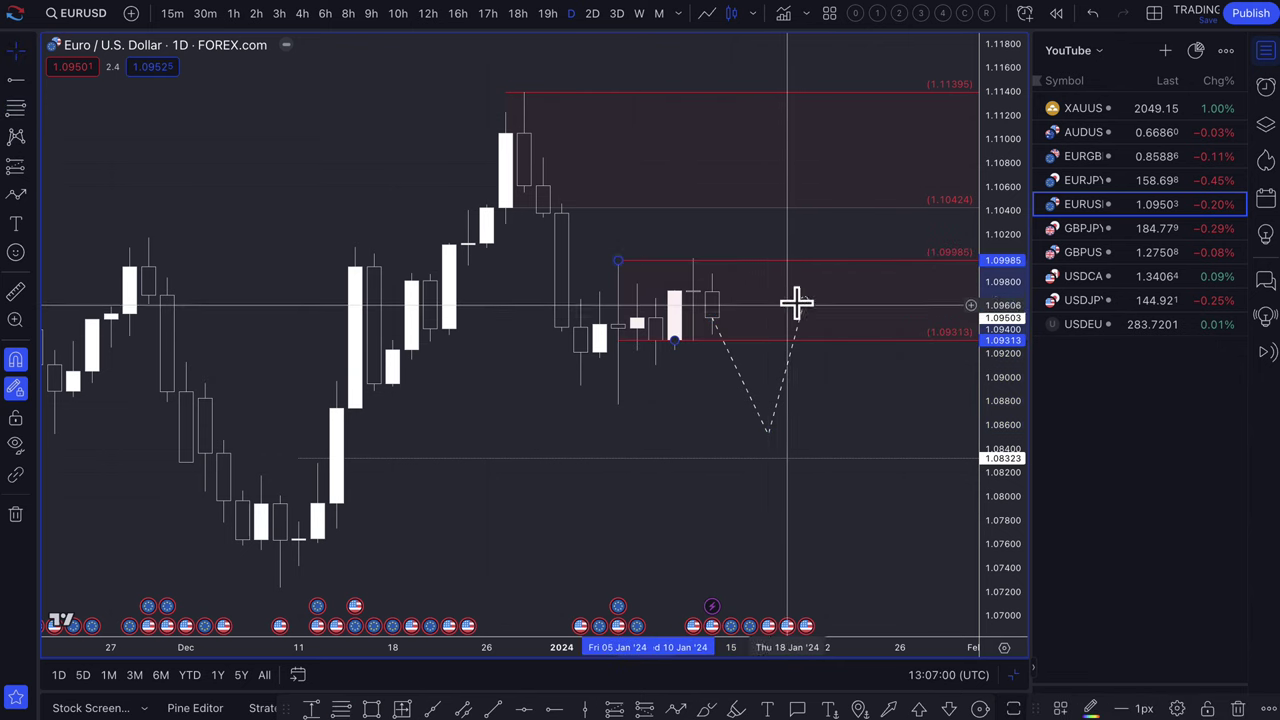
Draw a second forecast path from about 1.0972 on 22 January down to 1.08303 on 25 January
left_click(675, 712)
left_click(822, 292)
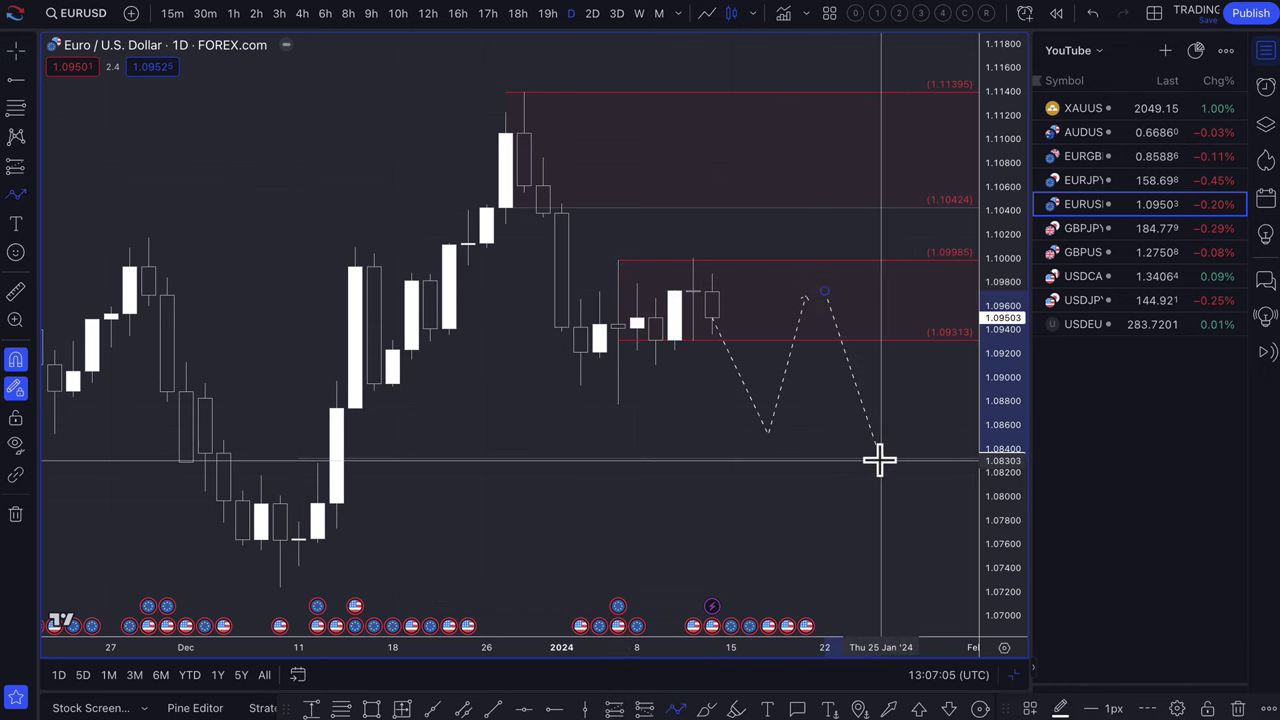
double_click(880, 460)
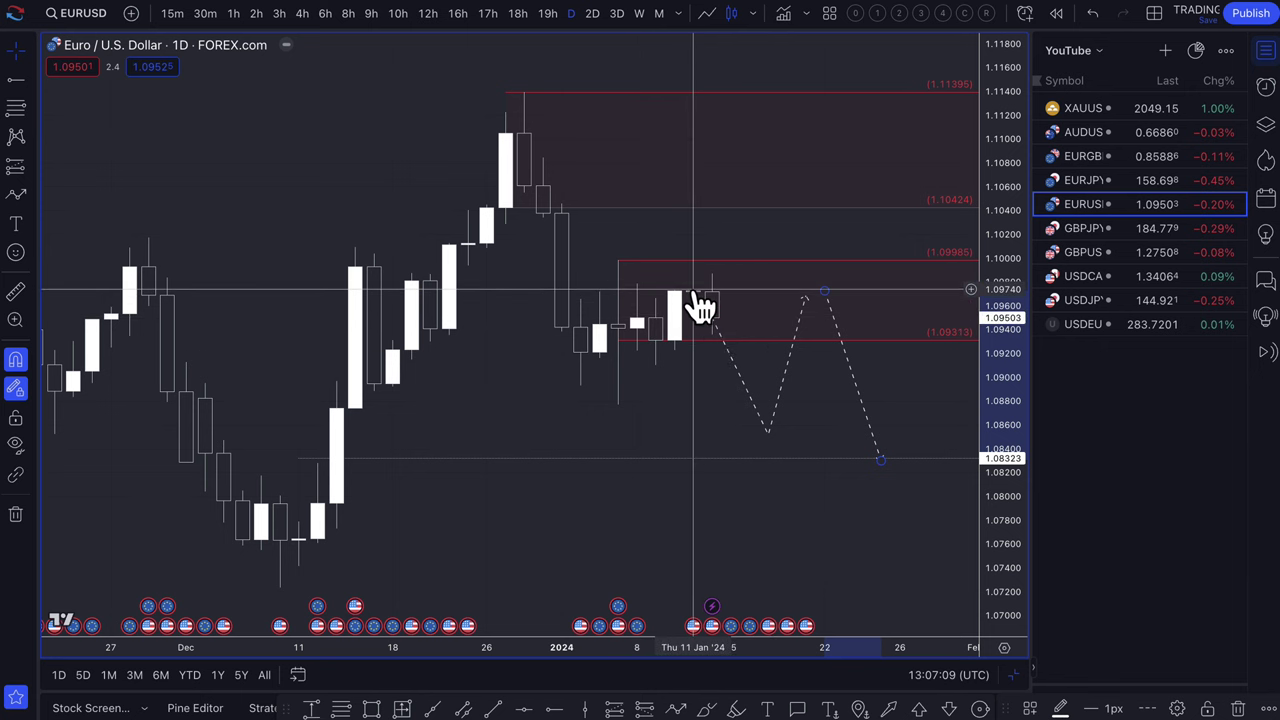
scroll(700, 308, "down", 2)
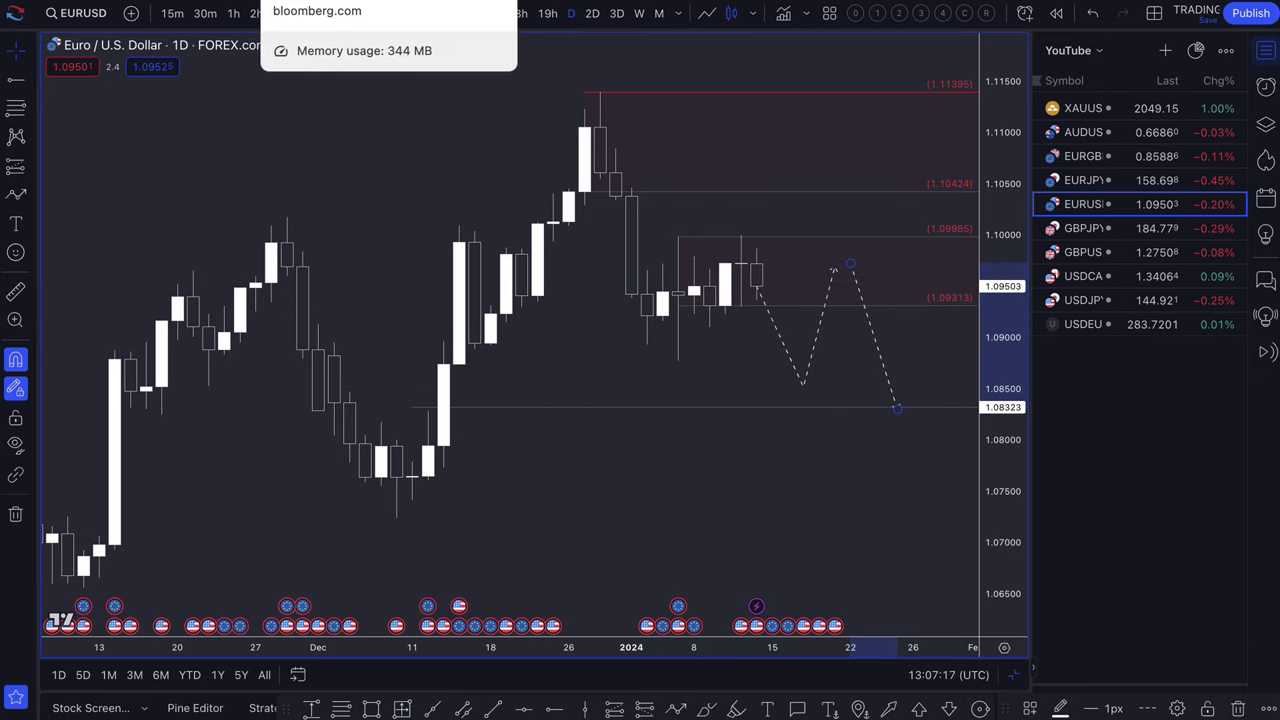
Read the Bloomberg article on Lagarde and ECB rate cuts, highlighting its two summary points, and return to the EURUSD chart
left_click(330, 1)
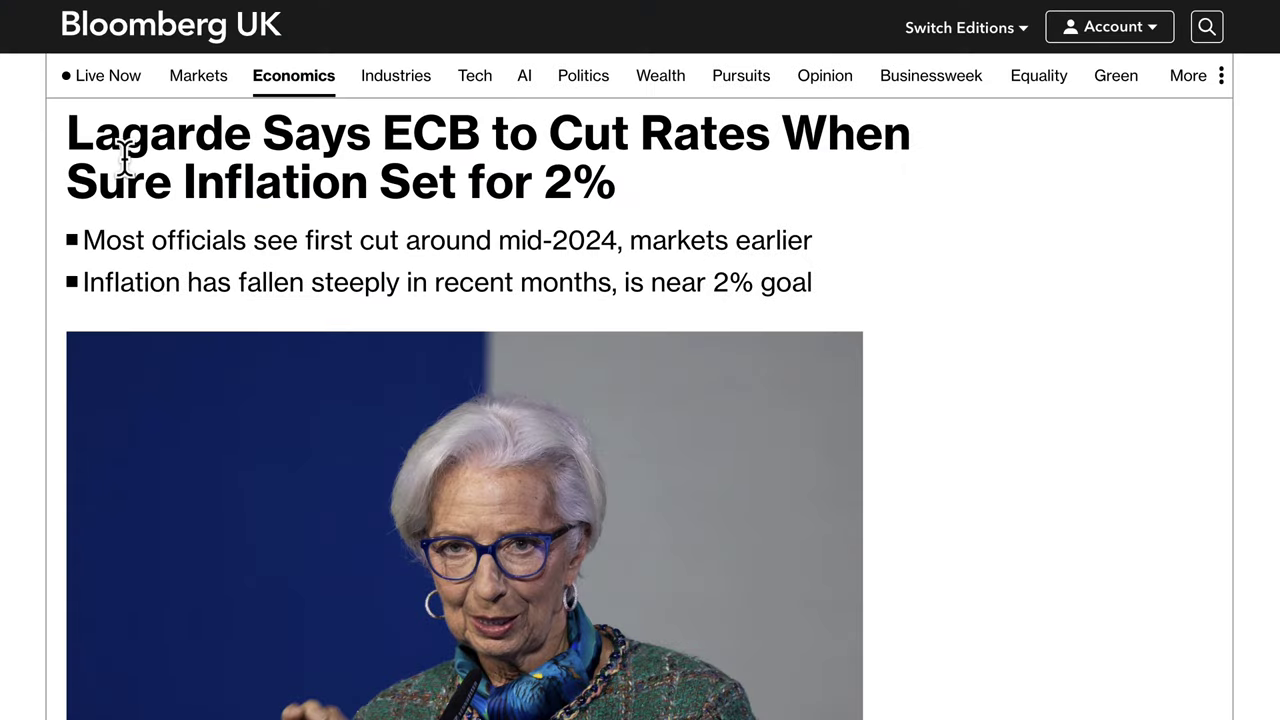
scroll(124, 158, "up", 2)
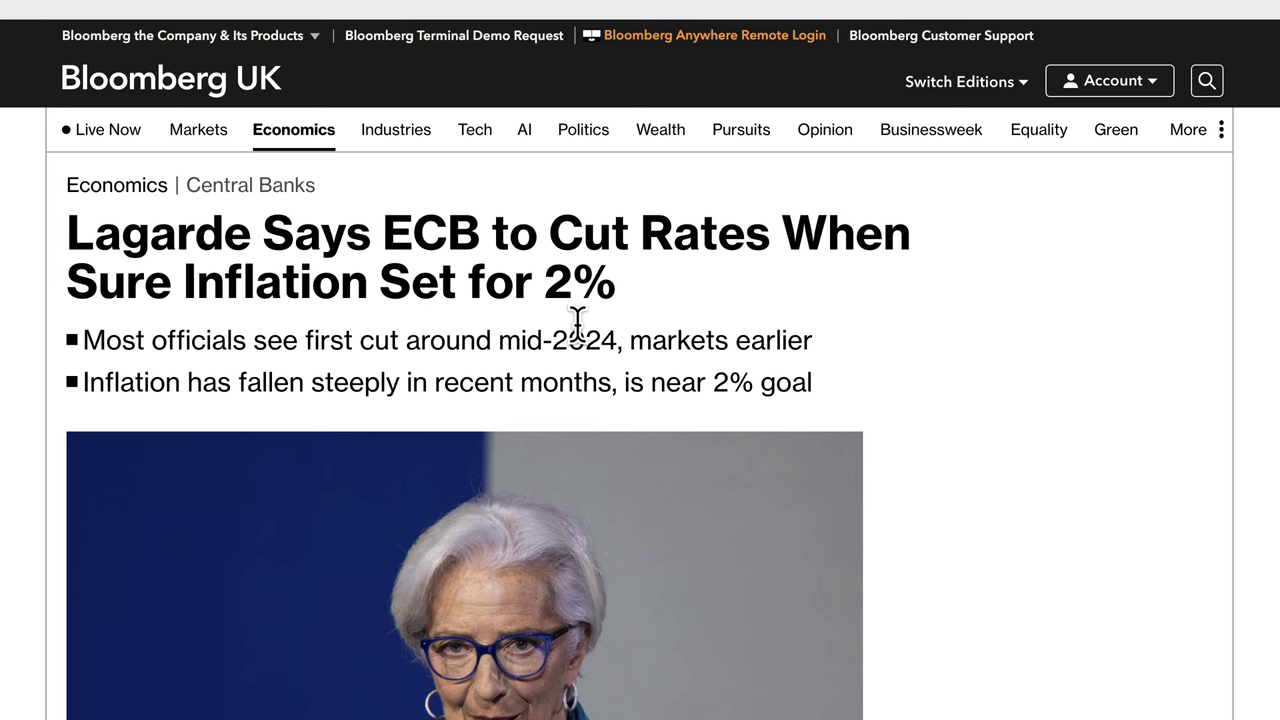
scroll(595, 318, "down", 3)
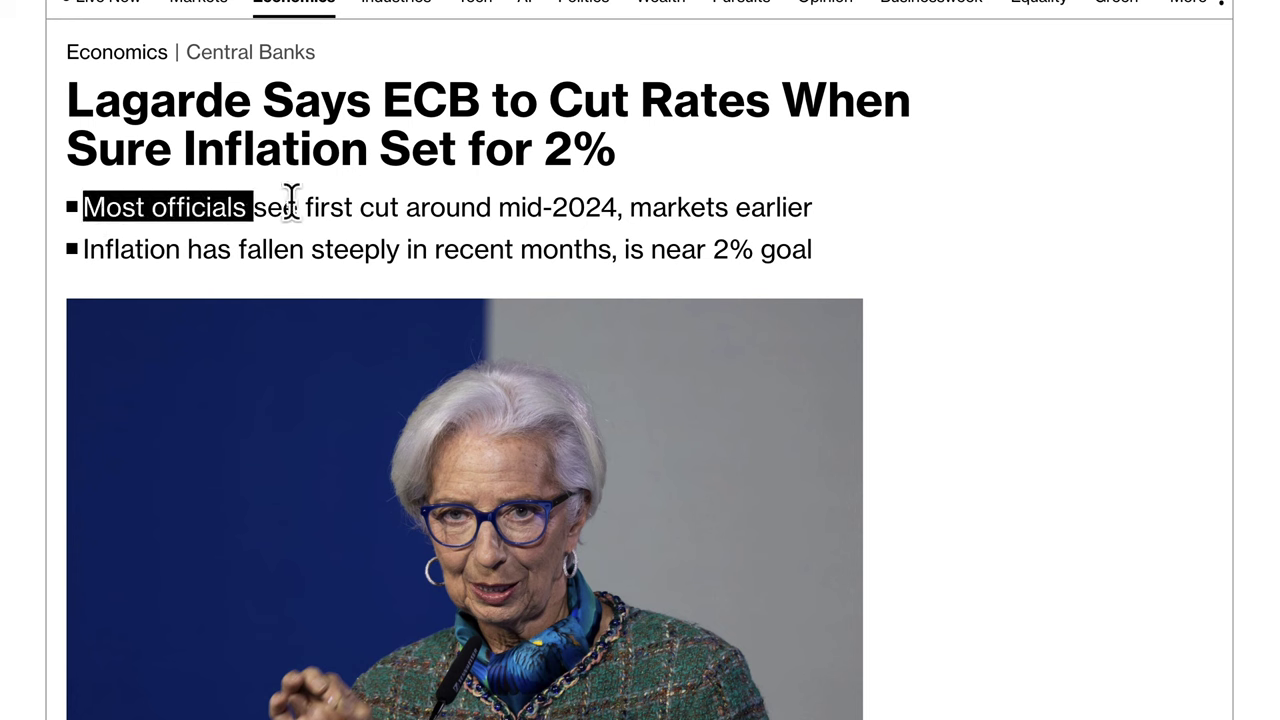
left_click_drag(421, 197, 584, 210)
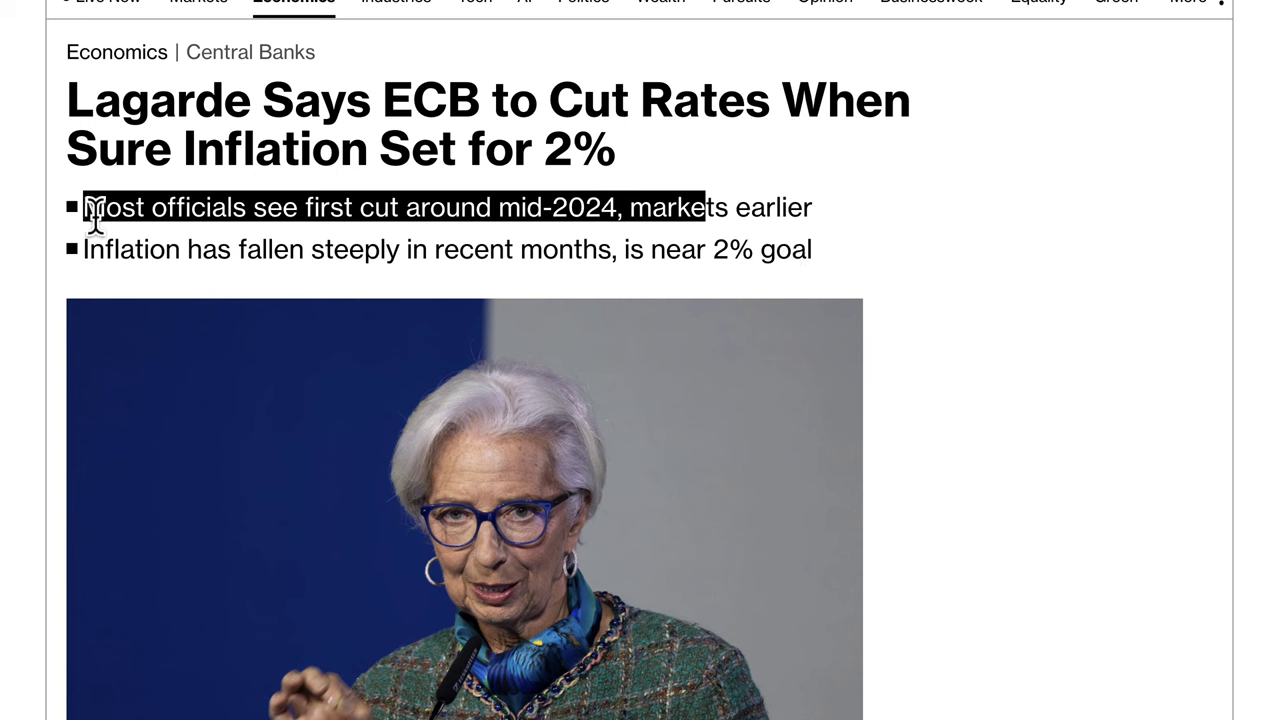
left_click_drag(108, 215, 474, 218)
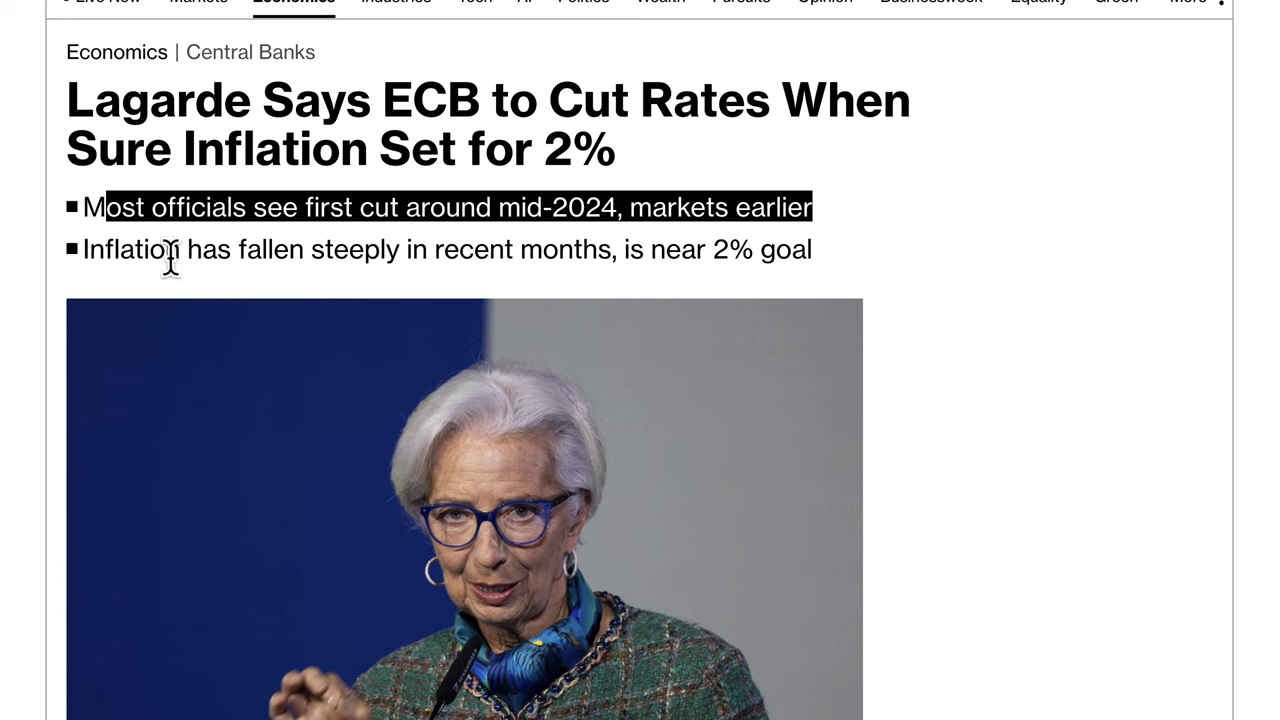
left_click_drag(82, 248, 298, 246)
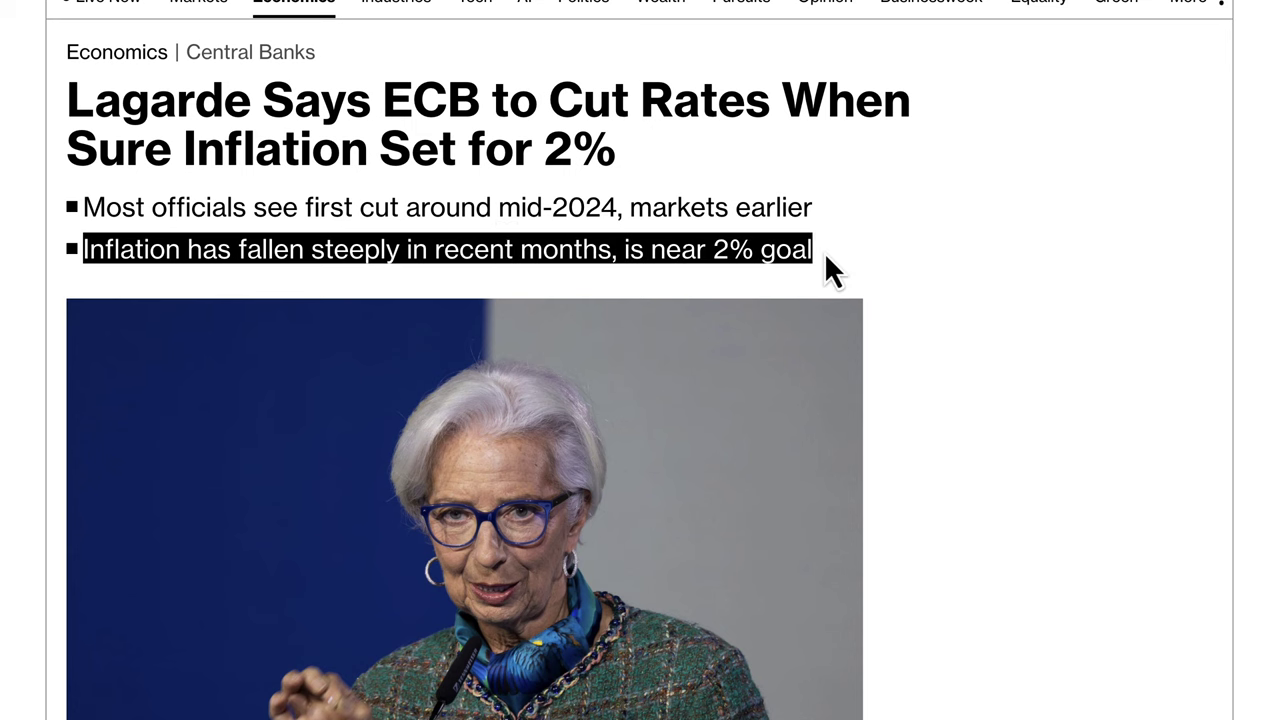
scroll(880, 280, "down", 3)
scroll(908, 362, "up", 1)
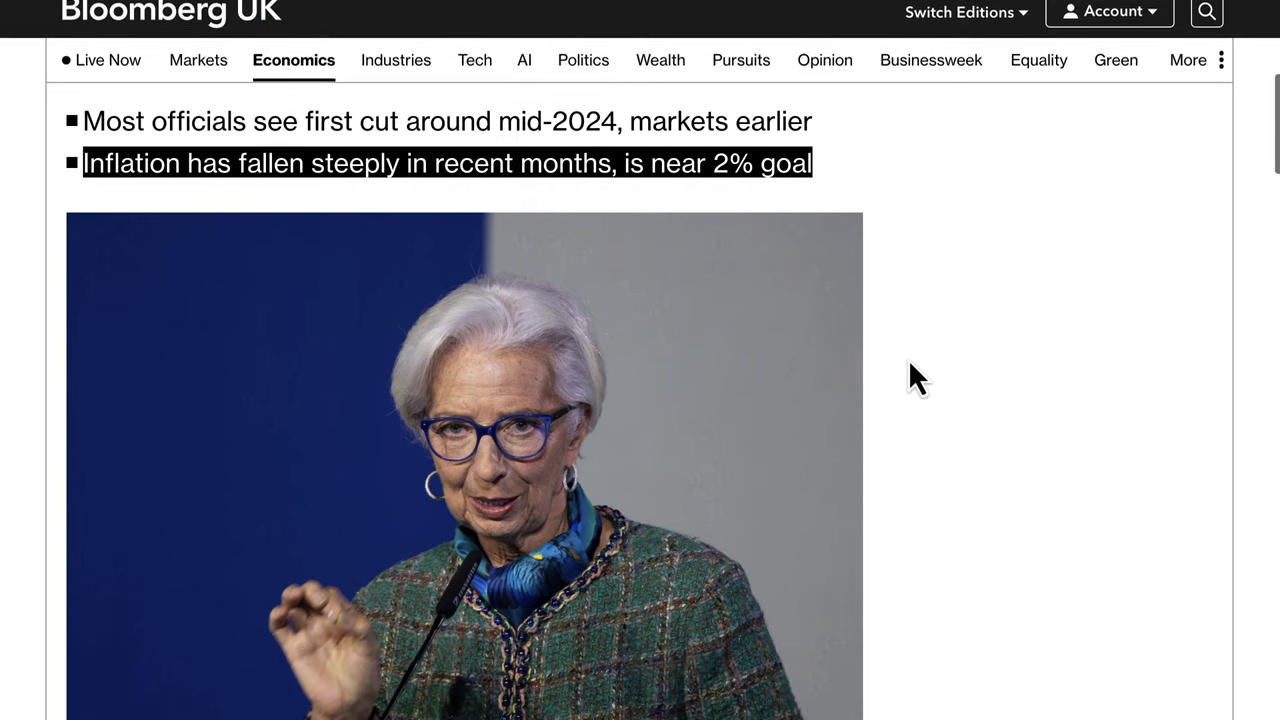
scroll(908, 359, "up", 2)
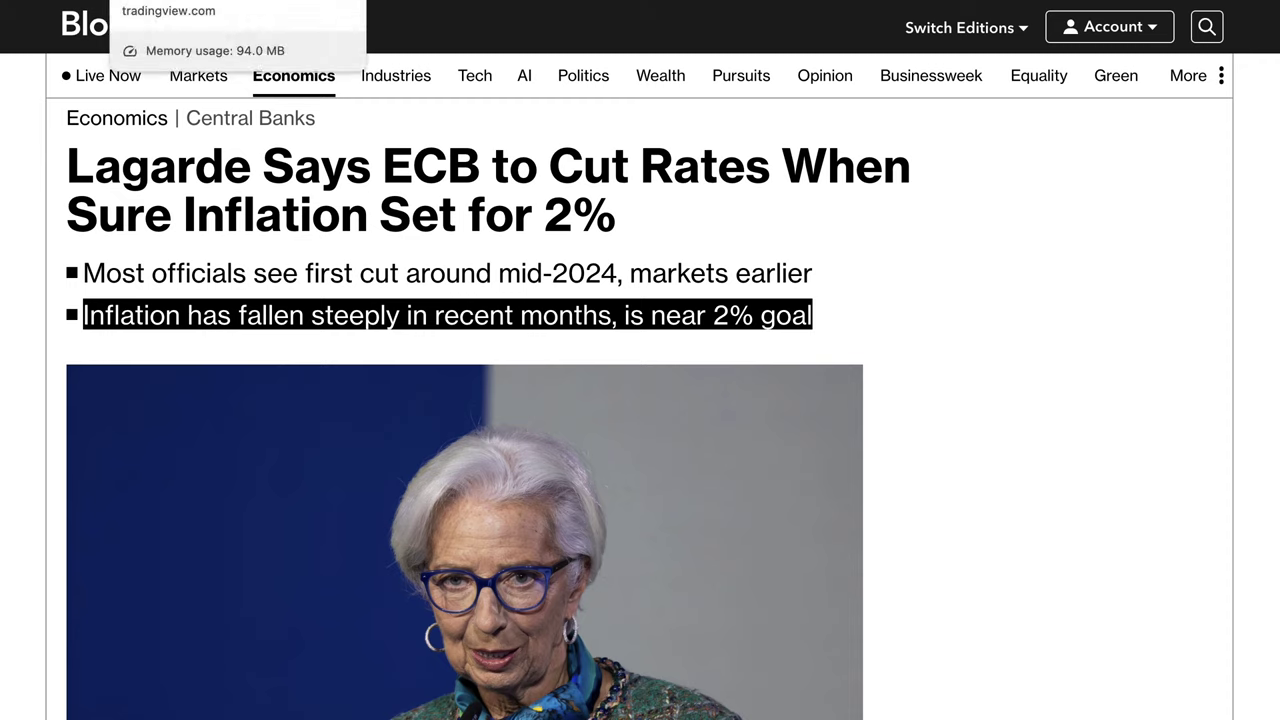
left_click(160, 2)
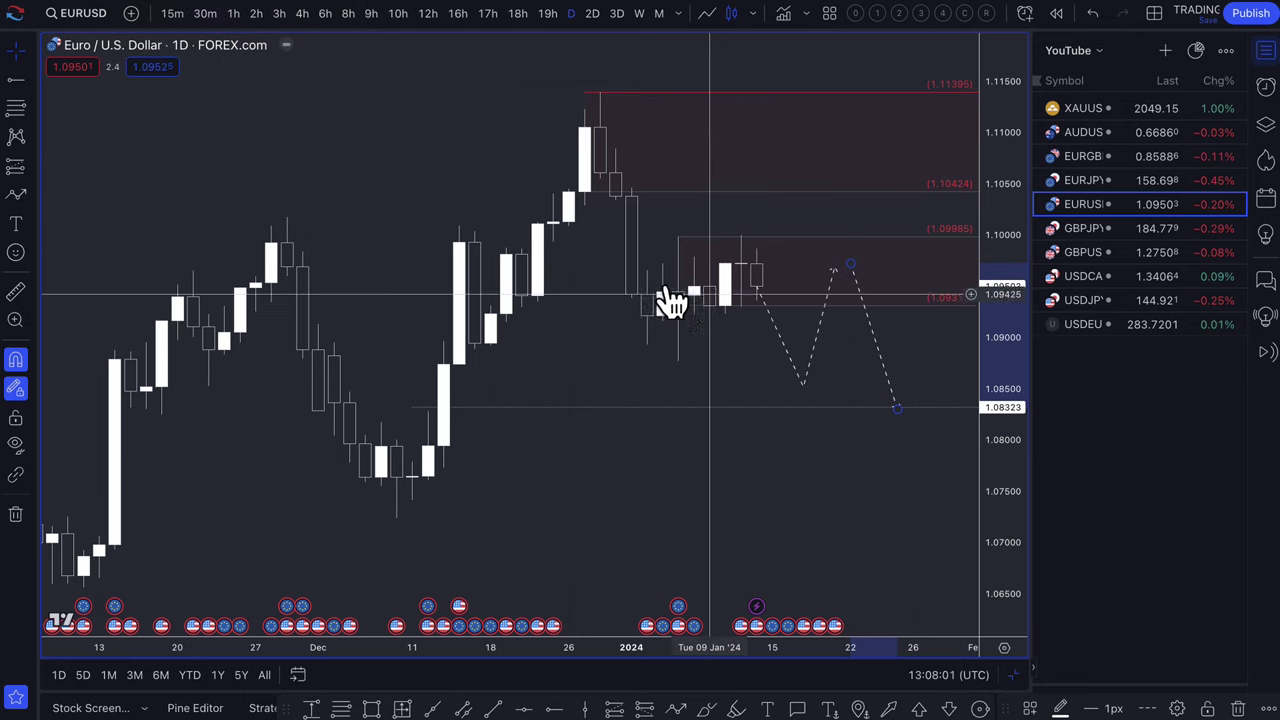
Draw a zone from 1.07941 to 1.07237 starting 8 December and apply the 2. DEMAND template to it
scroll(763, 363, "down", 3)
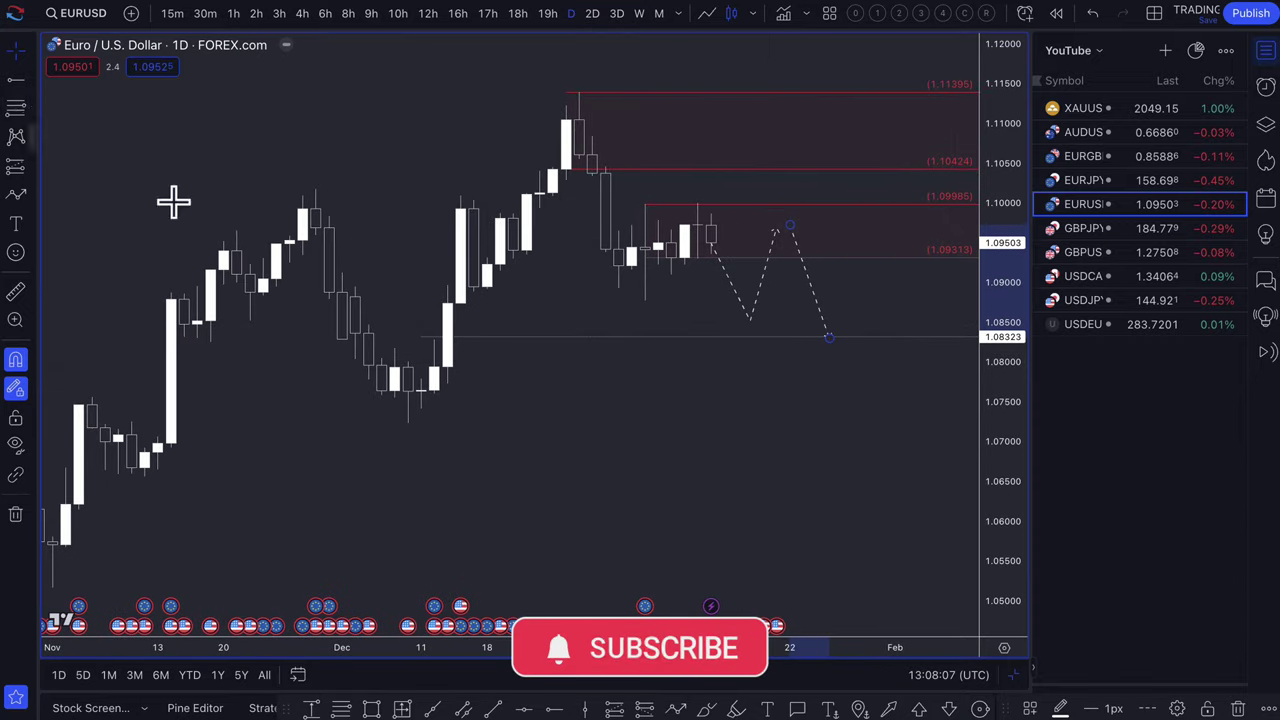
key("alt+f")
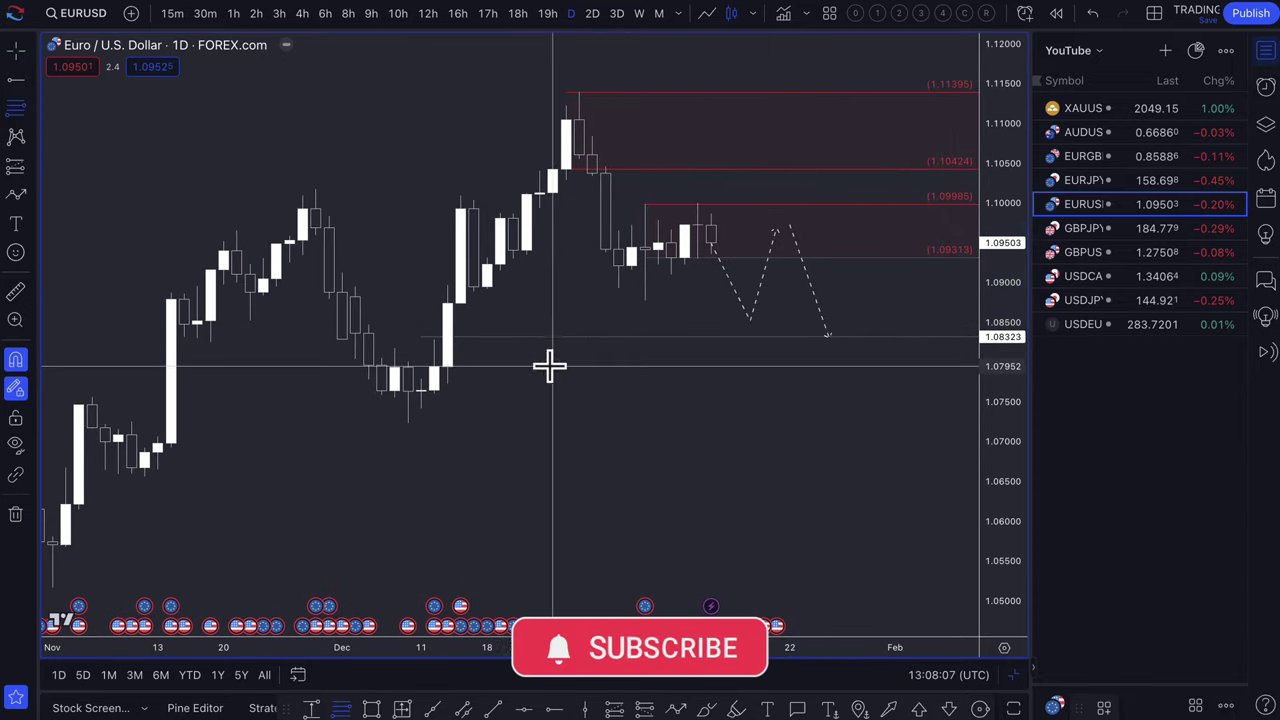
left_click(407, 368)
left_click(407, 423)
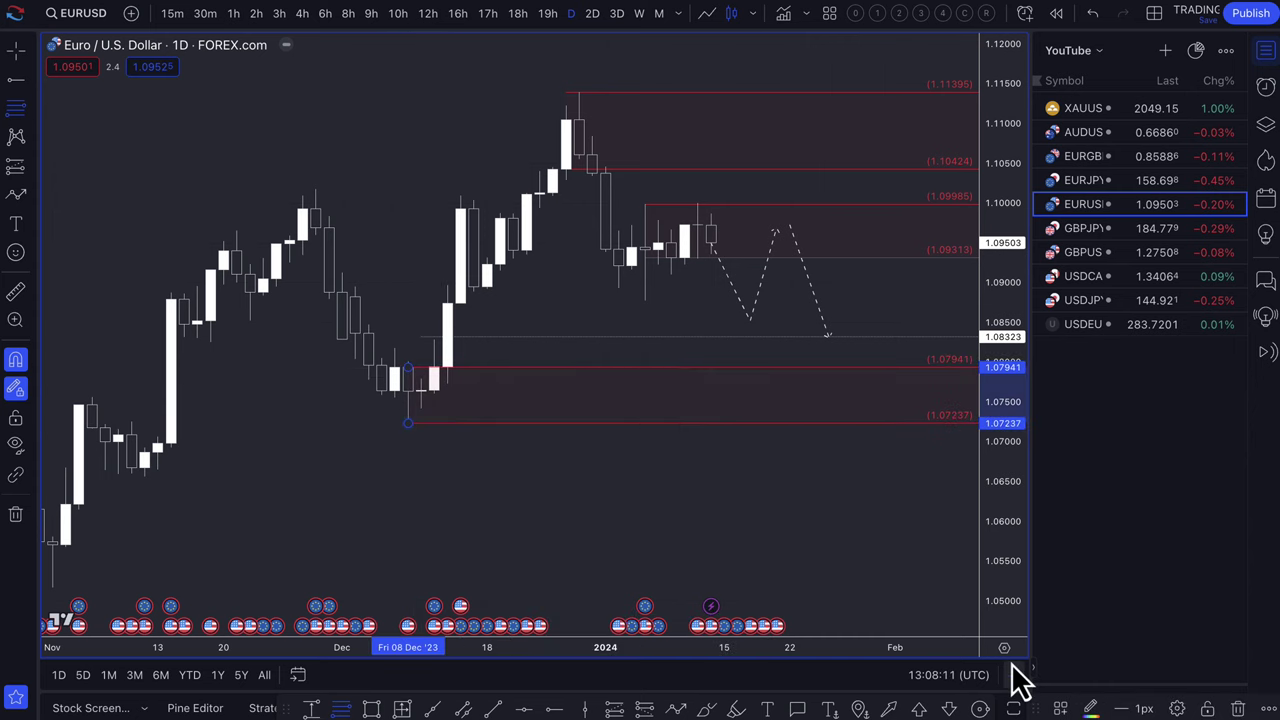
left_click(1062, 710)
left_click(1103, 426)
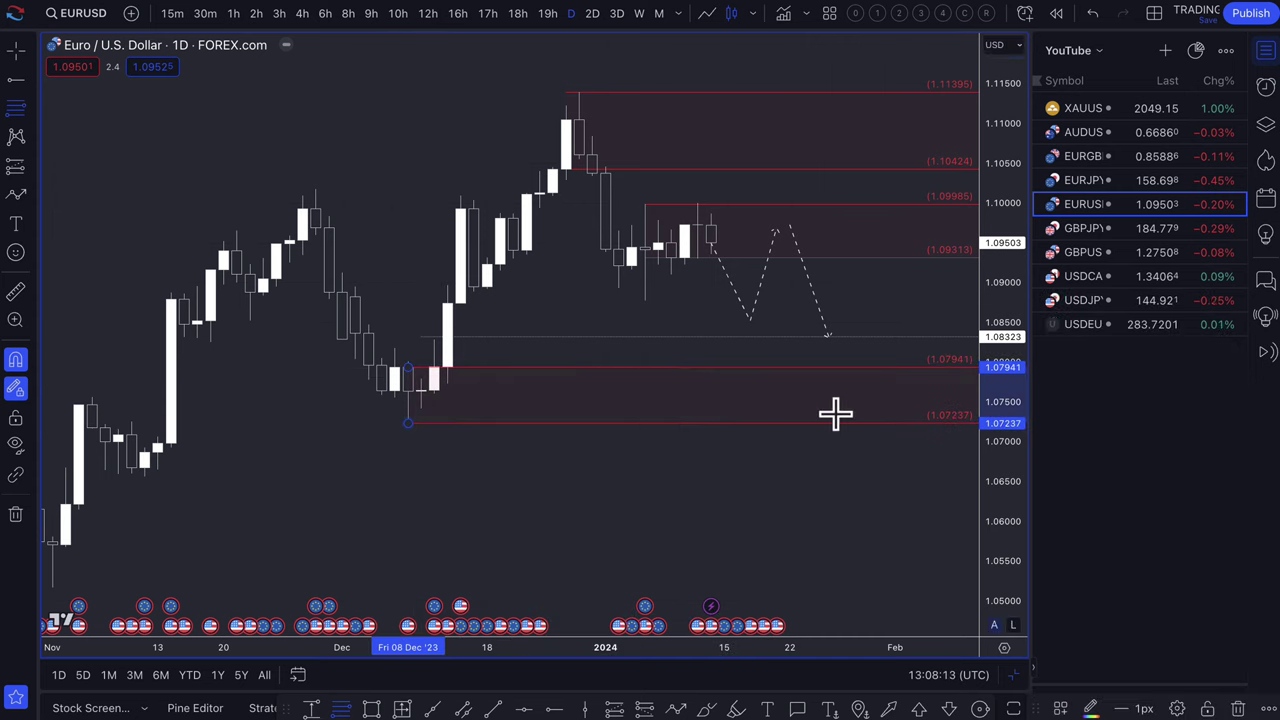
Draw a demand zone from 1.09422 to 1.08772 between the 3 January and 5 January candles
scroll(729, 400, "up", 2)
scroll(729, 400, "up", 2)
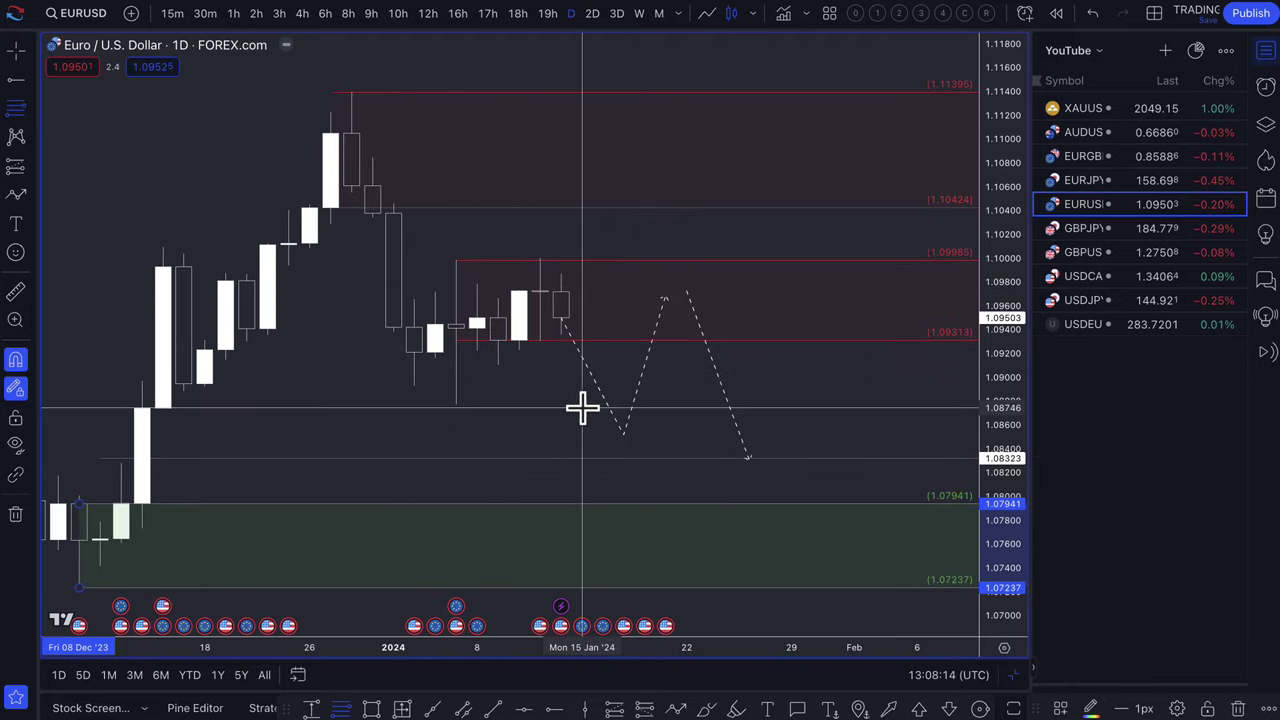
left_click(413, 328)
left_click(454, 403)
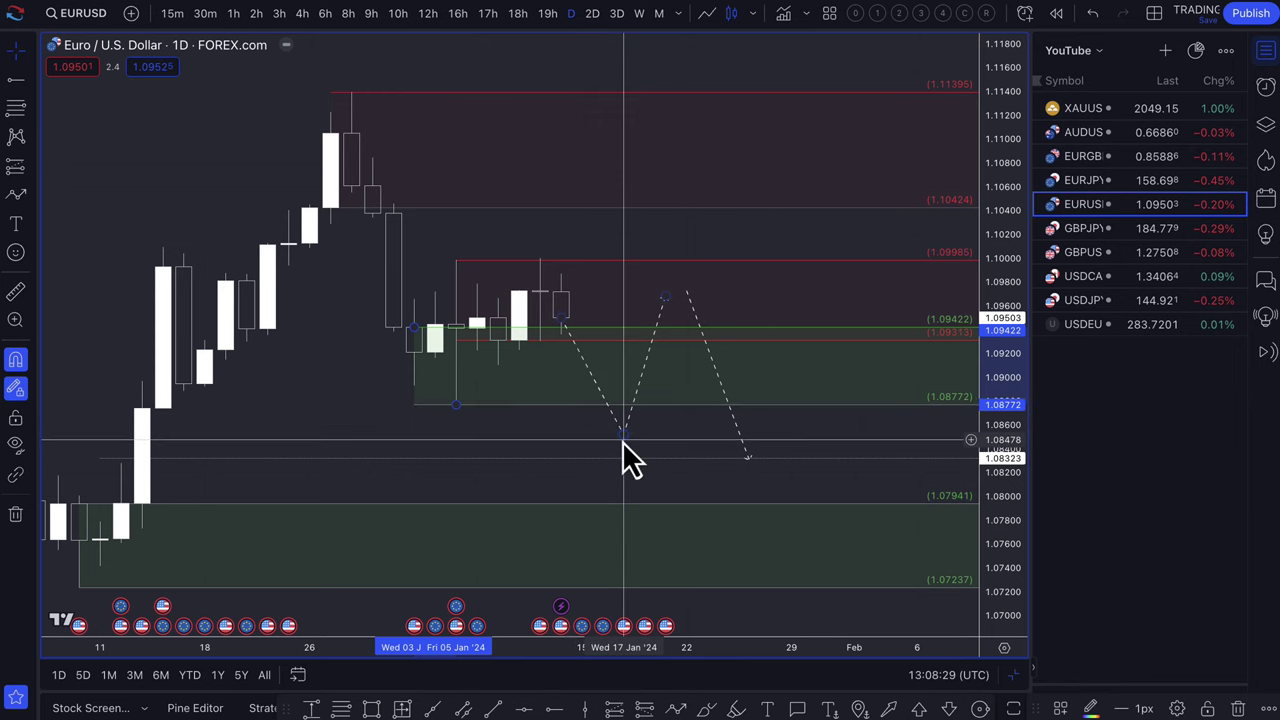
Move the first forecast path's turning point up to about 1.1045 on 16 January and delete the supply zone between 1.09313 and 1.09985
mouse_move(623, 435)
left_mouse_down()
mouse_move(586, 351)
mouse_move(606, 380)
mouse_move(606, 414)
mouse_move(604, 211)
left_mouse_up()
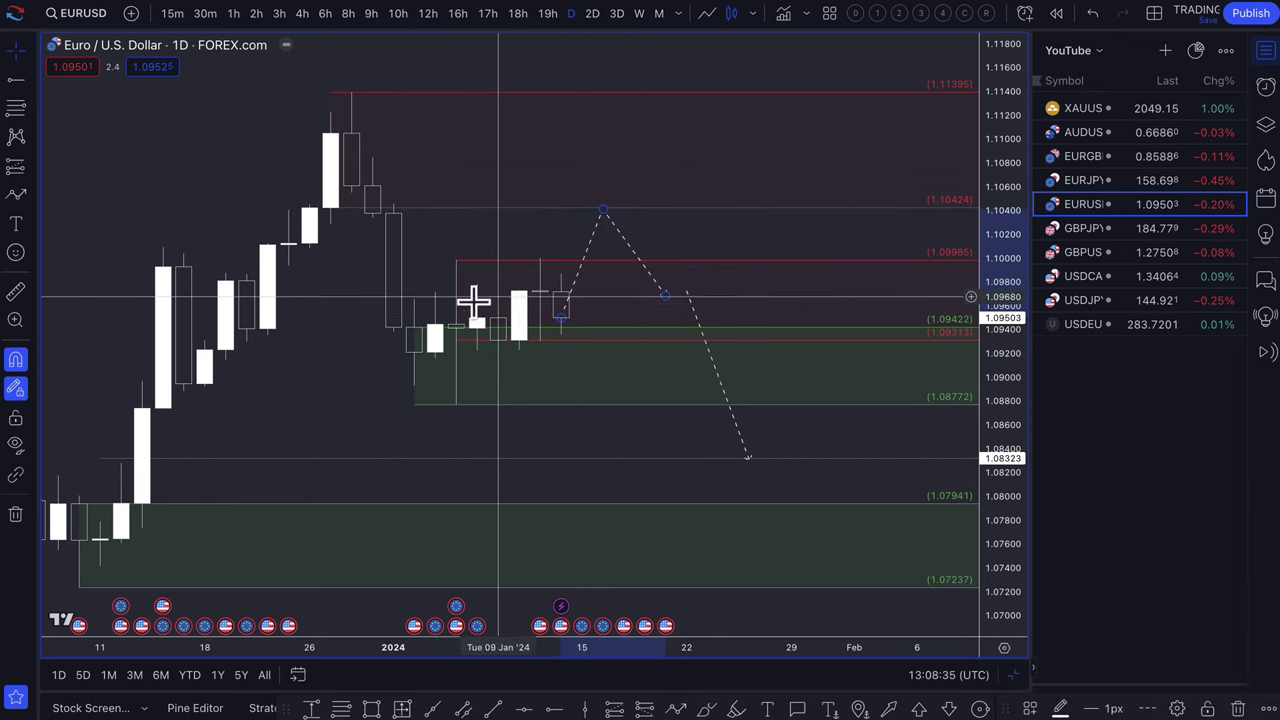
left_click(559, 279)
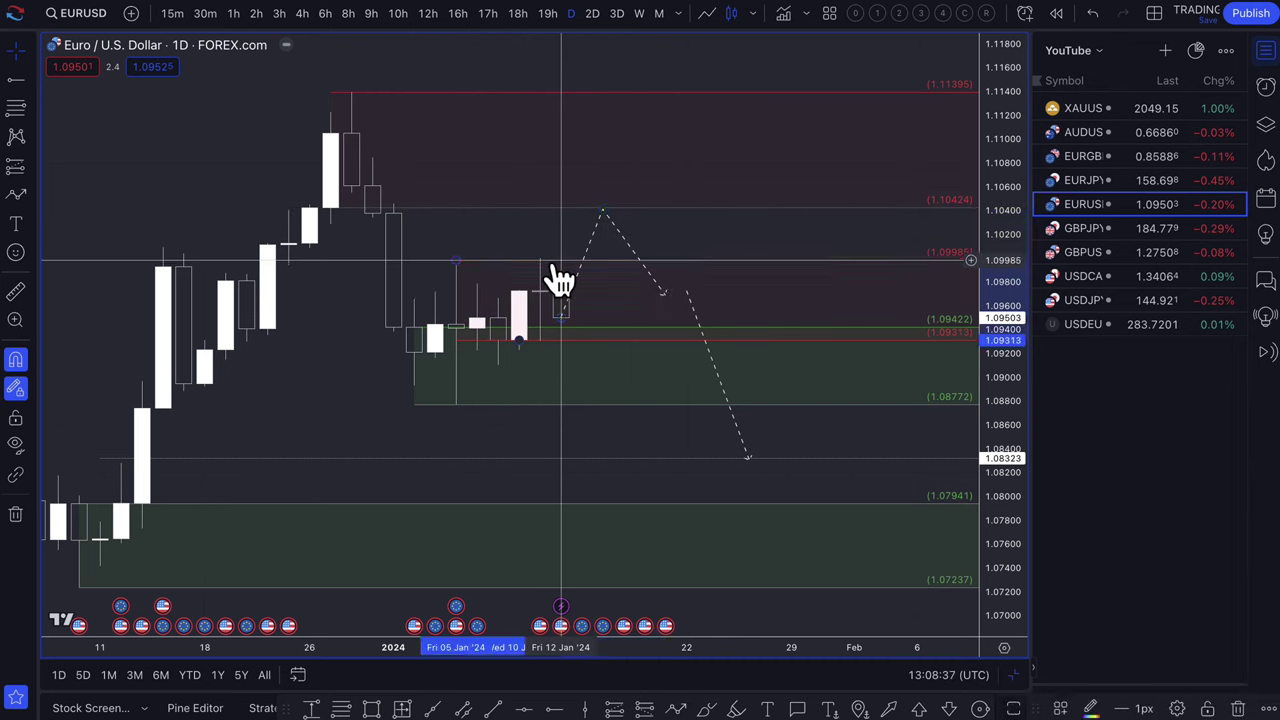
key("Delete")
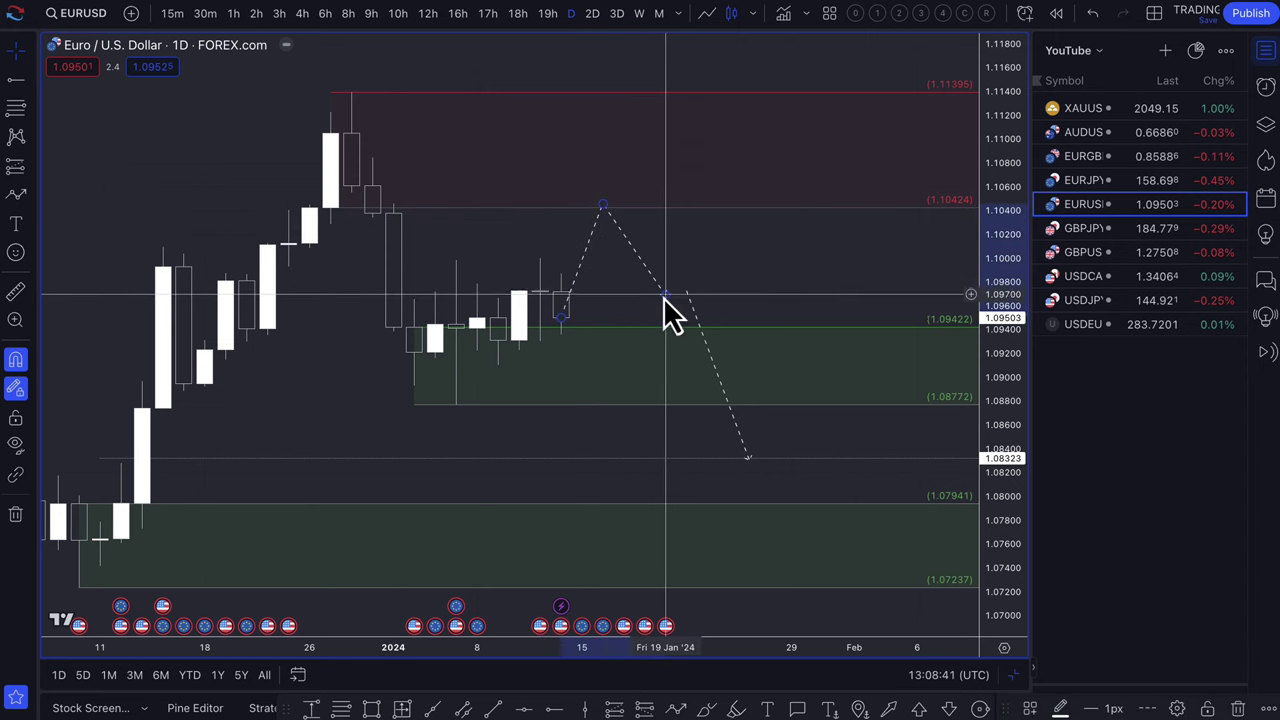
Move the end of the first forecast path down to about 1.0887 on 17 January, inside the upper demand zone
double_click(602, 393)
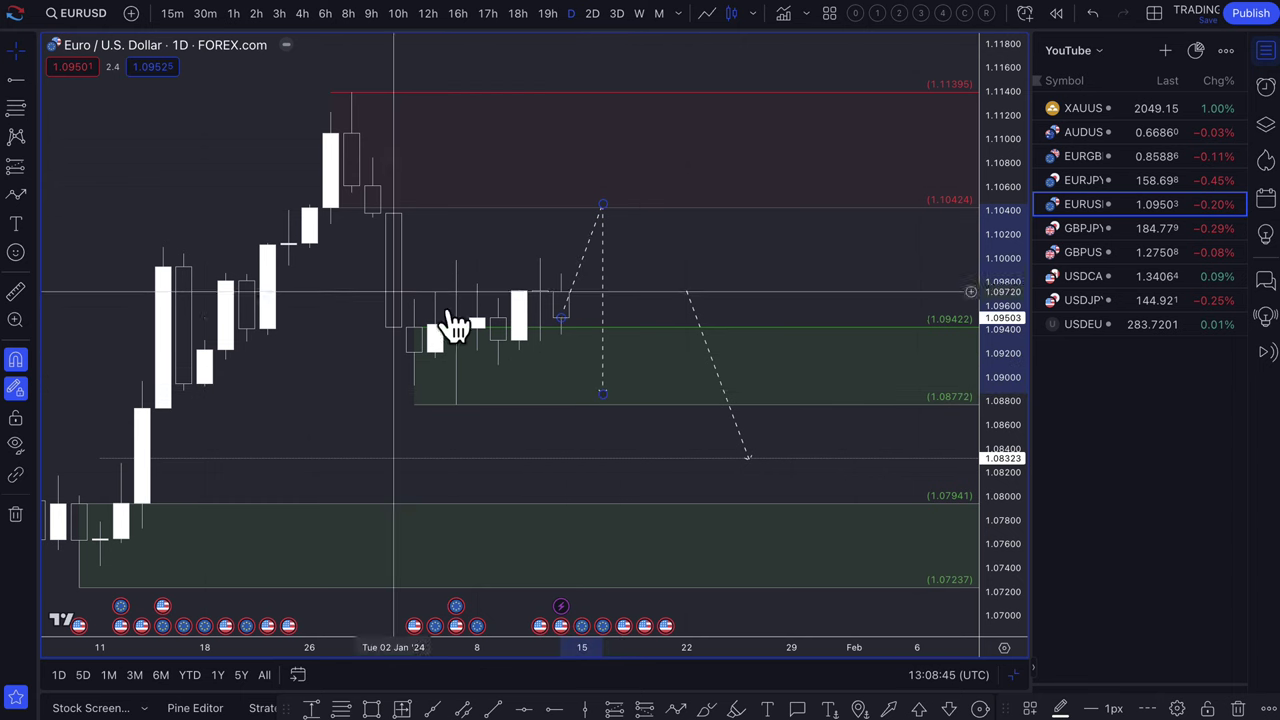
left_click_drag(602, 393, 623, 394)
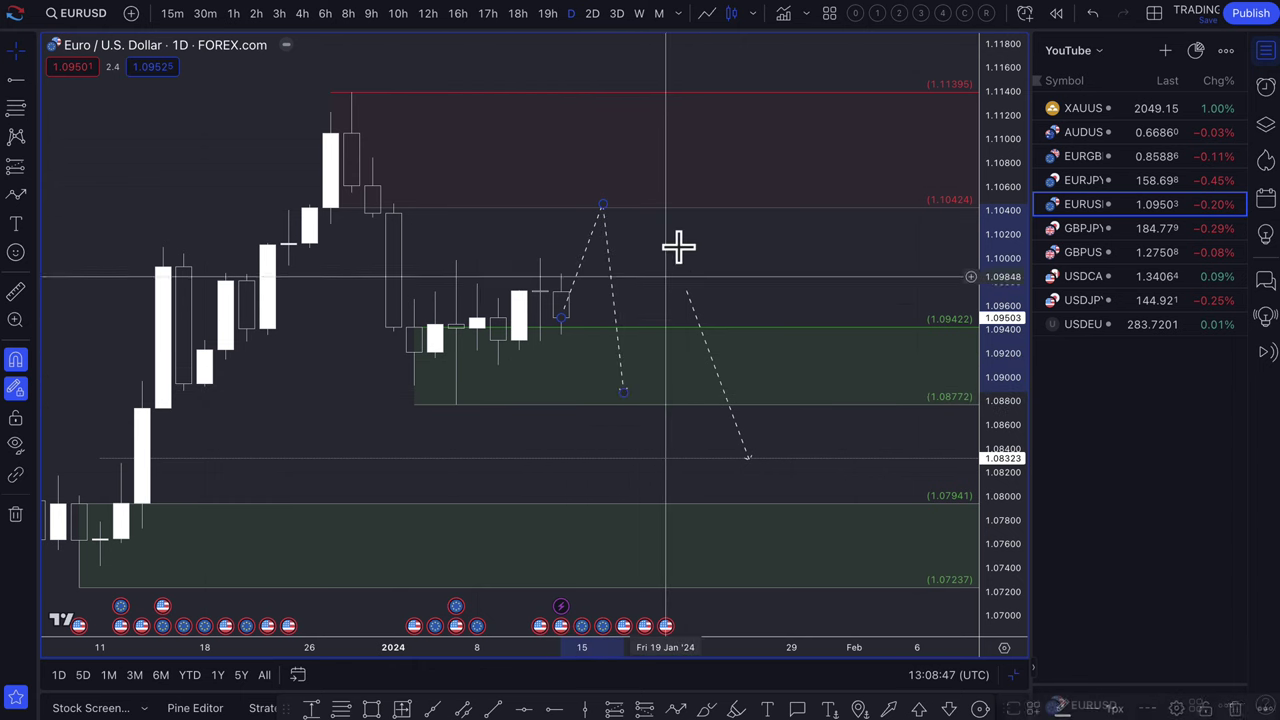
scroll(651, 480, "down", 3)
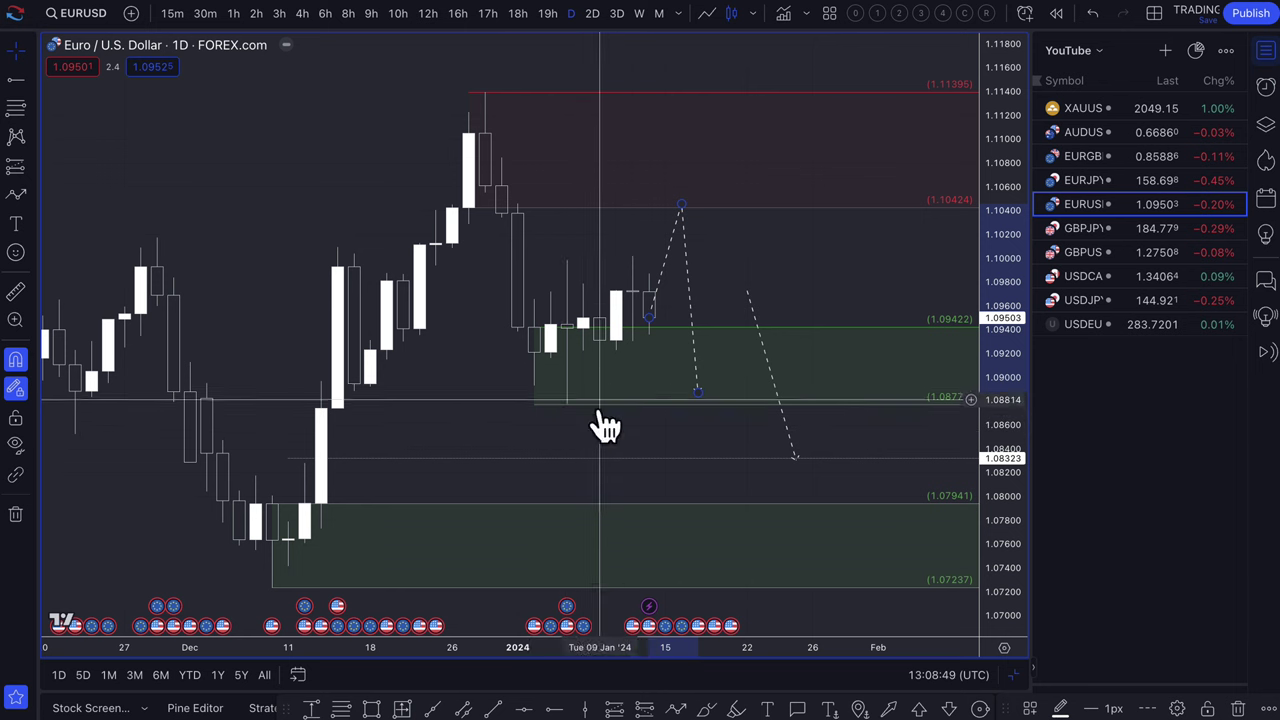
Draw a rectangle zone from about 1.0903 to 1.0877, spanning 31 October to 6 February across the earlier price reactions
scroll(740, 390, "down", 3)
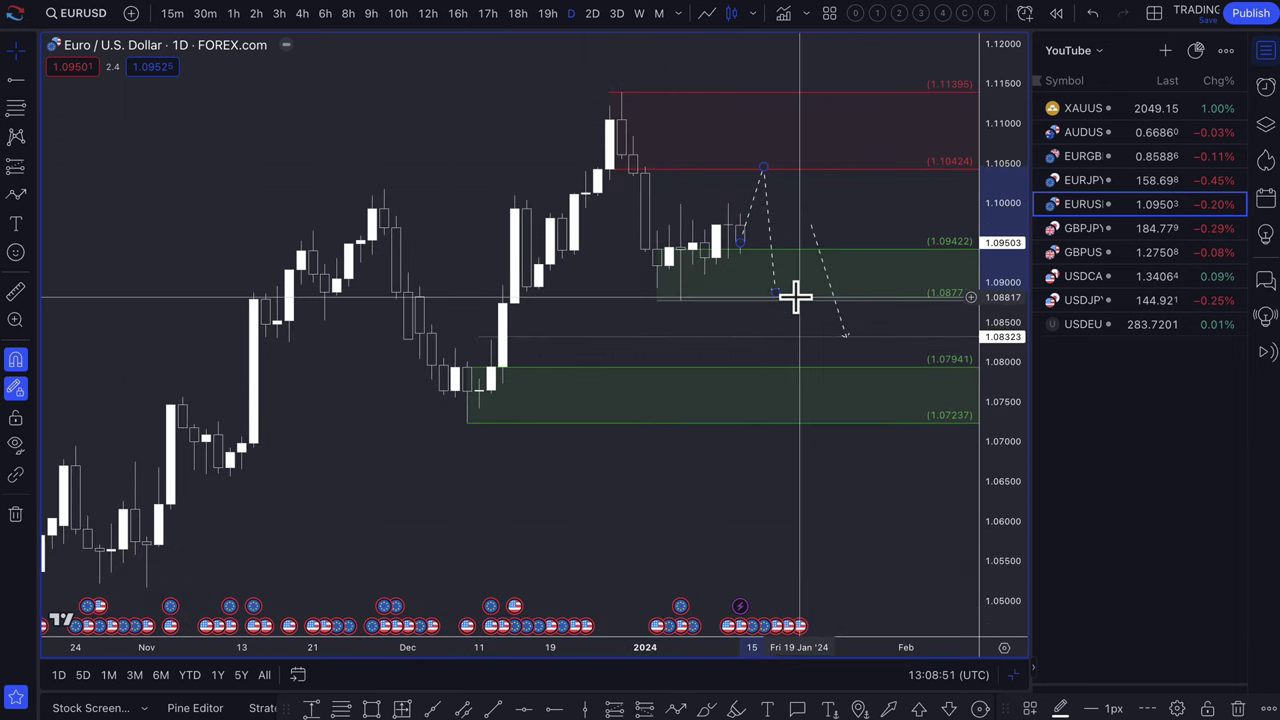
left_click(371, 707)
left_click(156, 291)
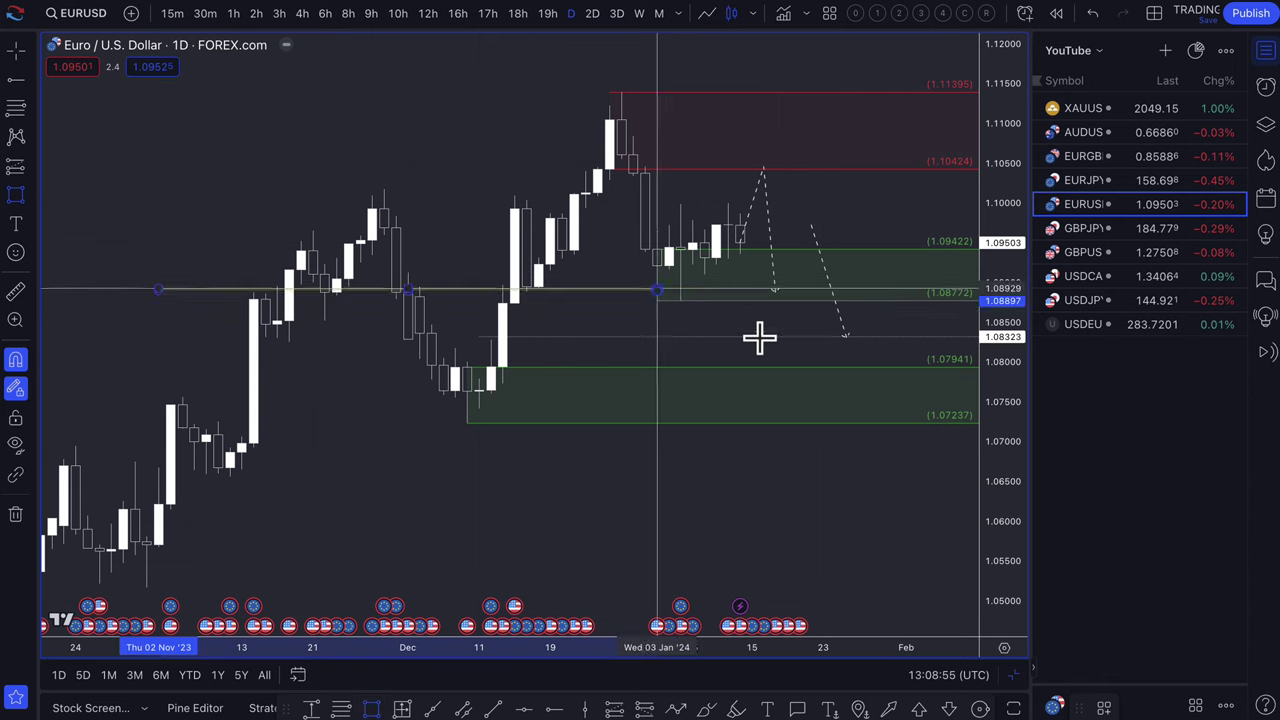
left_click(940, 299)
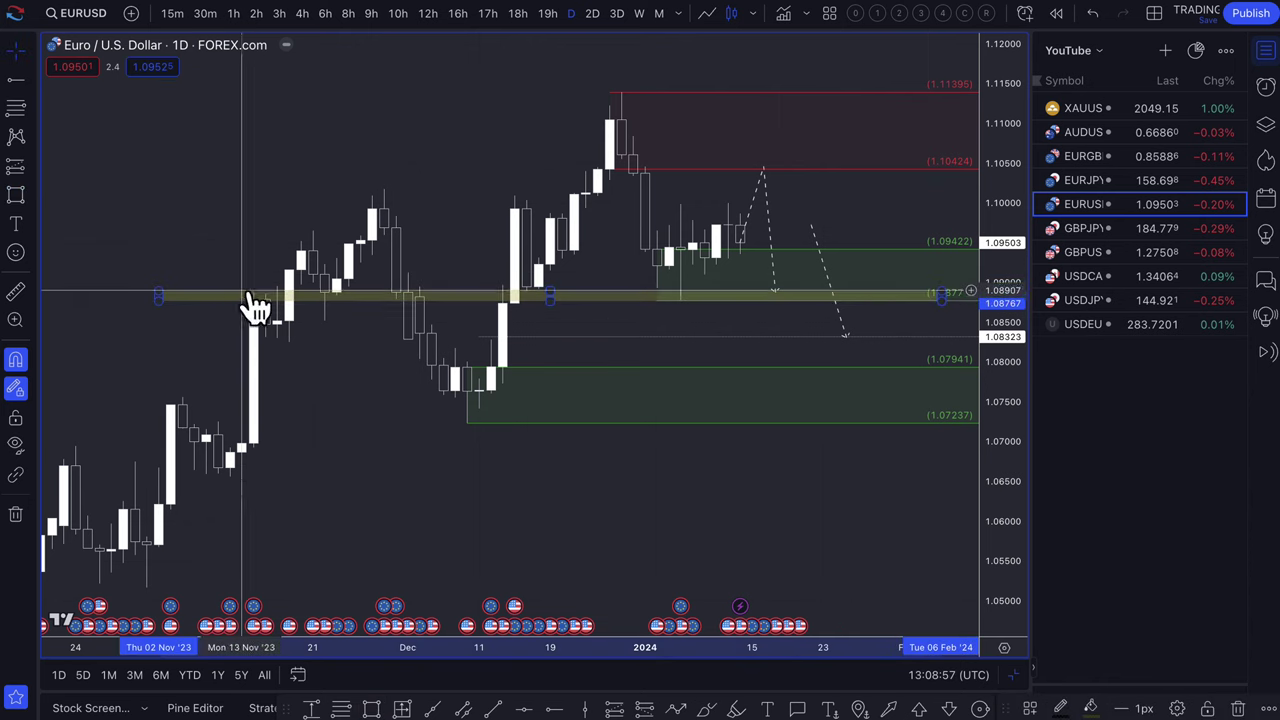
left_click_drag(158, 291, 134, 281)
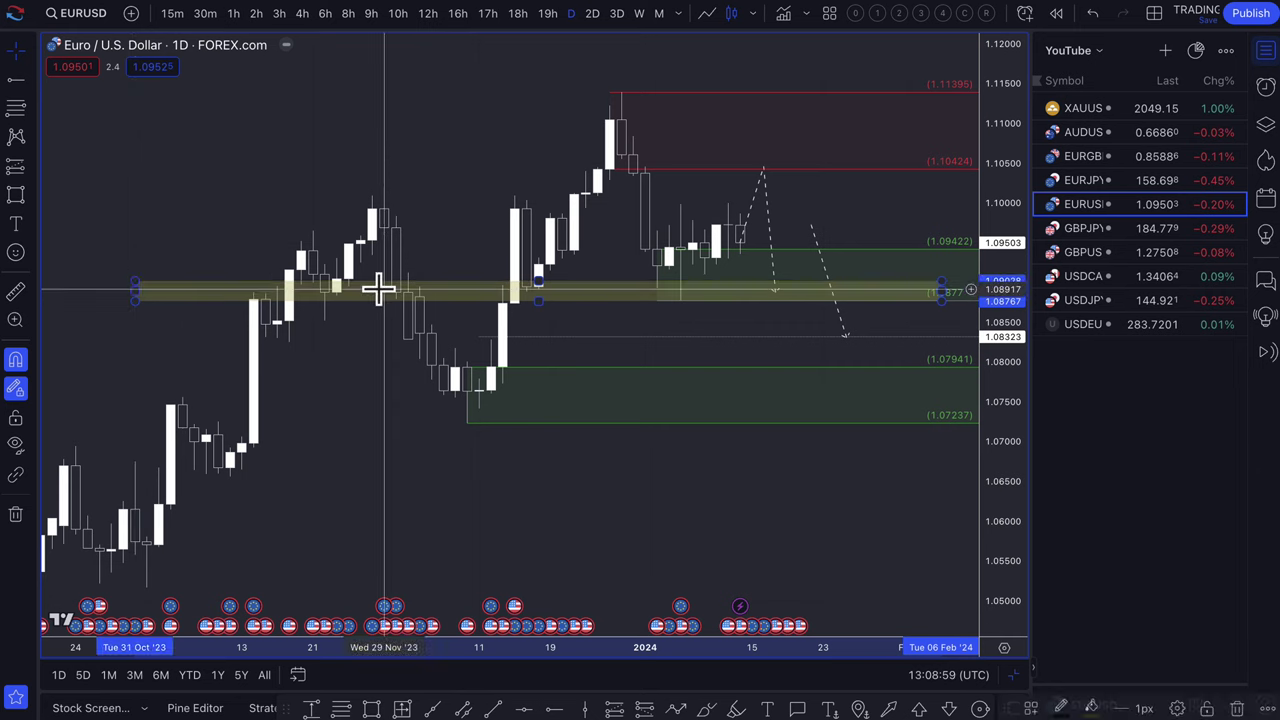
Move the first forecast path's turning point to about 1.1120 on 17 January and its end to about 1.0887 on 22 January
scroll(723, 290, "up", 2)
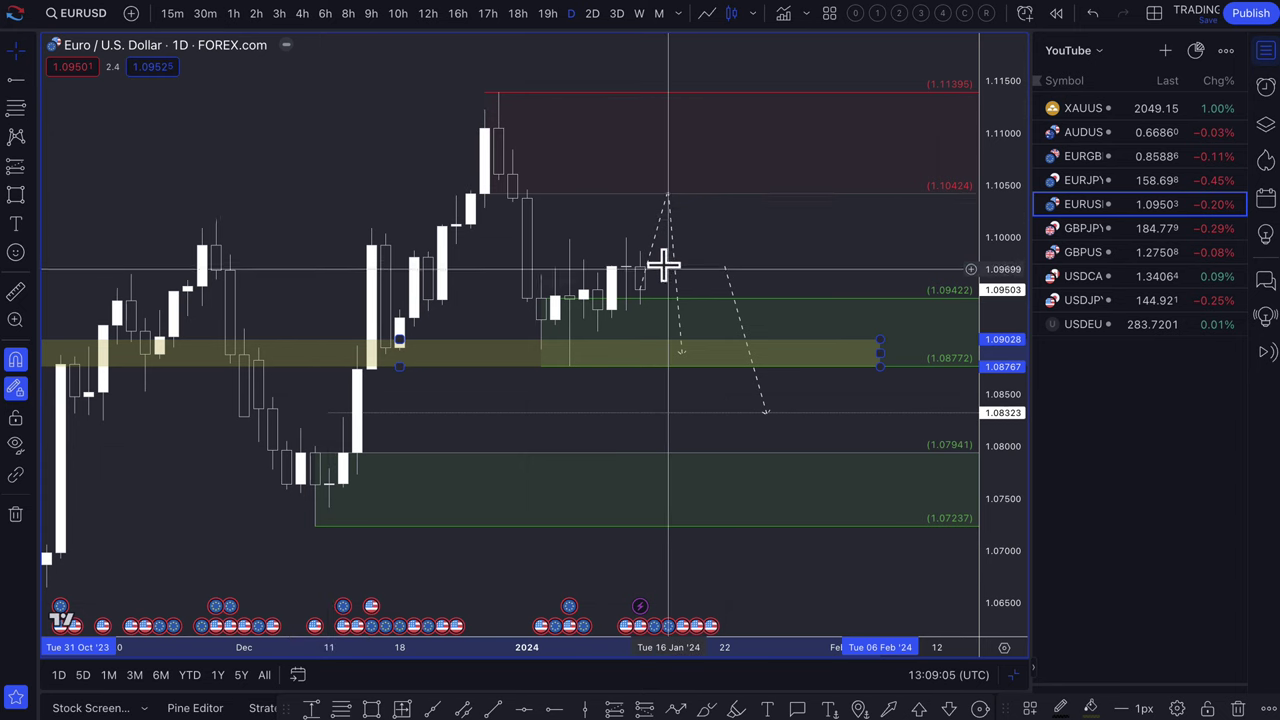
left_click_drag(666, 192, 668, 128)
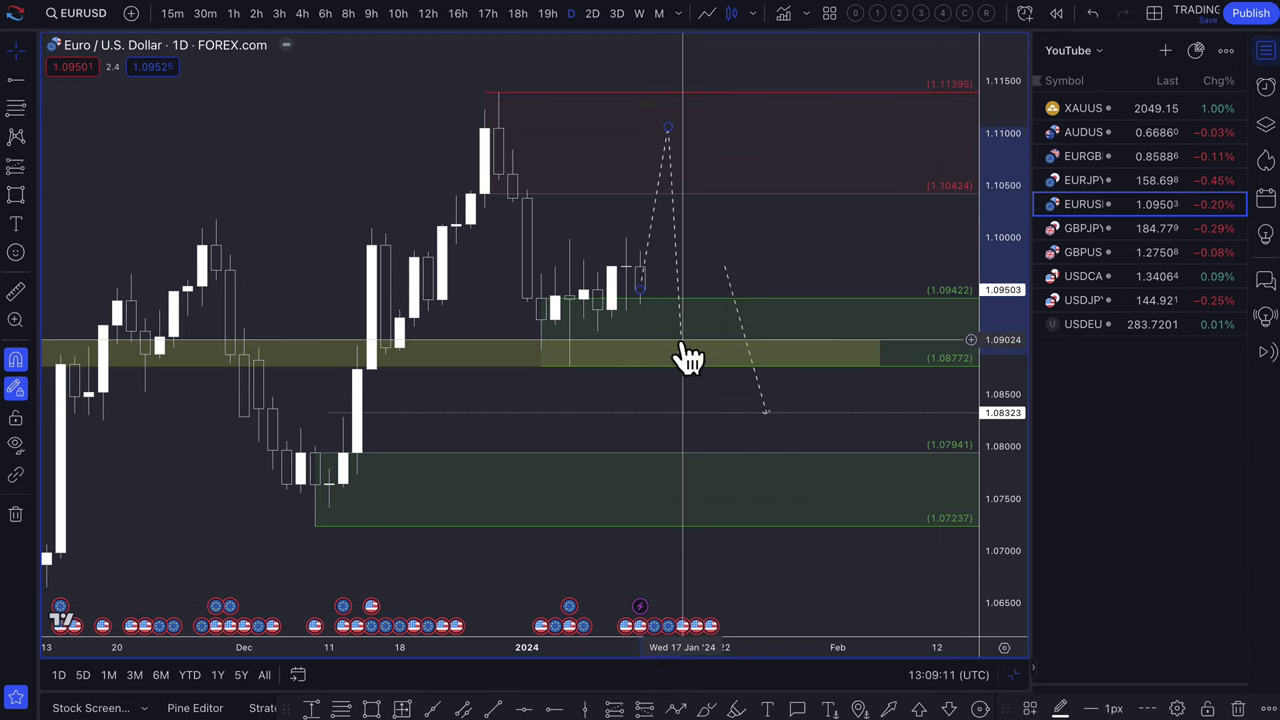
left_click_drag(682, 355, 721, 356)
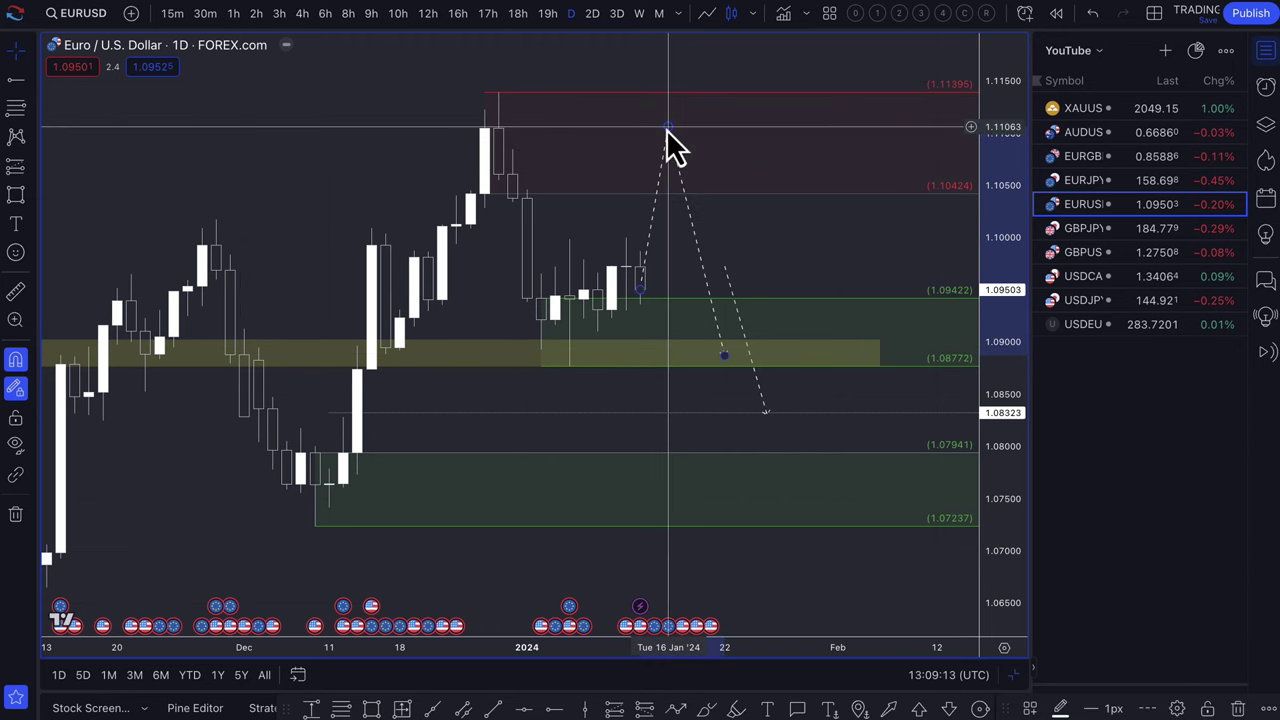
left_click_drag(668, 128, 670, 120)
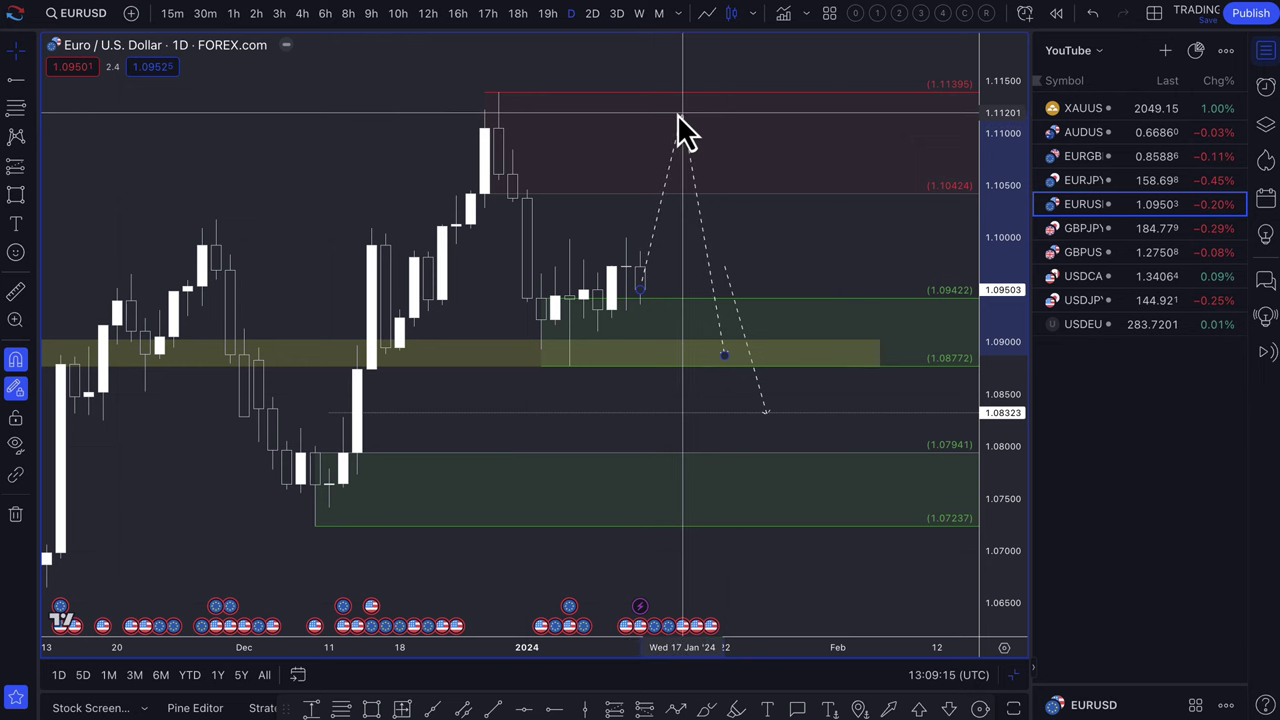
left_click(678, 128)
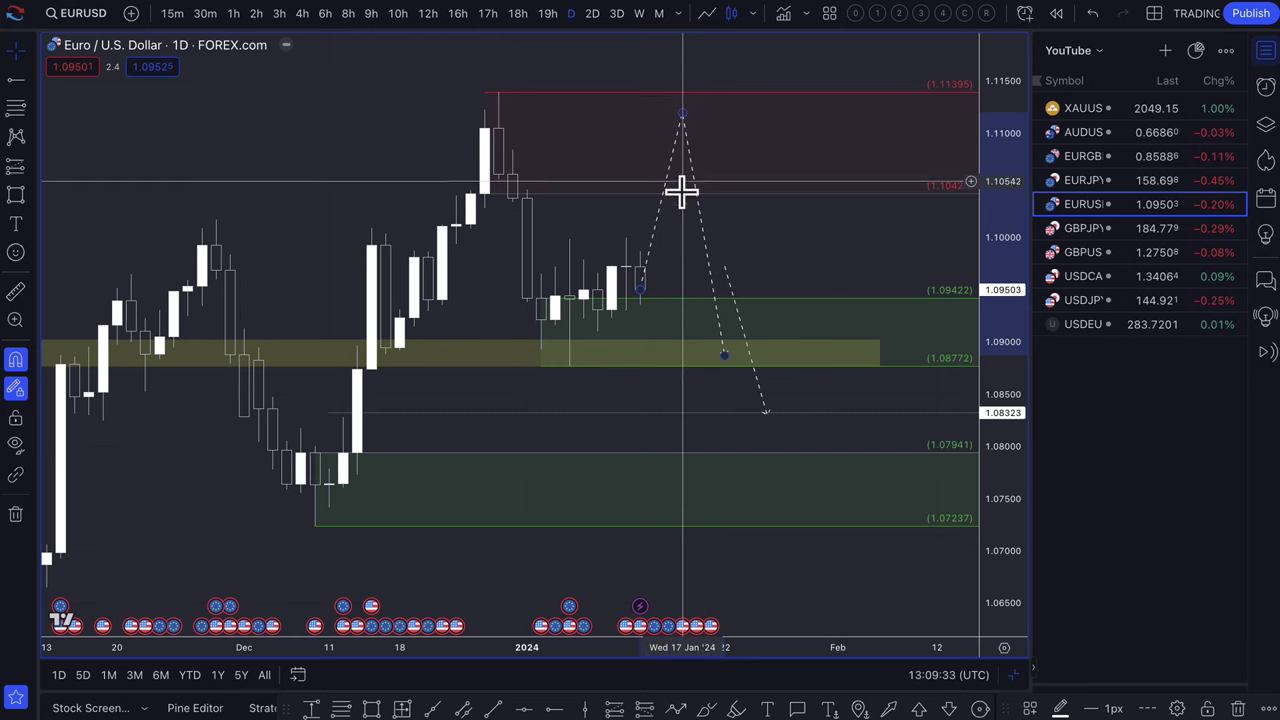
Switch to the EURJPY chart and delete the supply zone between 158.572 and 157.231
left_click(1106, 182)
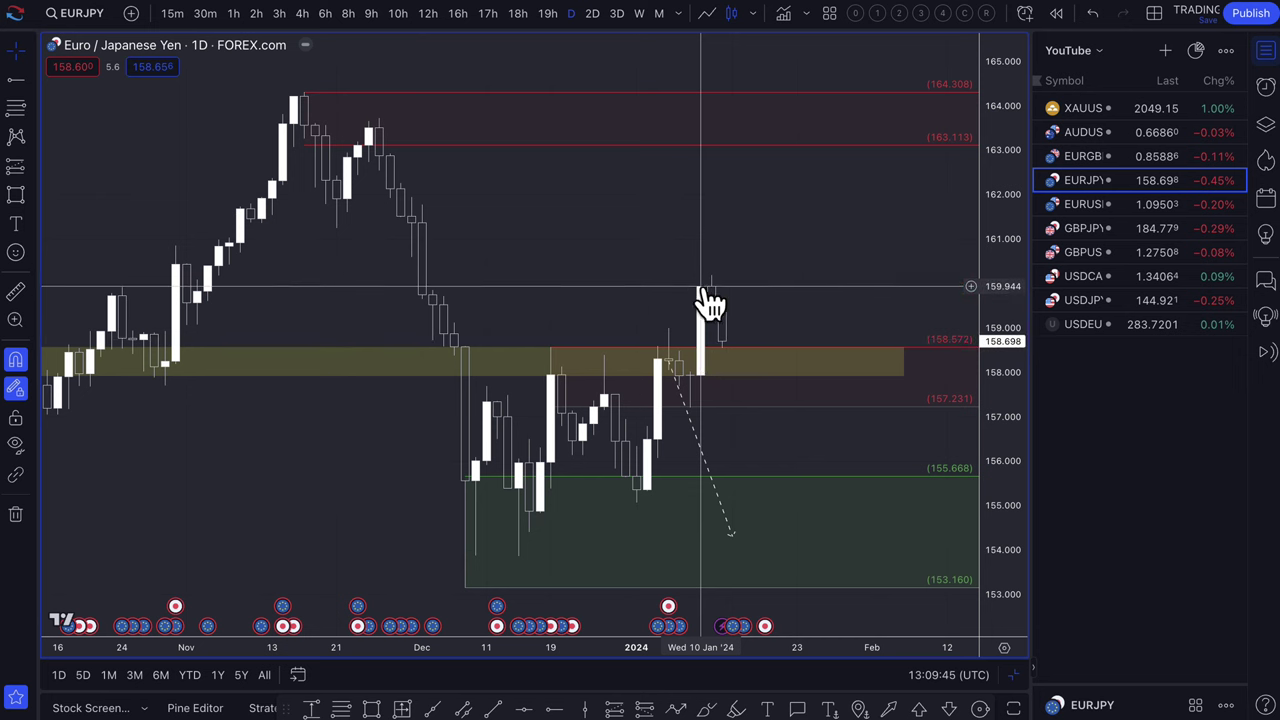
scroll(720, 310, "down", 3)
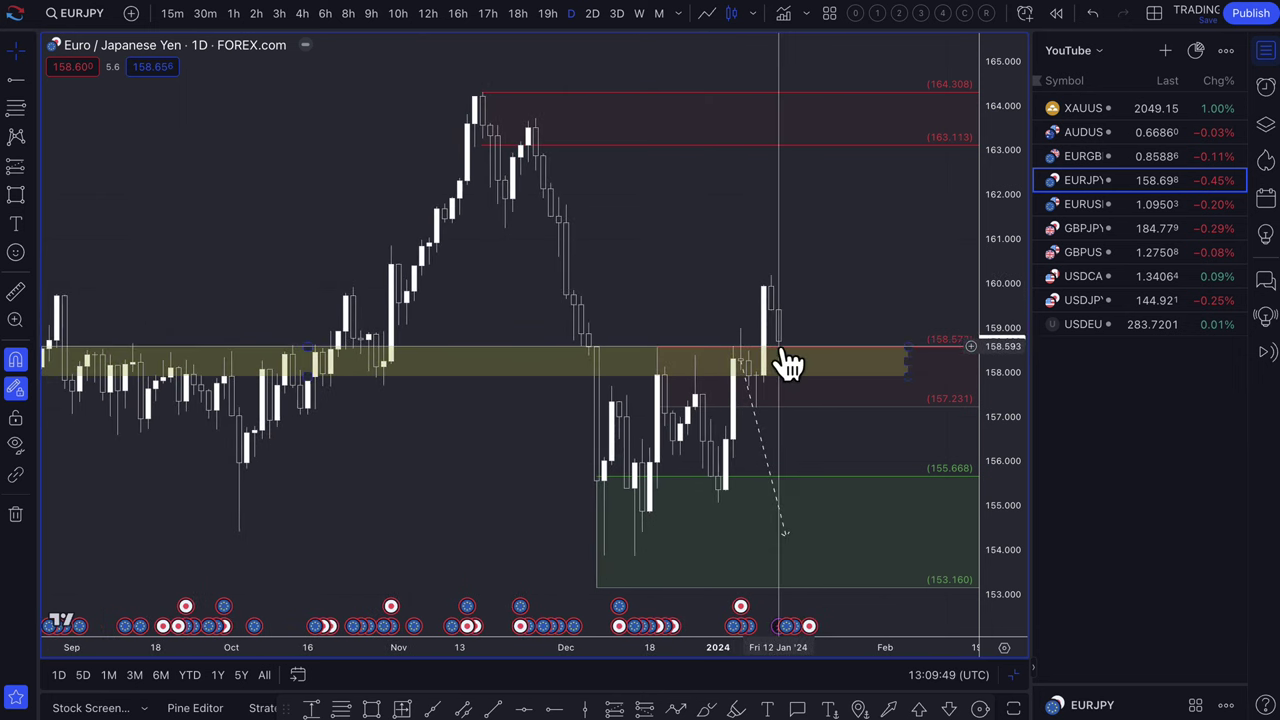
scroll(823, 351, "up", 3)
scroll(825, 355, "up", 1)
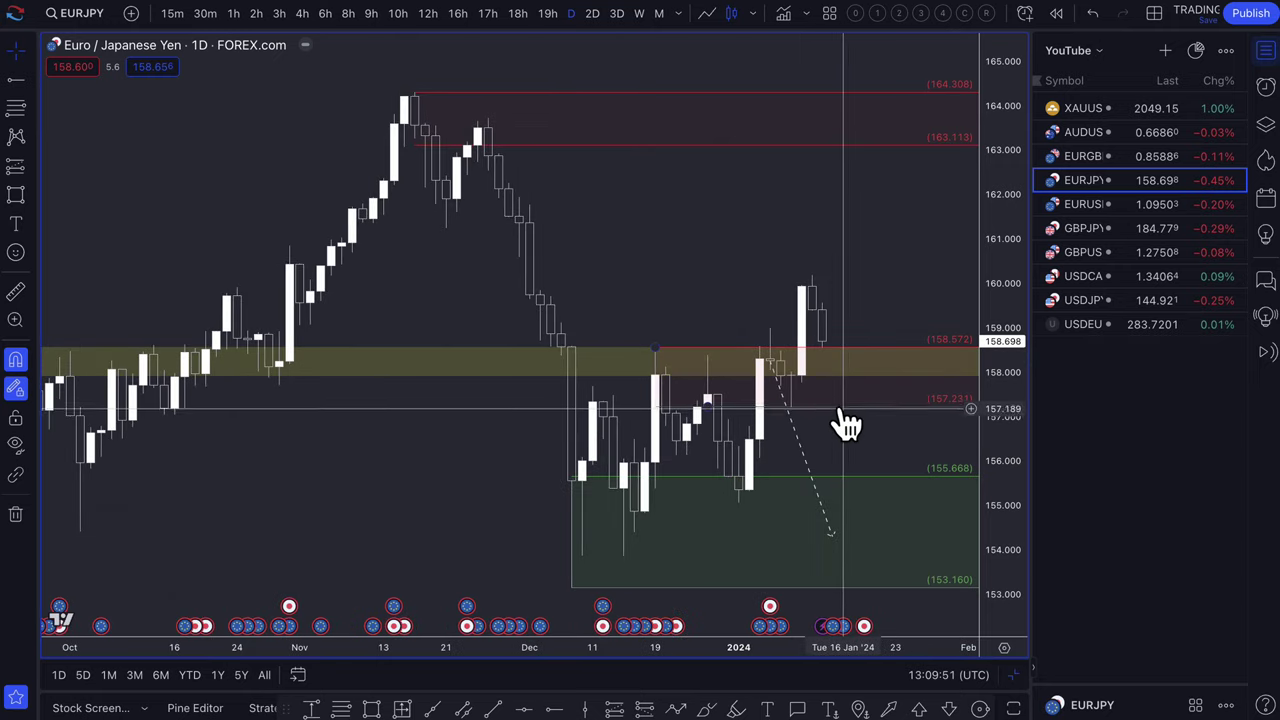
left_click(843, 412)
key("Delete")
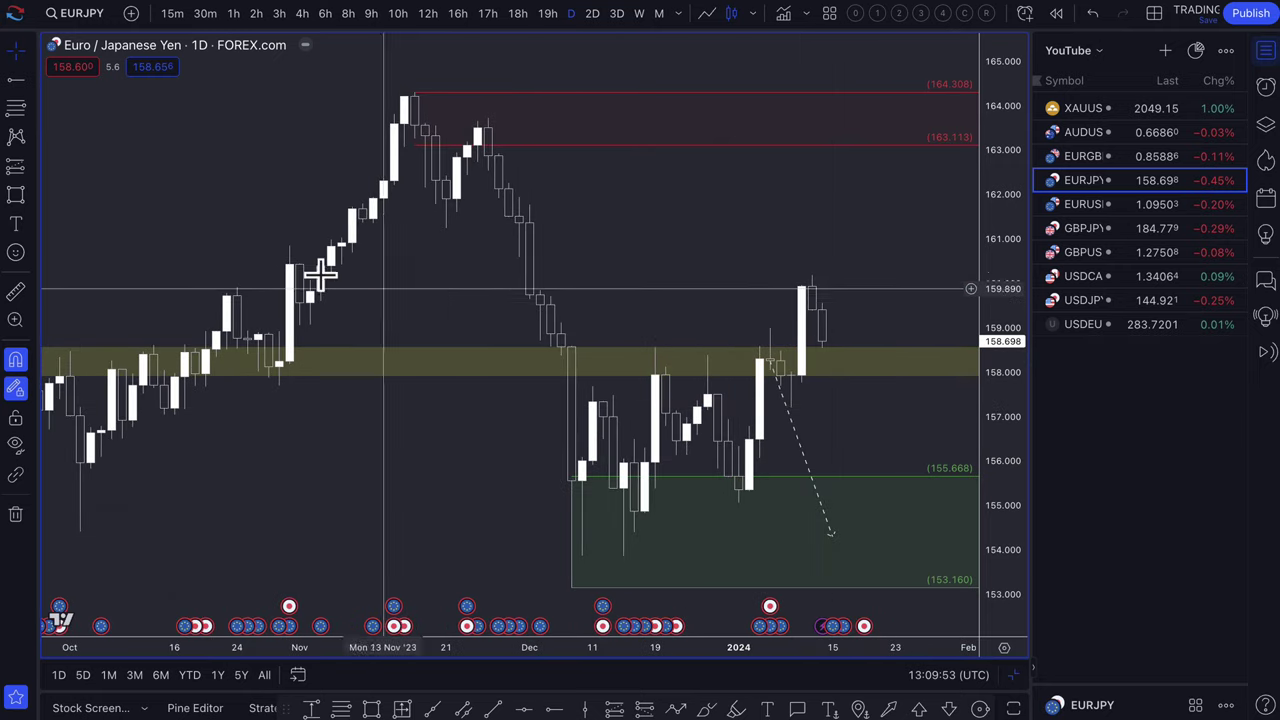
Draw a demand zone from 158.263 to 157.208 between the 8 January and 9 January candles
left_click(17, 109)
left_click(780, 361)
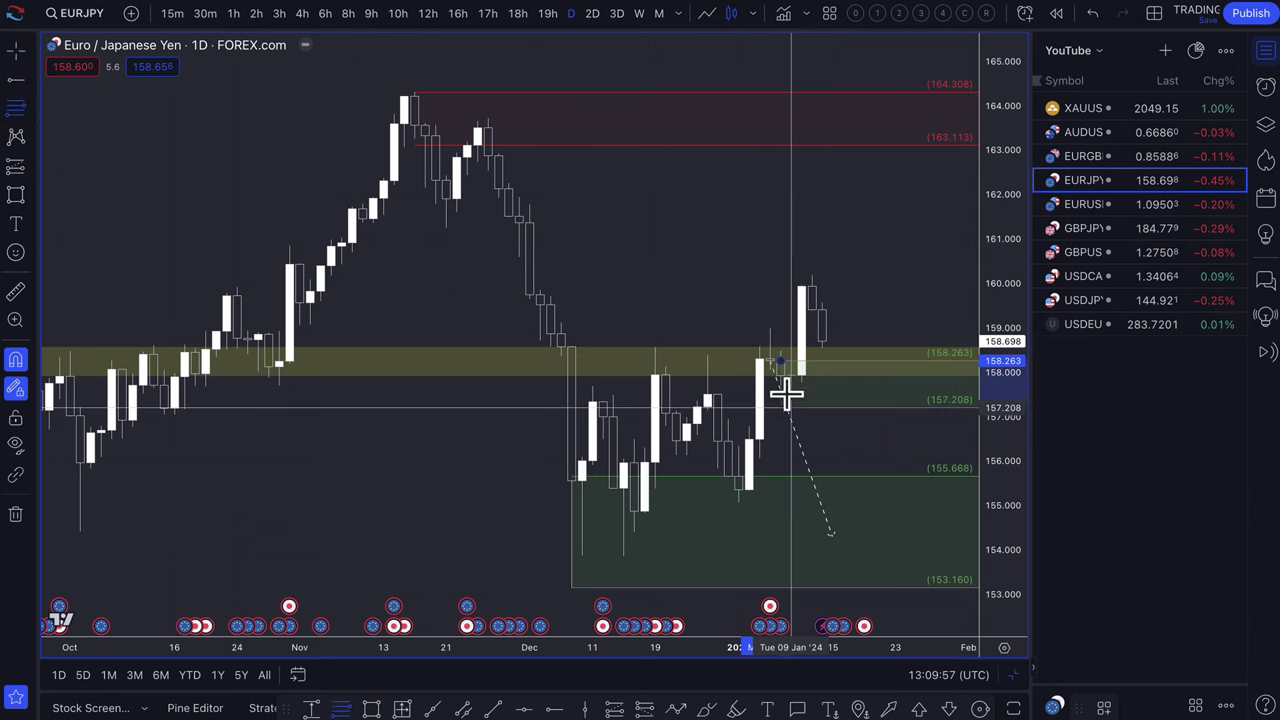
left_click(788, 404)
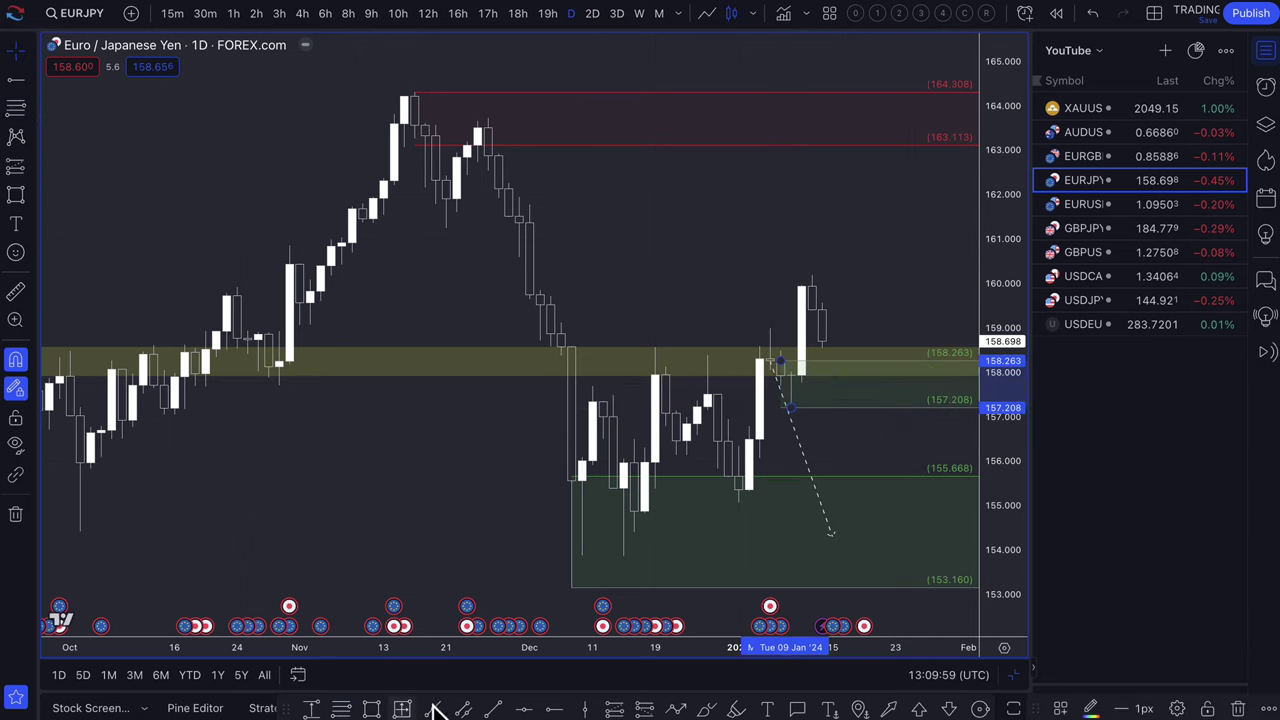
Draw a forecast path from the 12 January close down to about 157.7 on 16 January, then up to about 160.25 on 24 January
left_click(676, 708)
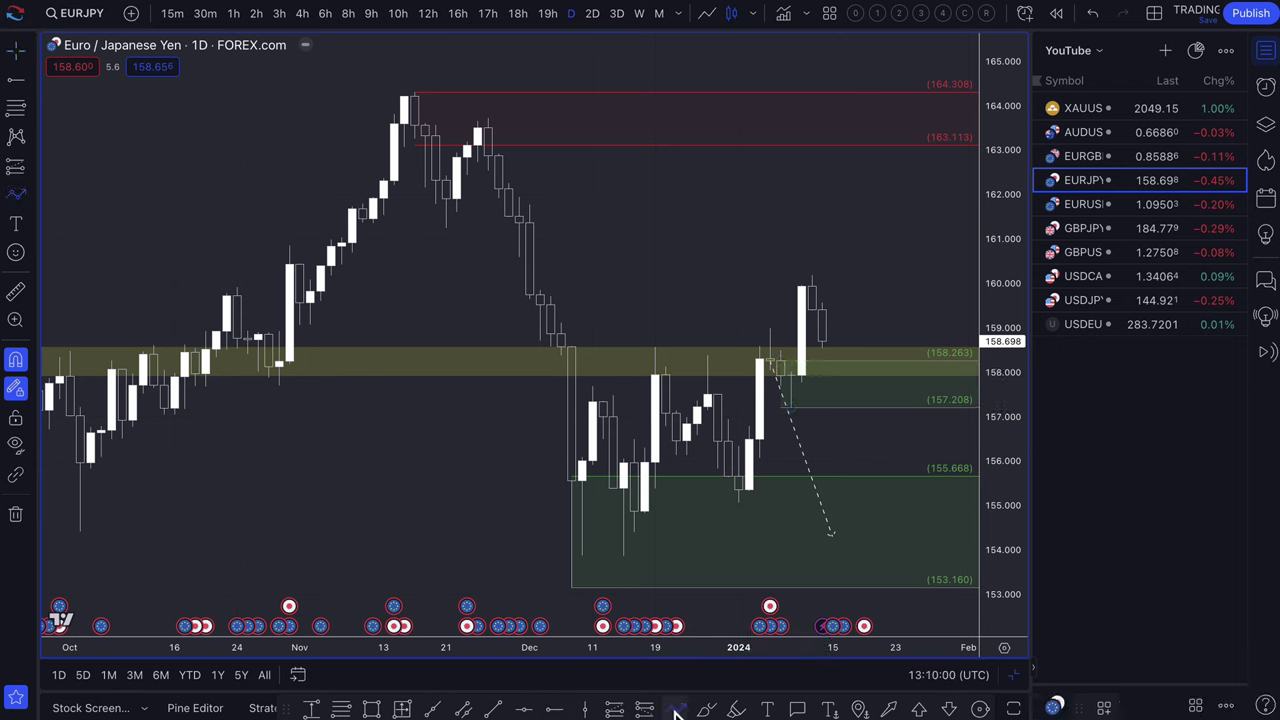
left_click(821, 340)
left_click(842, 384)
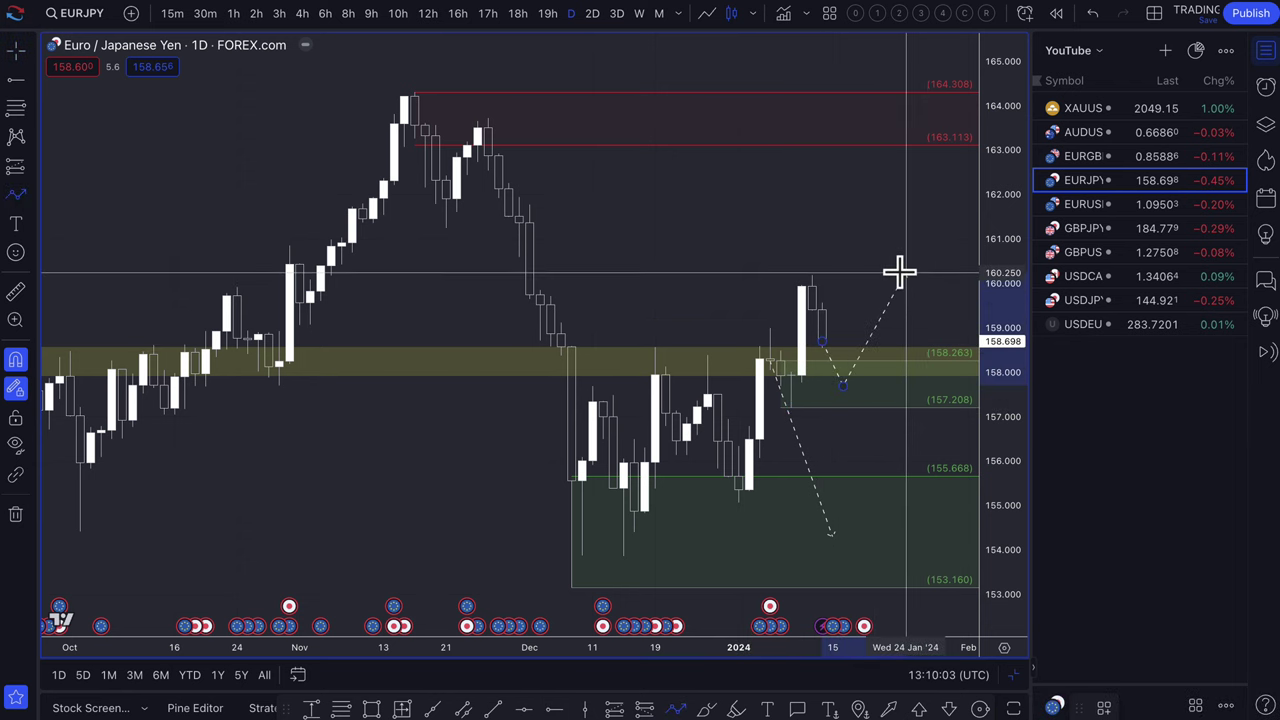
left_click(898, 270)
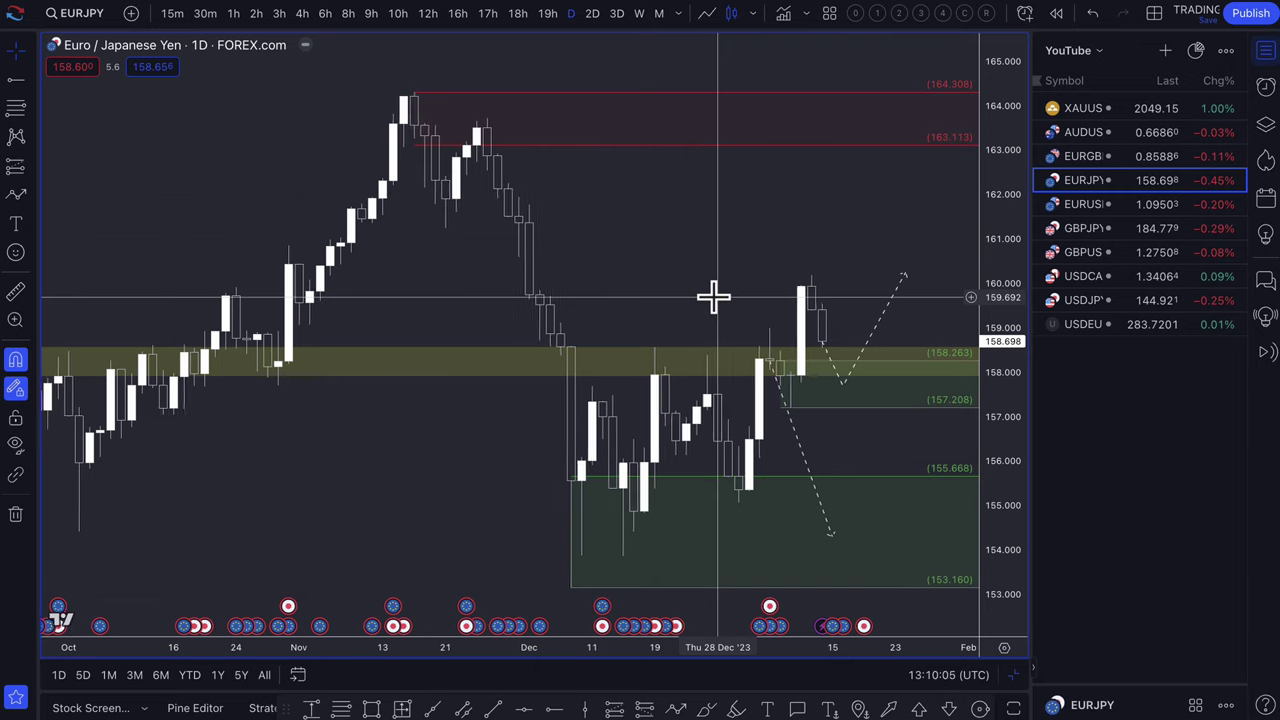
Lower the new forecast path's turning point to about 157.5 and raise its end to about 160.5 on 24 January
scroll(711, 294, "up", 2)
scroll(713, 296, "up", 2)
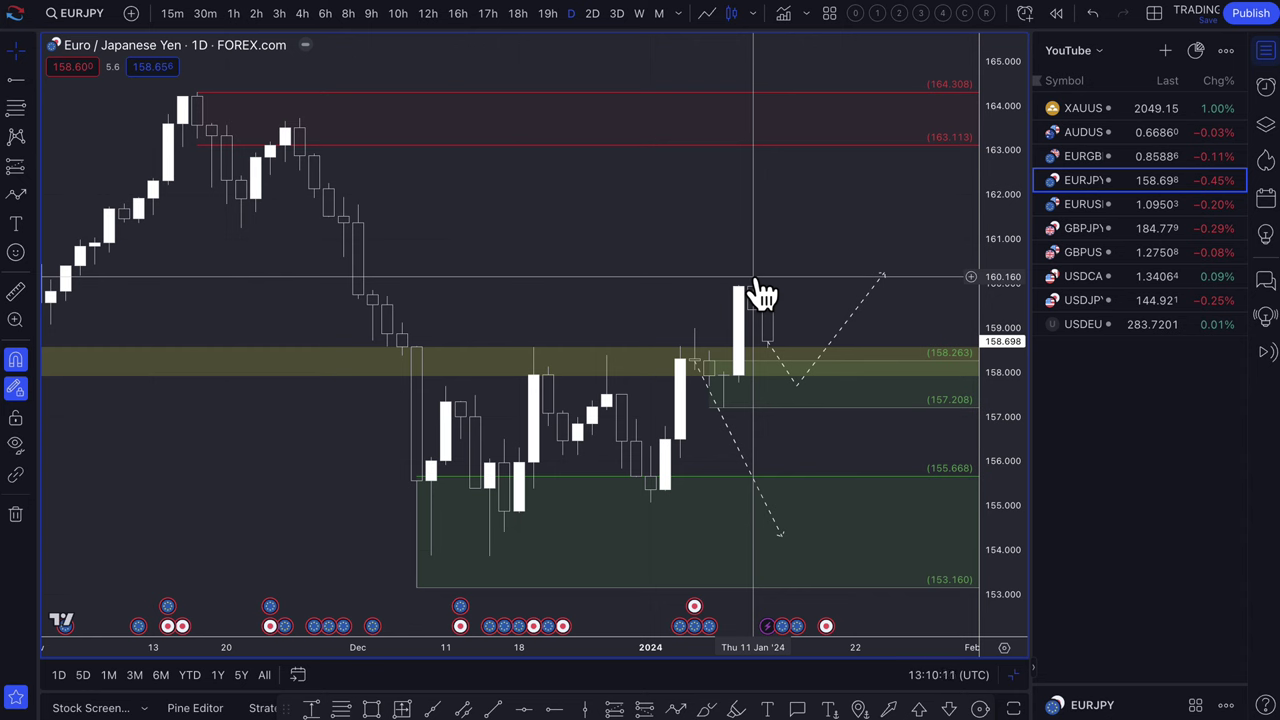
left_click(796, 398)
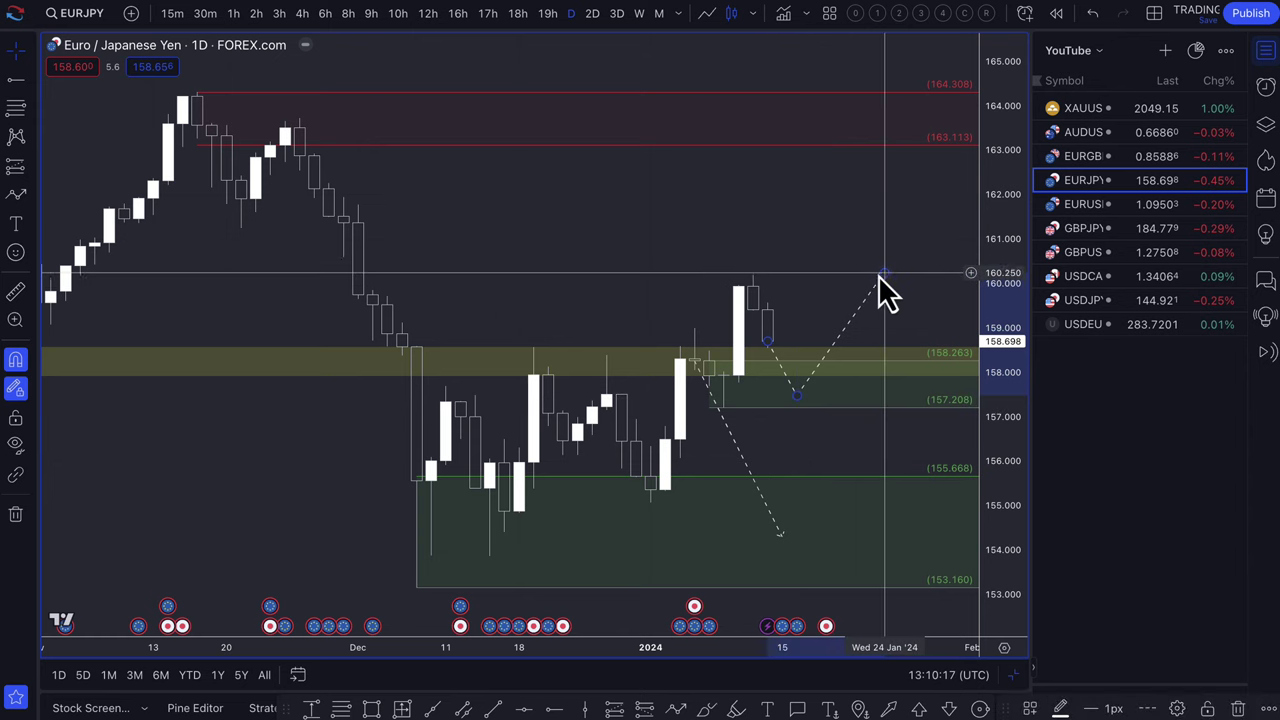
left_click_drag(858, 264, 840, 255)
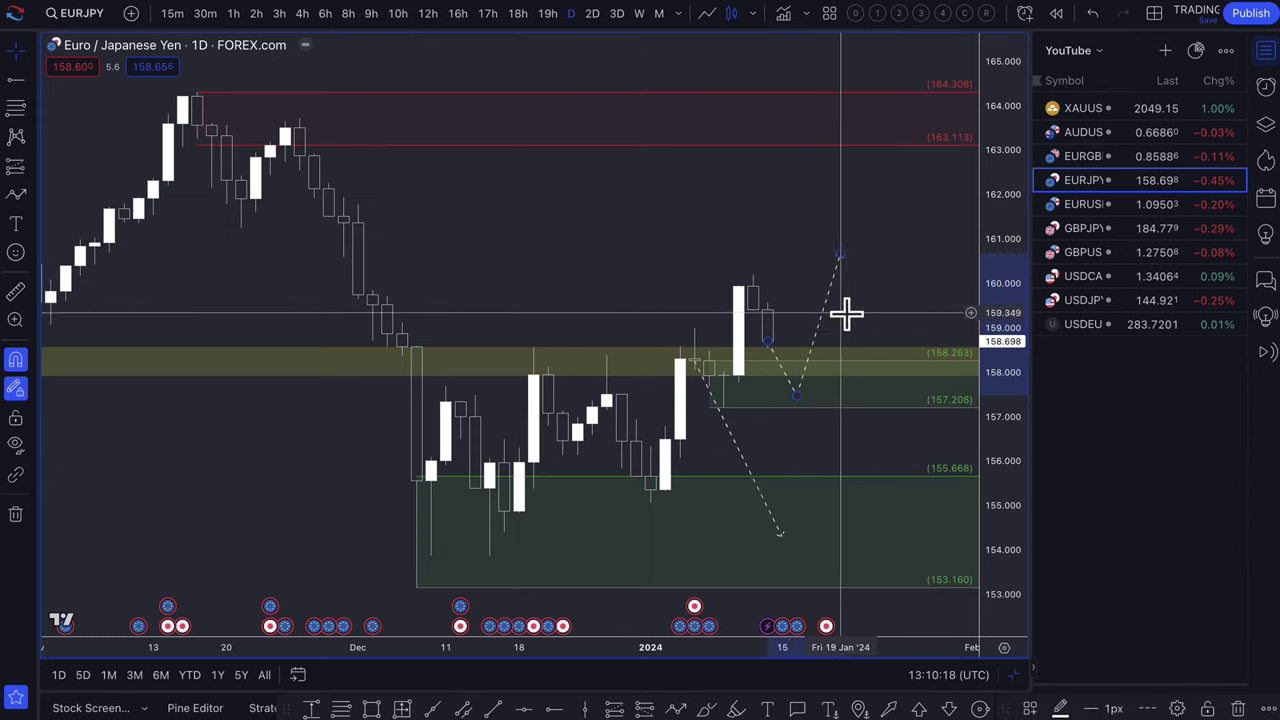
left_click(771, 350)
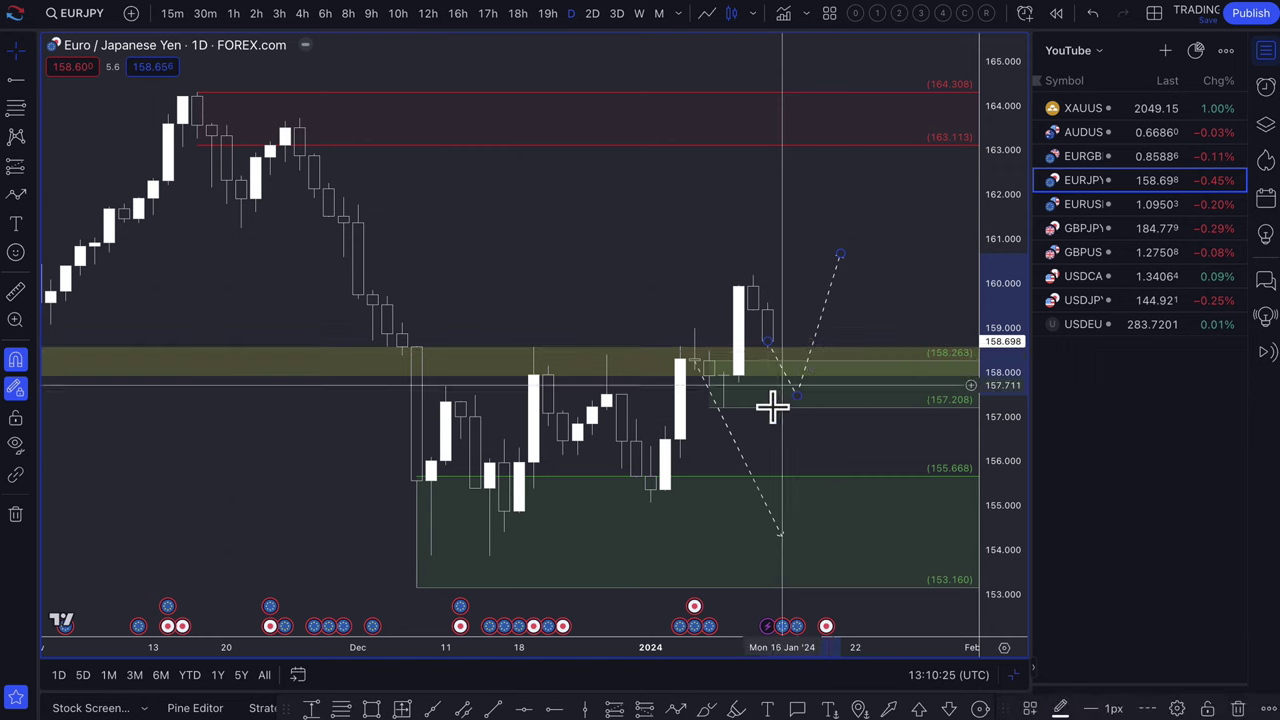
left_click(806, 345)
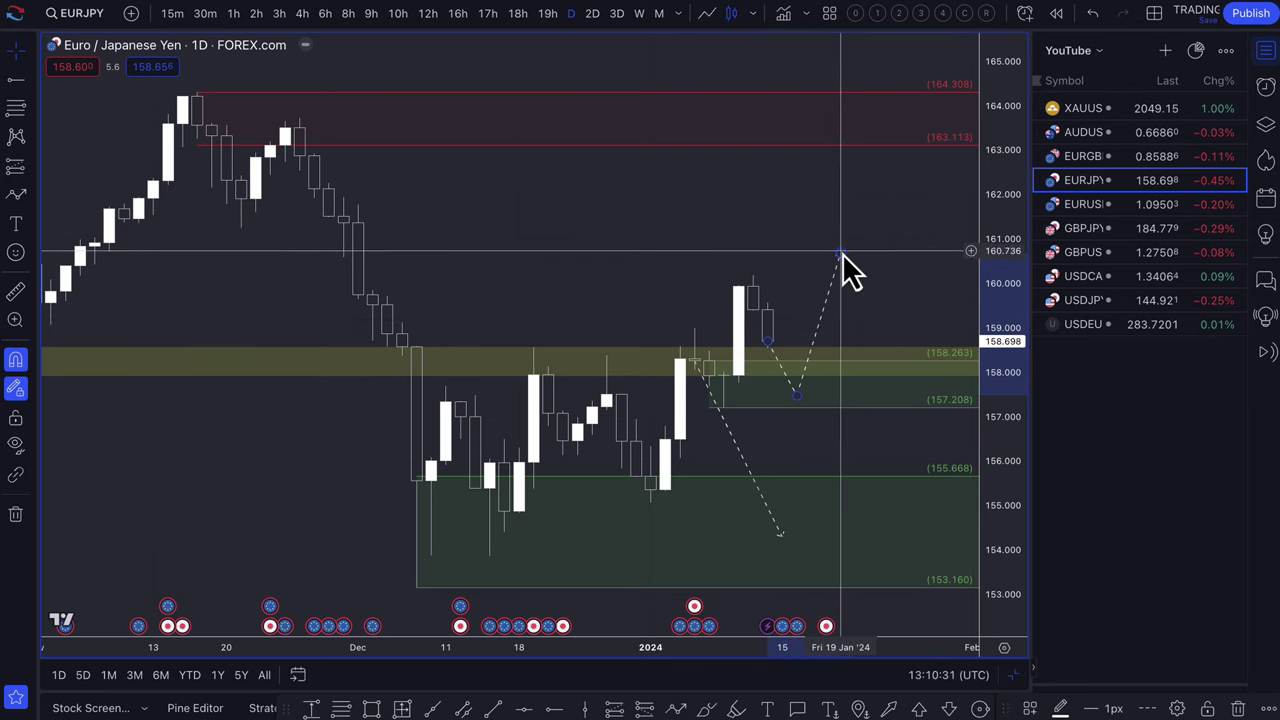
left_click_drag(840, 256, 882, 264)
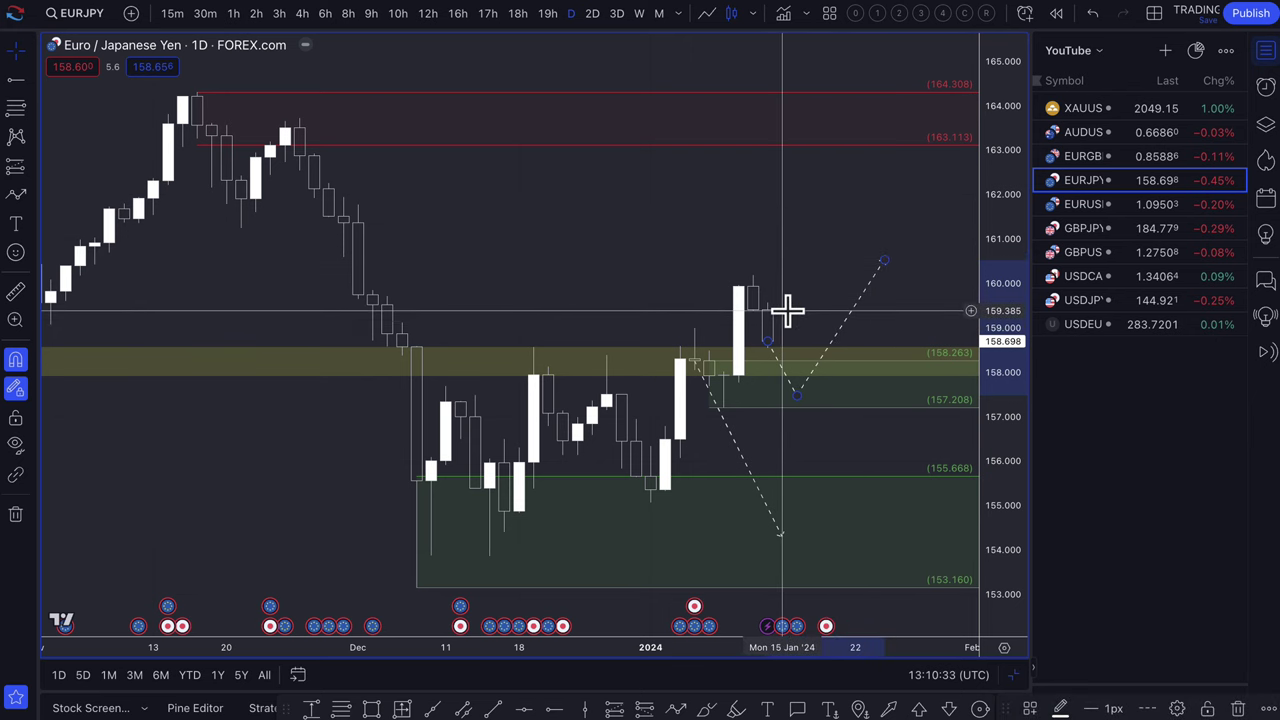
Draw a second forecast path from the 11 January high up to about 163.2 on 17 January and down to about 161.4 on 23 January
scroll(800, 335, "down", 1)
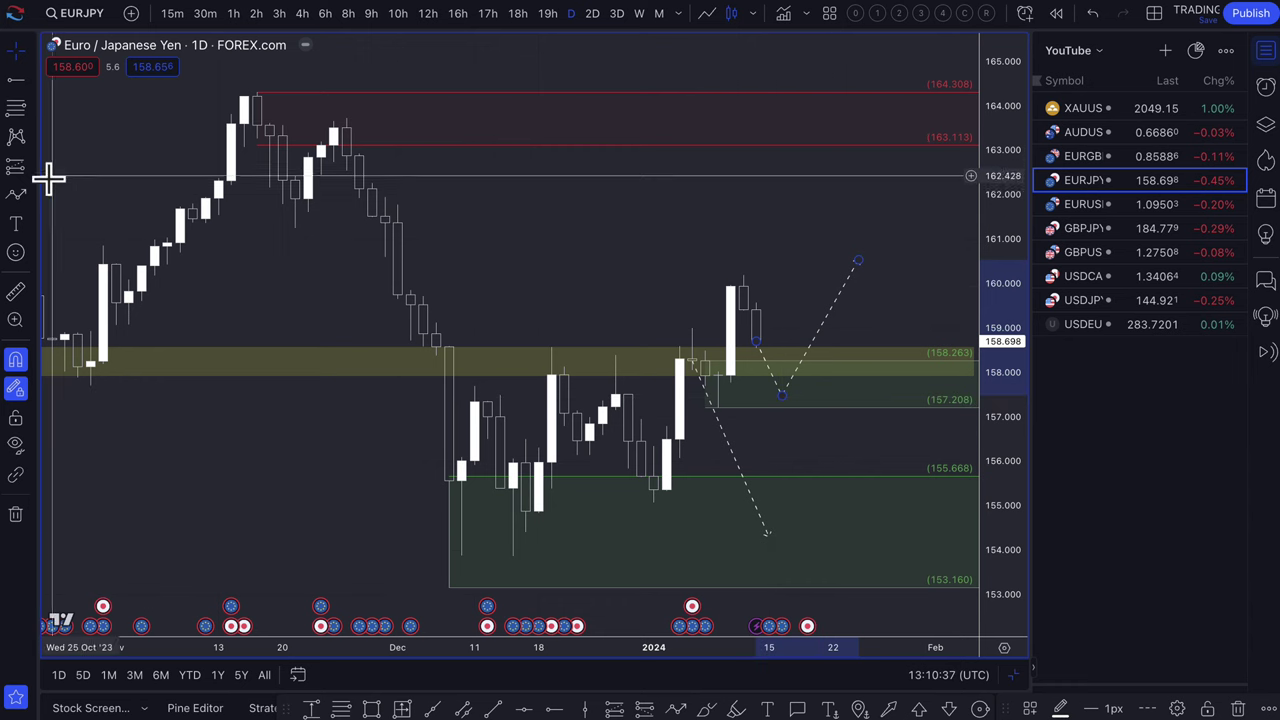
left_click(16, 196)
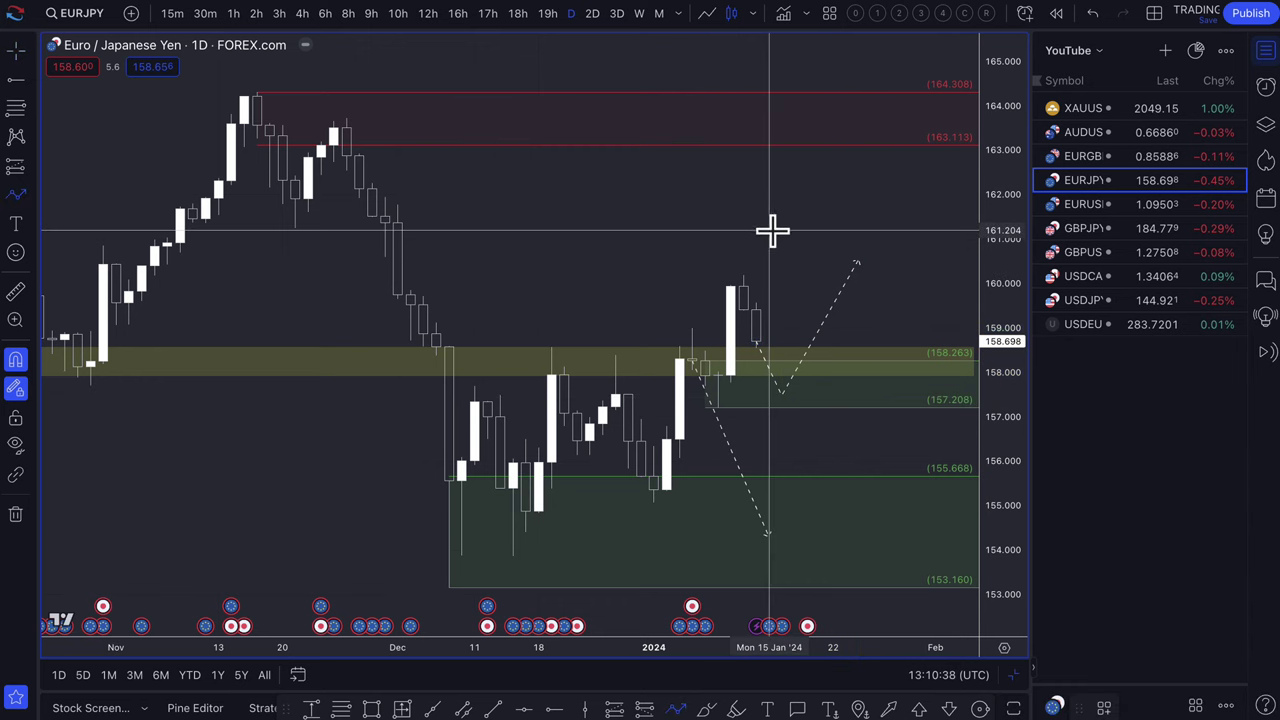
left_click(744, 274)
left_click(795, 139)
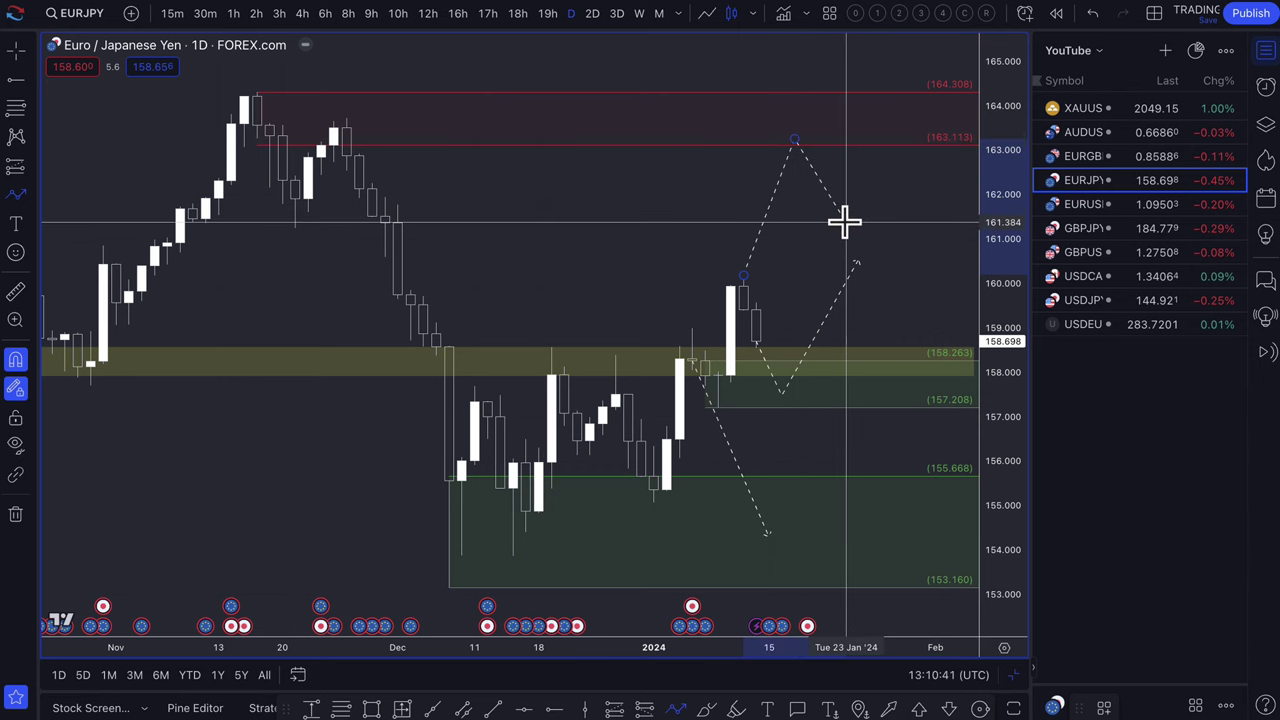
double_click(845, 222)
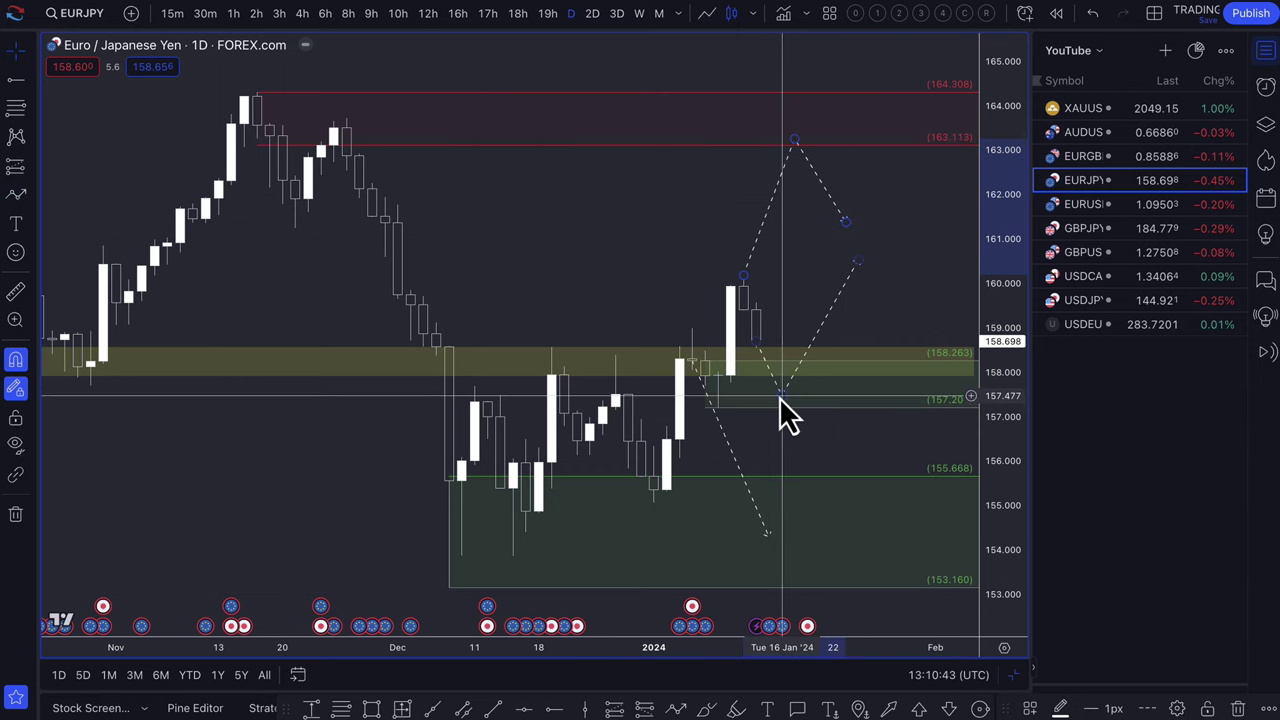
Move the lower forecast path's turning point down to about 155.9 on 16 January and its end to about 159.8 on 19 January
left_click_drag(779, 397, 782, 466)
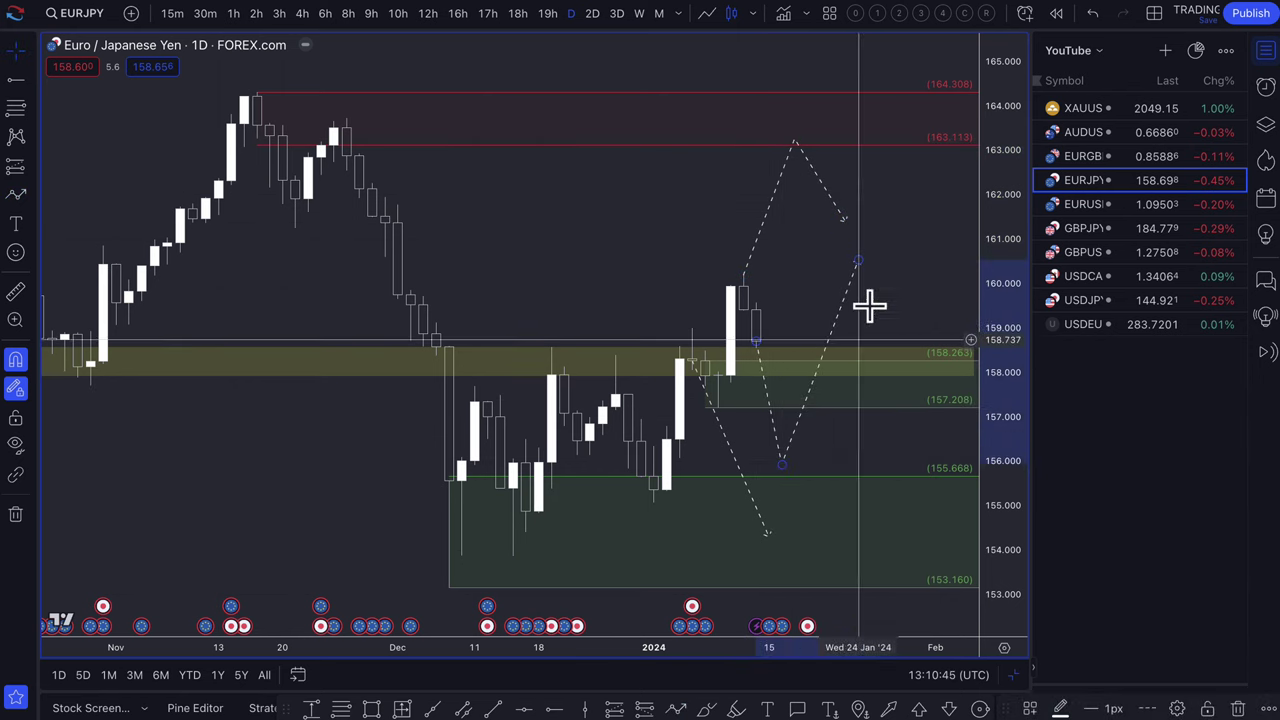
mouse_move(858, 262)
left_mouse_down()
mouse_move(815, 308)
mouse_move(820, 296)
left_mouse_up()
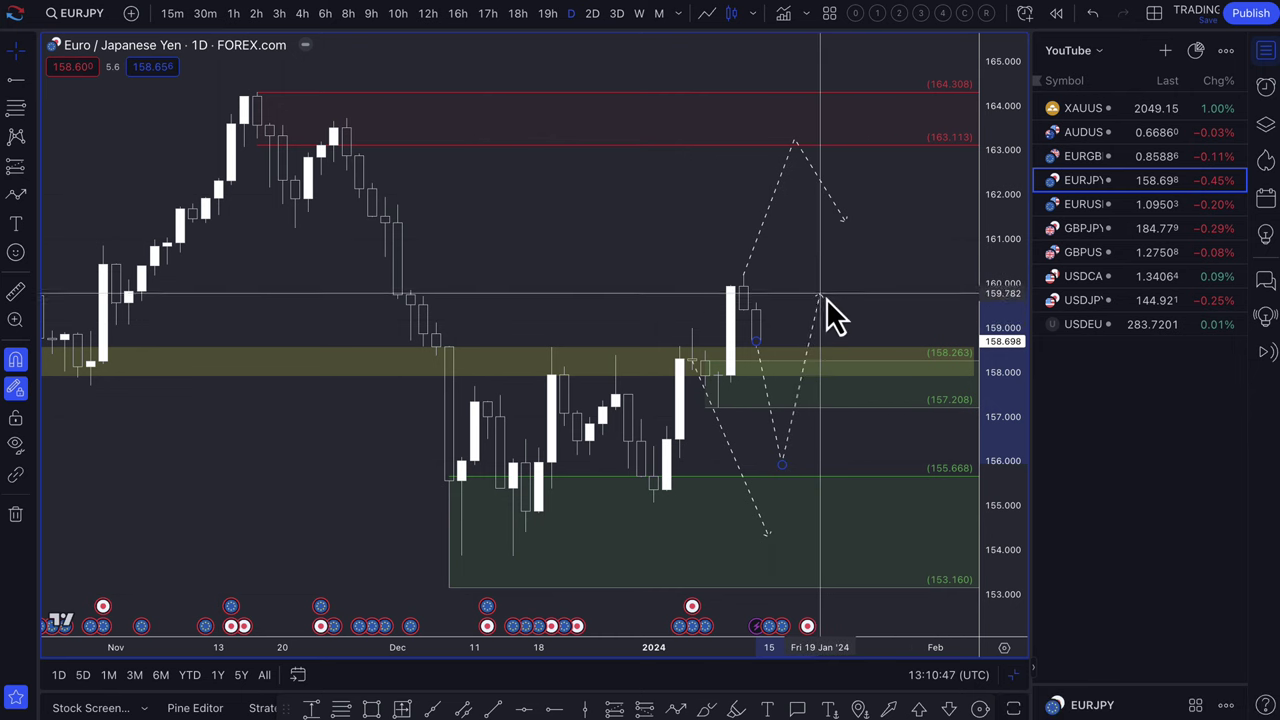
Switch to the EURGBP chart and delete both old dashed forecast paths
mouse_move(727, 305)
left_mouse_down()
mouse_move(757, 343)
mouse_move(823, 313)
left_mouse_up()
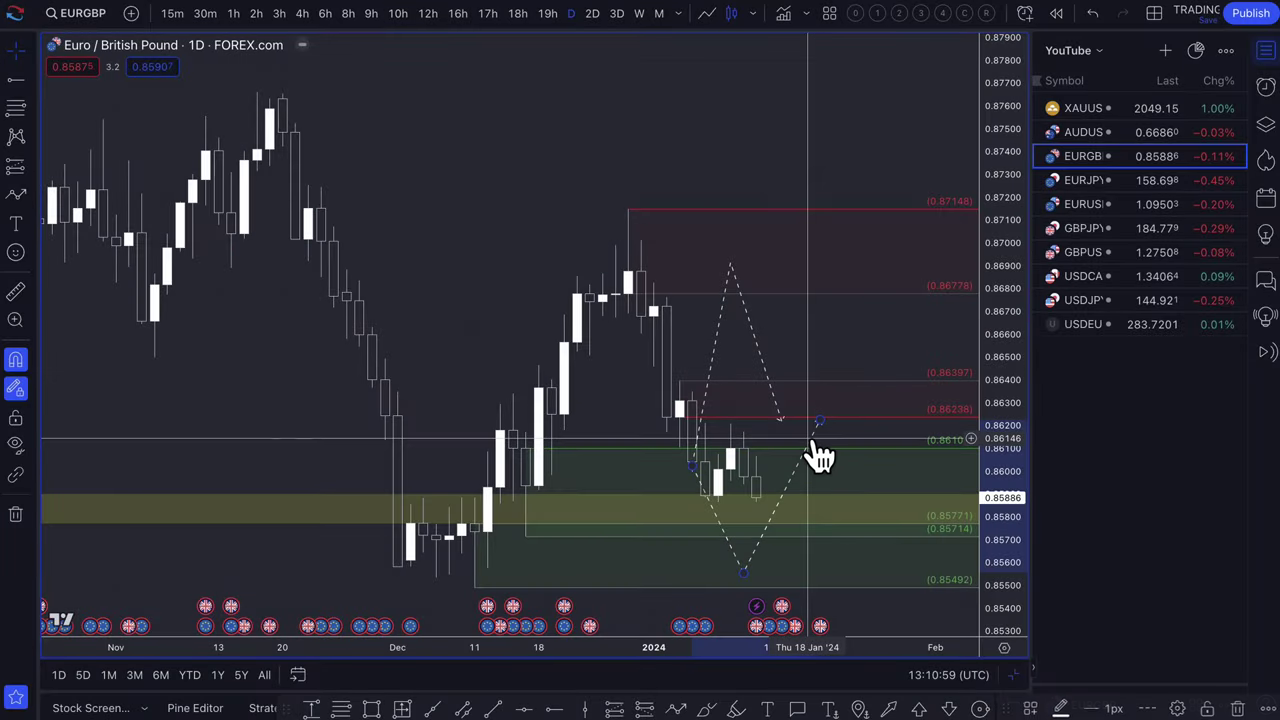
key("Delete")
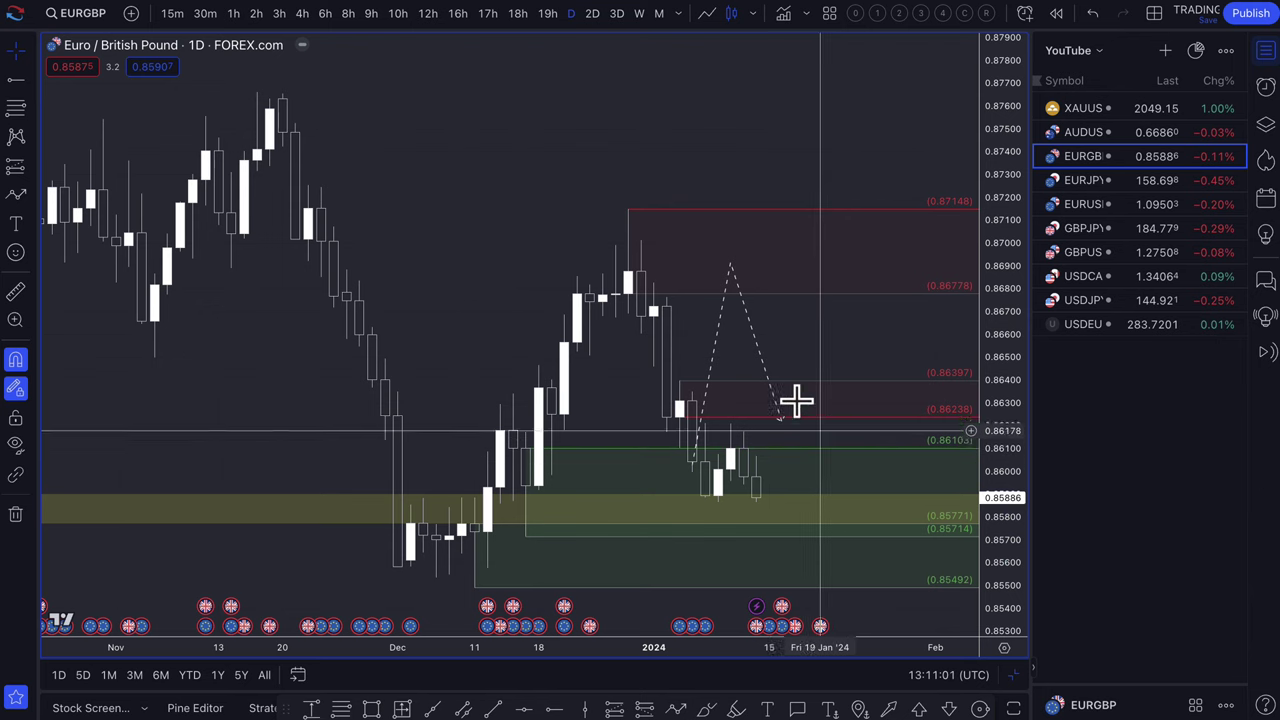
left_click(758, 342)
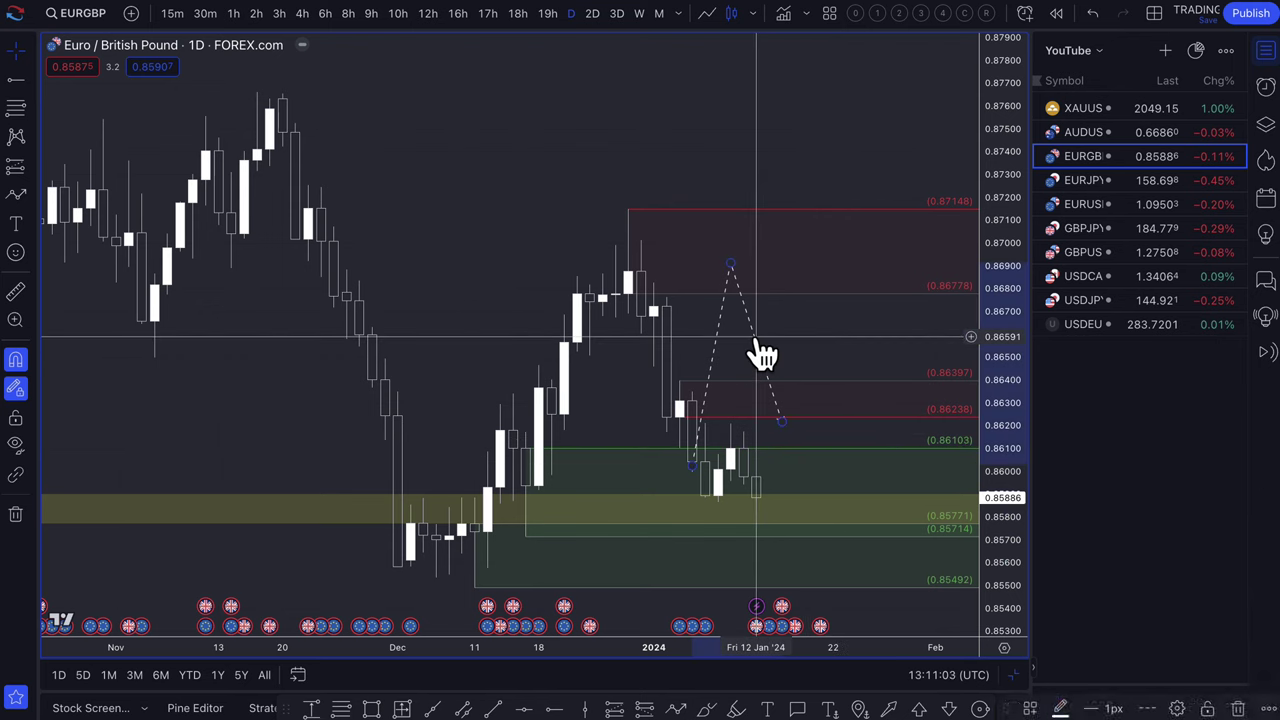
key("Delete")
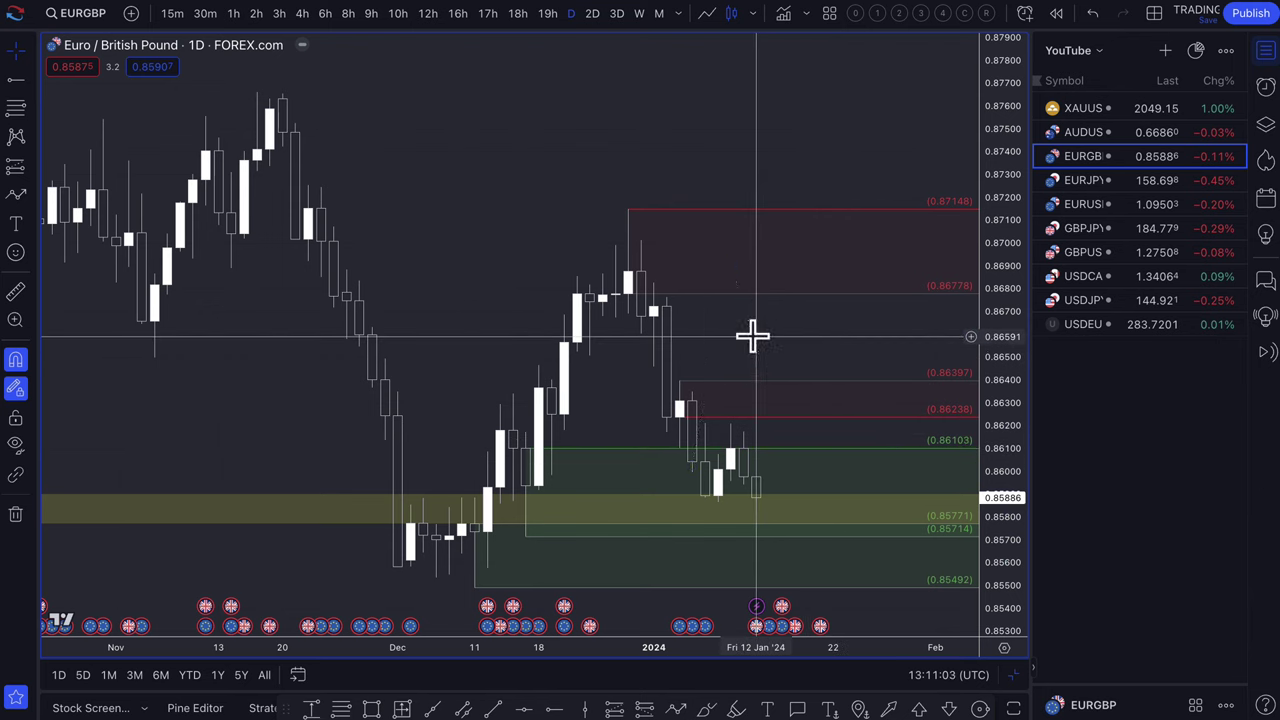
Draw a forecast path from the 12 January price up to about 0.8634 on 18 January and down to about 0.8598 on 22 January
left_click(15, 195)
left_click(757, 497)
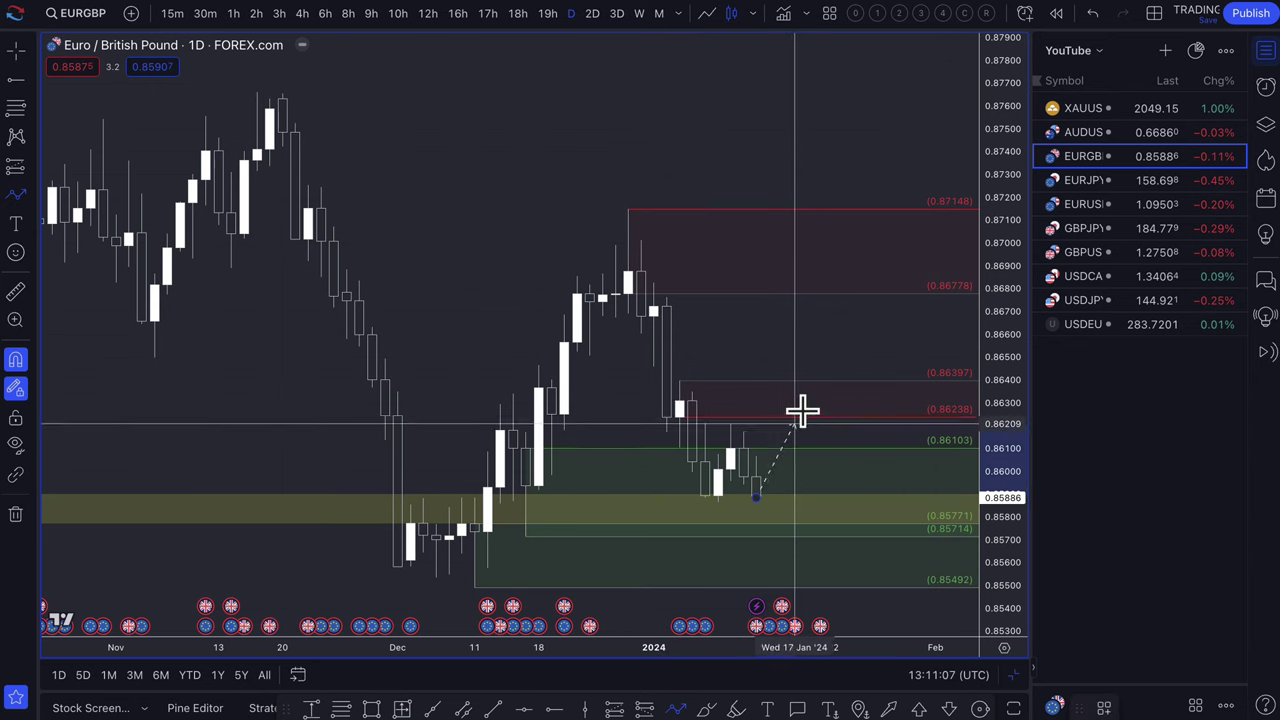
left_click(810, 415)
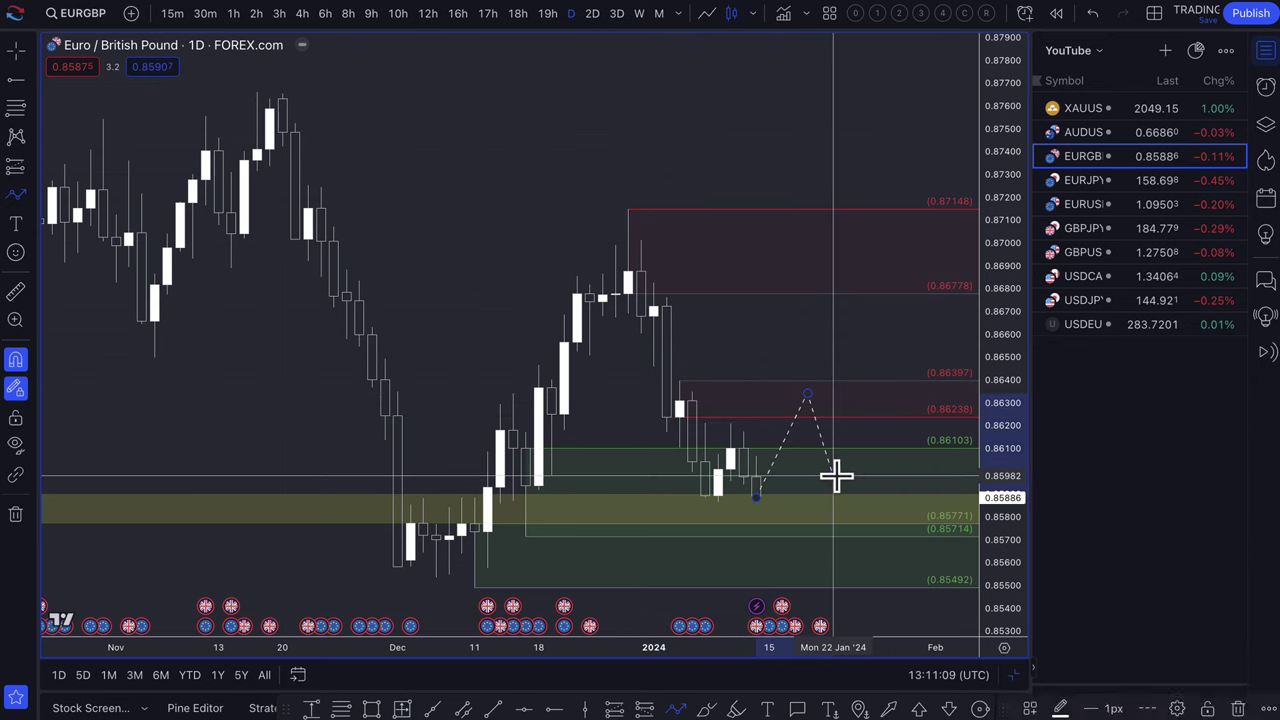
left_click(833, 474)
right_click(795, 395)
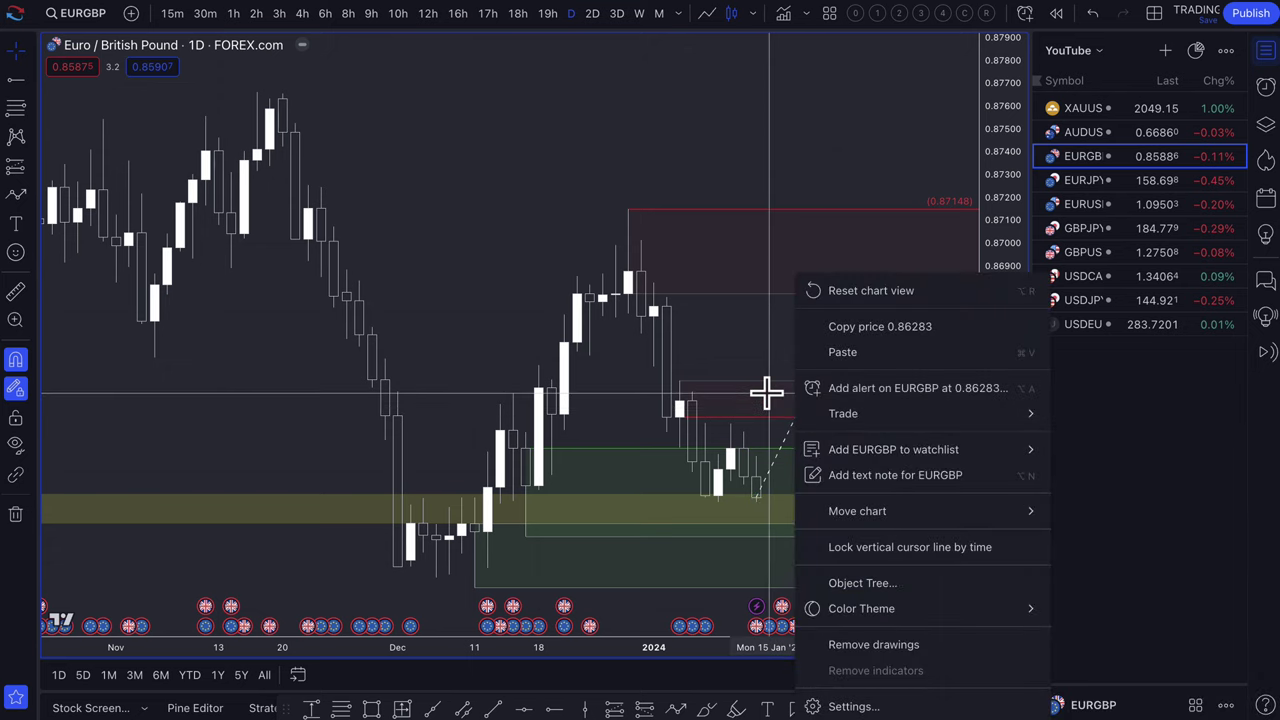
key("Escape")
Raise the EURGBP path's peak to about 0.867, then settle it at about 0.8634 on 17 January
left_click_drag(808, 395, 794, 309)
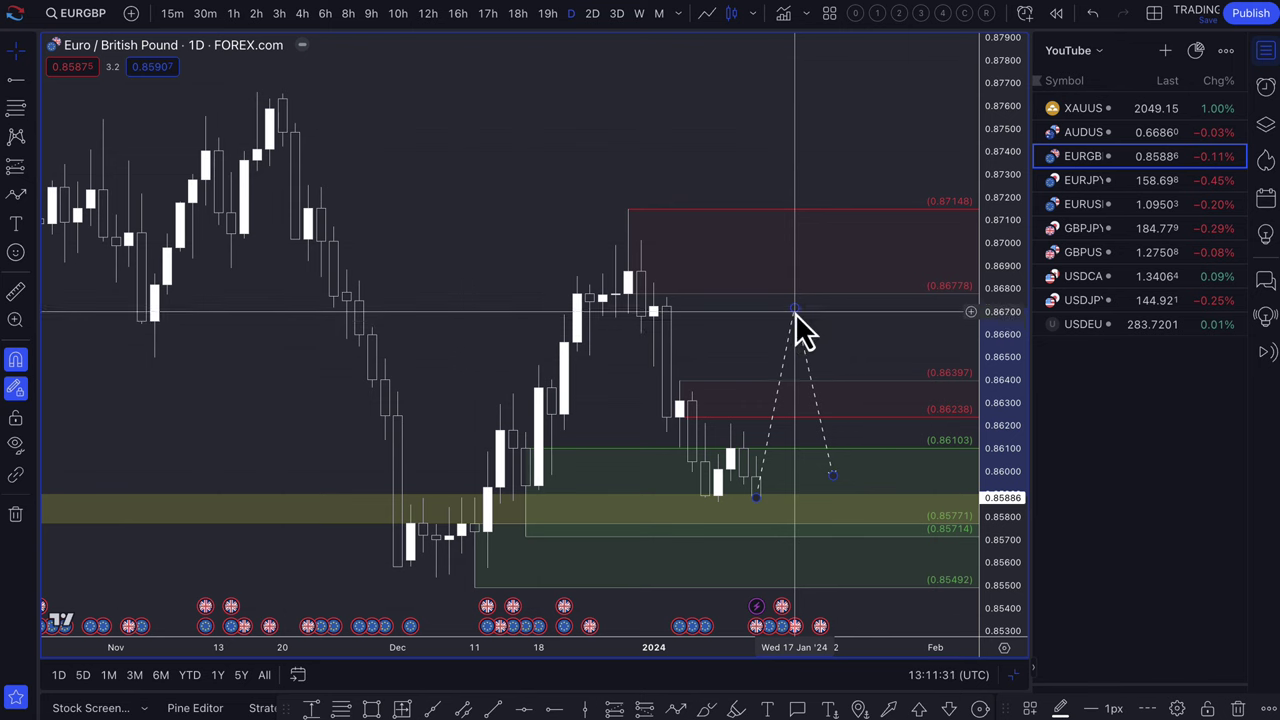
left_click_drag(795, 312, 795, 395)
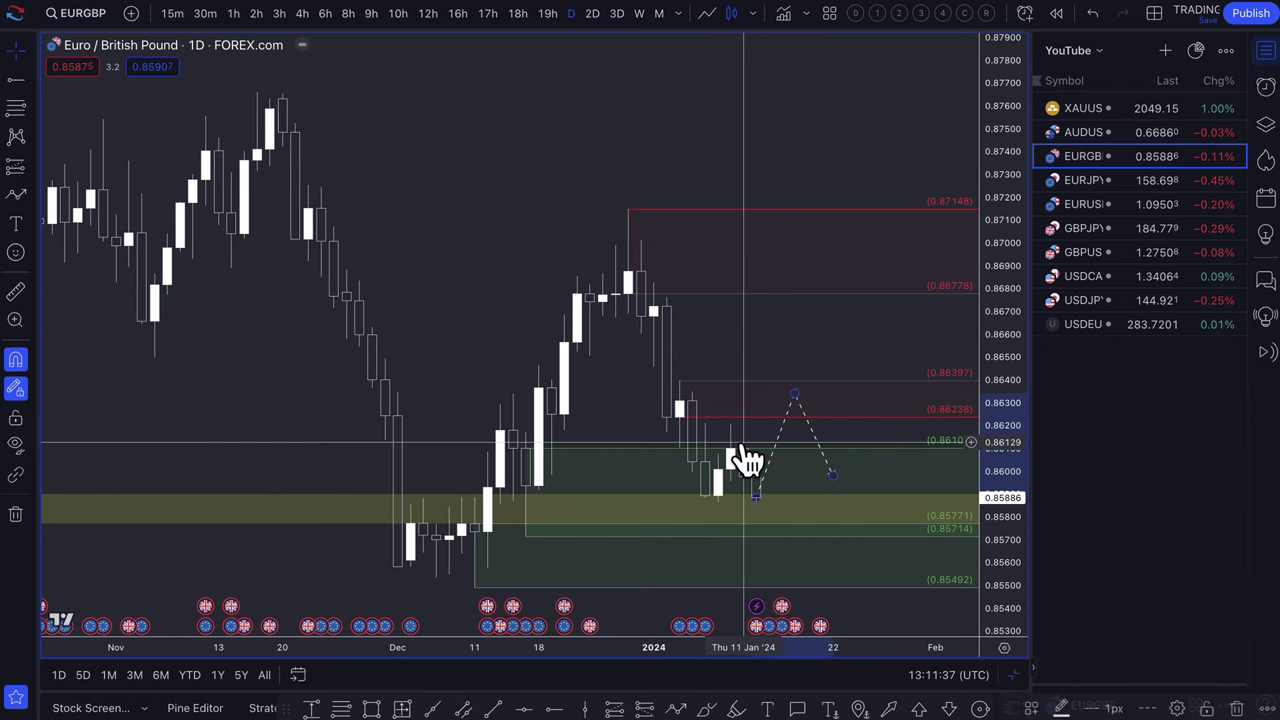
scroll(740, 450, "down", 4)
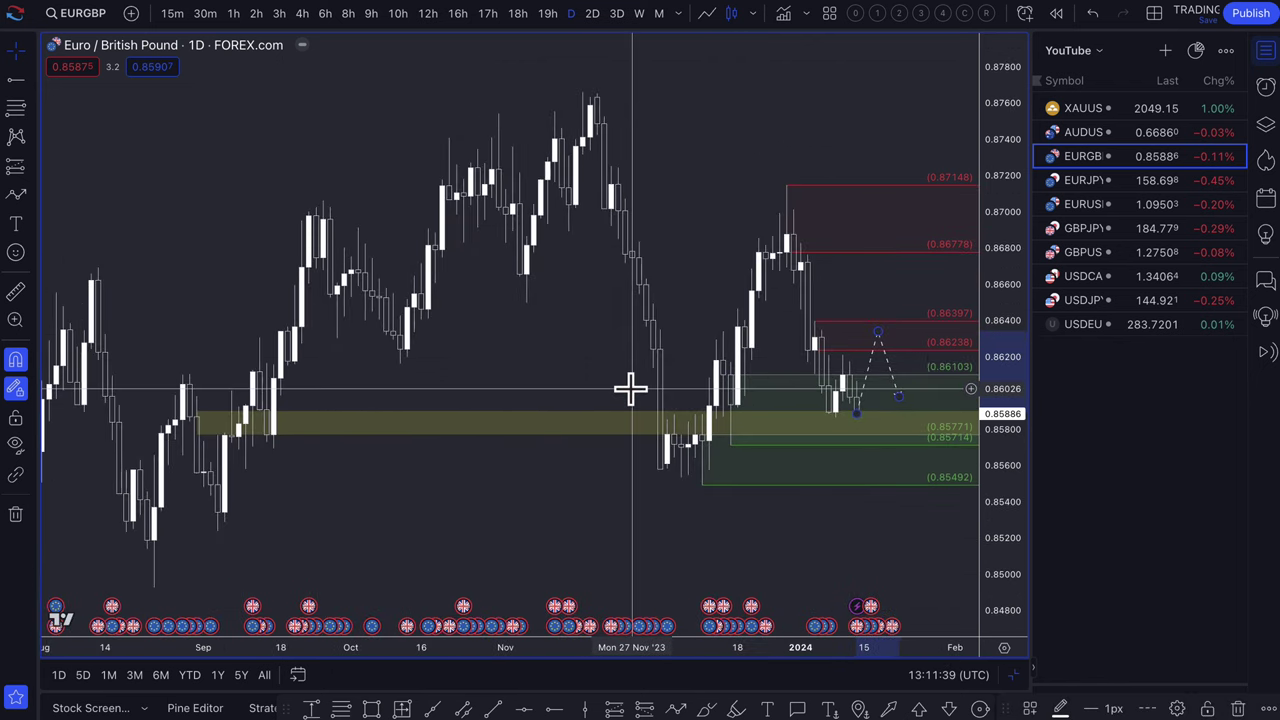
scroll(630, 389, "up", 2)
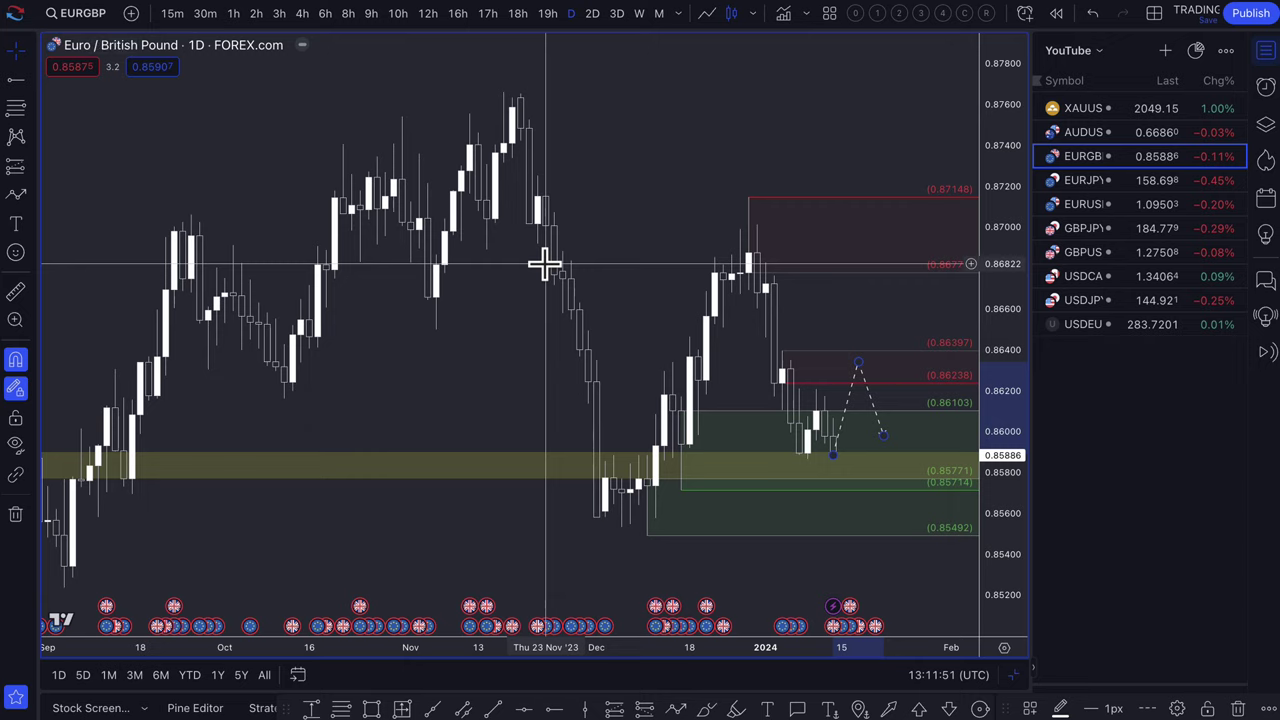
scroll(543, 263, "up", 4)
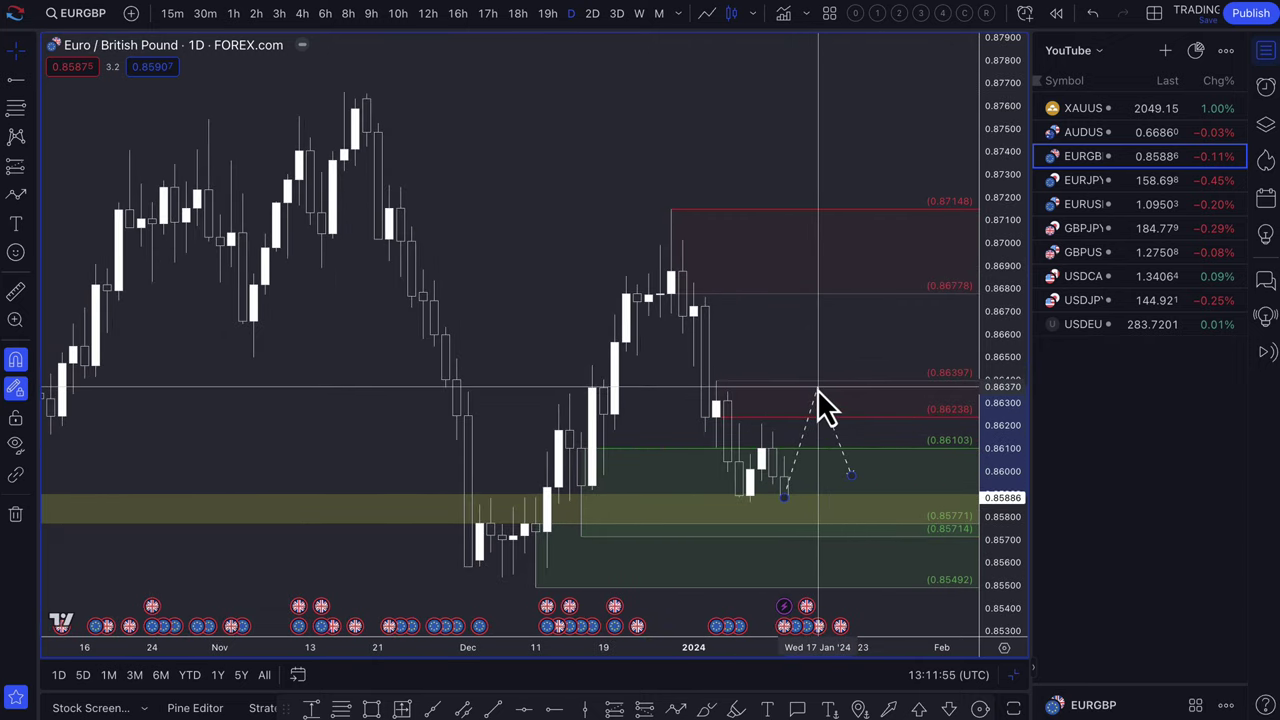
On AUDUSD, move the lower path's start to about 0.668 on 12 January and draw a zone at about 0.6664–0.6674 from 15 November to 23 January
scroll(865, 445, "down", 2)
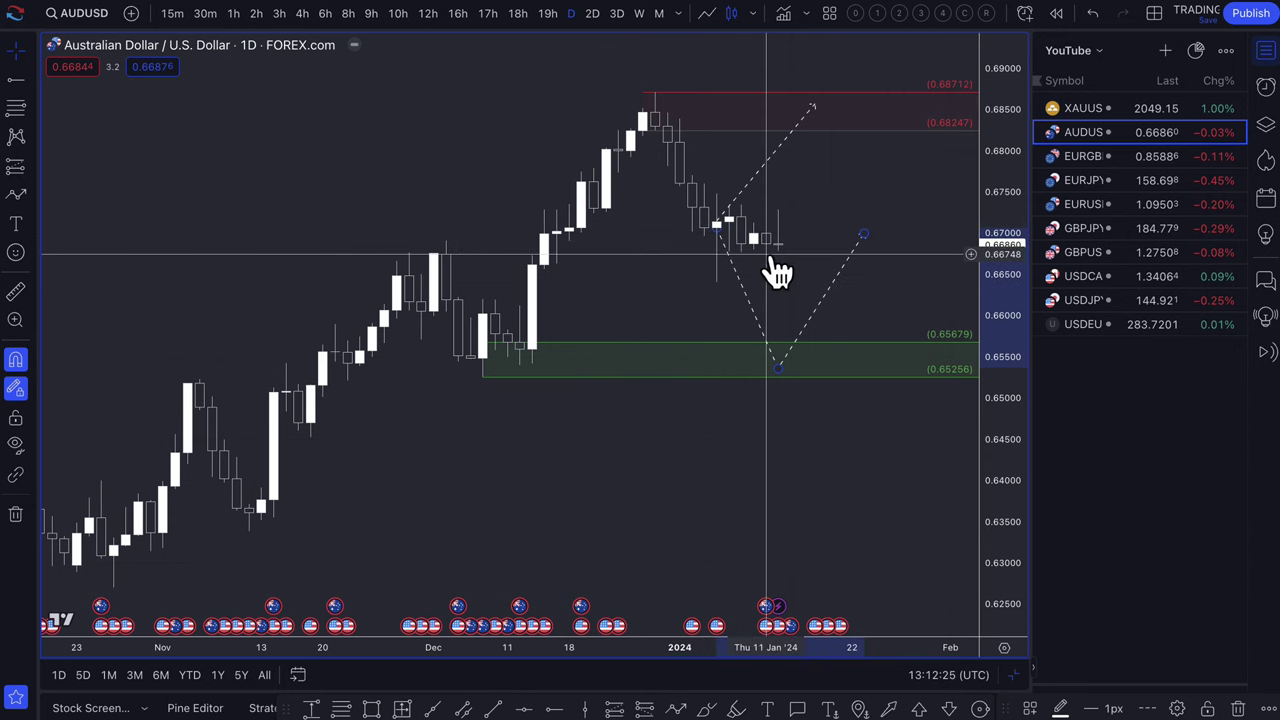
mouse_move(716, 227)
left_mouse_down()
mouse_move(726, 249)
mouse_move(775, 253)
left_mouse_up()
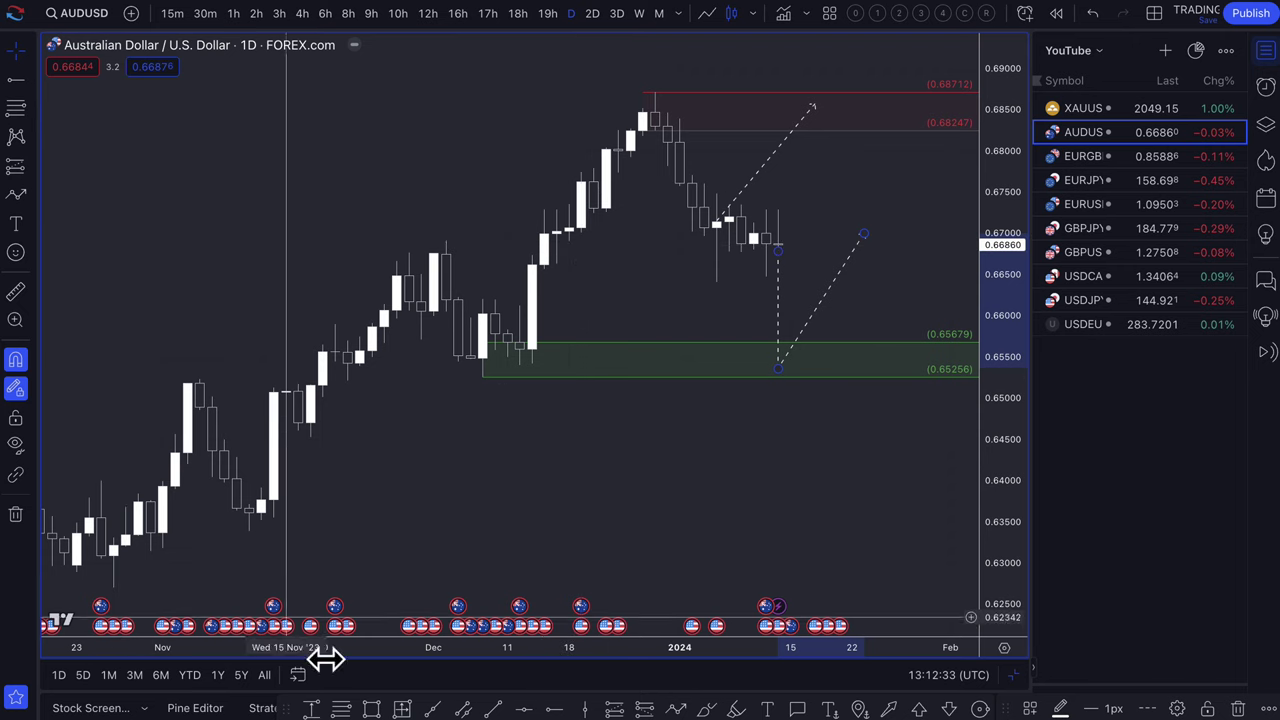
left_click(370, 708)
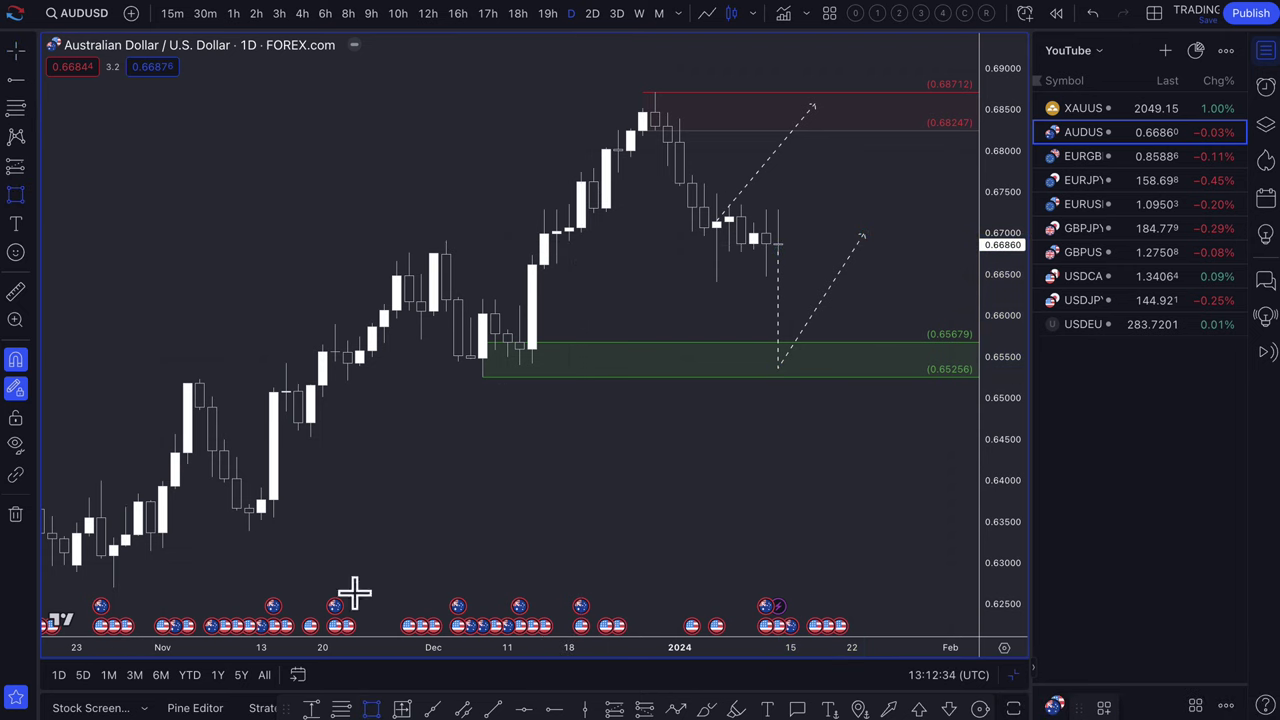
left_click(287, 257)
left_click(862, 262)
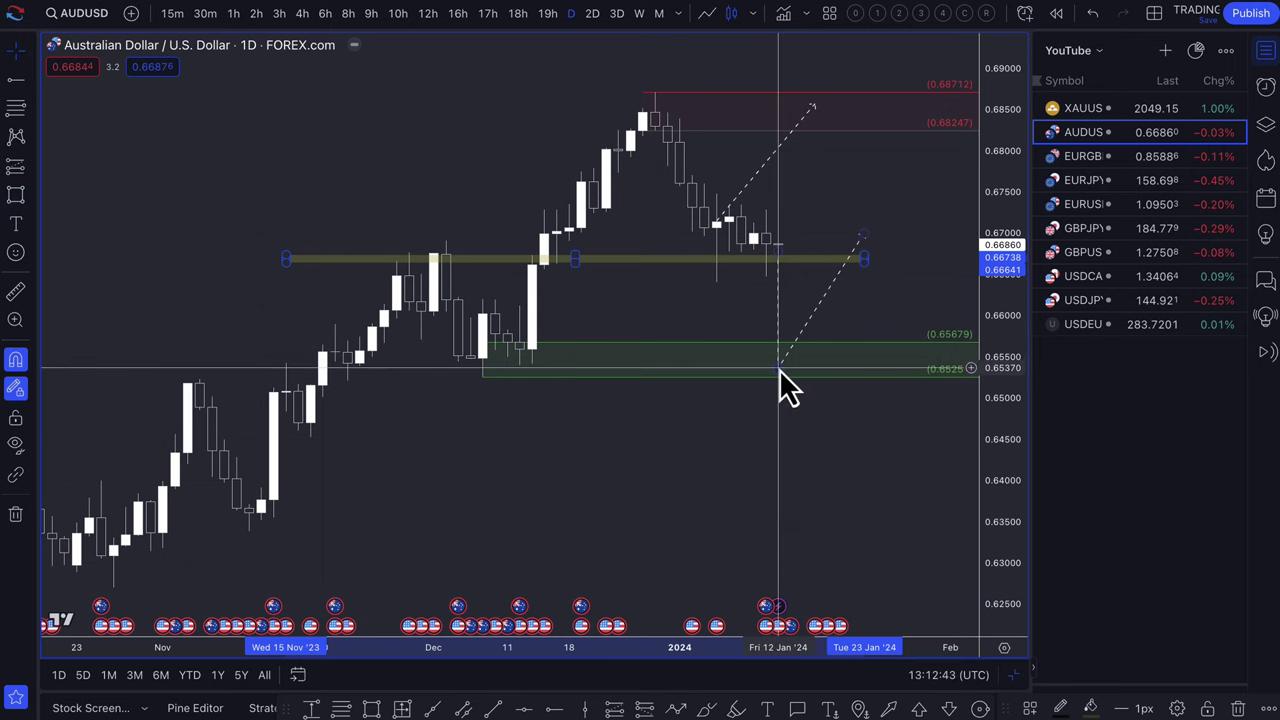
Move the lower AUDUSD path's turning point to about 0.657 on 16 January
left_click_drag(781, 365, 803, 343)
scroll(803, 343, "up", 2)
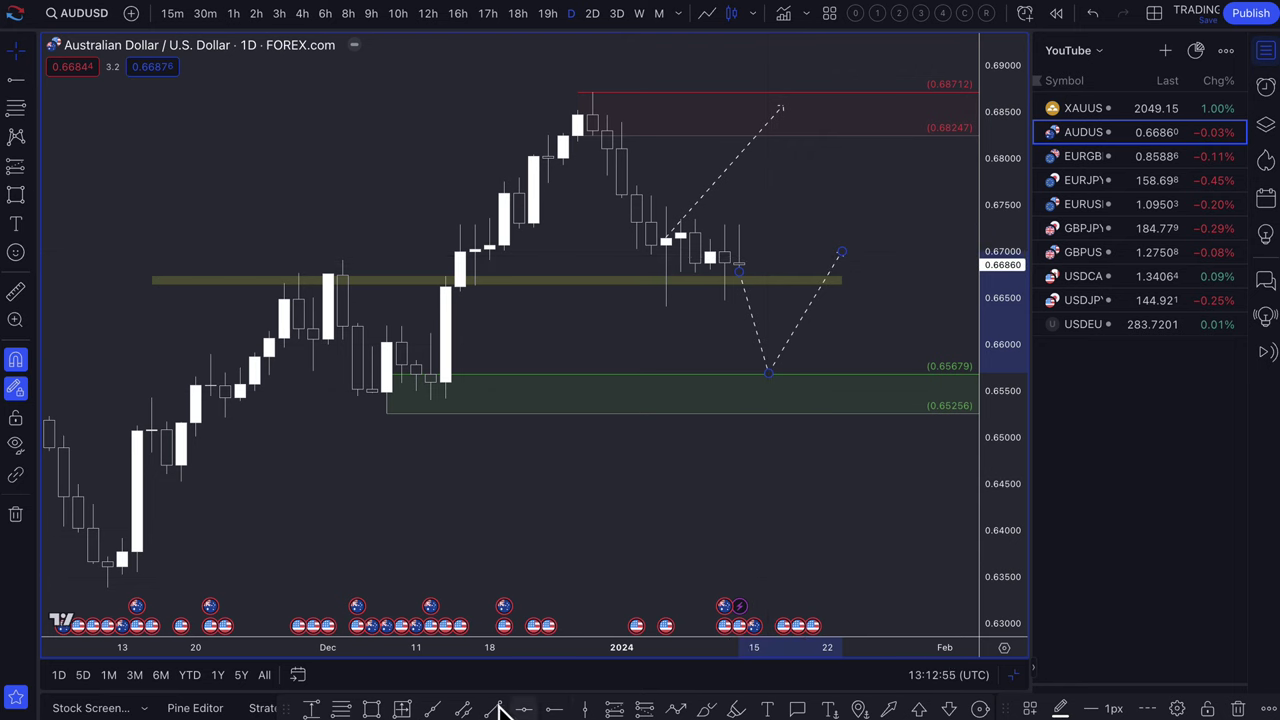
Draw a path from the 12 January high to about 0.6837 on 18 January and 0.670 on 26 January, and delete the old upper path
left_click(678, 709)
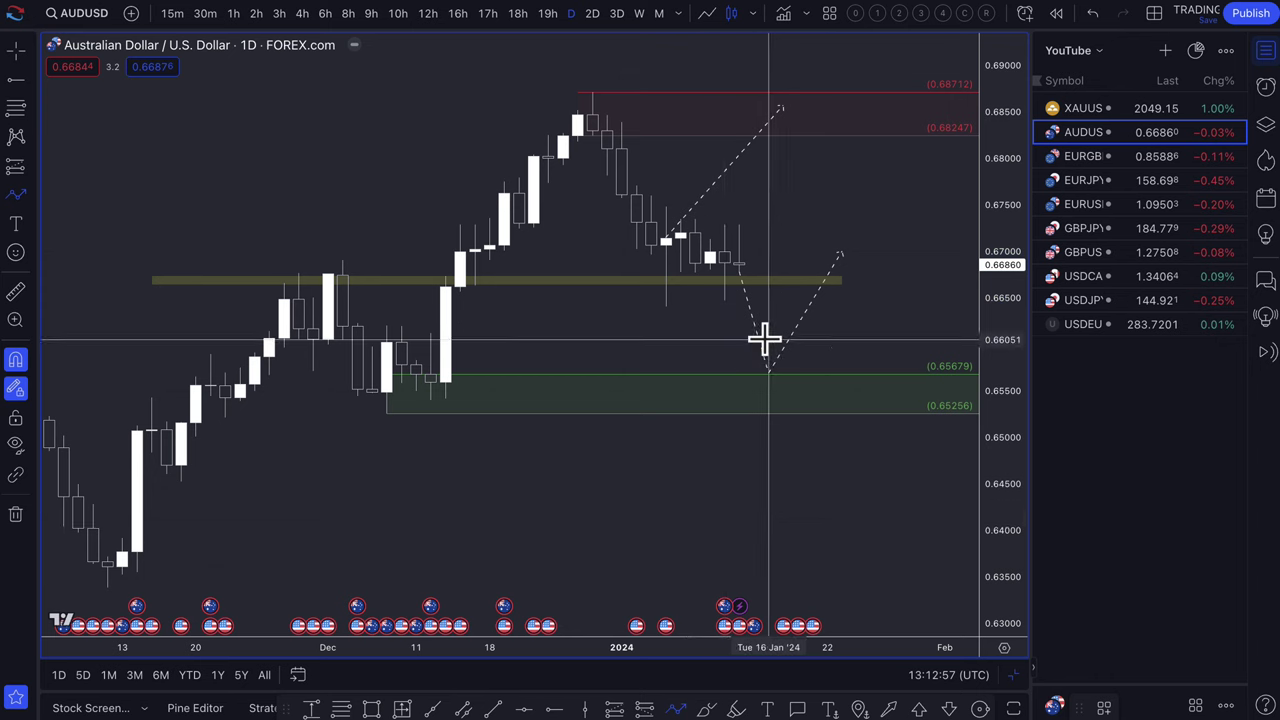
left_click(744, 222)
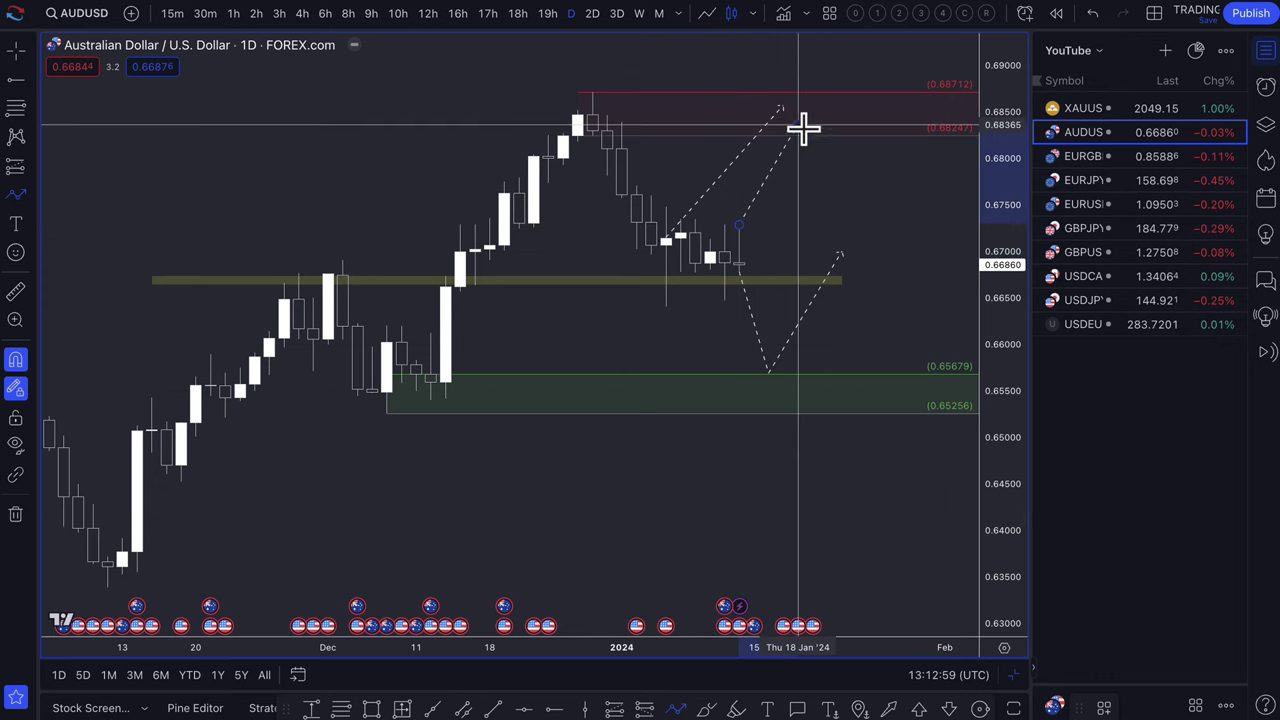
left_click(798, 126)
double_click(887, 250)
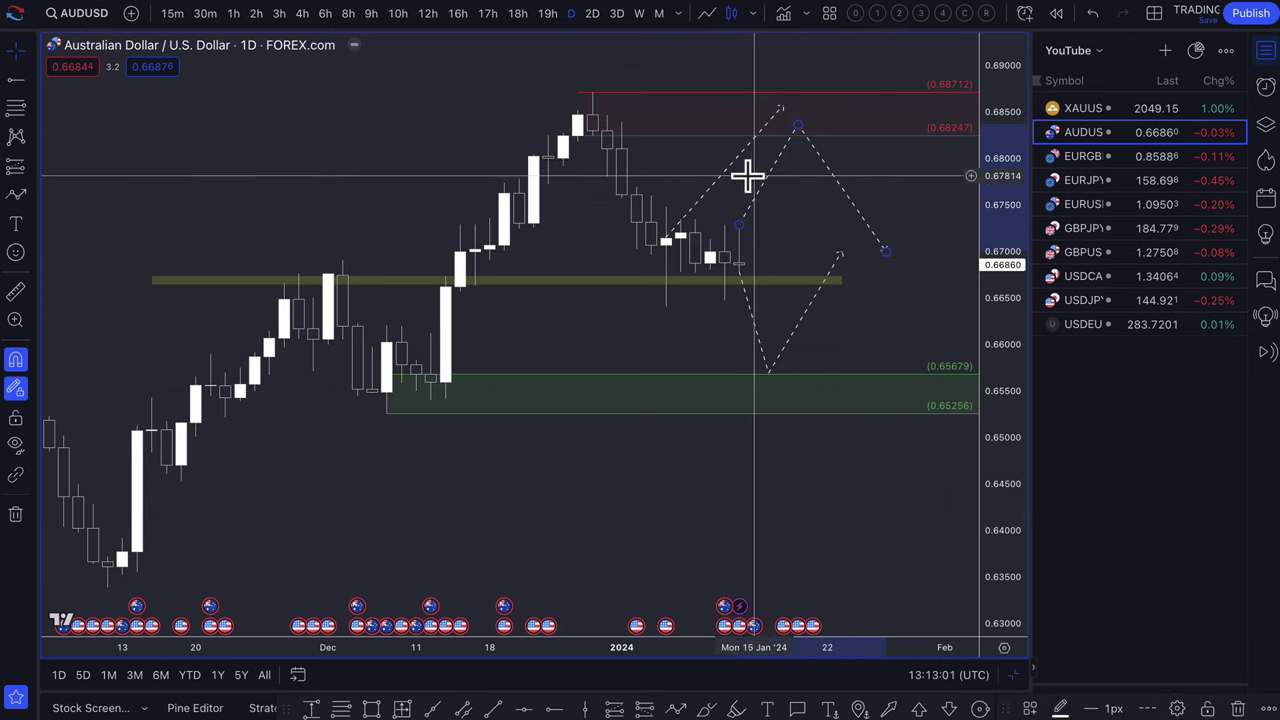
key("Delete")
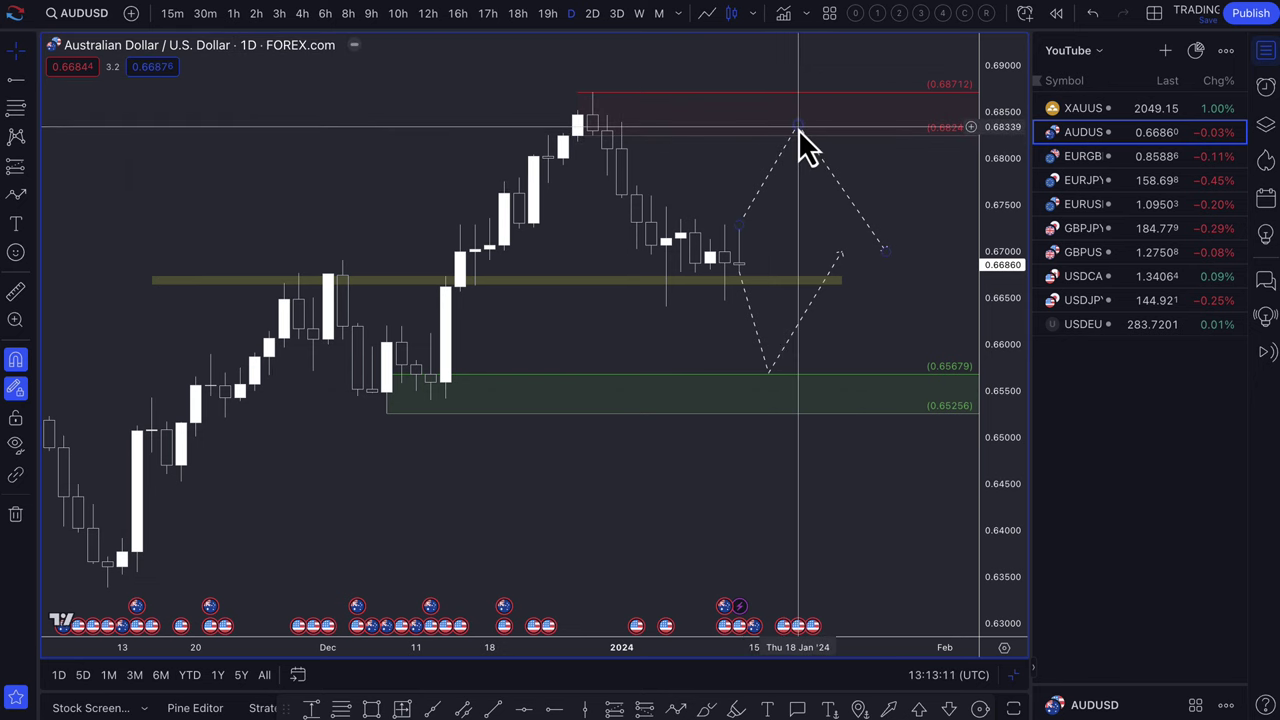
End the lower path on 19 January; set the upper path's peak to about 0.6843 on 17 January and its end to about 0.6715 on 24 January
left_click(839, 254)
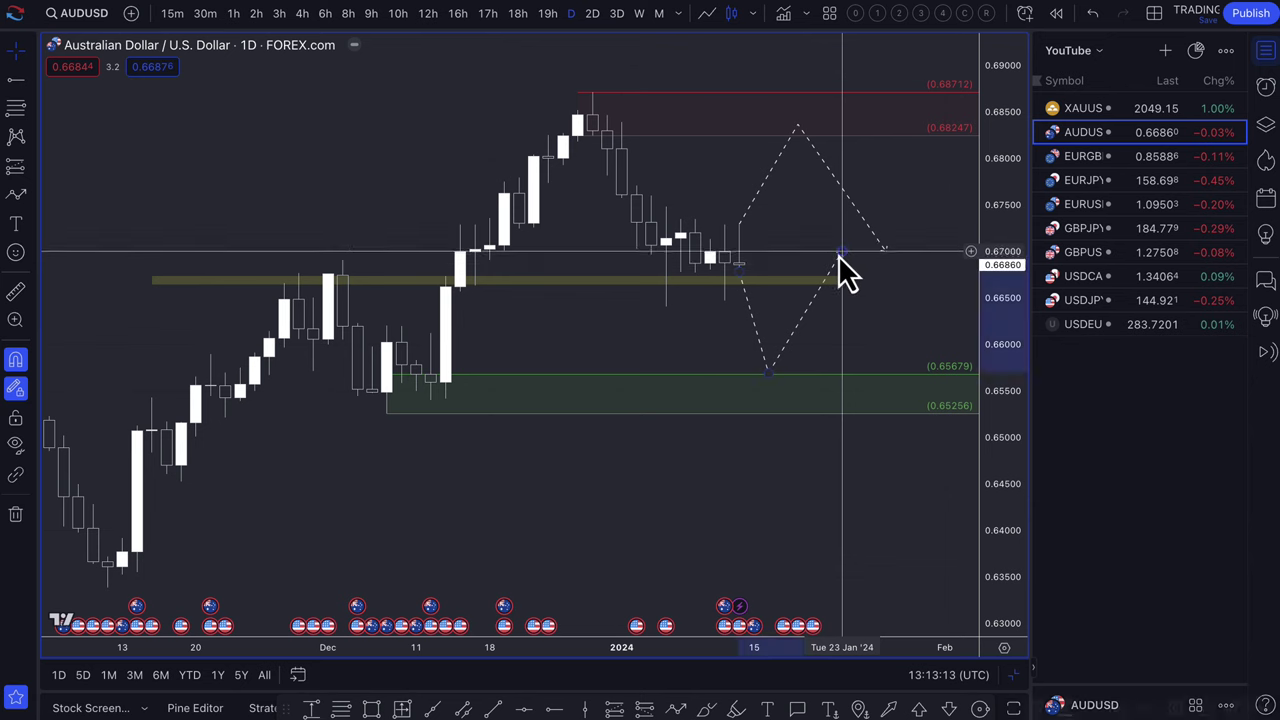
left_click_drag(838, 255, 814, 263)
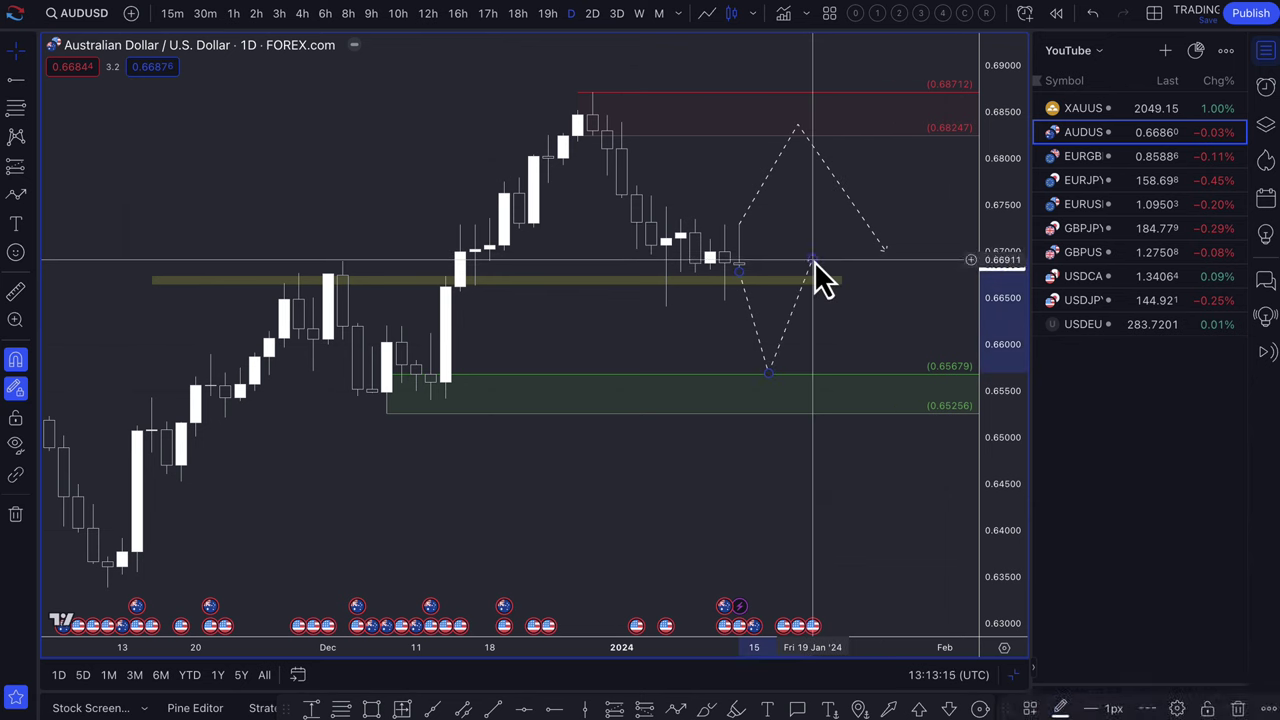
left_click_drag(885, 256, 855, 237)
left_click_drag(798, 126, 783, 120)
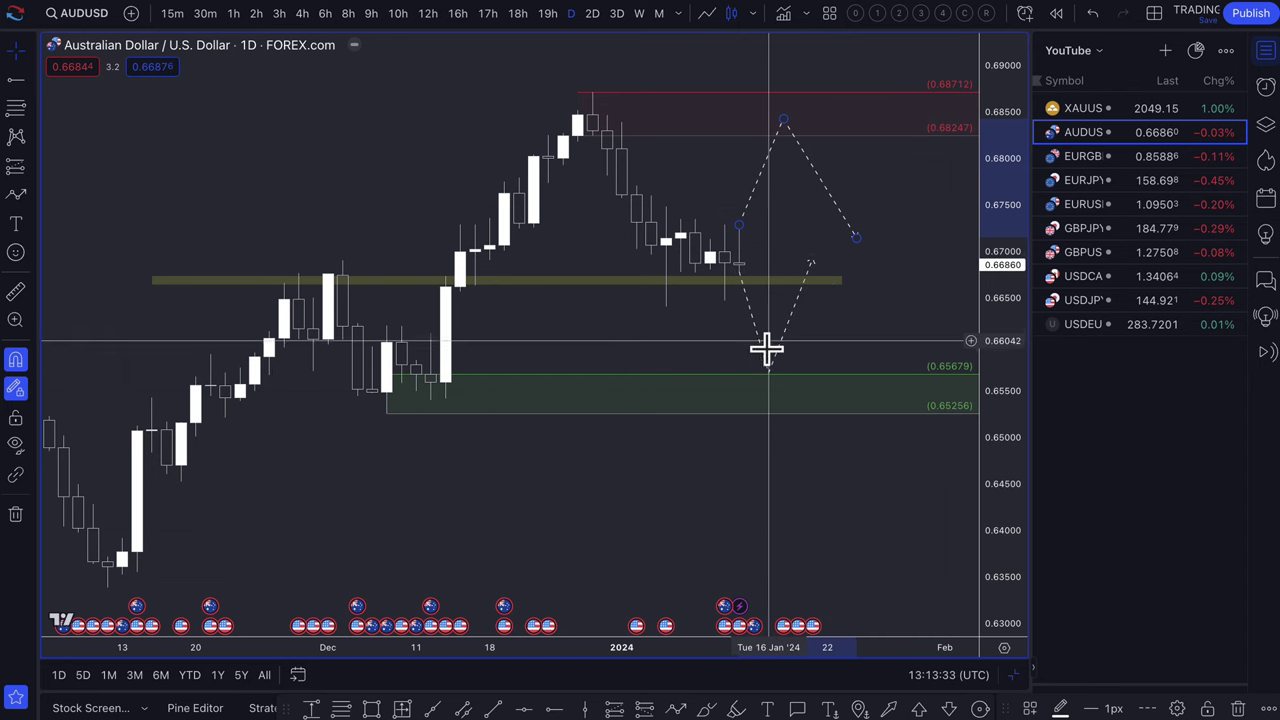
Move the lower path's turning point to about 0.6538 on 18 January and its end to about 0.6687 on 26 January
left_click_drag(770, 378, 791, 403)
mouse_move(812, 262)
left_mouse_down()
mouse_move(820, 277)
mouse_move(897, 290)
mouse_move(885, 264)
left_mouse_up()
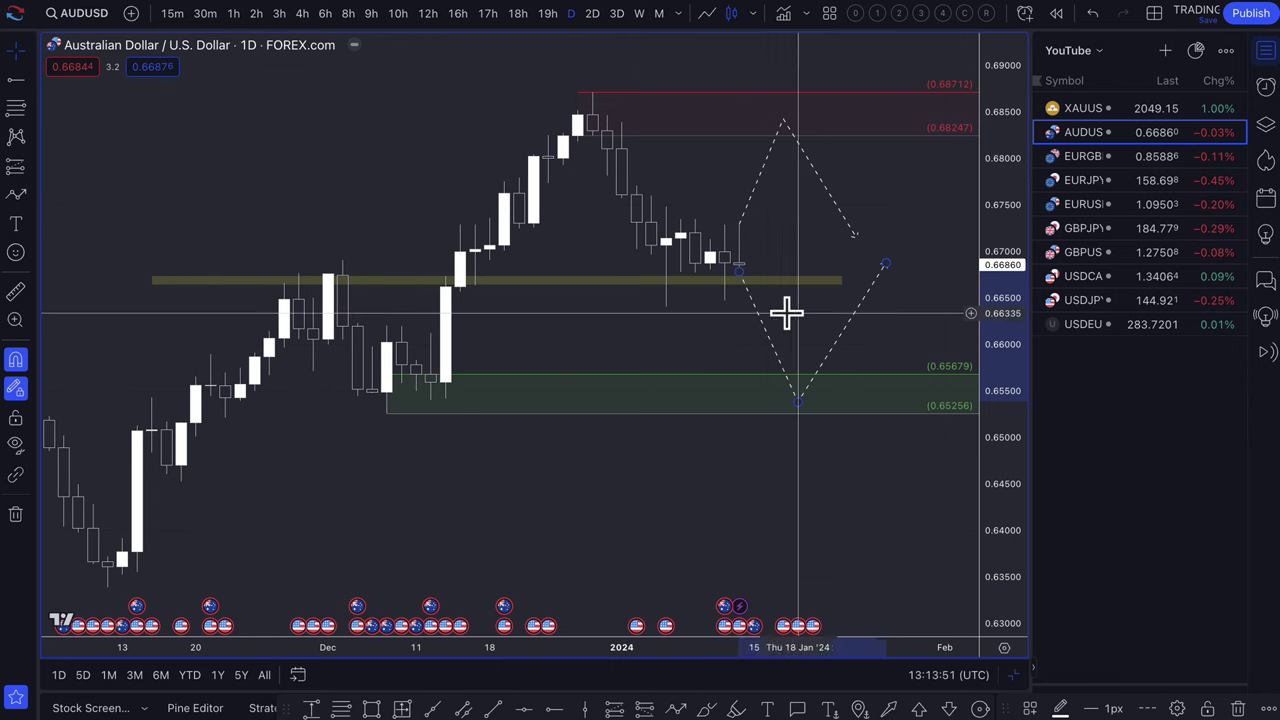
Draw a second AUDUSD zone at about 0.6512–0.6537, from 20 July 2023 to 15 February 2024
scroll(786, 313, "down", 3)
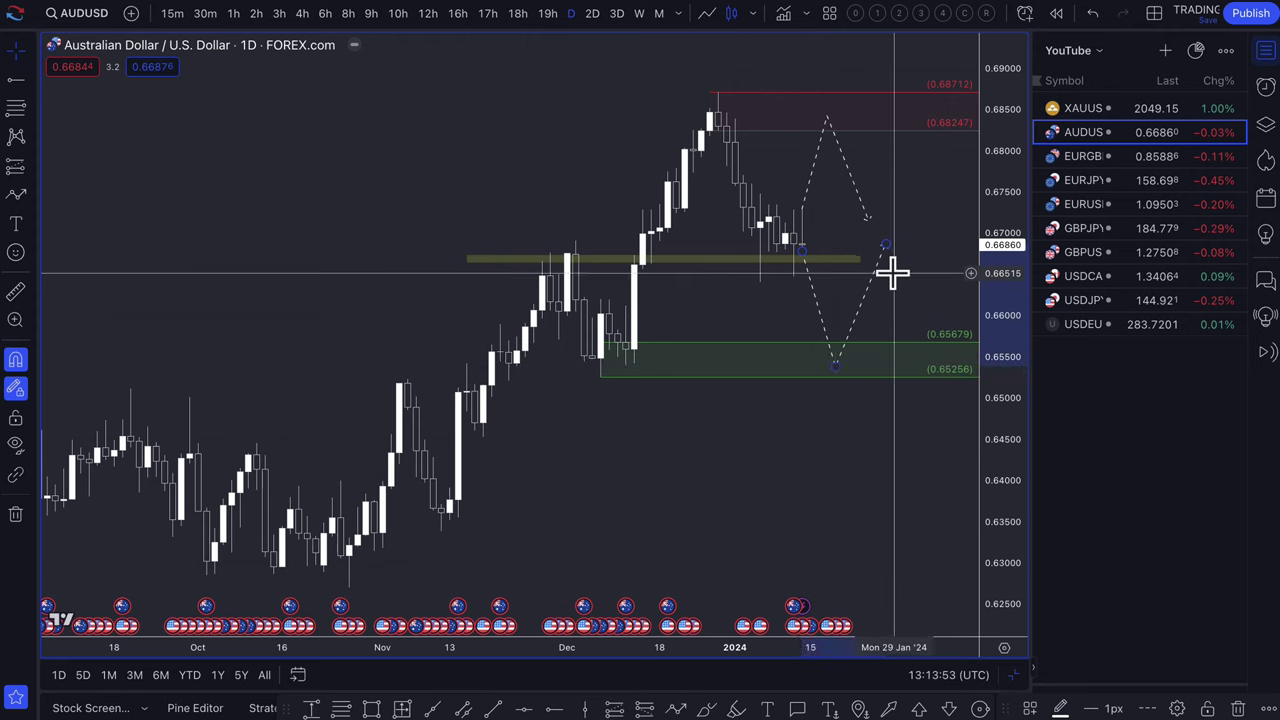
scroll(892, 272, "down", 3)
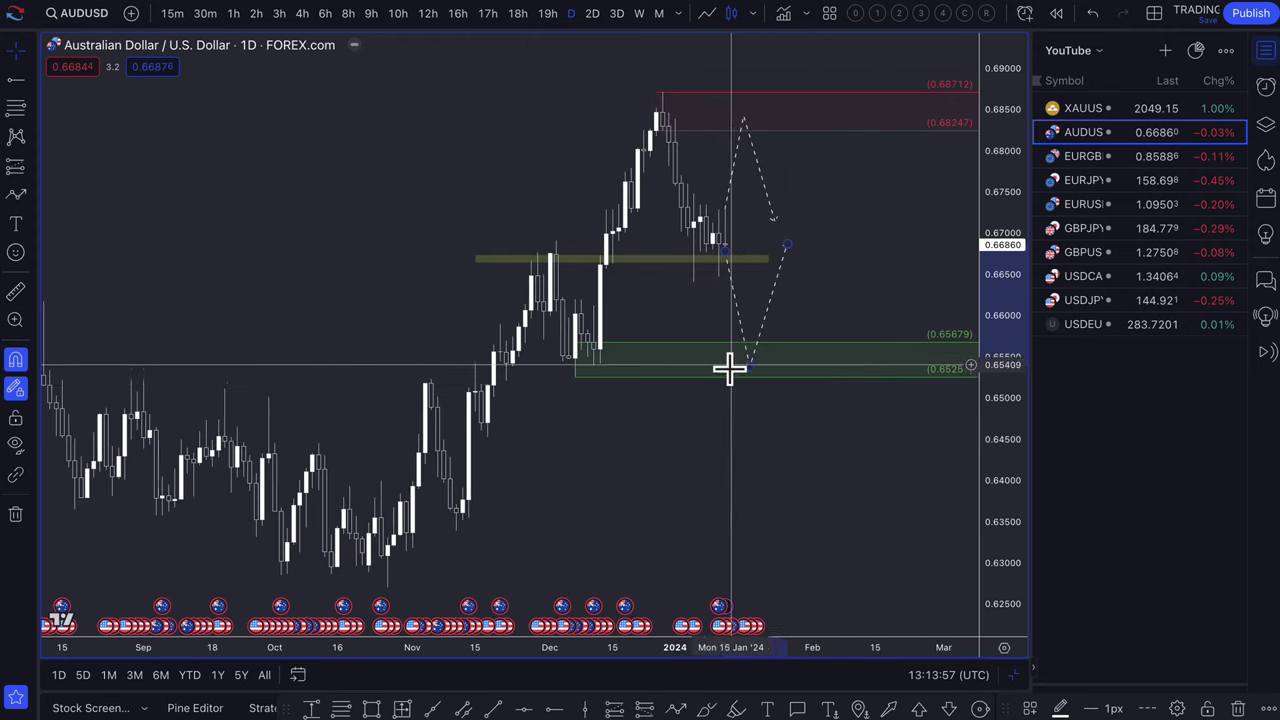
scroll(729, 368, "down", 4)
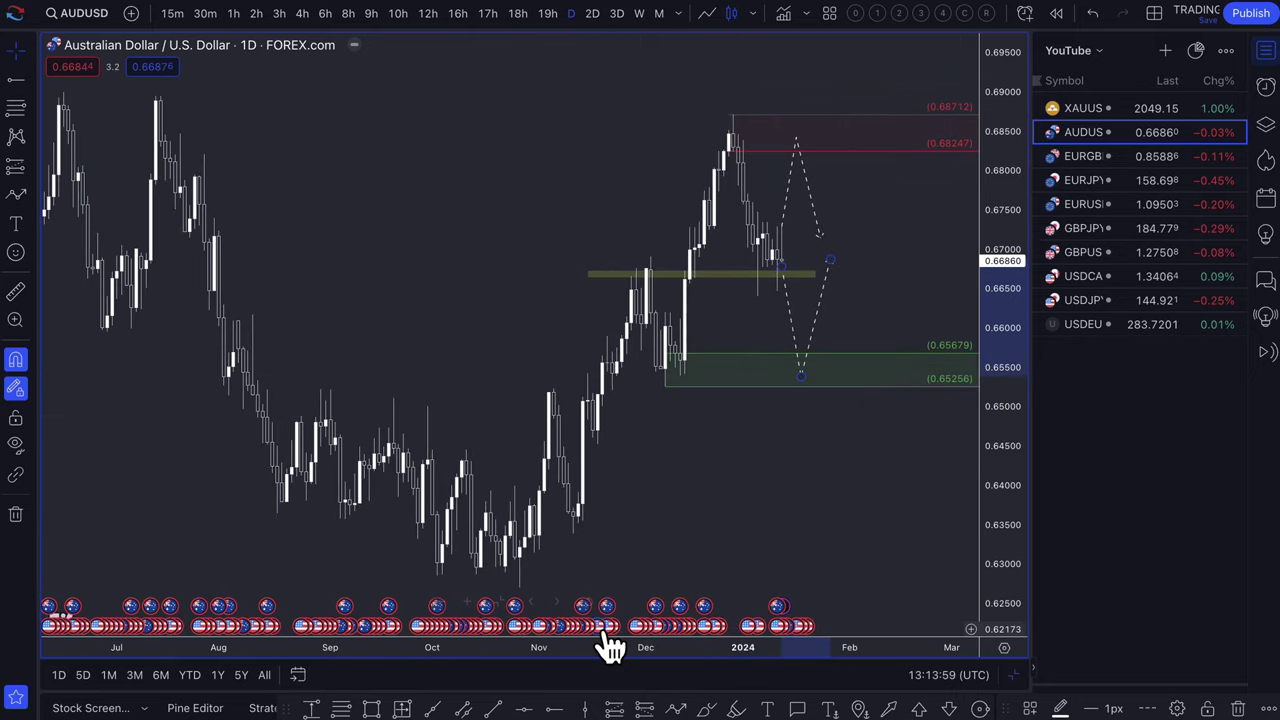
left_click(371, 708)
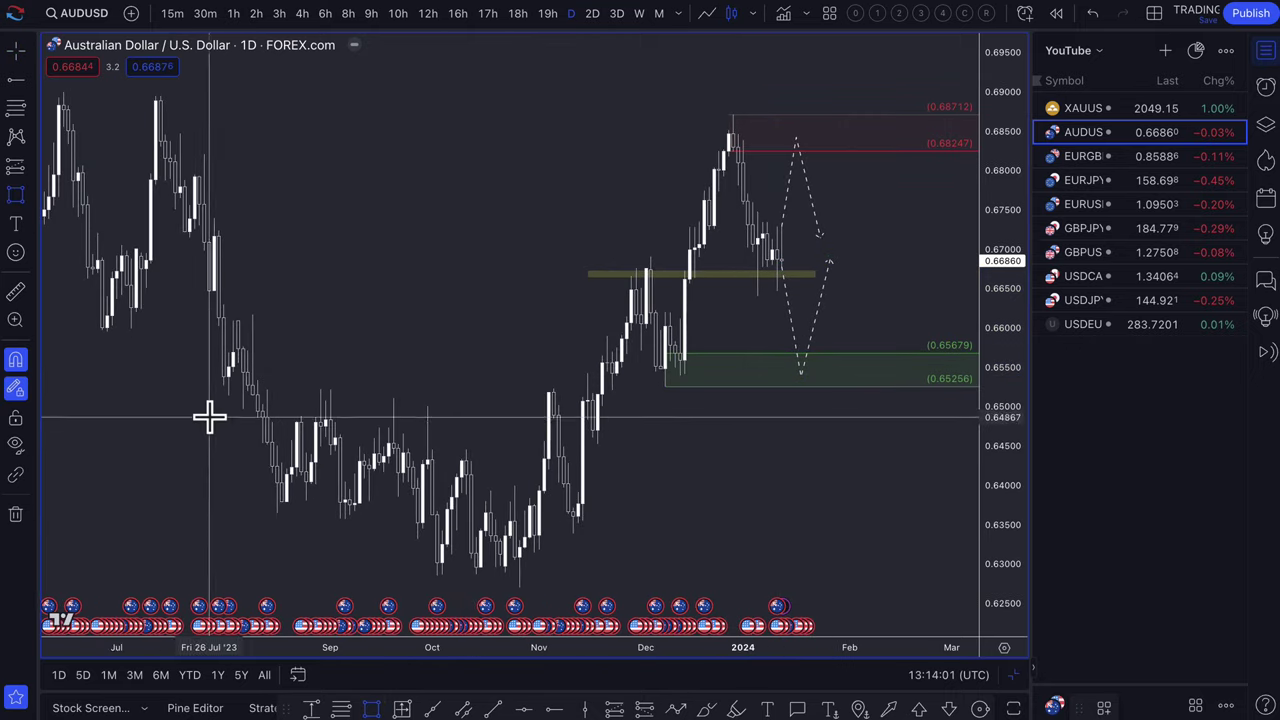
mouse_move(180, 378)
left_mouse_down()
mouse_move(695, 435)
mouse_move(898, 397)
left_mouse_up()
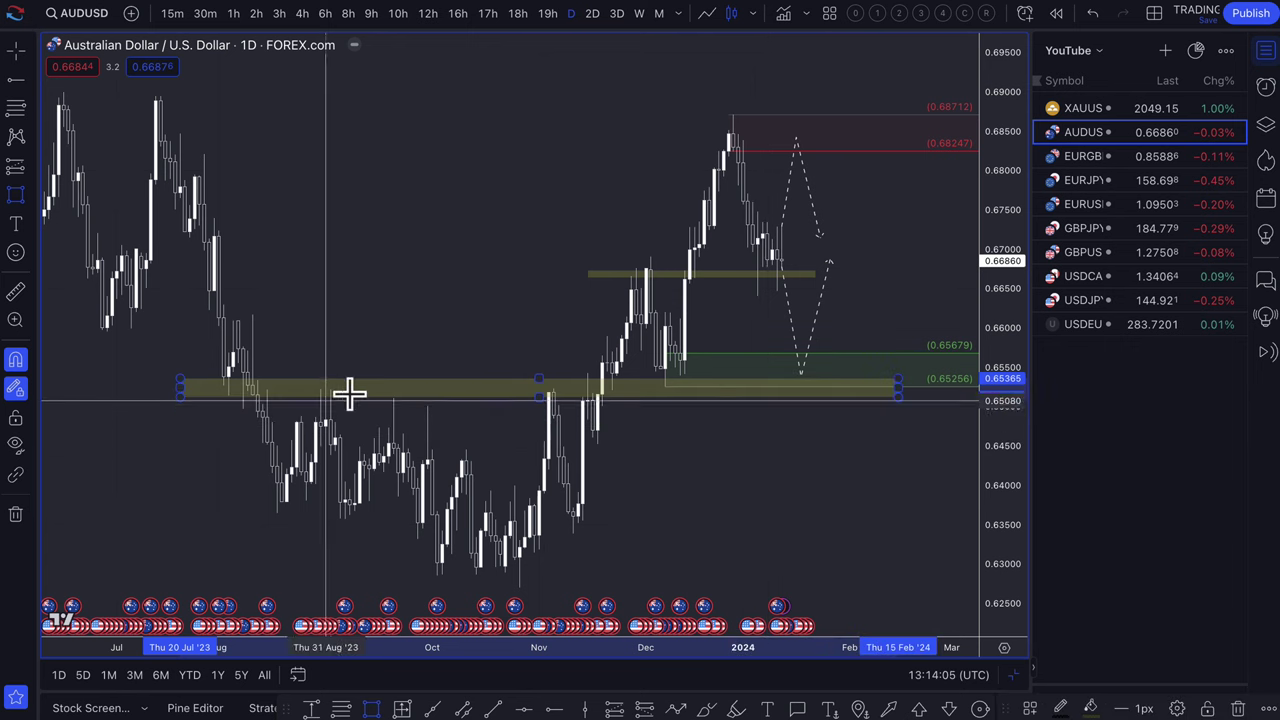
scroll(711, 383, "down", 2)
scroll(711, 383, "down", 2)
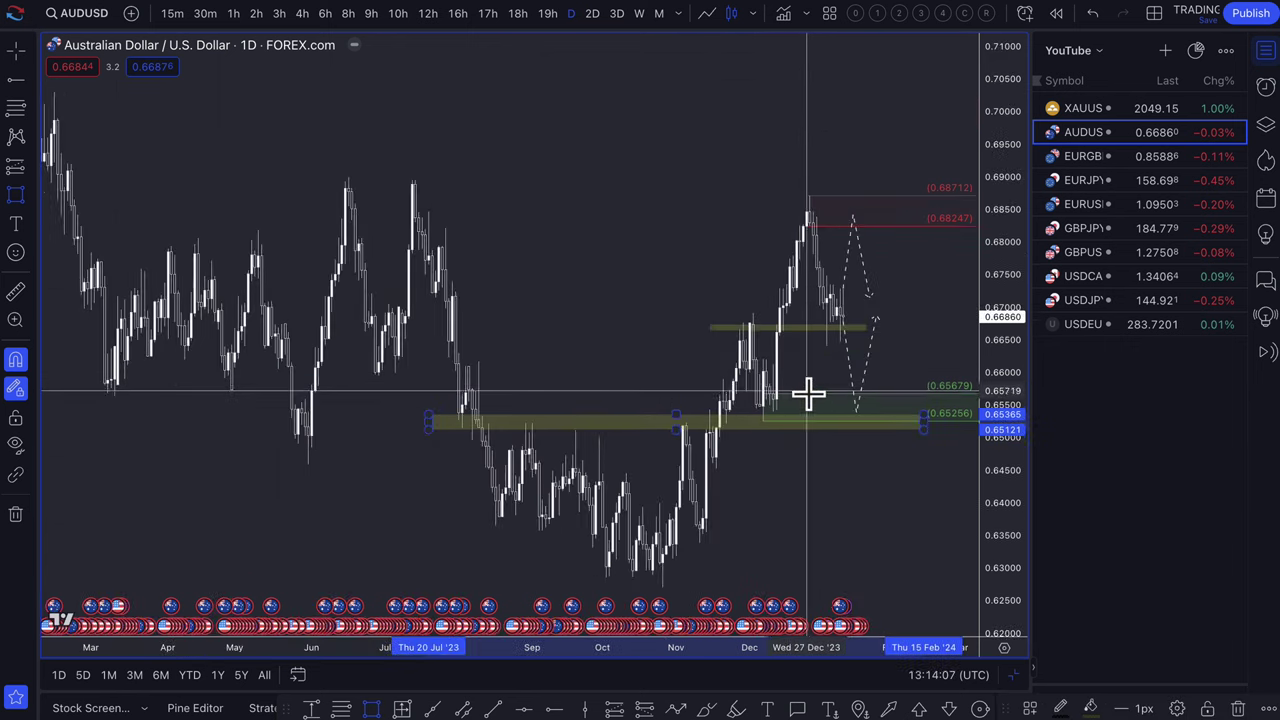
scroll(594, 408, "up", 5)
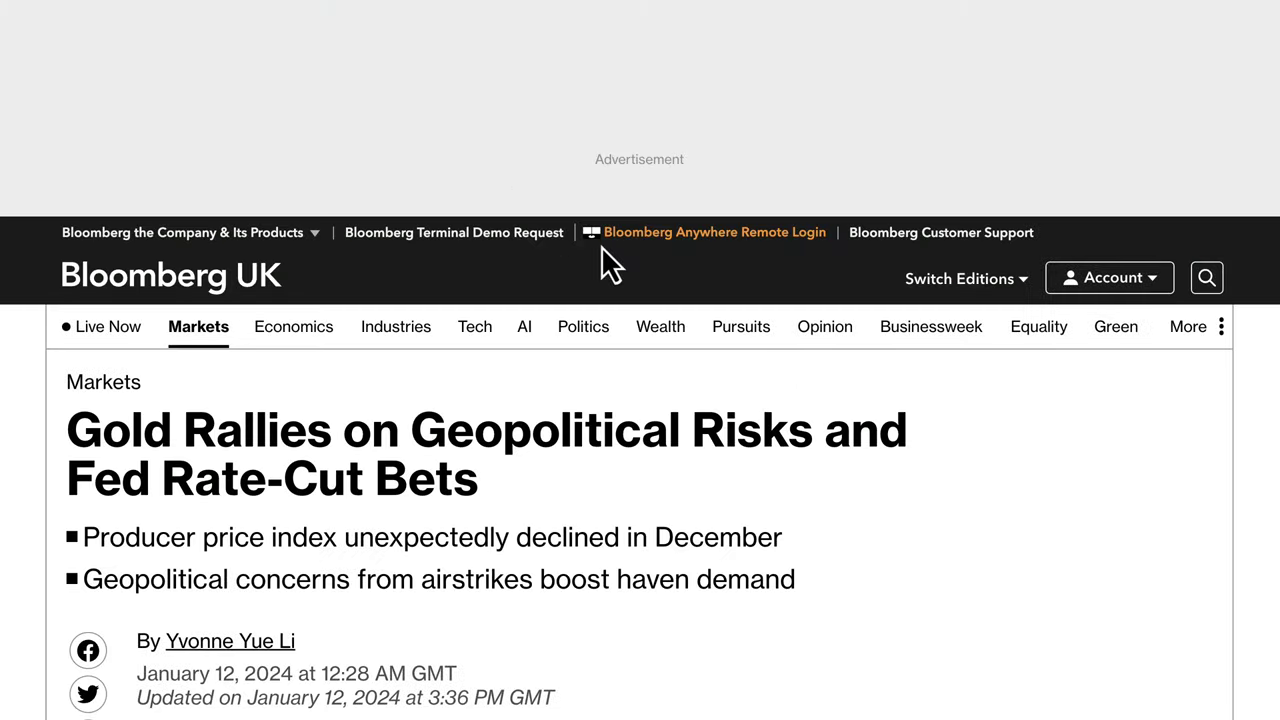
Read the Bloomberg article on the gold rally, highlighting its summary lines on the producer price index and haven demand
scroll(581, 382, "down", 3)
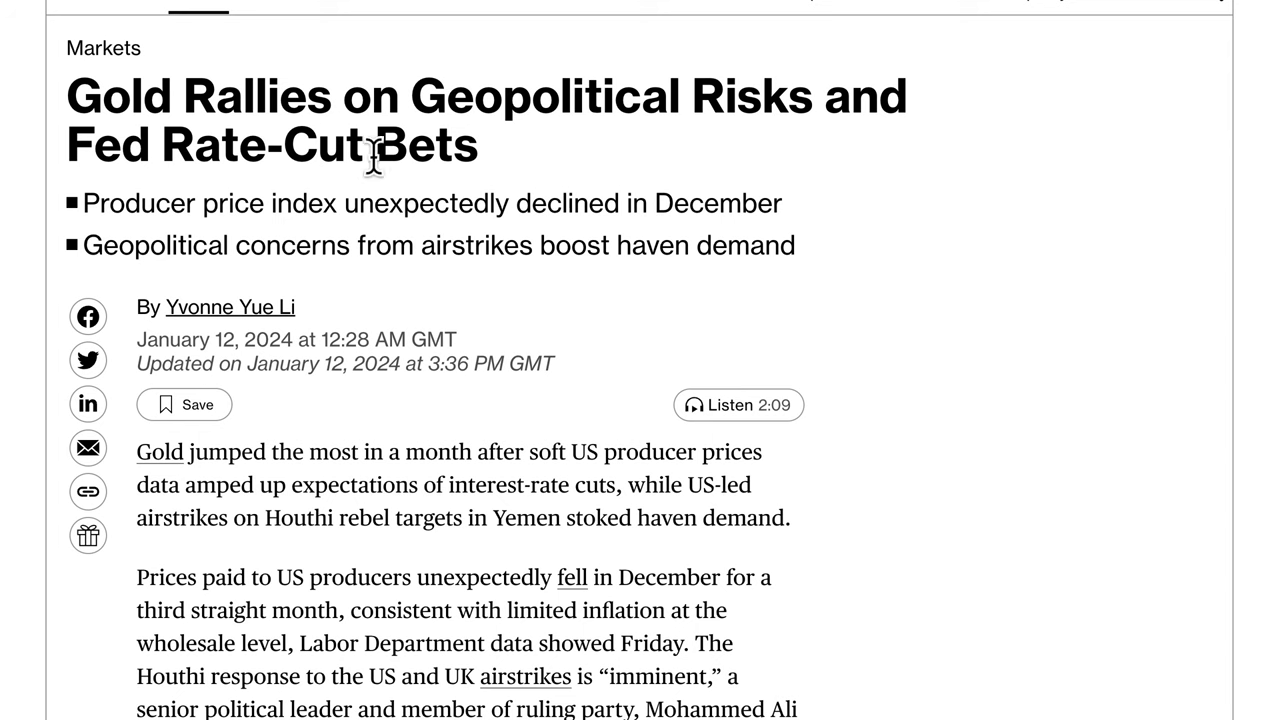
scroll(166, 200, "up", 1)
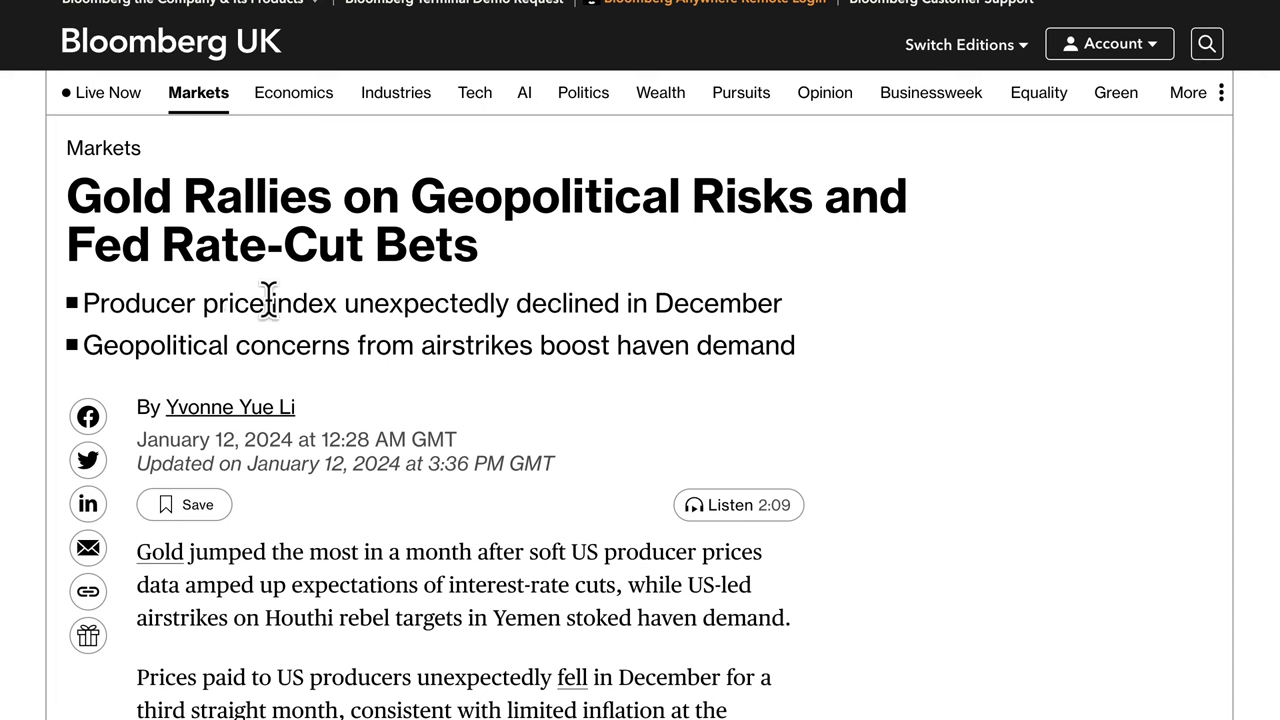
left_click_drag(250, 303, 737, 312)
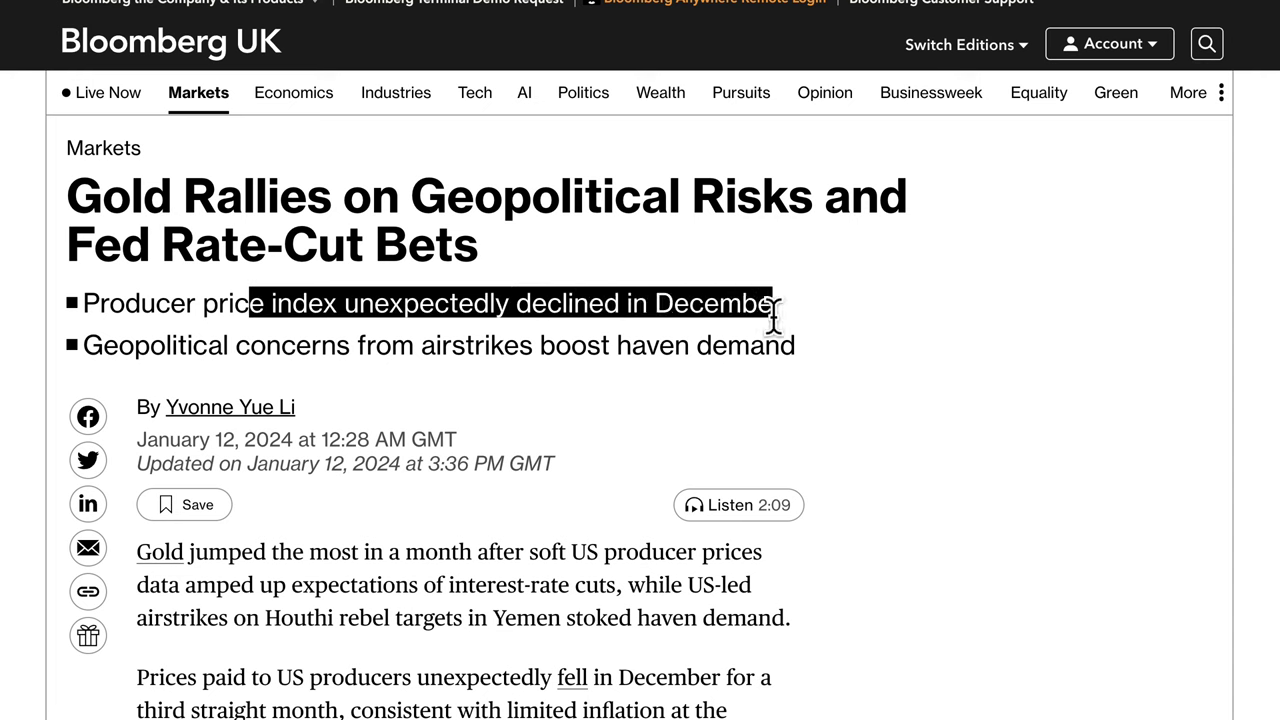
left_click(92, 345)
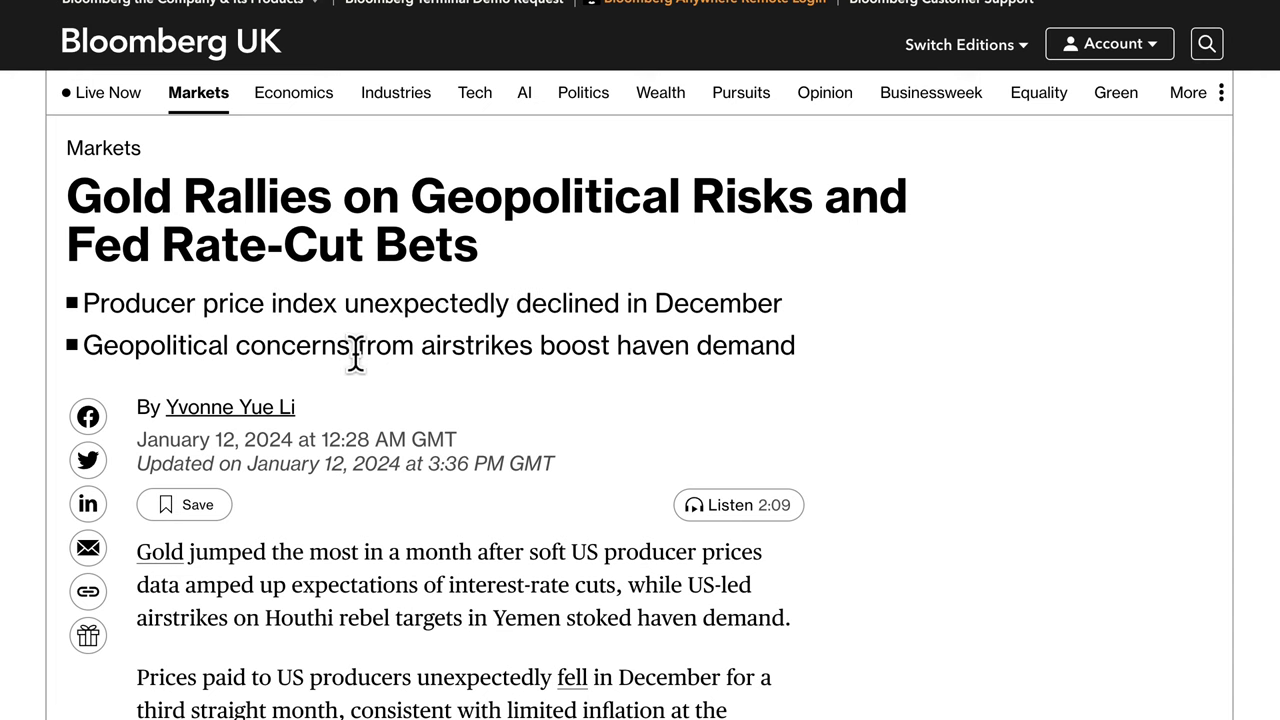
left_click_drag(389, 345, 779, 348)
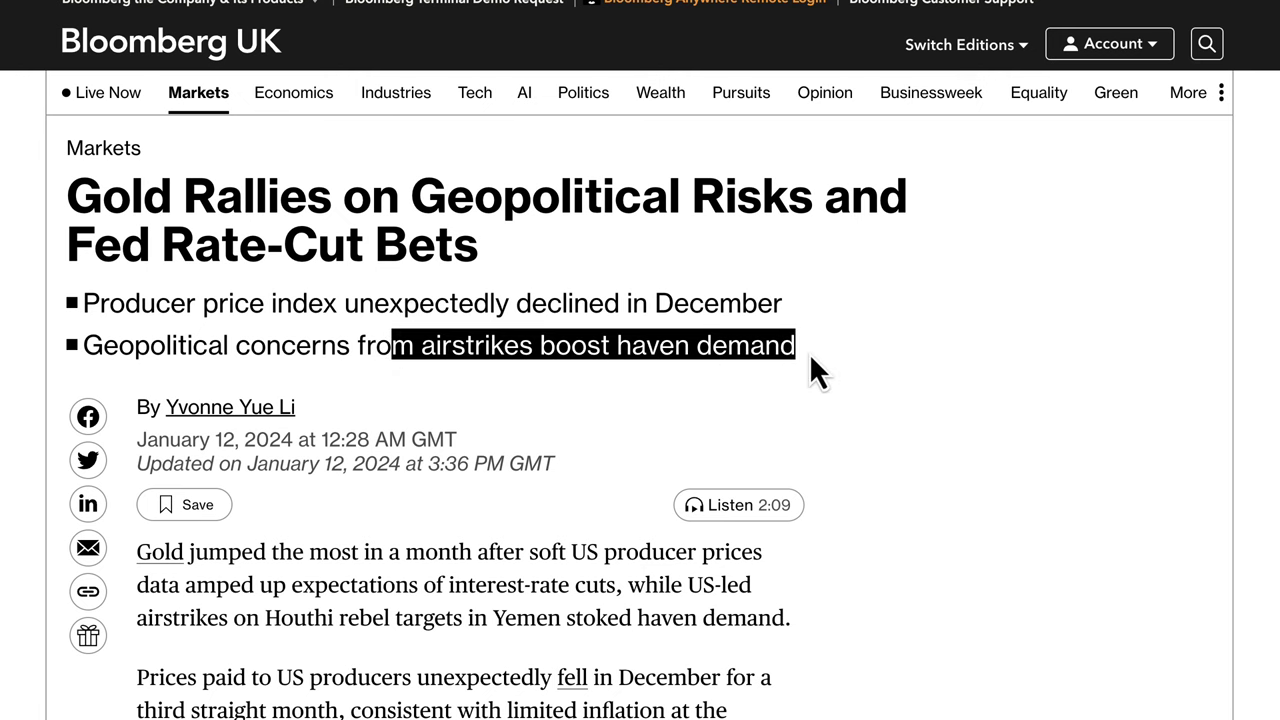
scroll(700, 445, "down", 2)
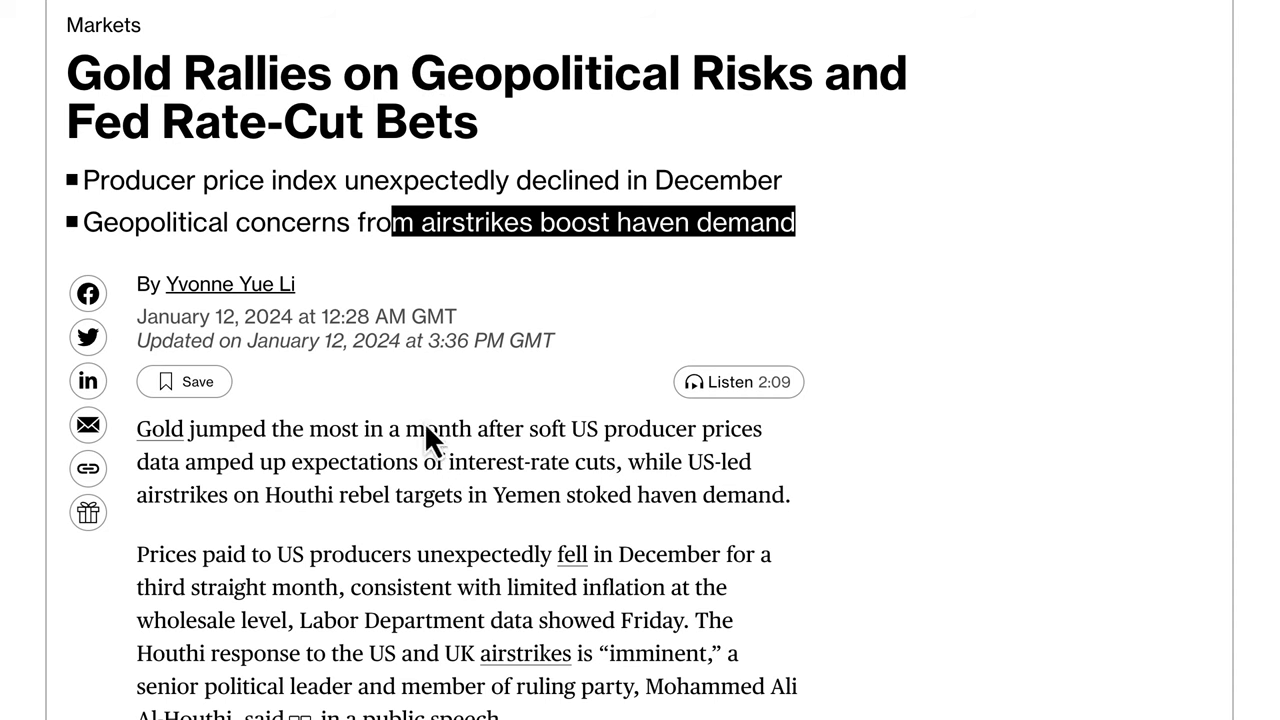
scroll(274, 114, "up", 1)
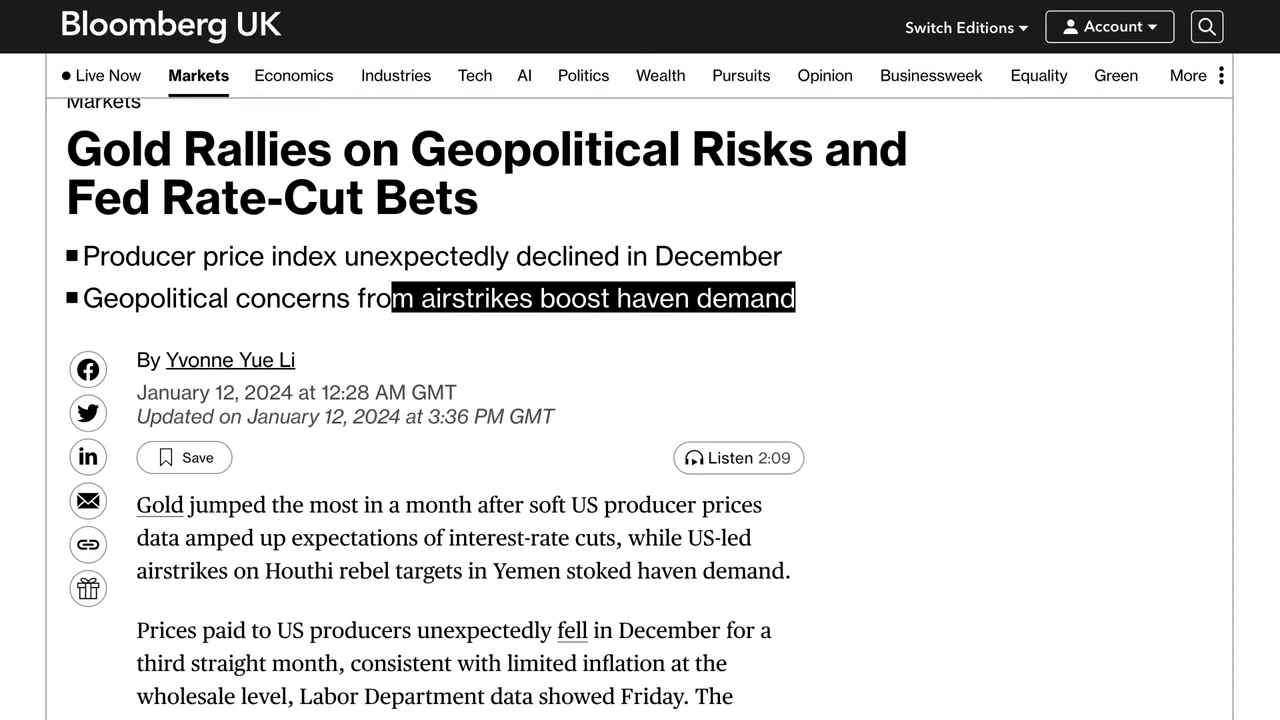
Switch to the TradingView gold chart and delete its two existing projected paths
left_click(200, 2)
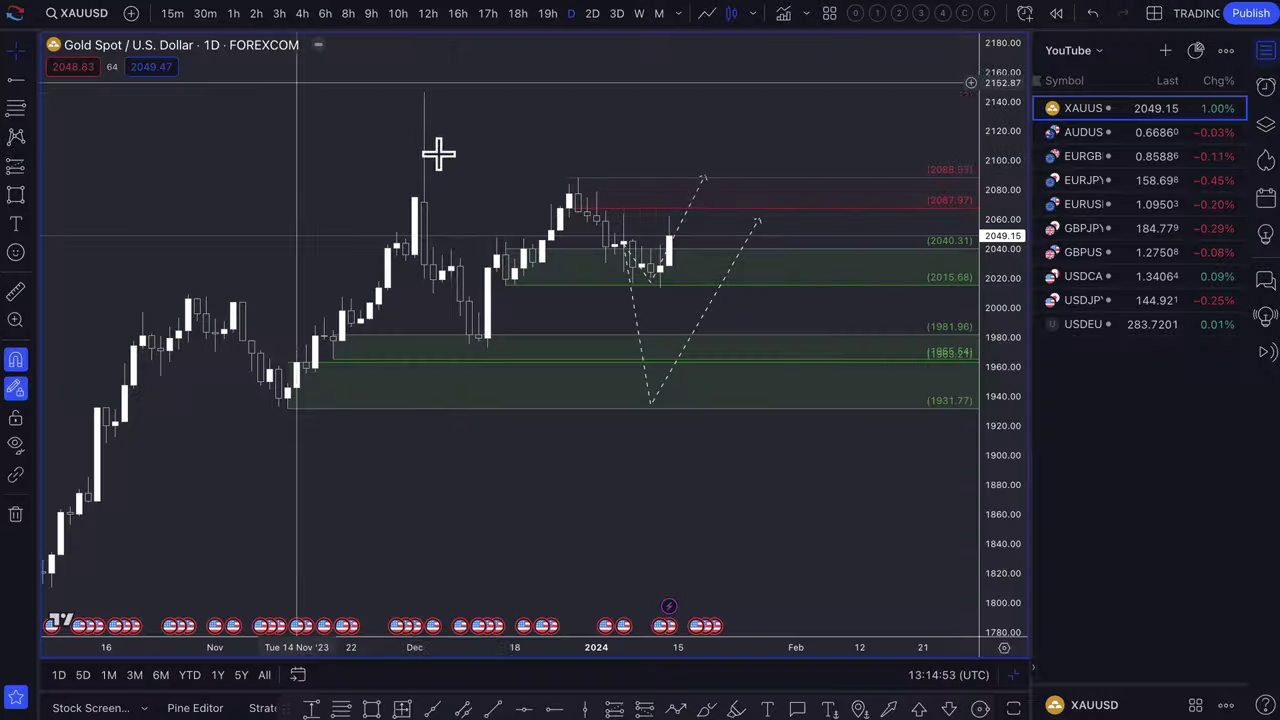
scroll(660, 210, "up", 3)
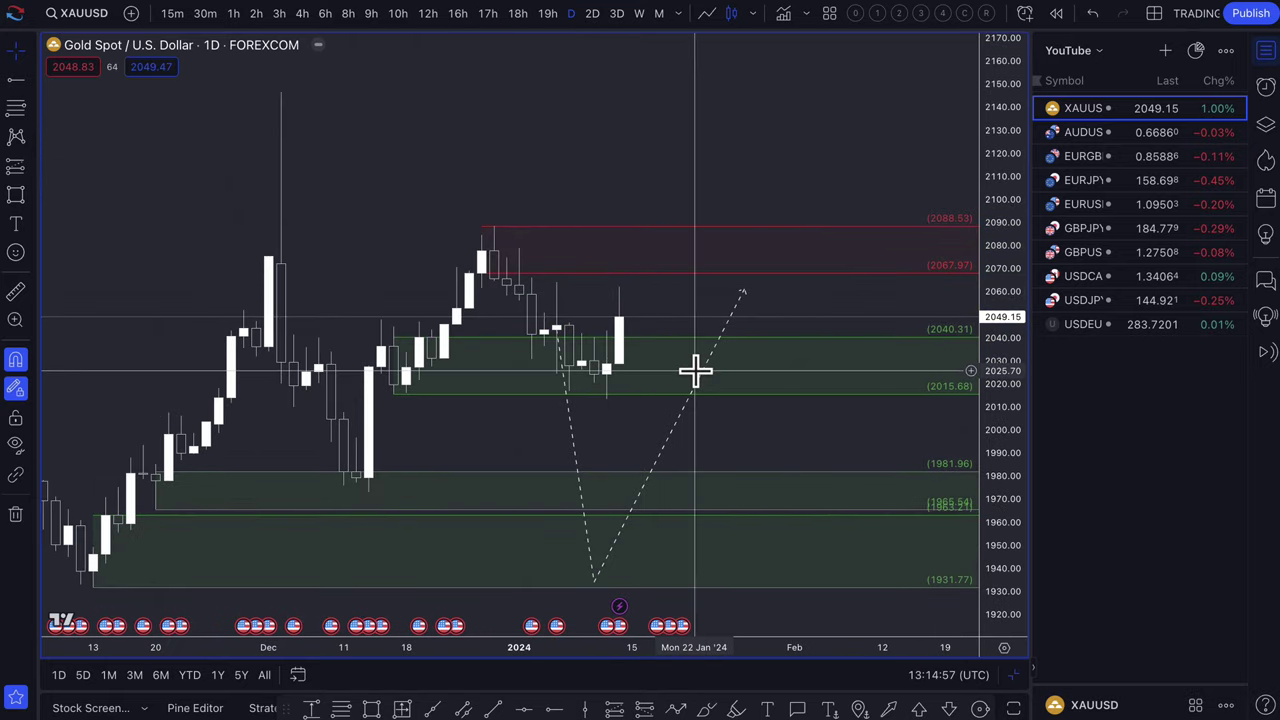
key("Delete")
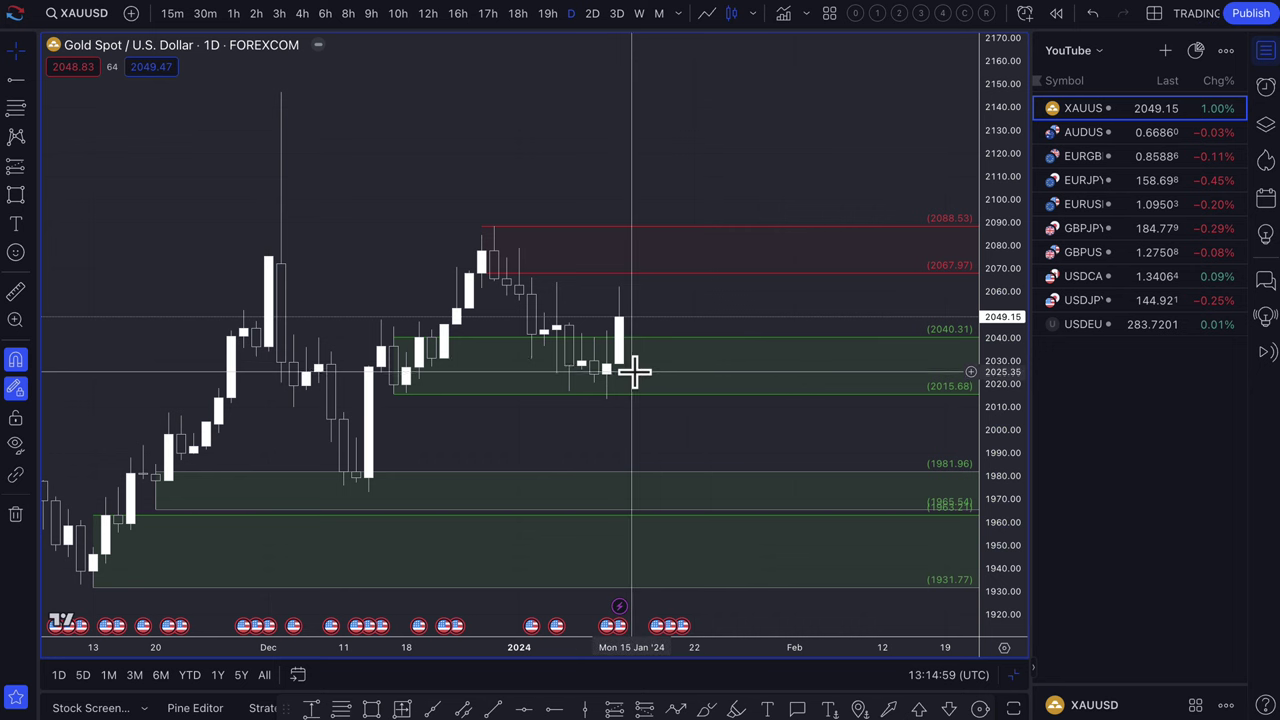
Draw an upward gold path from about 2049 on 15 January to about 2080 on 18 January
scroll(516, 388, "down", 2)
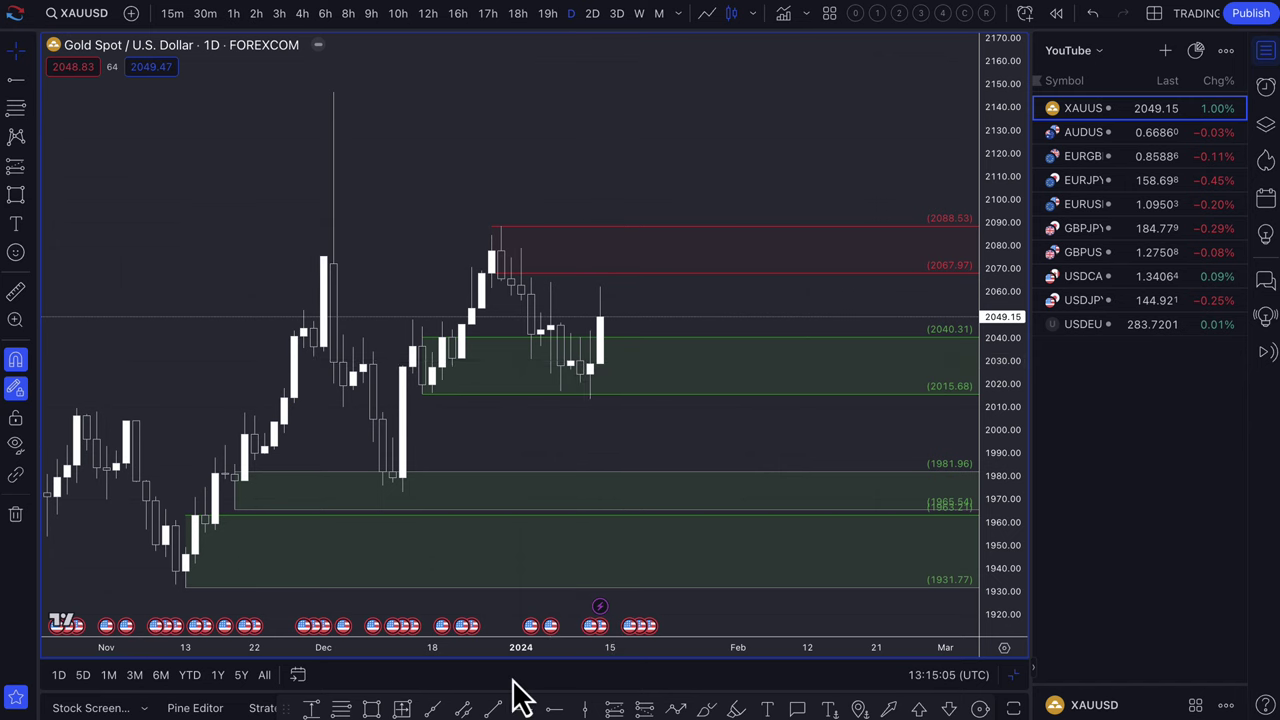
left_click(678, 708)
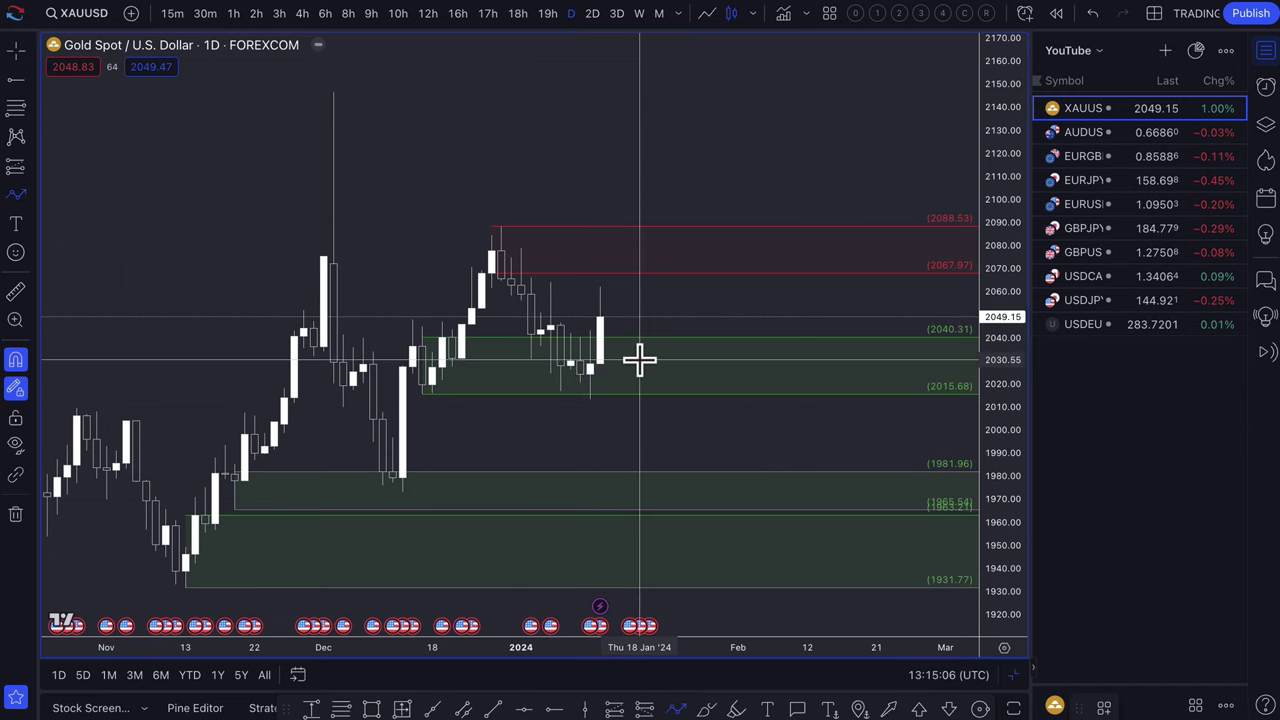
left_click(609, 318)
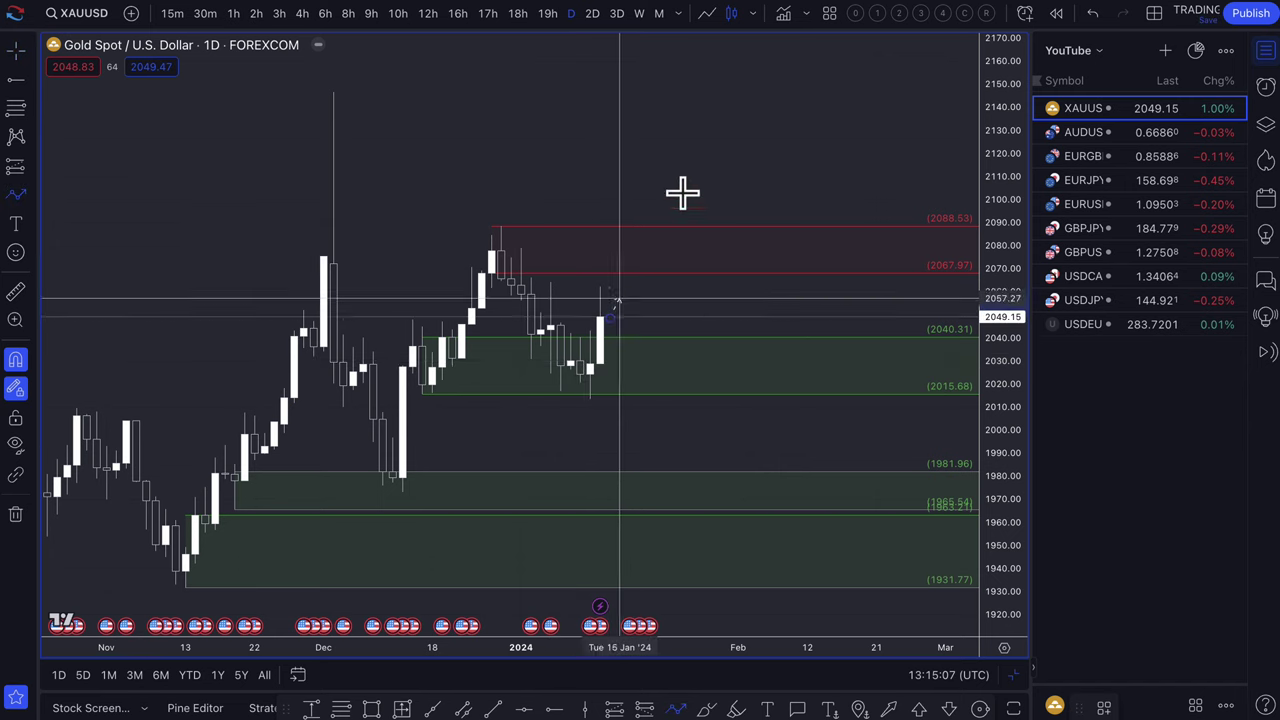
left_click(727, 101)
scroll(640, 295, "down", 2)
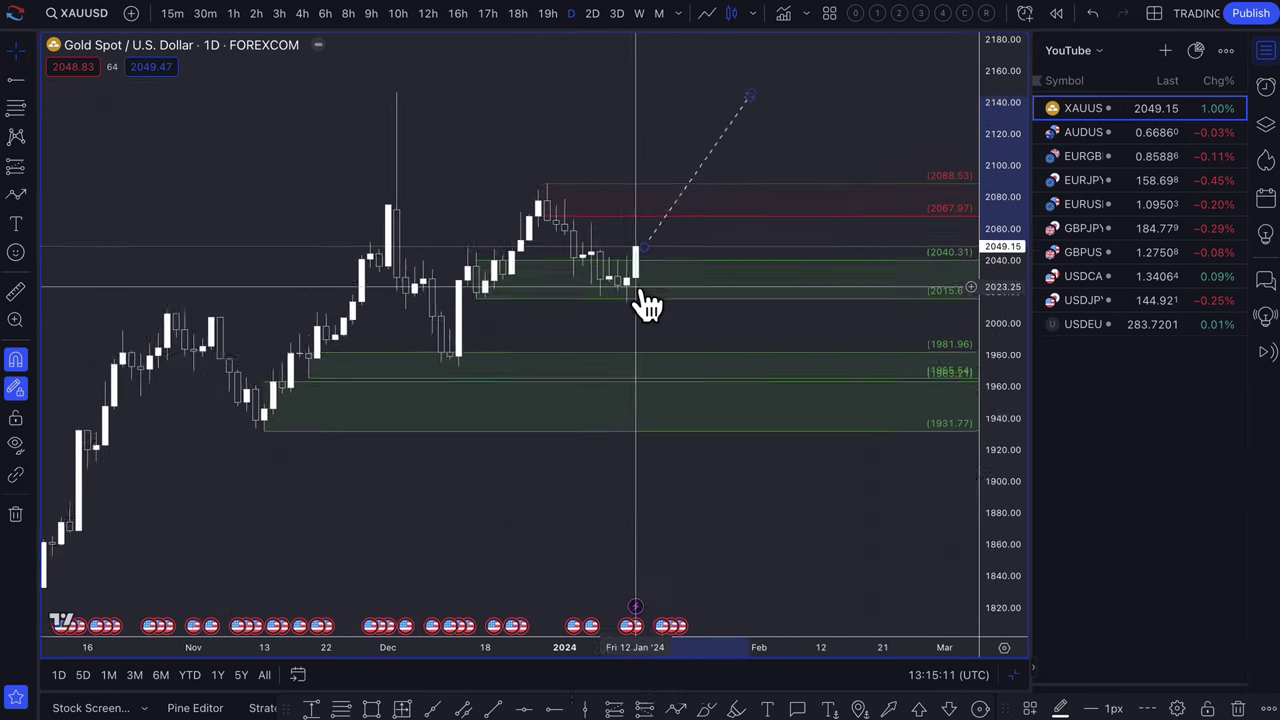
scroll(647, 300, "up", 3)
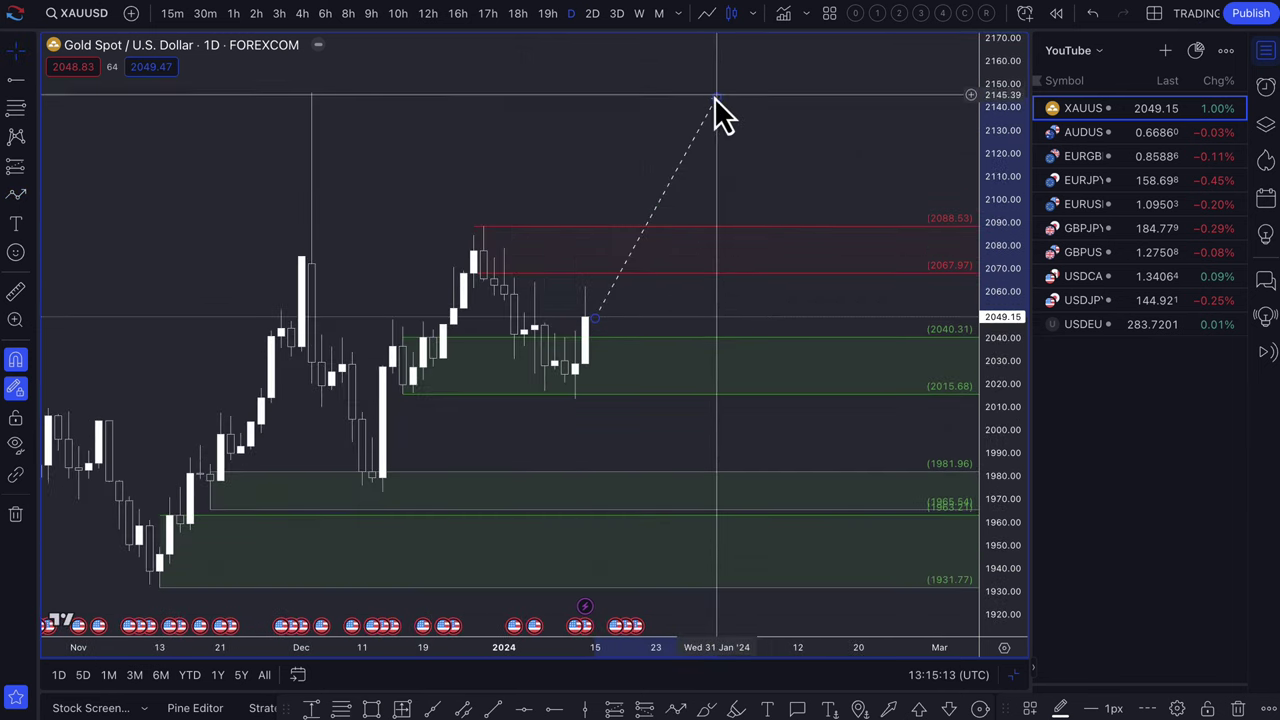
left_click_drag(714, 97, 624, 246)
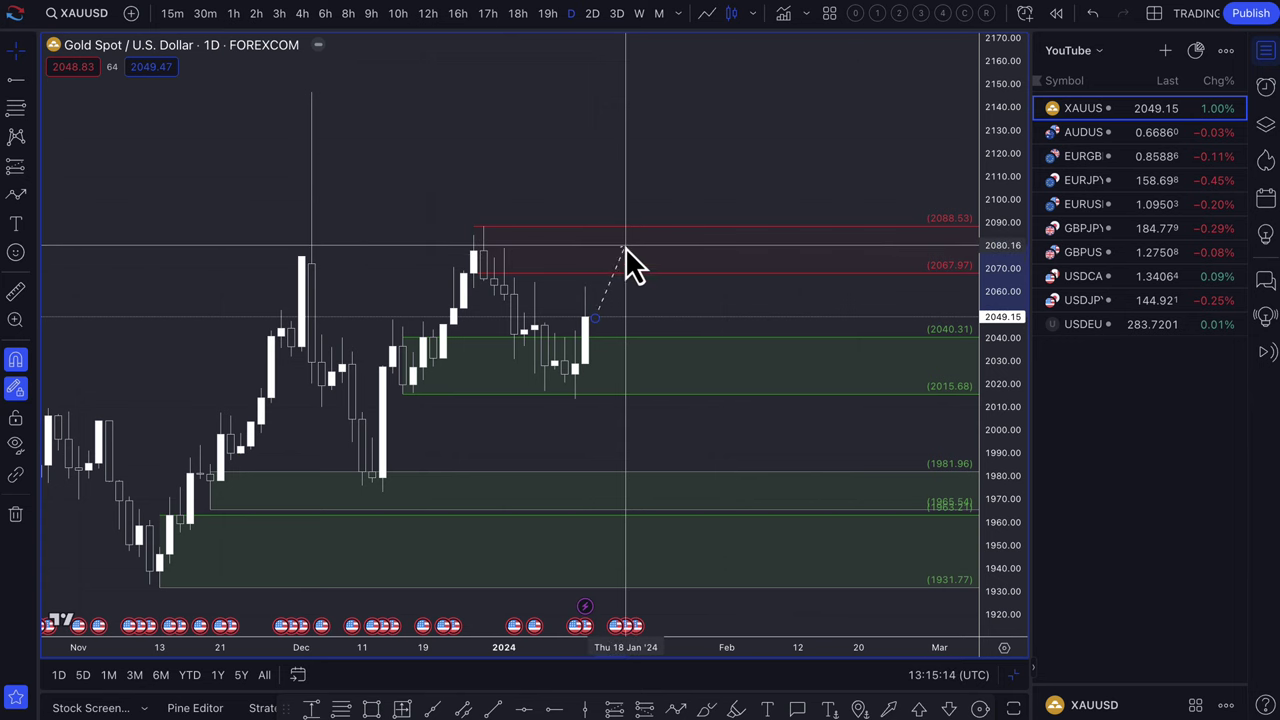
left_click(18, 198)
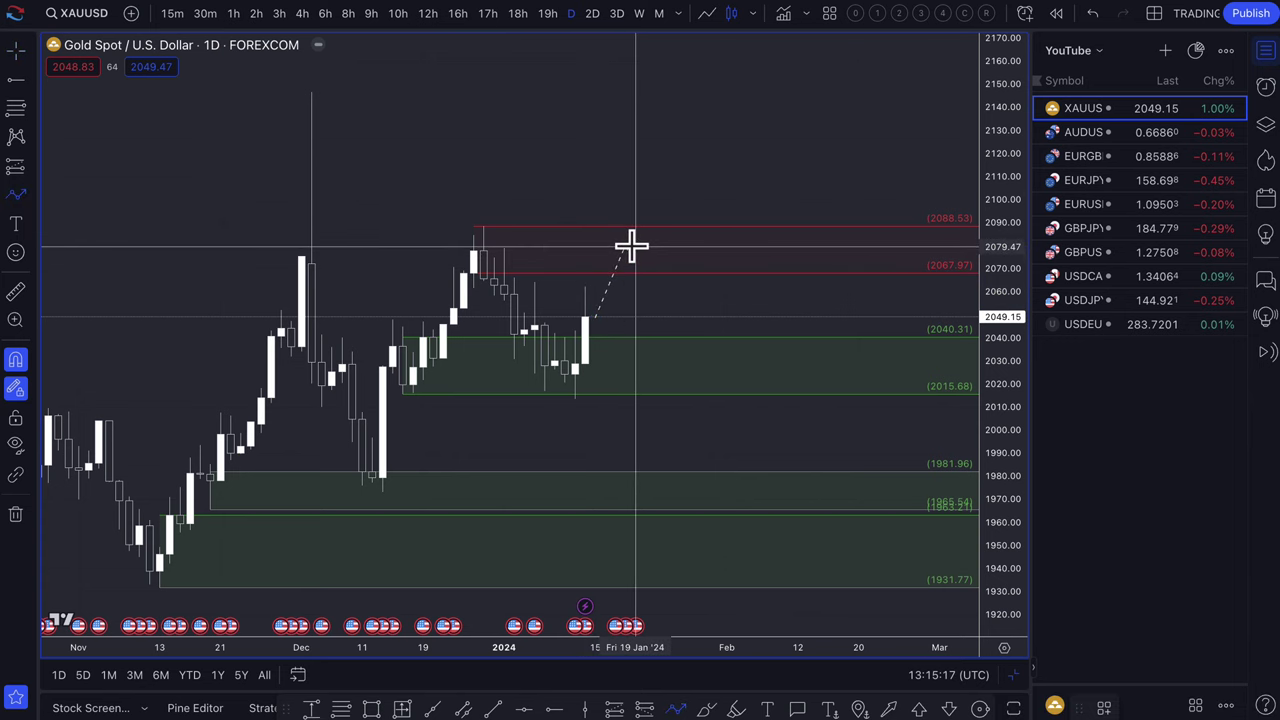
left_click(632, 246)
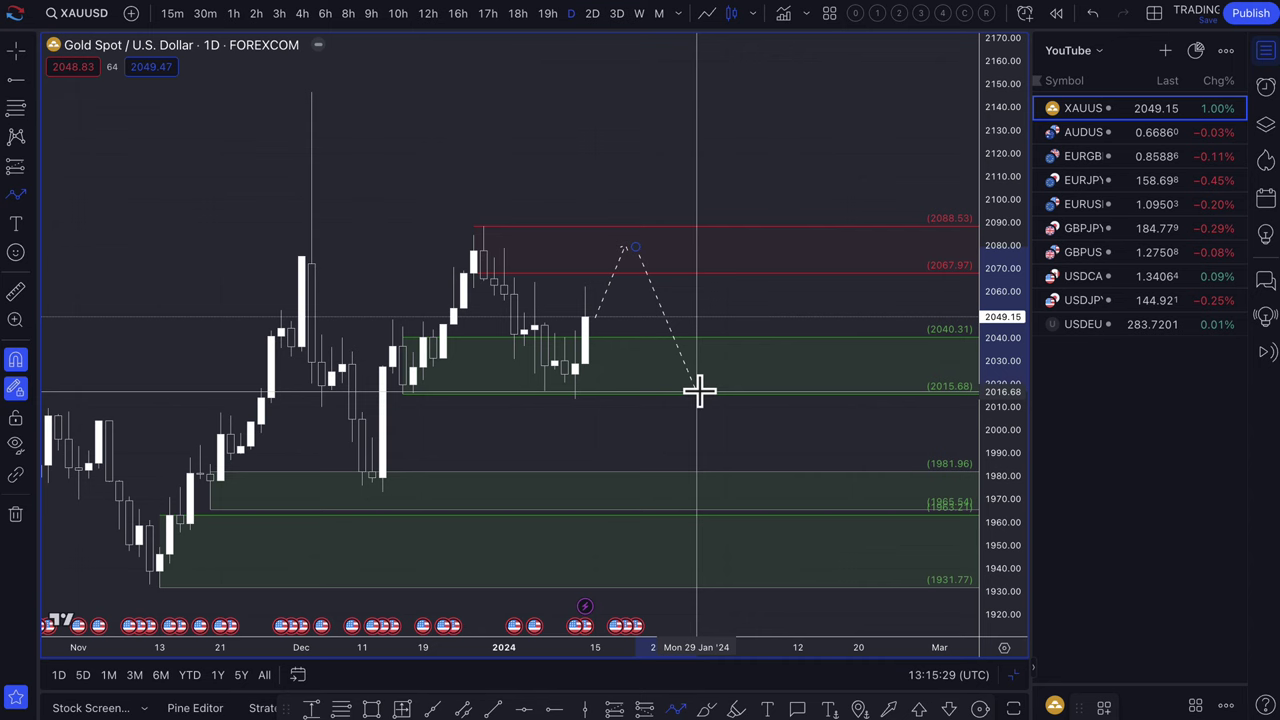
key("Escape")
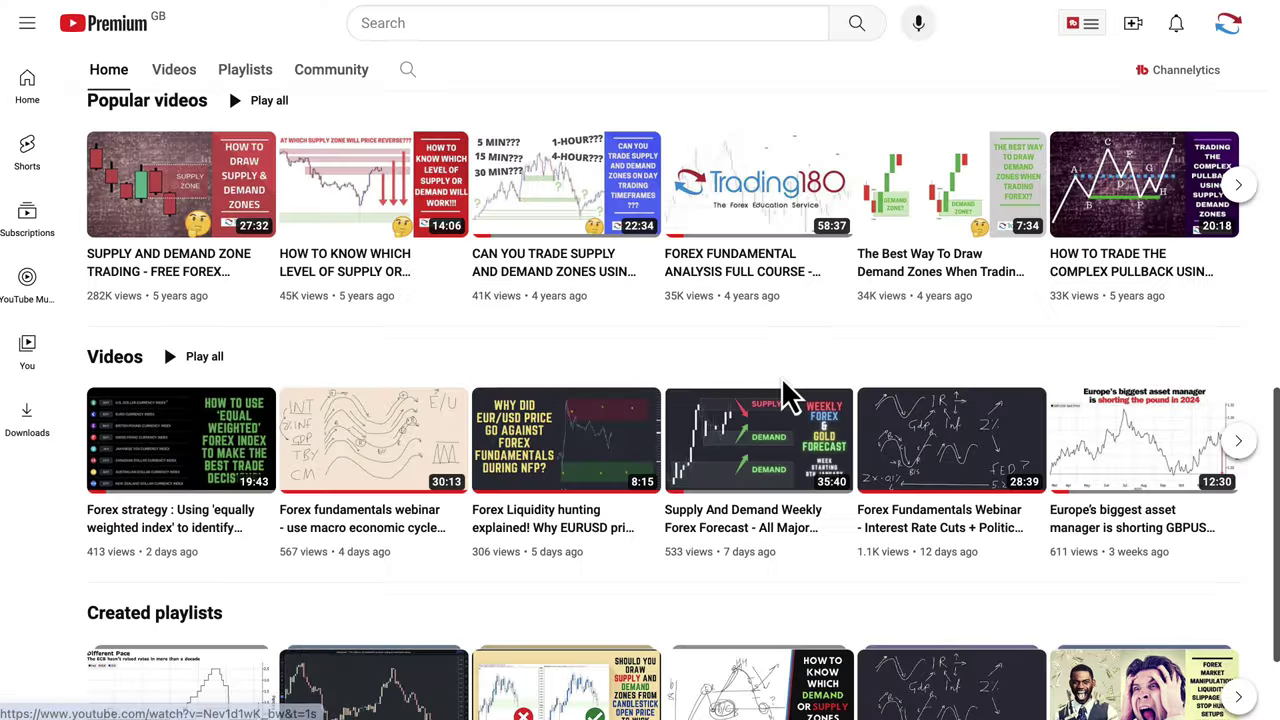
Switch to YouTube, look over the channel's recent videos and playlists, and return to the gold chart
scroll(752, 520, "down", 1)
mouse_move(951, 408)
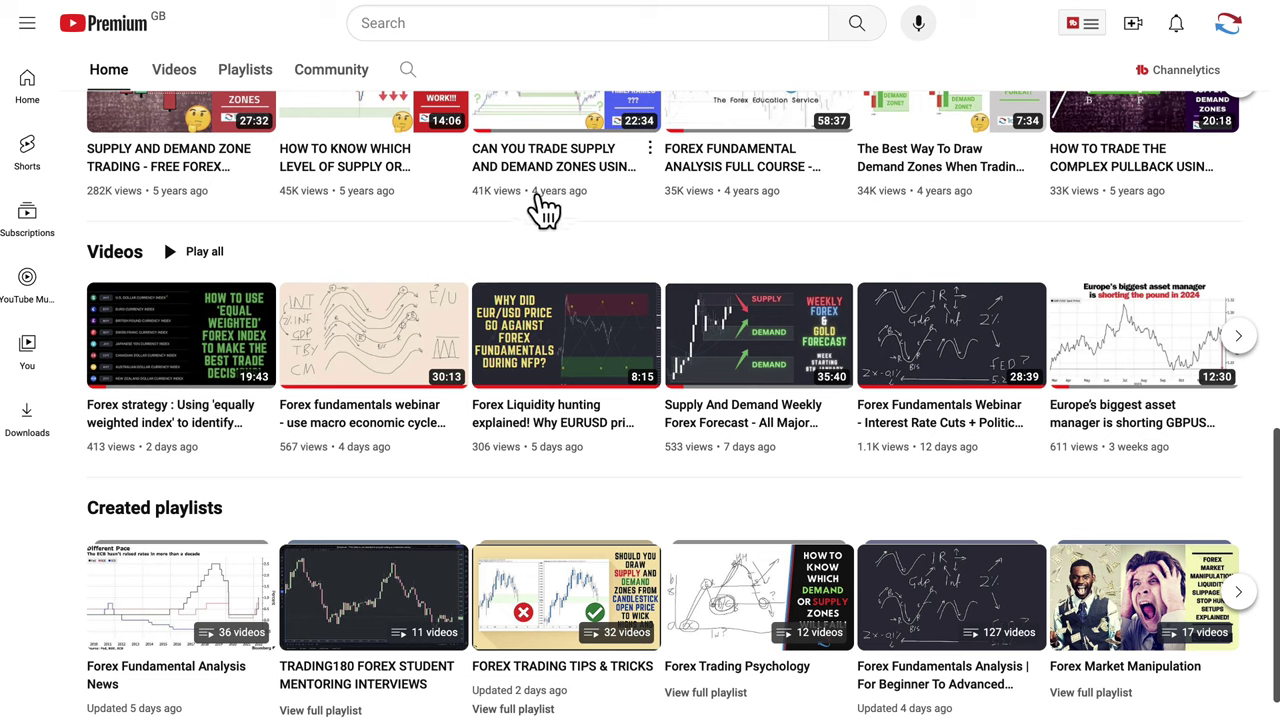
left_click(160, 6)
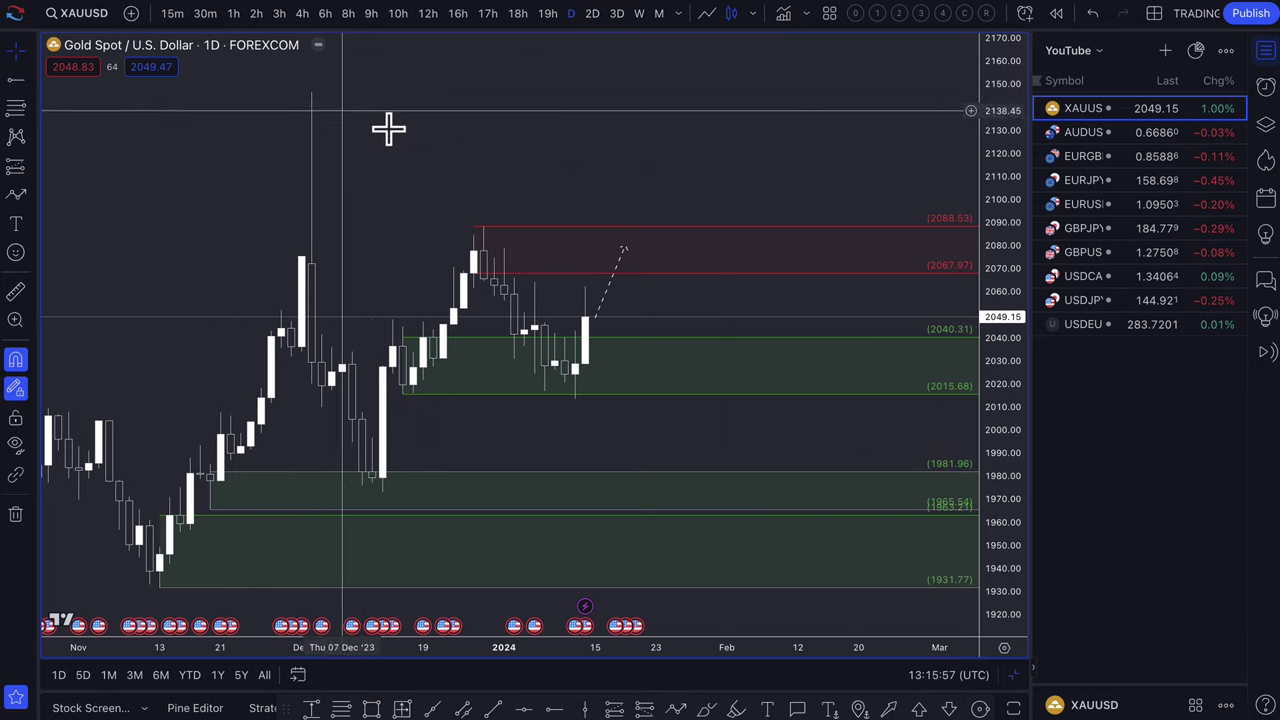
Draw a gold path from about 2049 on 15 January down to about 1970 on 22 January and up to about 2041 in early February
left_click(15, 196)
left_click(594, 320)
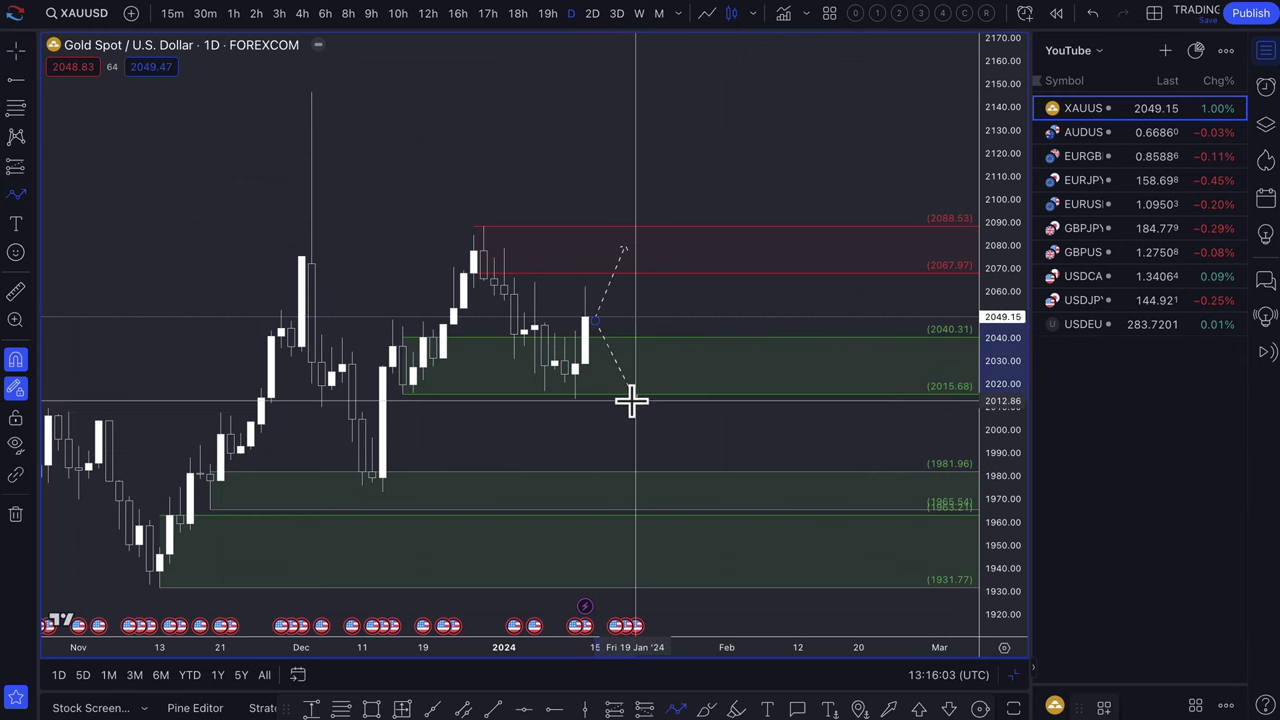
left_click(646, 497)
double_click(771, 334)
scroll(771, 334, "down", 3)
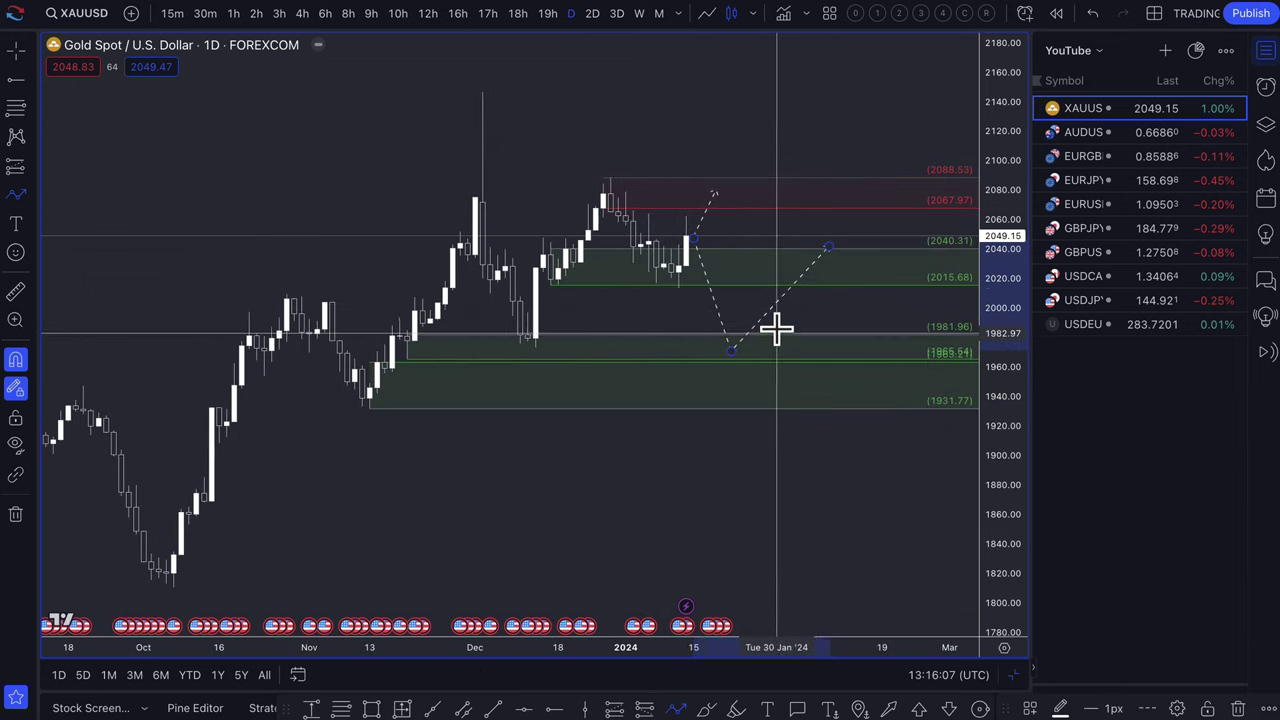
Delete the short upward gold path and draw a narrow zone at about 1975–1988 from about 12 July 2023 to mid-February 2024
scroll(700, 315, "down", 2)
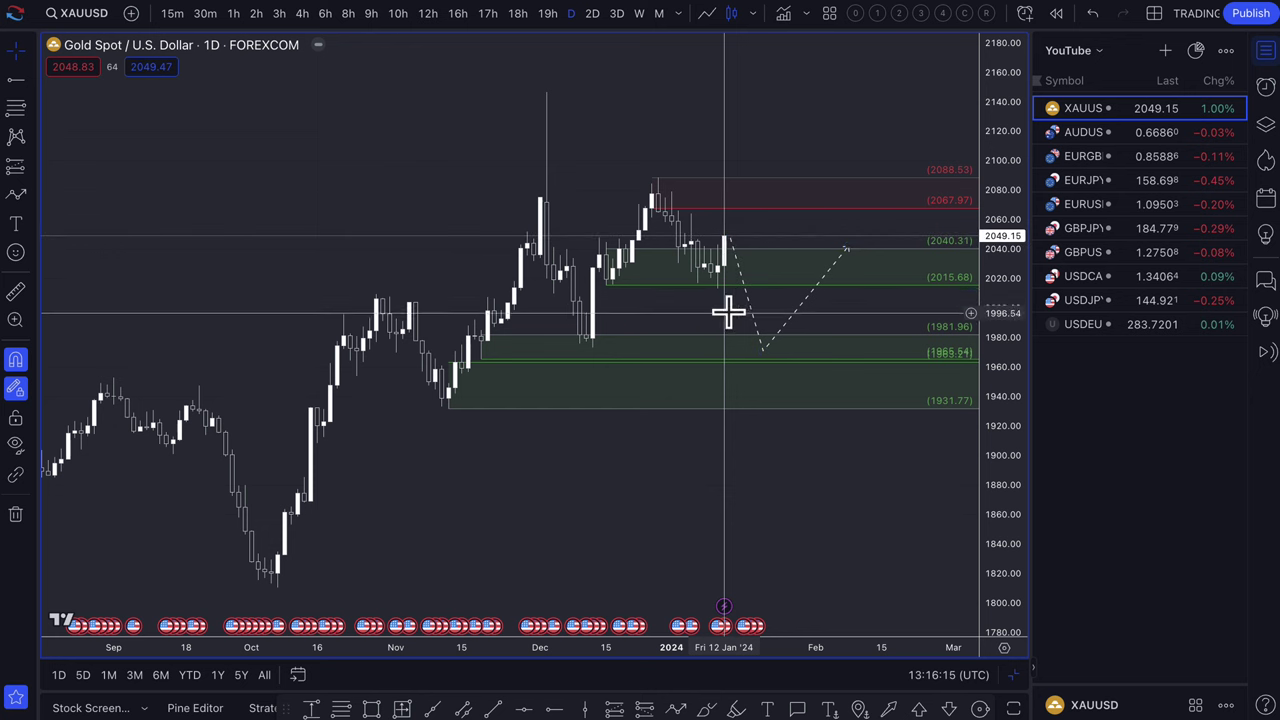
scroll(751, 347, "down", 3)
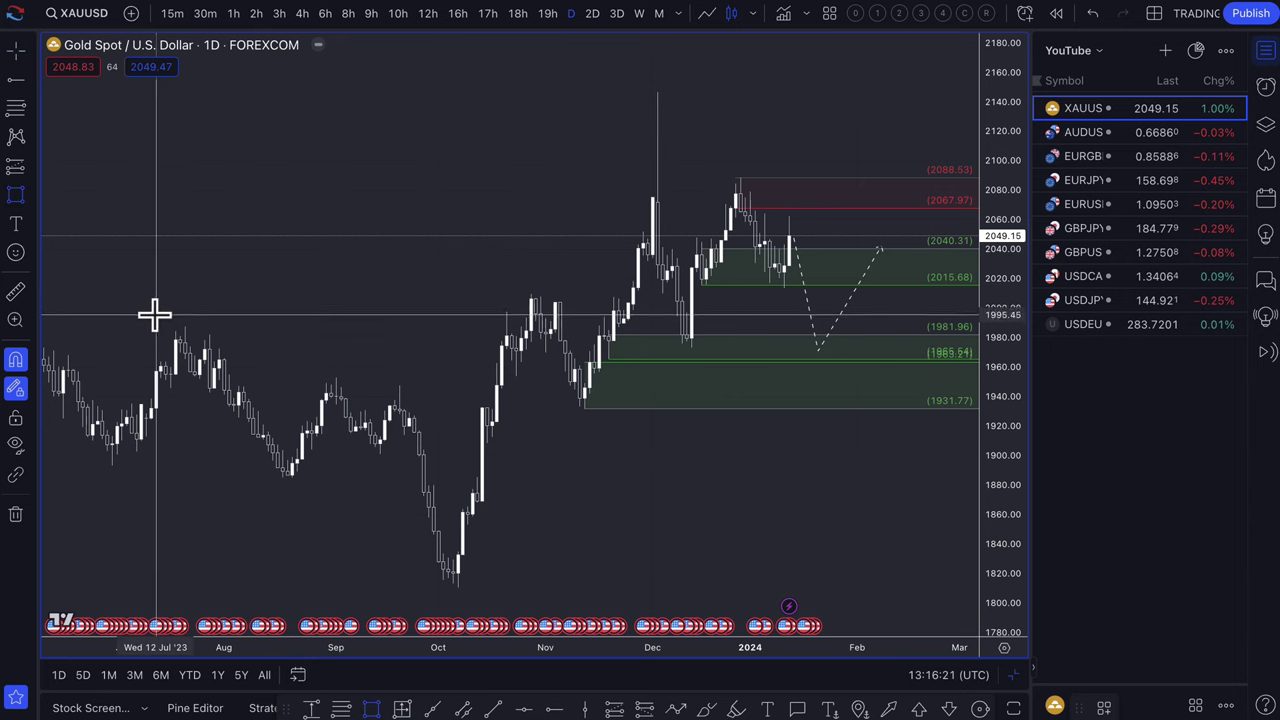
left_click_drag(153, 326, 905, 345)
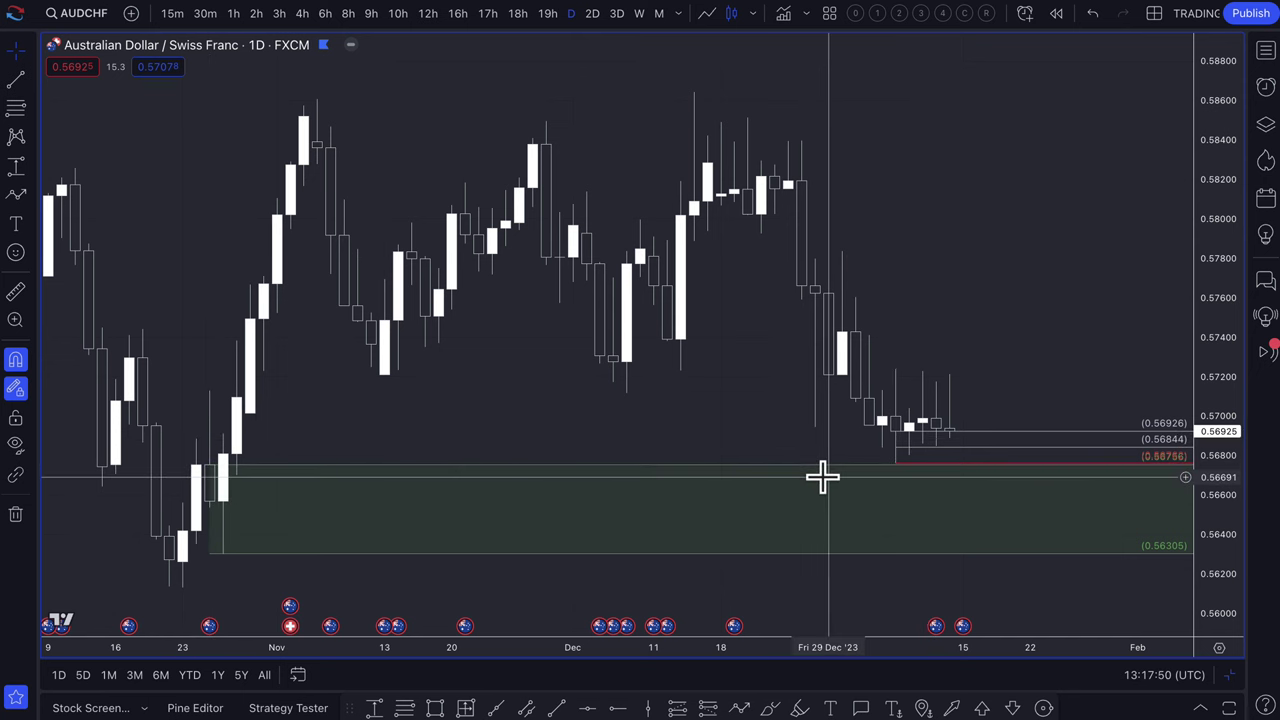
Examine how the late December and January lows on the AUDCHF daily chart sit above the green demand zone
scroll(822, 477, "up", 6)
scroll(822, 477, "up", 2)
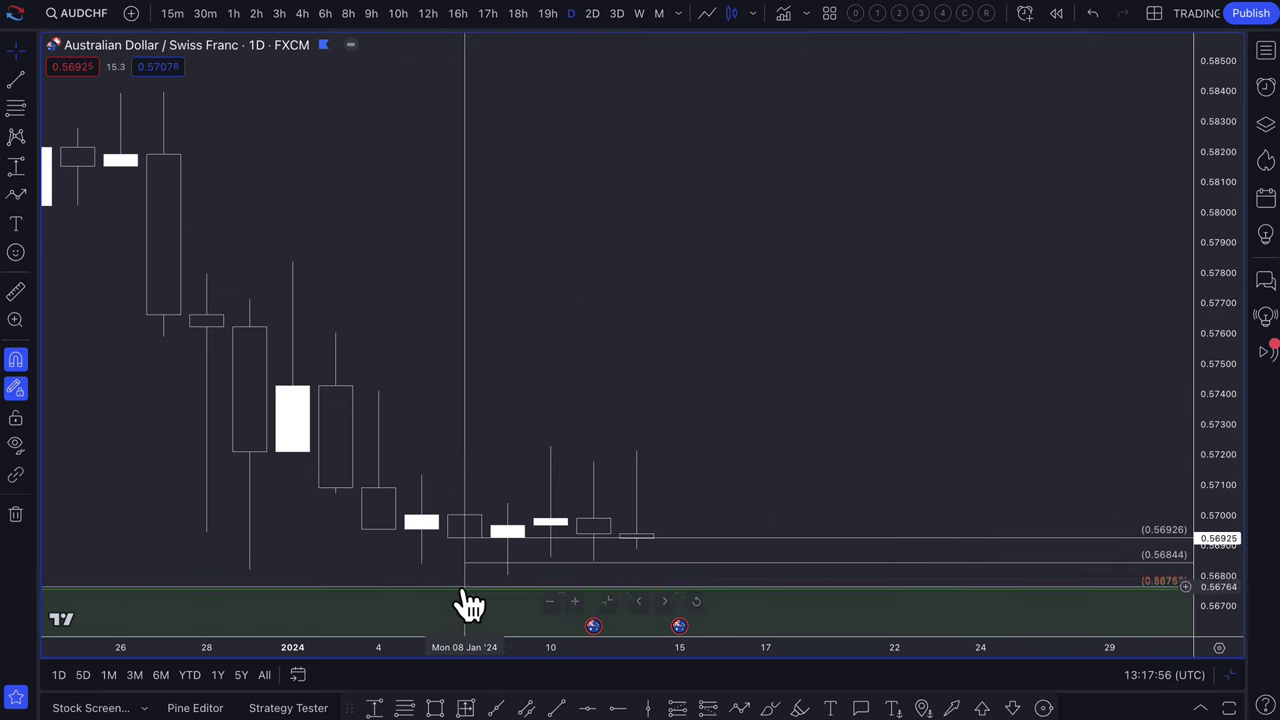
mouse_move(470, 600)
left_mouse_down()
mouse_move(457, 591)
mouse_move(451, 603)
mouse_move(466, 608)
left_mouse_up()
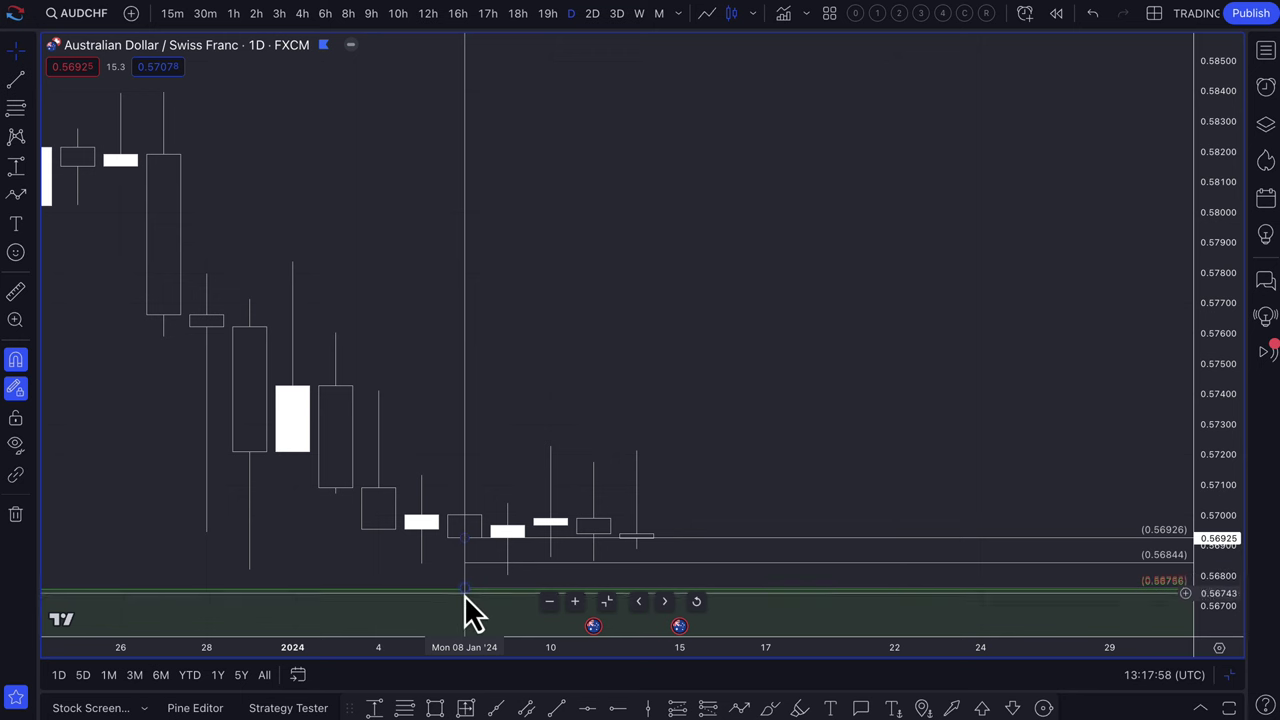
scroll(466, 592, "down", 4)
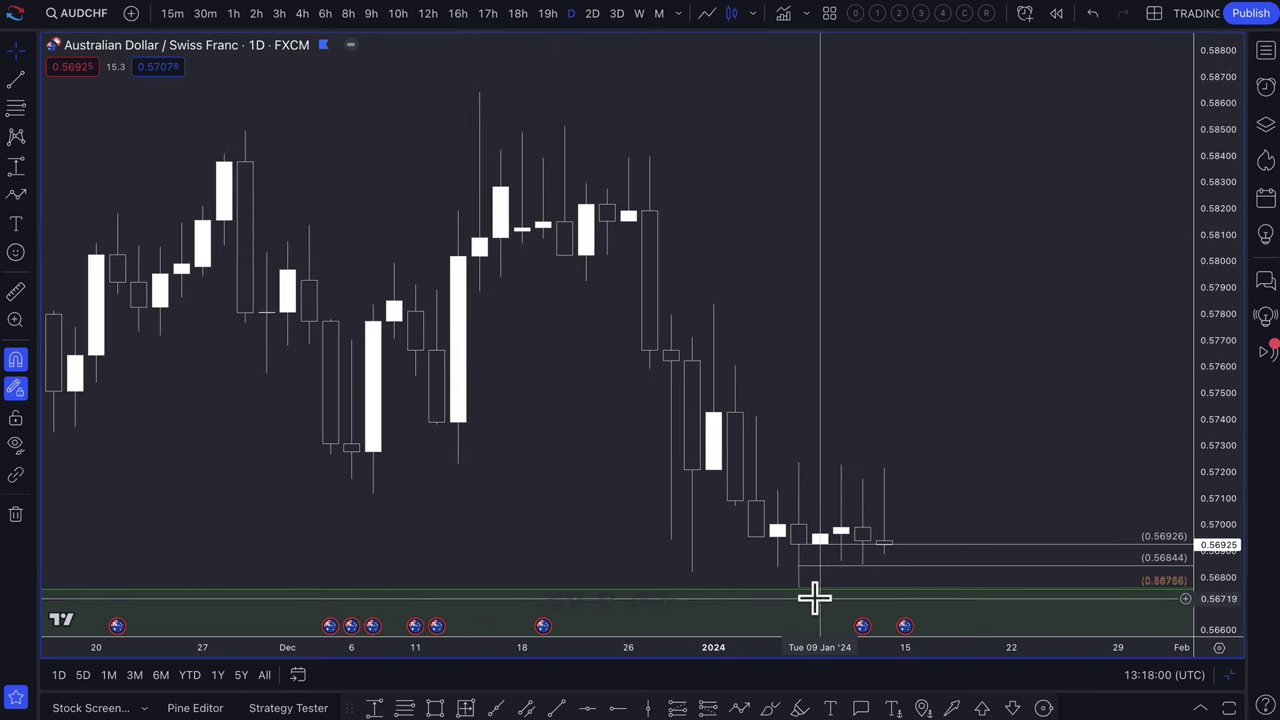
scroll(791, 594, "down", 3)
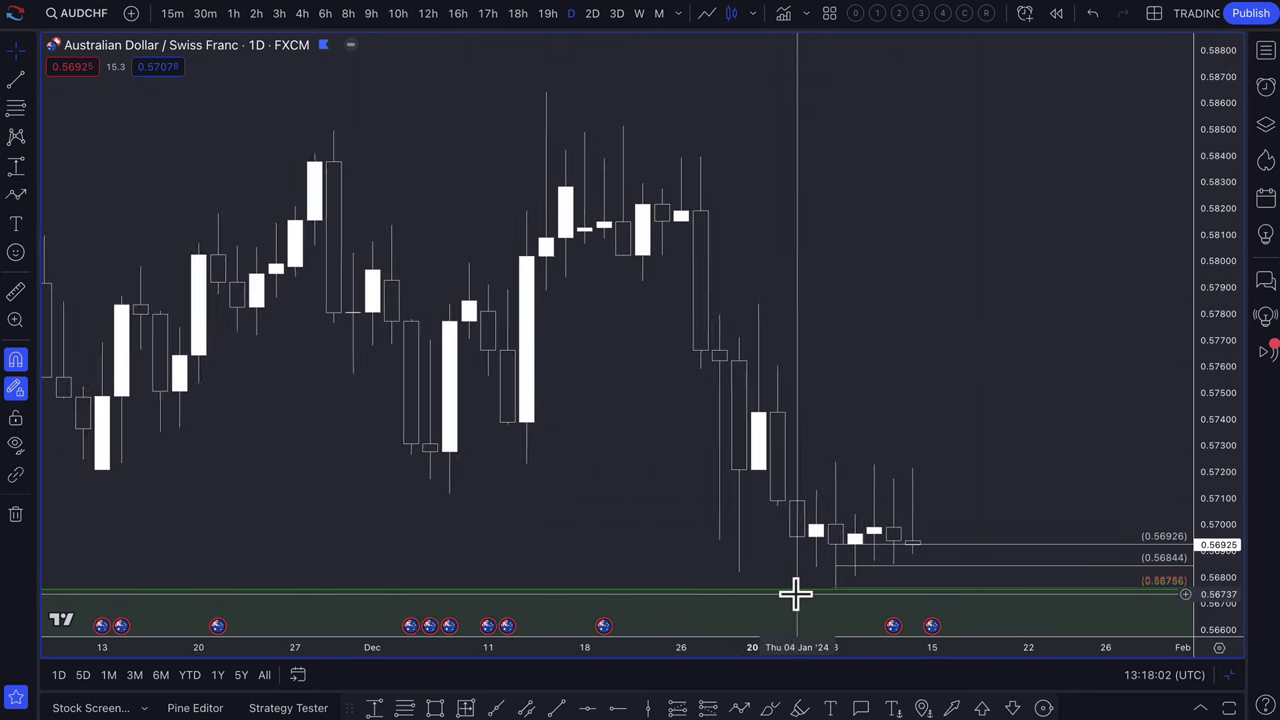
scroll(795, 594, "down", 2)
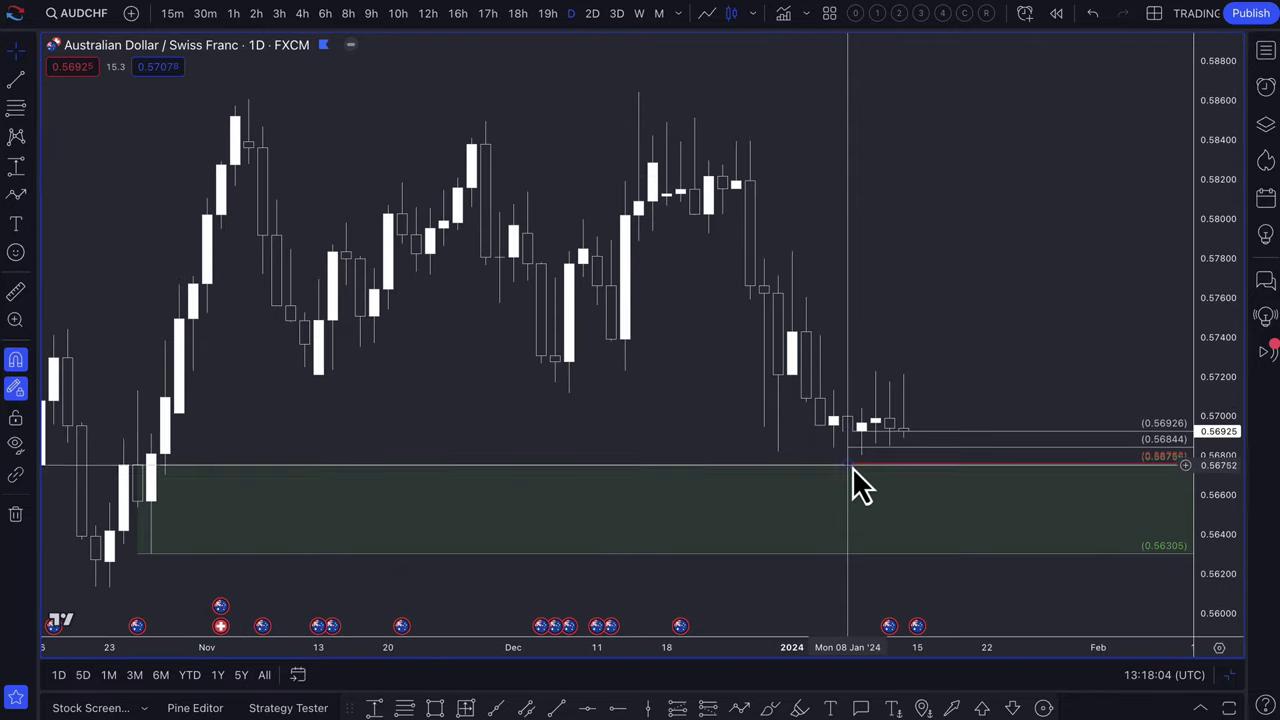
left_click_drag(849, 469, 847, 468)
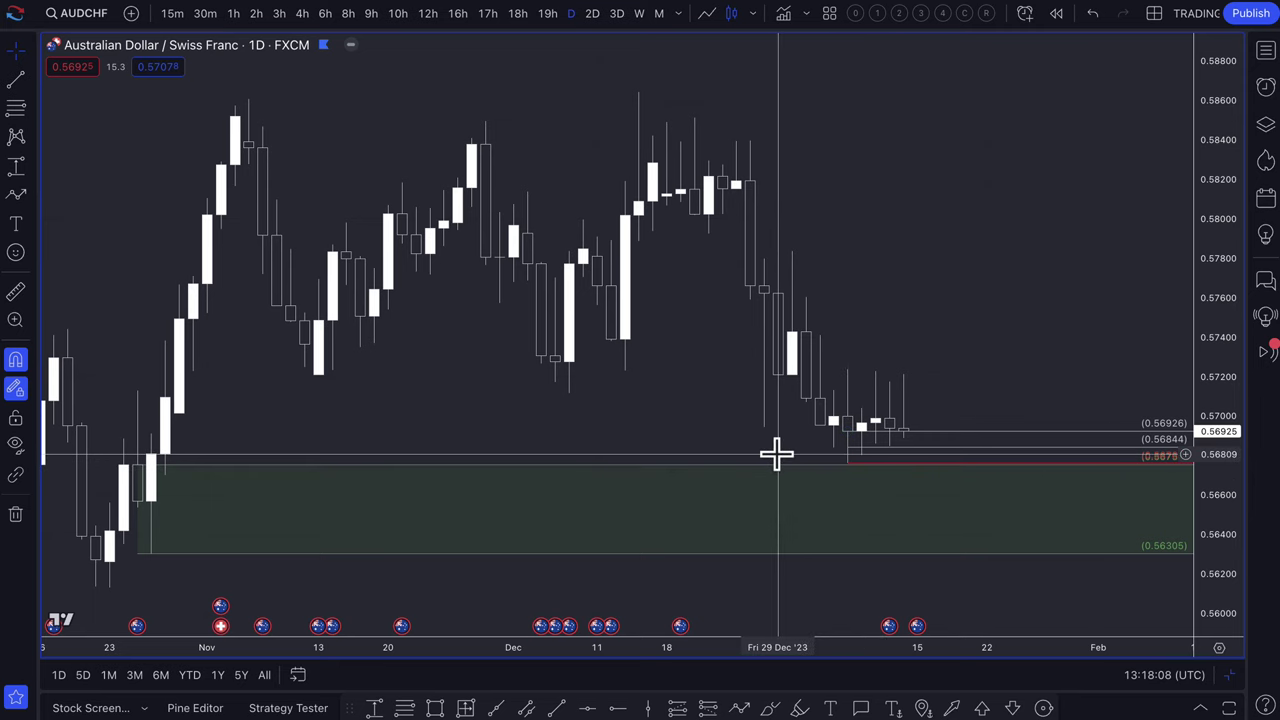
scroll(778, 455, "up", 2)
scroll(778, 460, "up", 3)
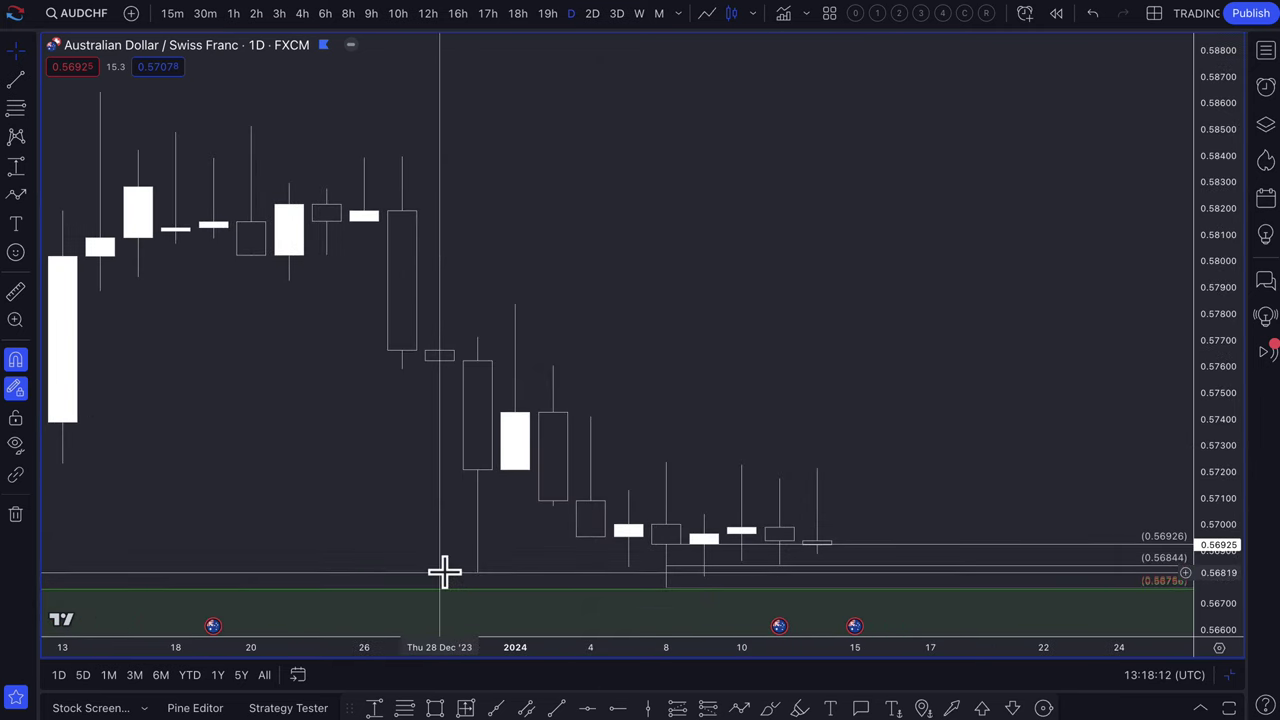
On the 30-minute AUDCHF chart, mark the swing lows with highlighter dots: one on 29 December, one on 5 January and two on 8 January
left_click(205, 13)
scroll(474, 211, "down", 5)
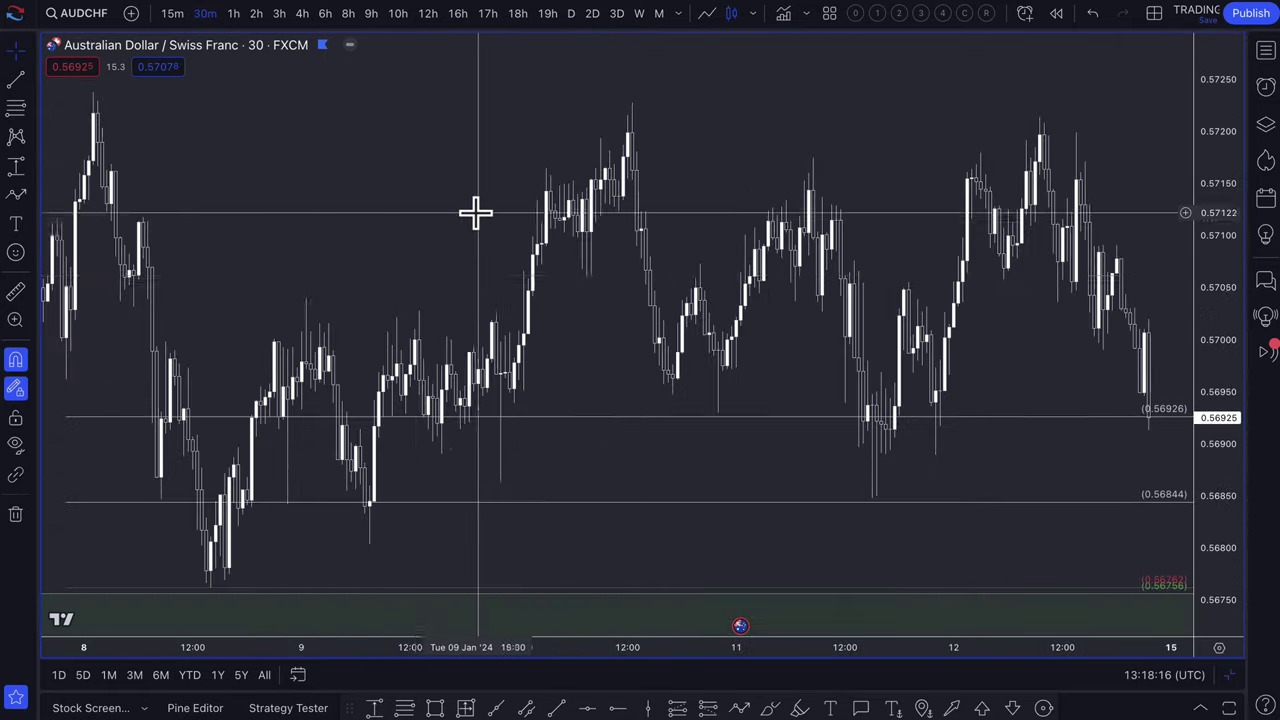
scroll(466, 274, "down", 5)
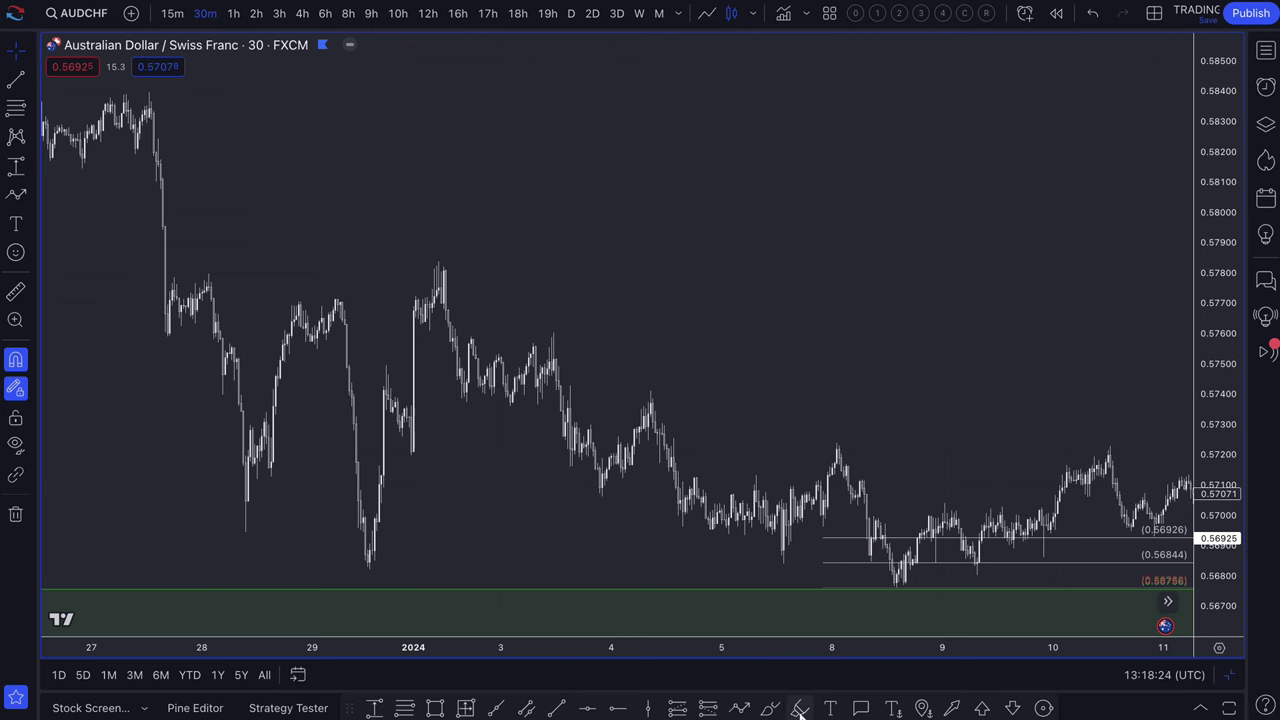
left_click(367, 567)
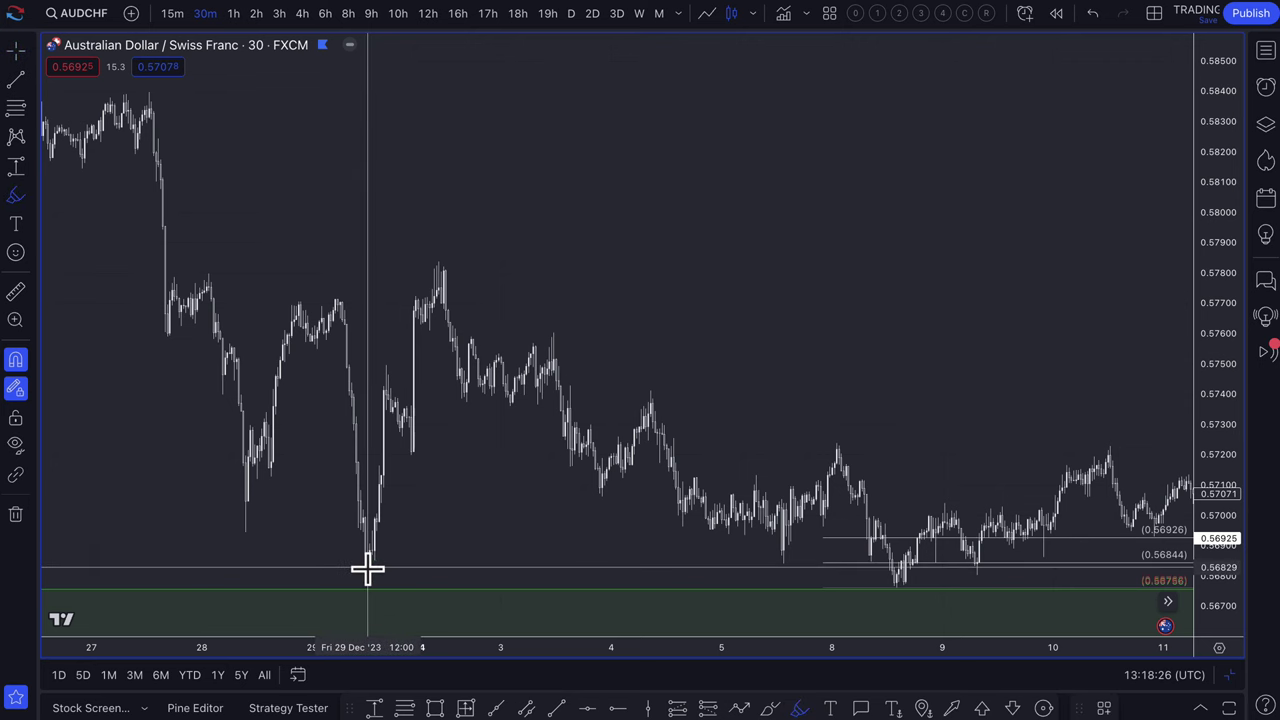
left_click(781, 565)
left_click(872, 562)
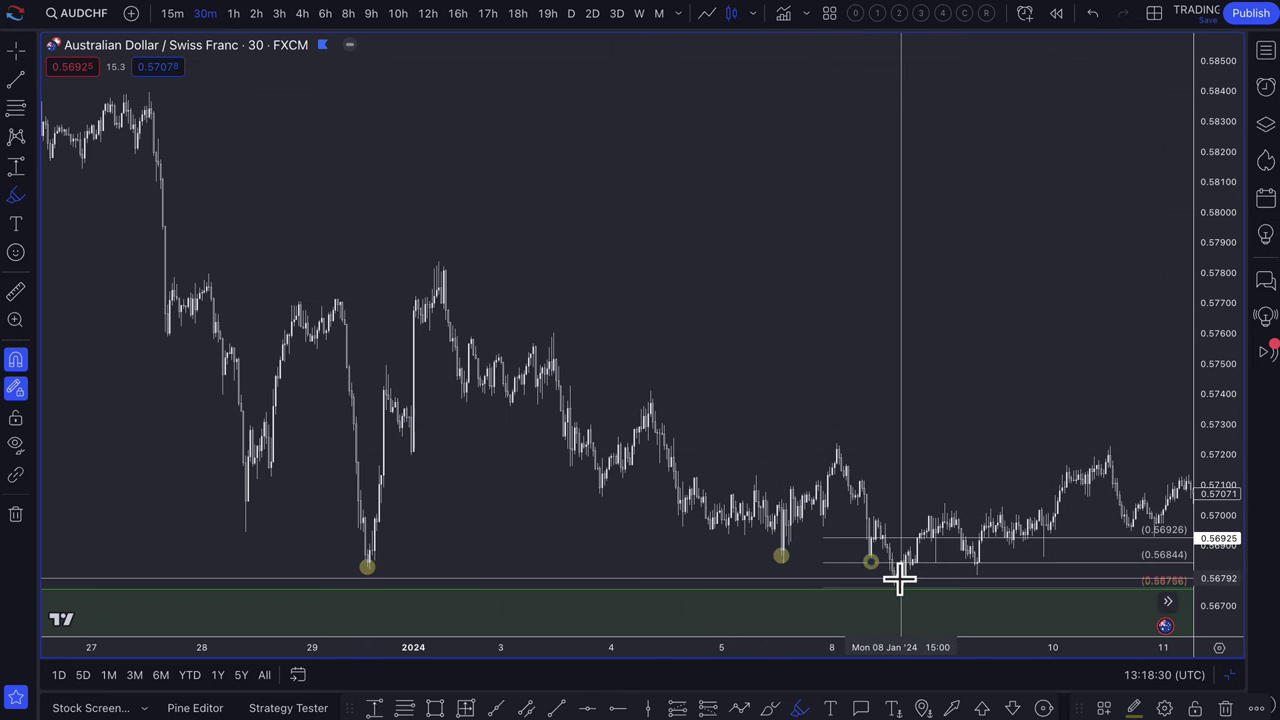
left_click(902, 575)
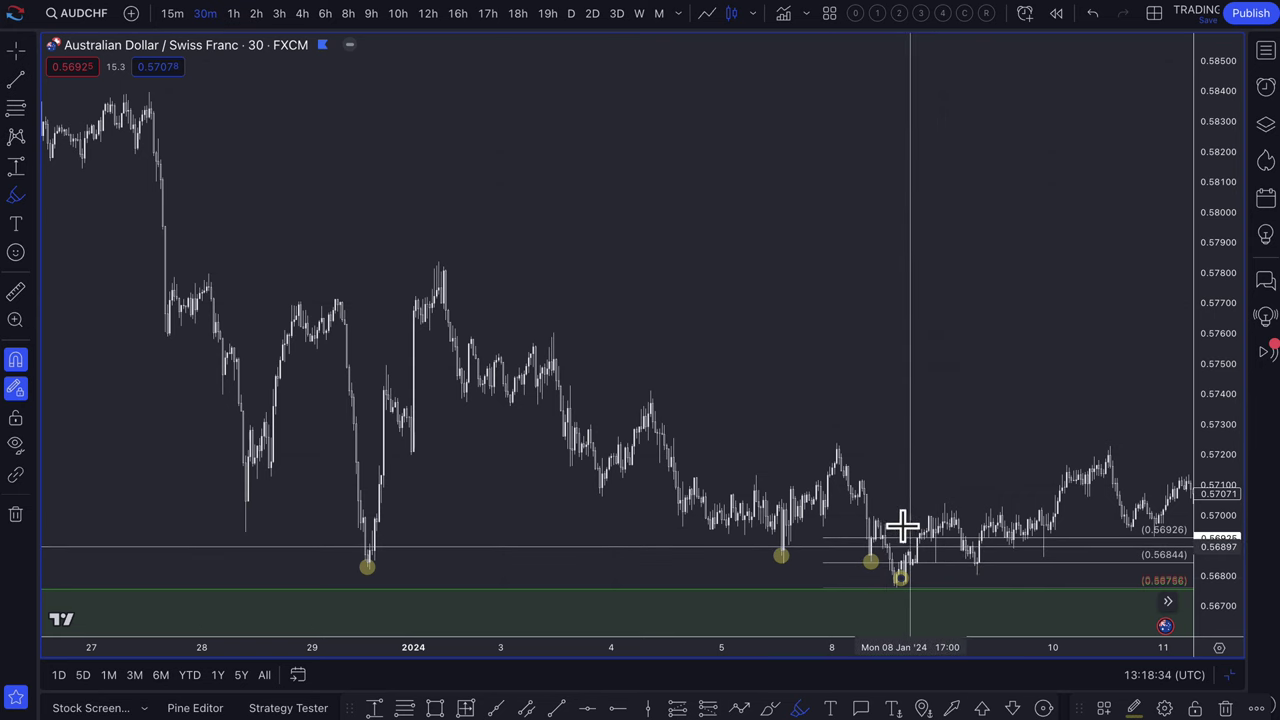
Inspect the highlighted AUDCHF lows up close, and compare them with the demand zone on the daily timeframe
scroll(530, 529, "up", 3)
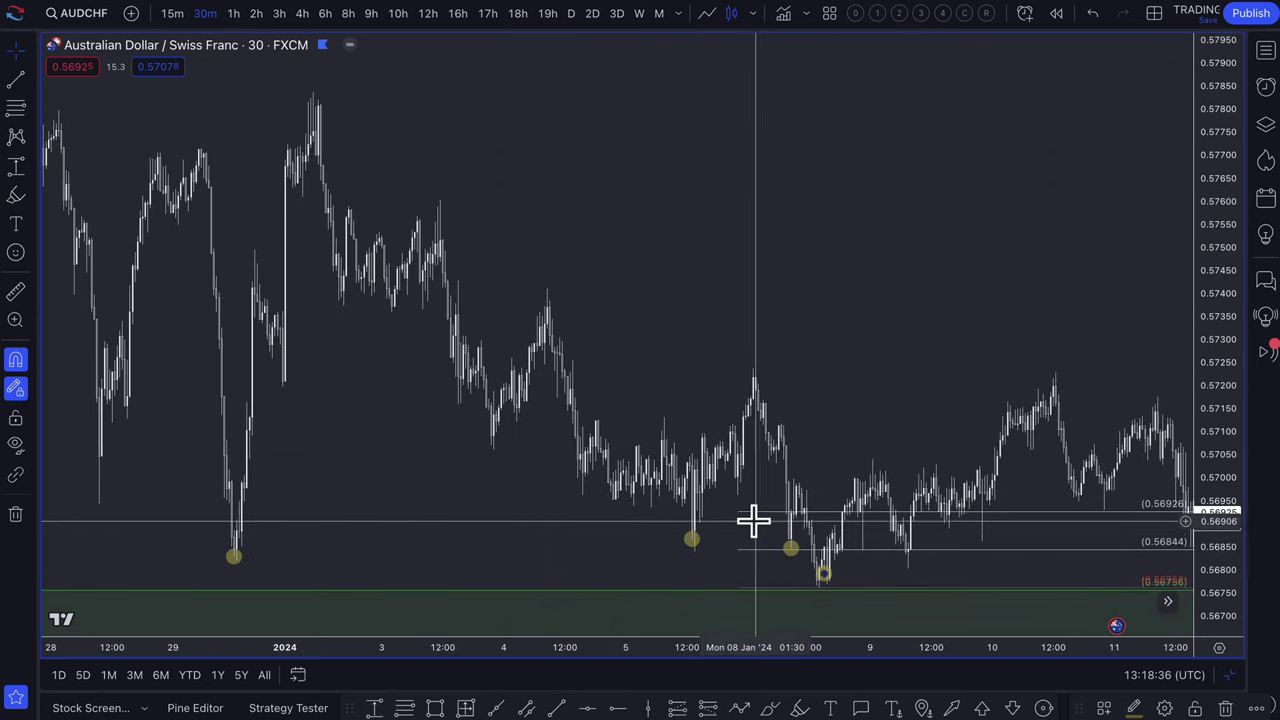
left_click(795, 548)
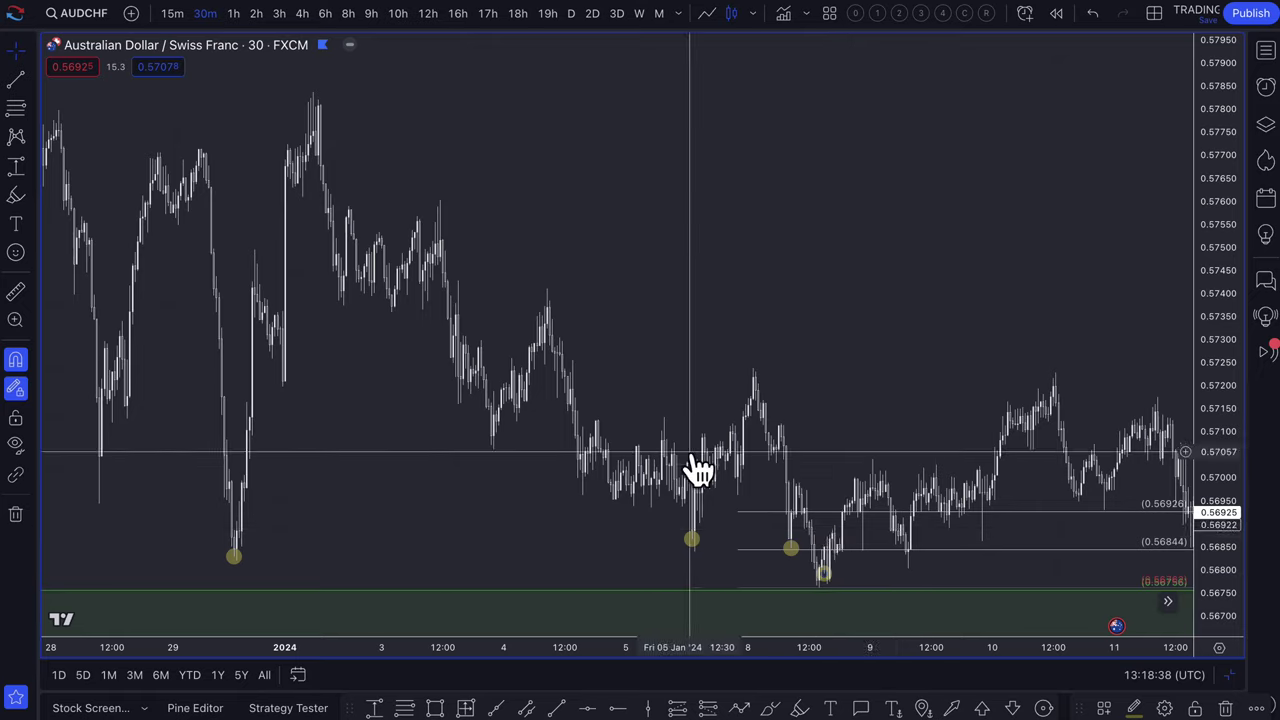
left_click(571, 13)
scroll(657, 194, "up", 5)
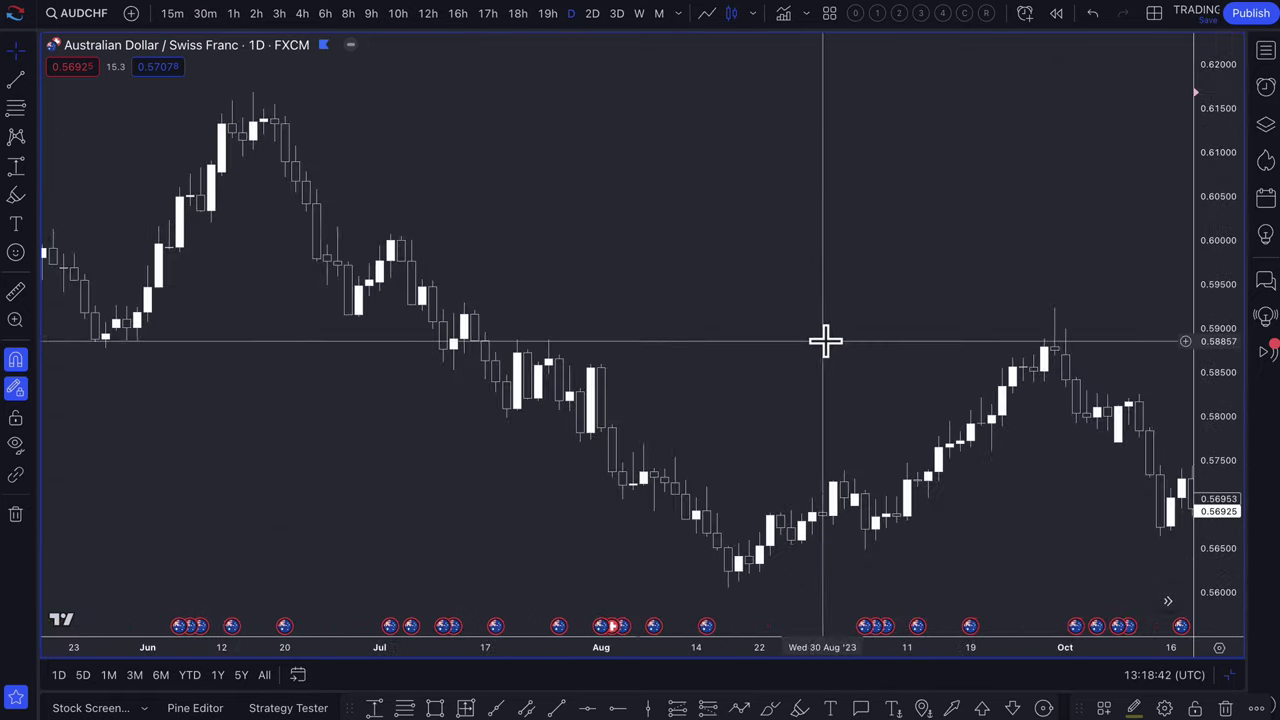
scroll(828, 348, "right", 15)
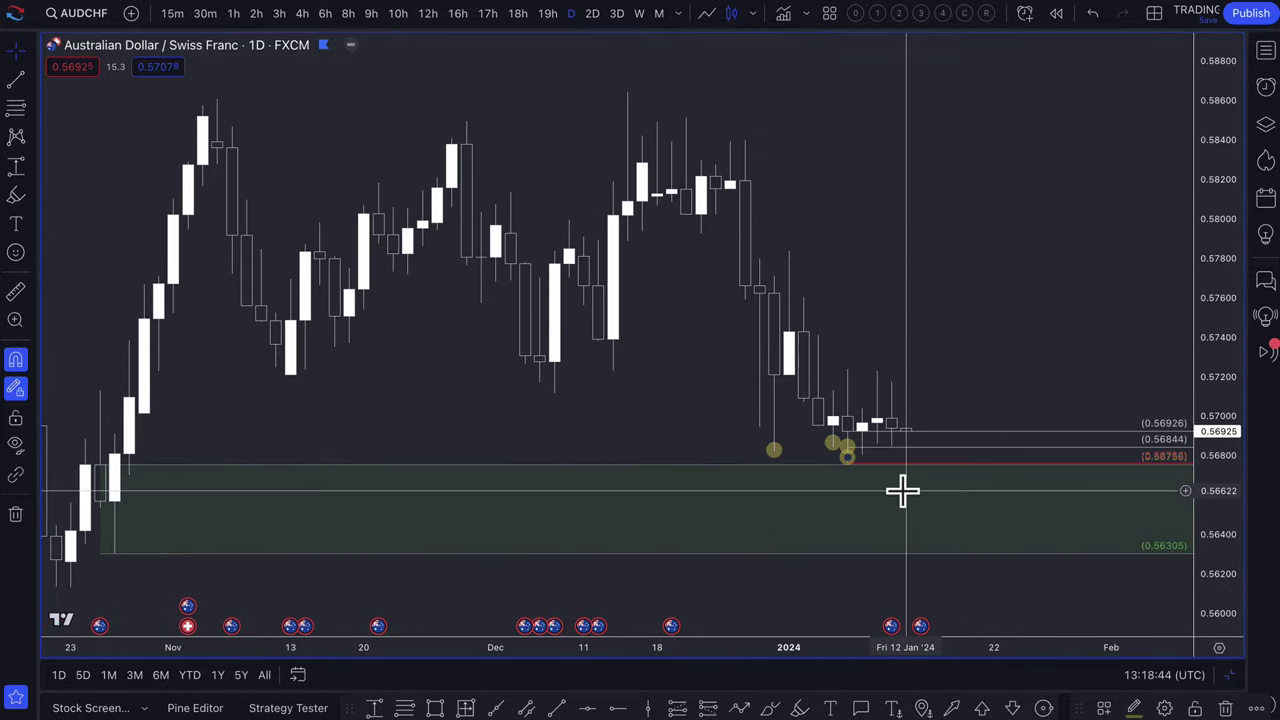
Delete the highlighter dots marking the late December and January lows above the AUDCHF demand zone
right_click(902, 490)
left_click(857, 465)
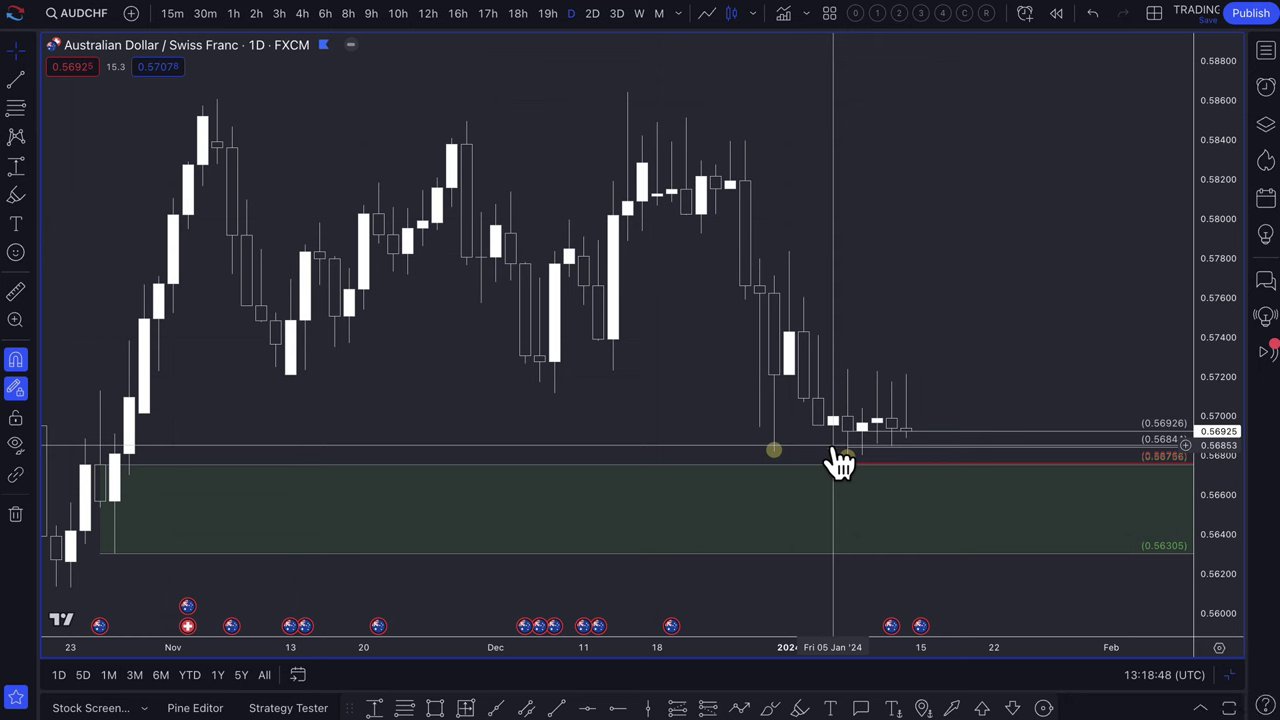
mouse_move(857, 466)
left_mouse_down()
mouse_move(785, 468)
mouse_move(876, 467)
mouse_move(857, 471)
left_mouse_up()
scroll(824, 524, "down", 1)
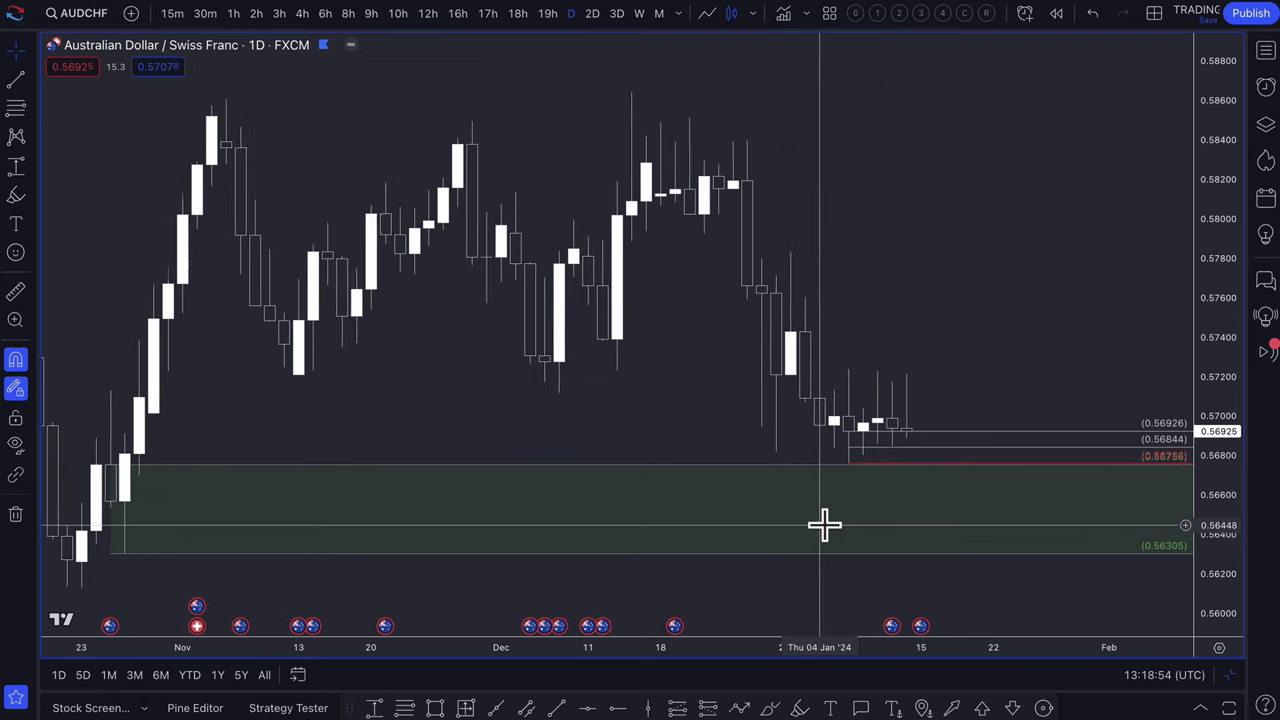
scroll(830, 524, "down", 1)
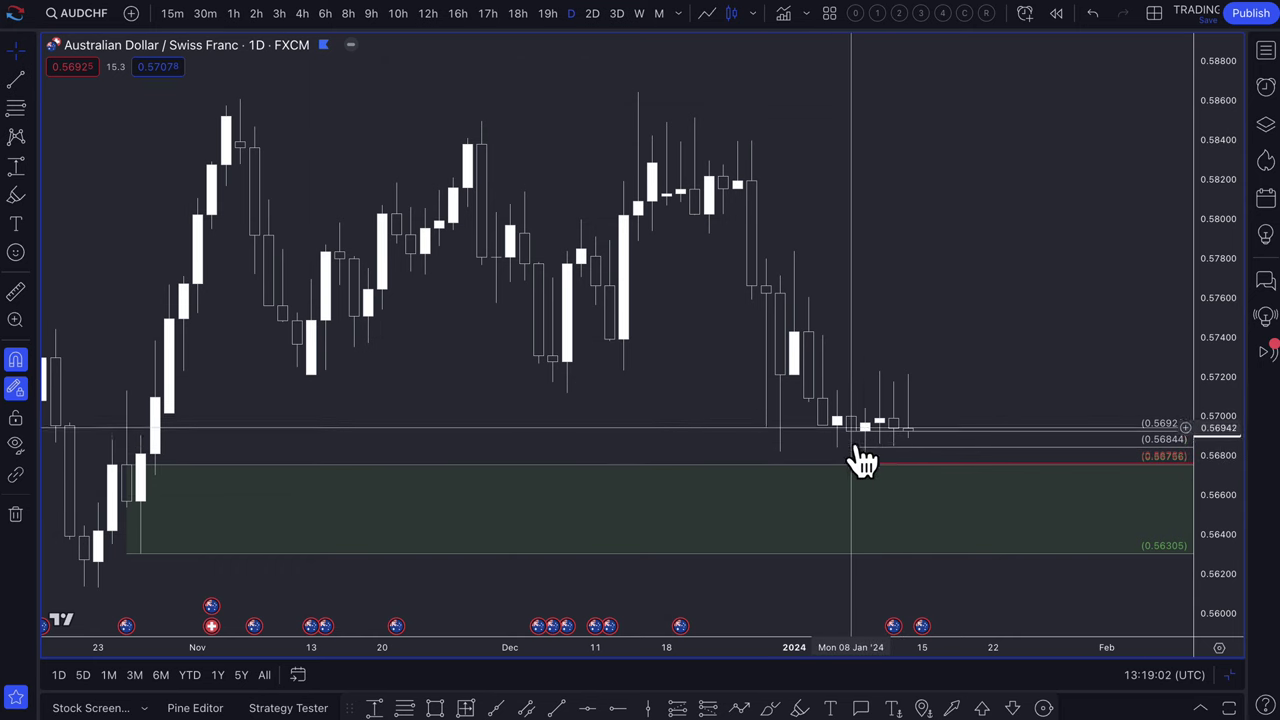
Place a long position spanning 8 to 11 January 2024 with target 0.57253, and move its entry down to about 0.56762
scroll(880, 455, "up", 2)
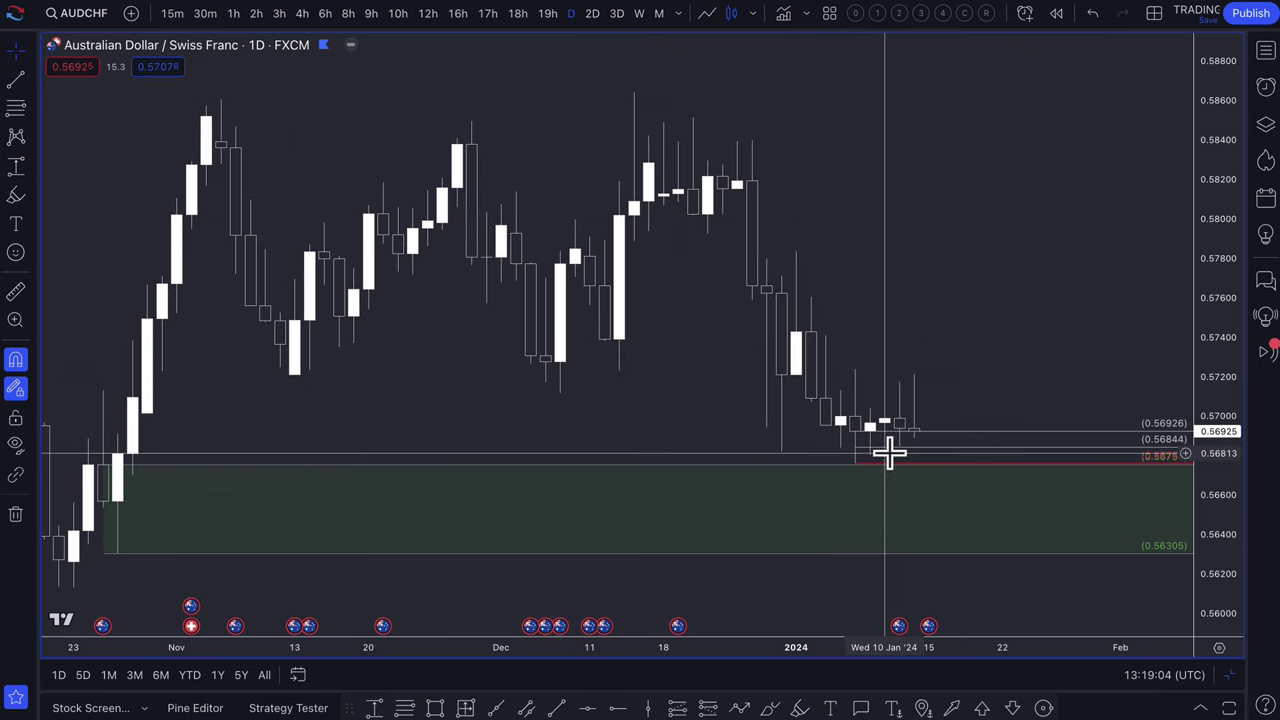
scroll(875, 460, "up", 6)
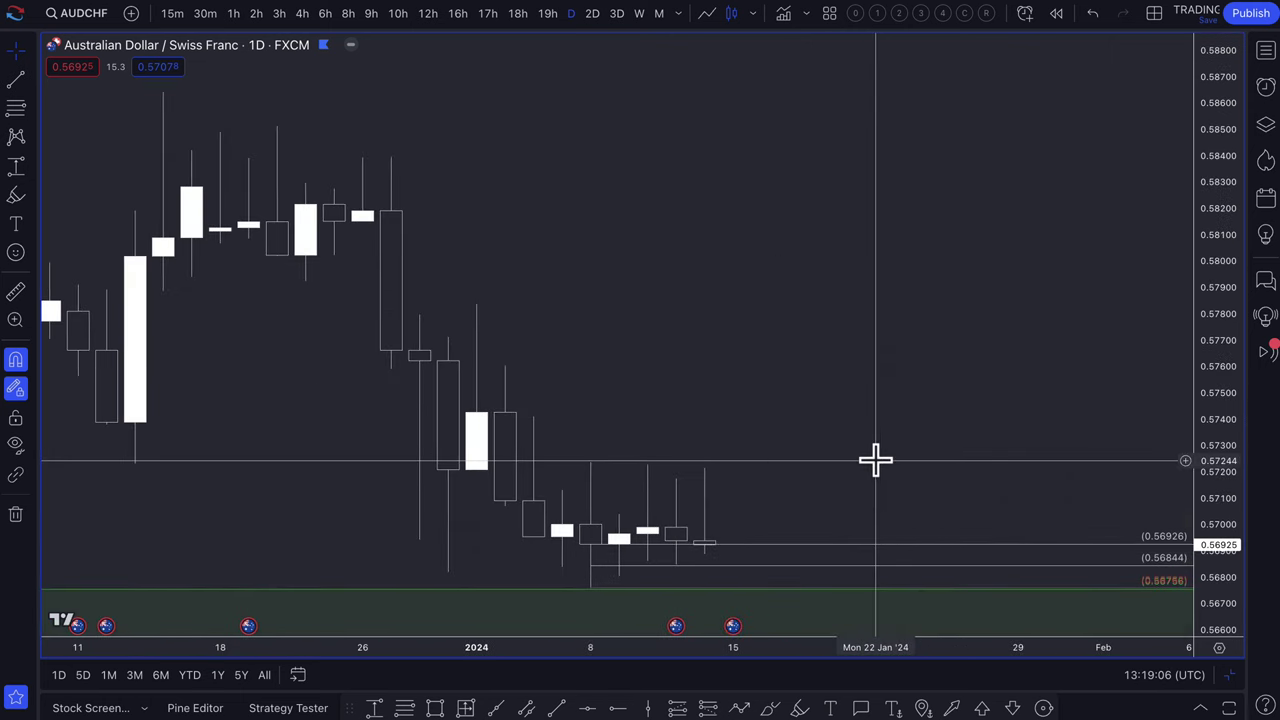
scroll(716, 556, "up", 2)
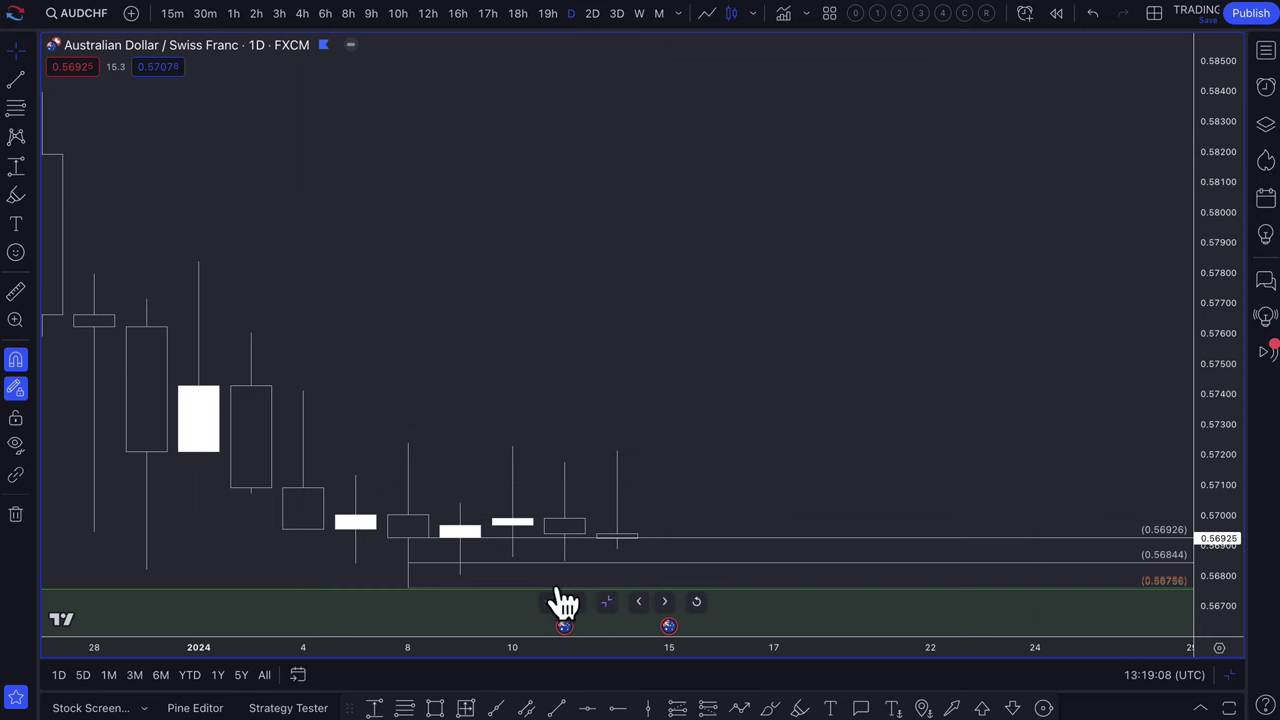
left_click(408, 563)
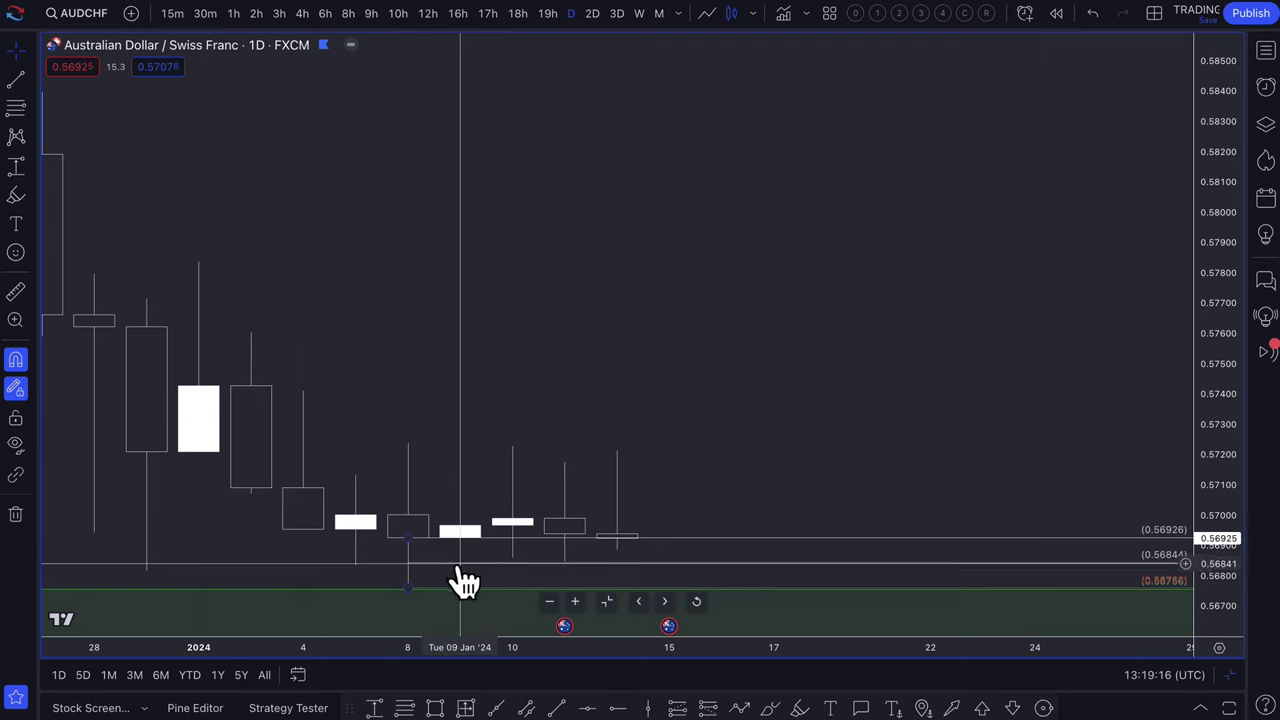
left_click_drag(460, 563, 460, 588)
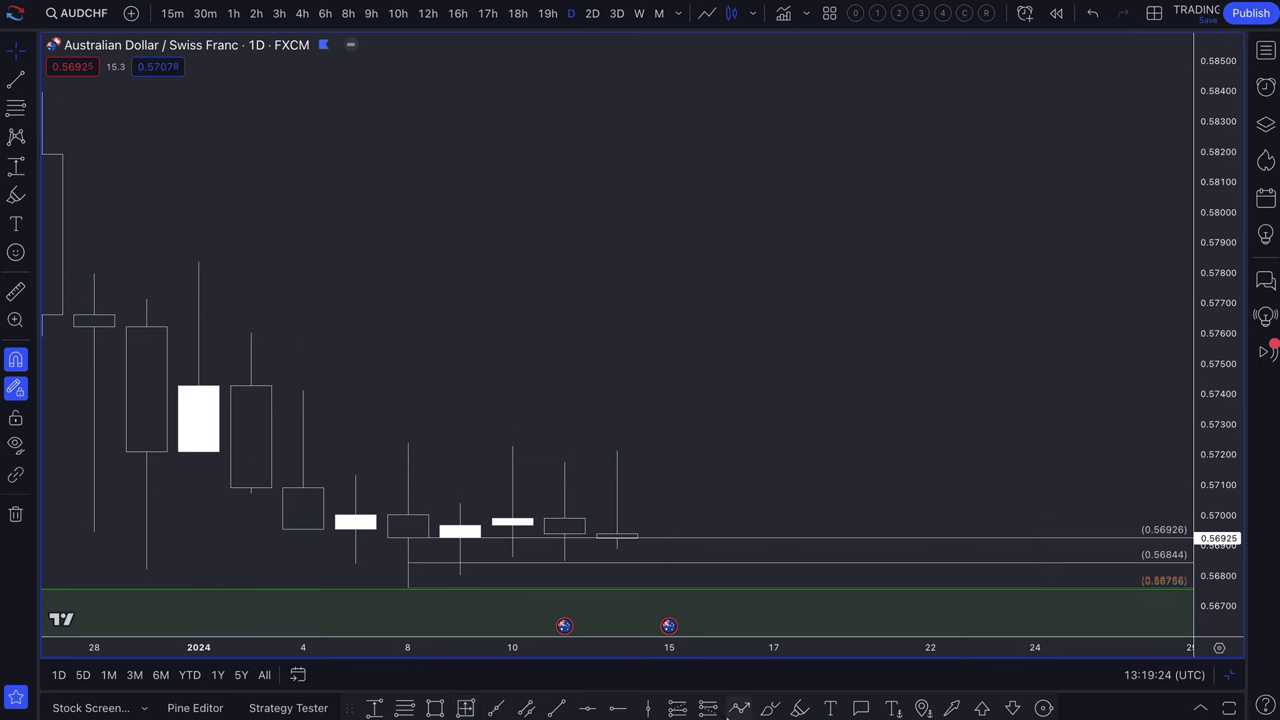
left_click(678, 710)
left_click(408, 537)
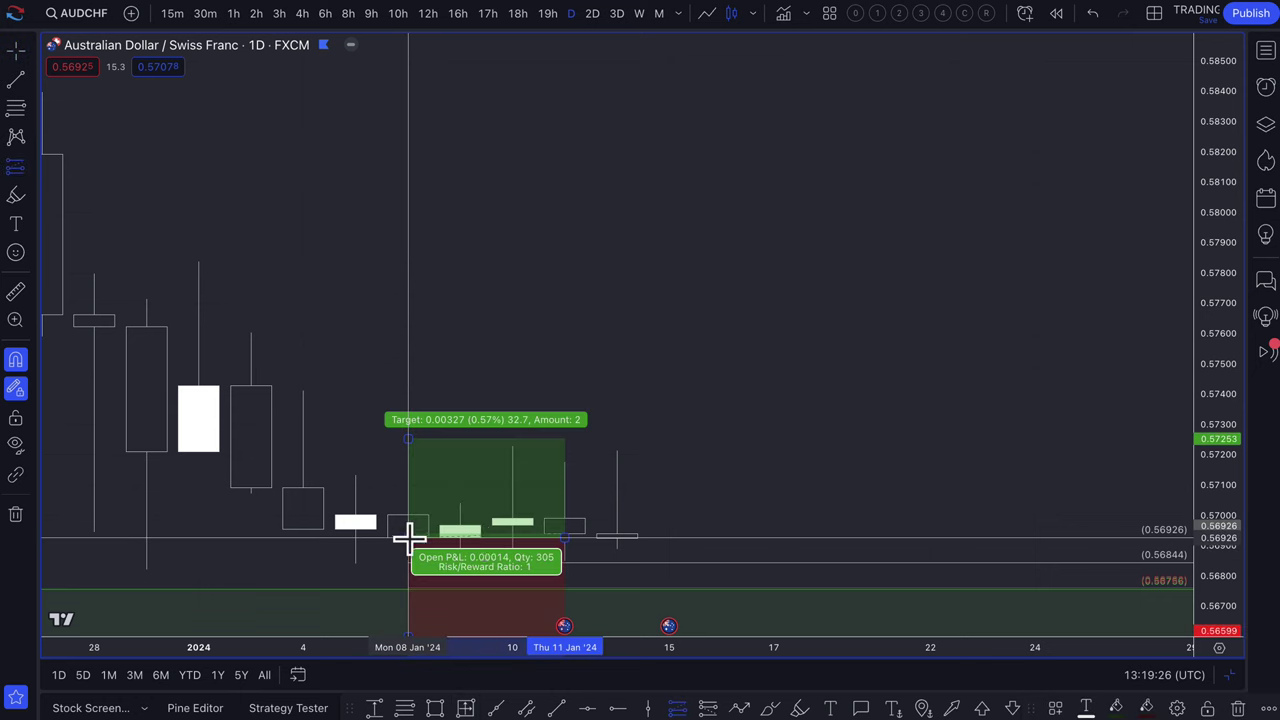
left_click_drag(420, 557, 414, 583)
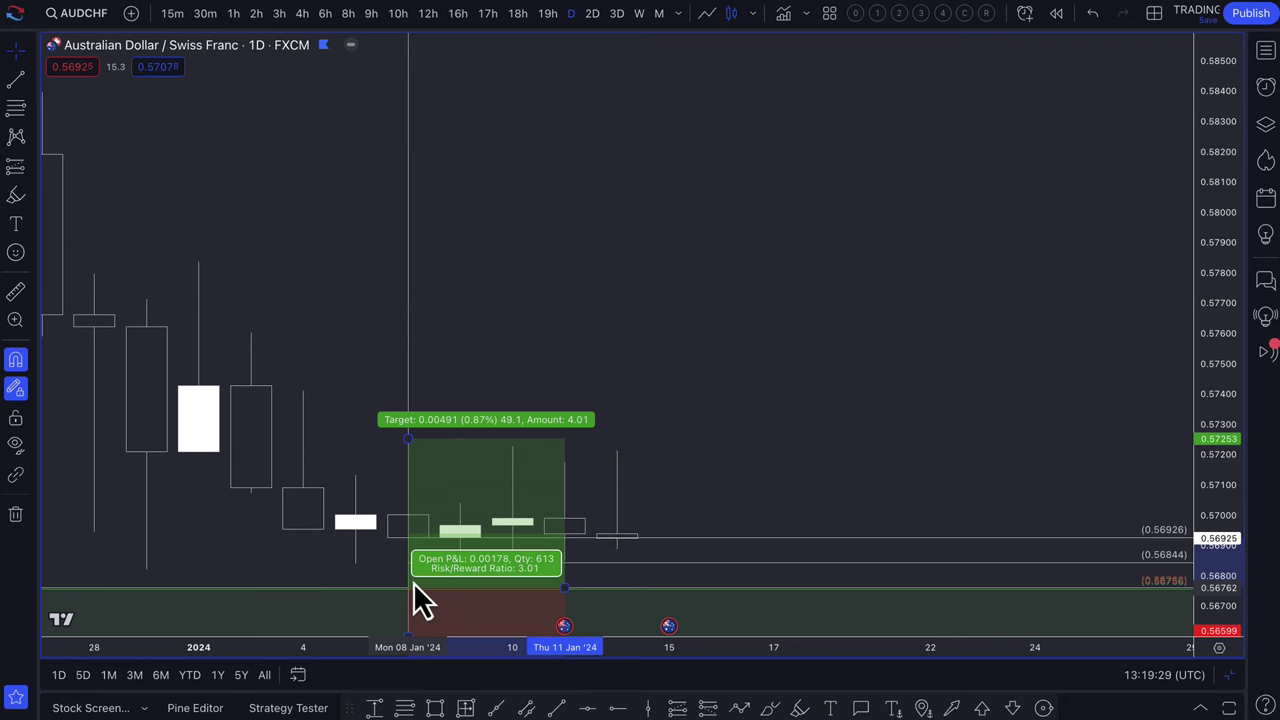
Set the long position's stop level to 250 ticks, and move its entry back up to the 0.56926 level
double_click(460, 486)
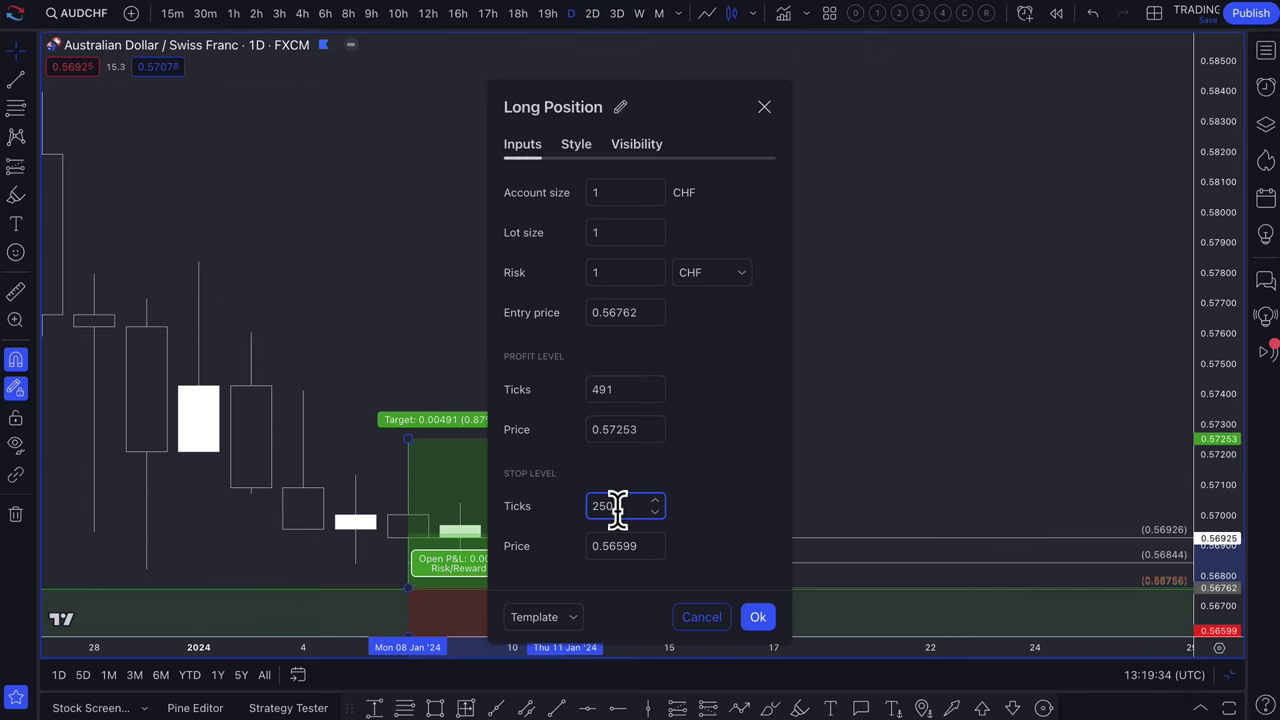
left_click(760, 616)
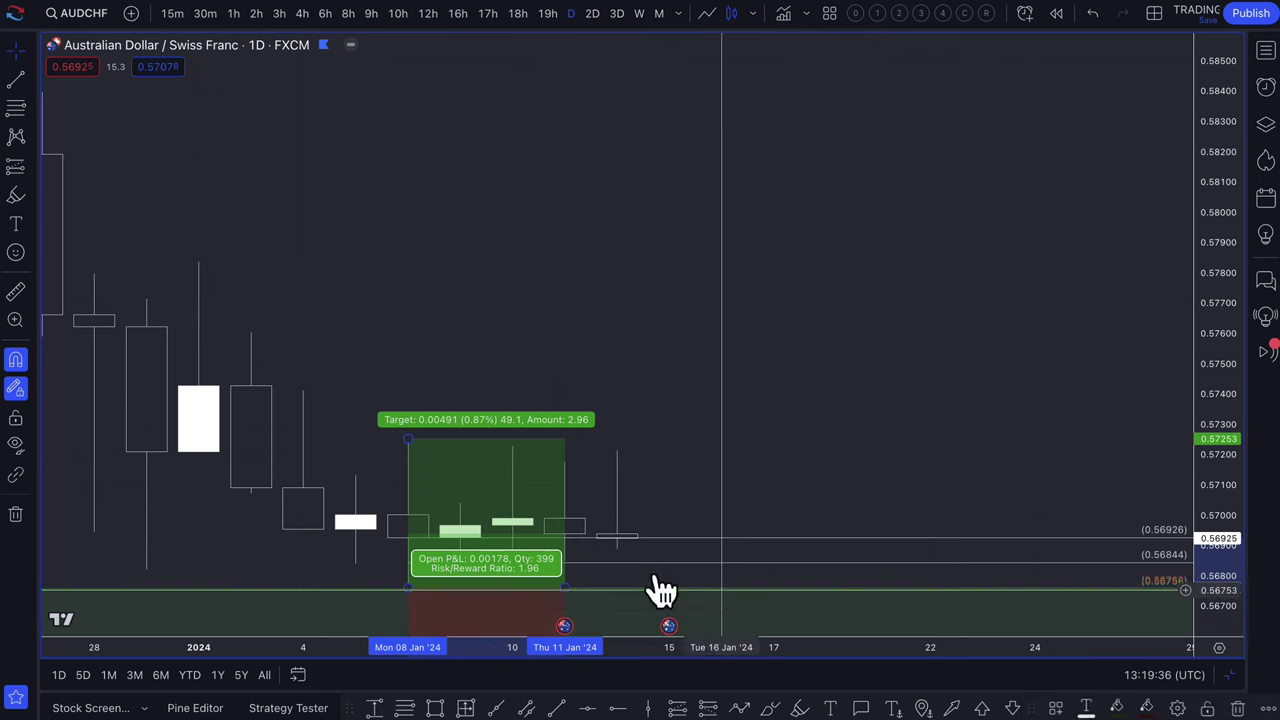
right_click(686, 580)
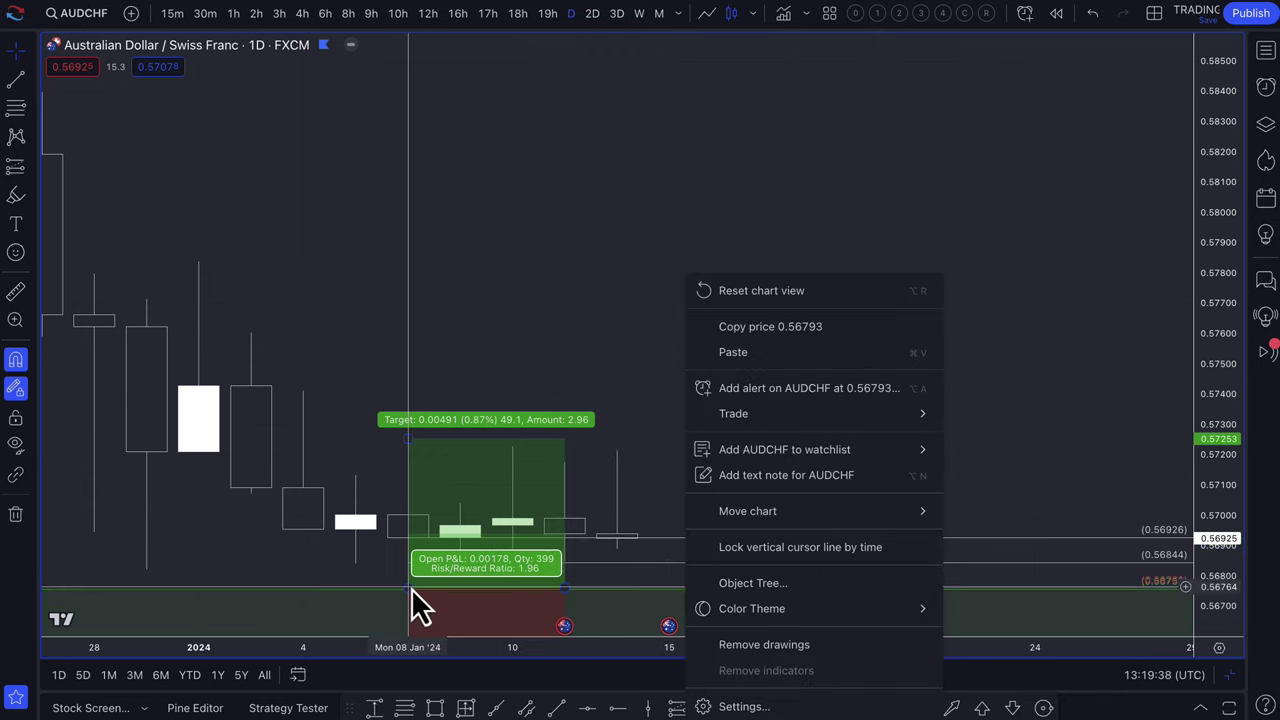
left_click_drag(412, 588, 409, 554)
Place a second long position from 15 to 18 January with entry about 0.56843, target about 0.57183 and stop about 0.56516
scroll(551, 571, "up", 5)
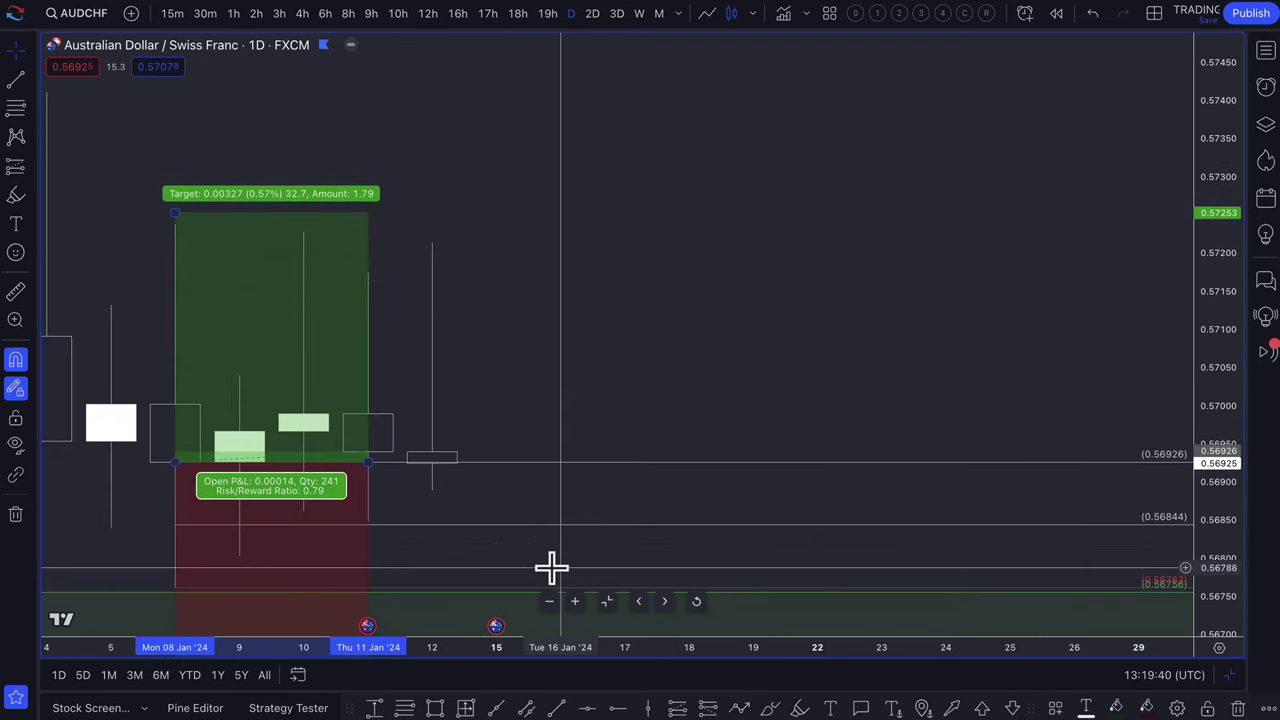
left_click(16, 165)
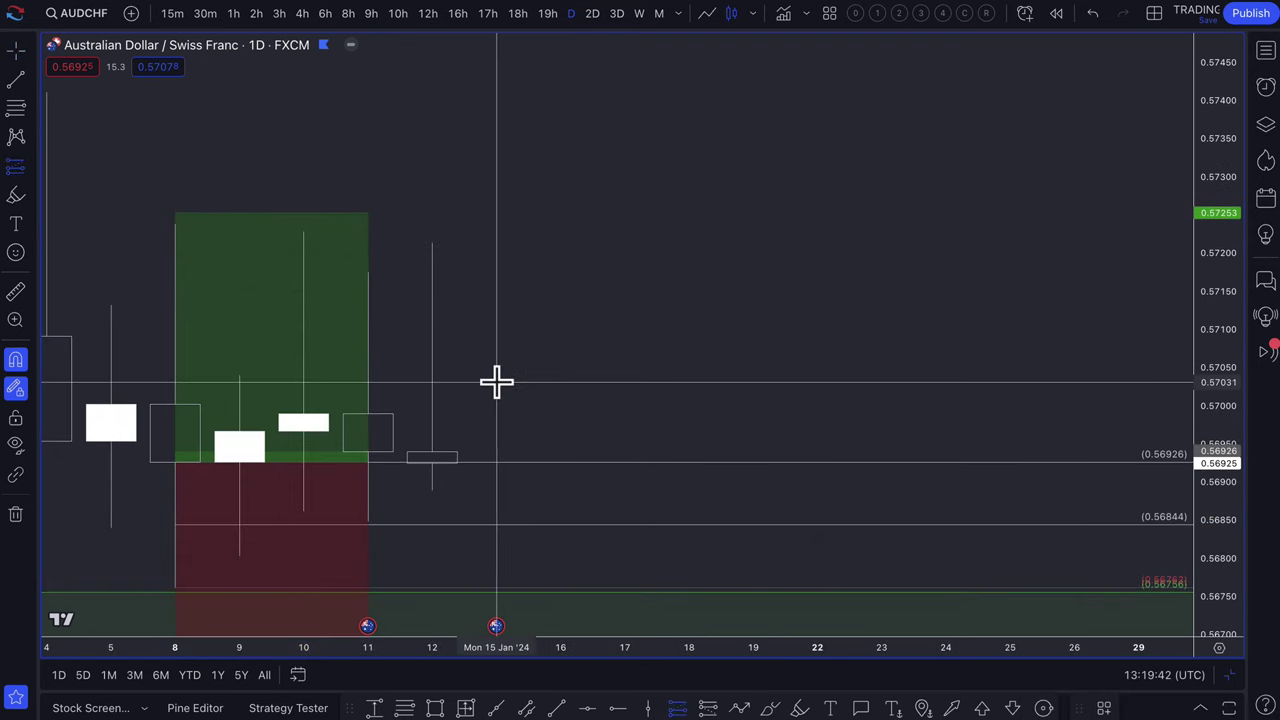
left_click(479, 524)
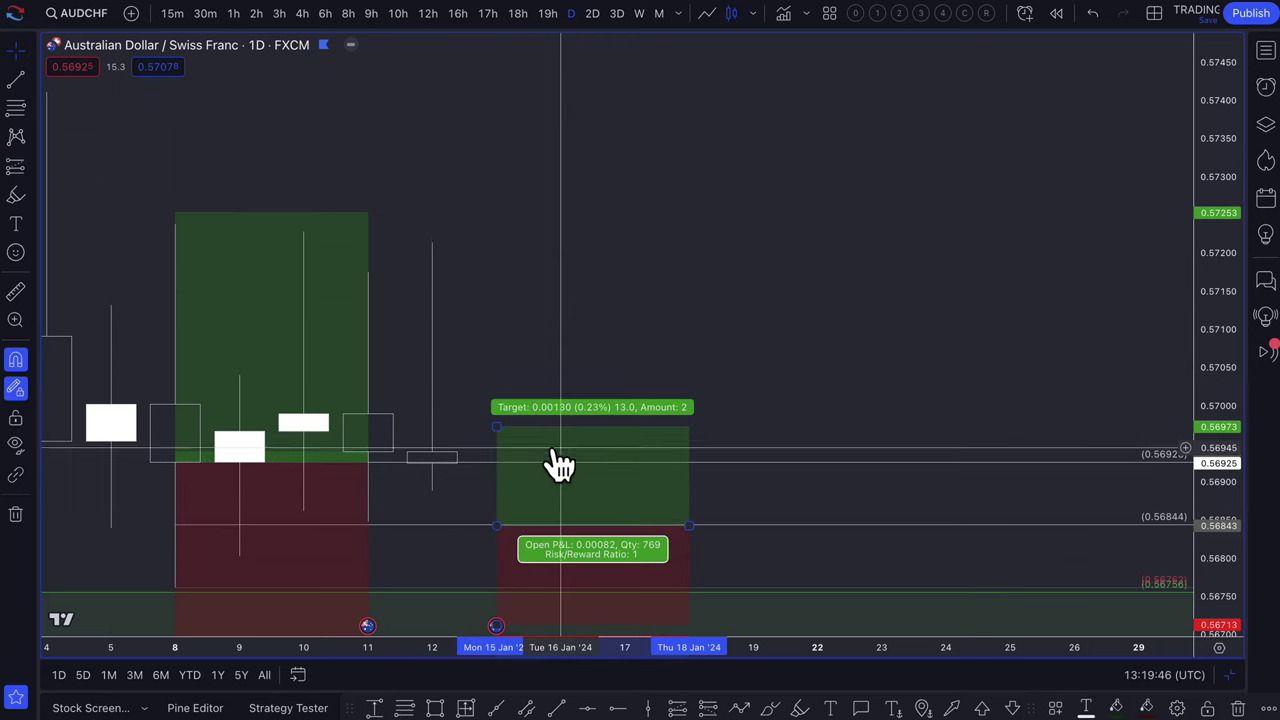
left_click_drag(495, 403, 495, 296)
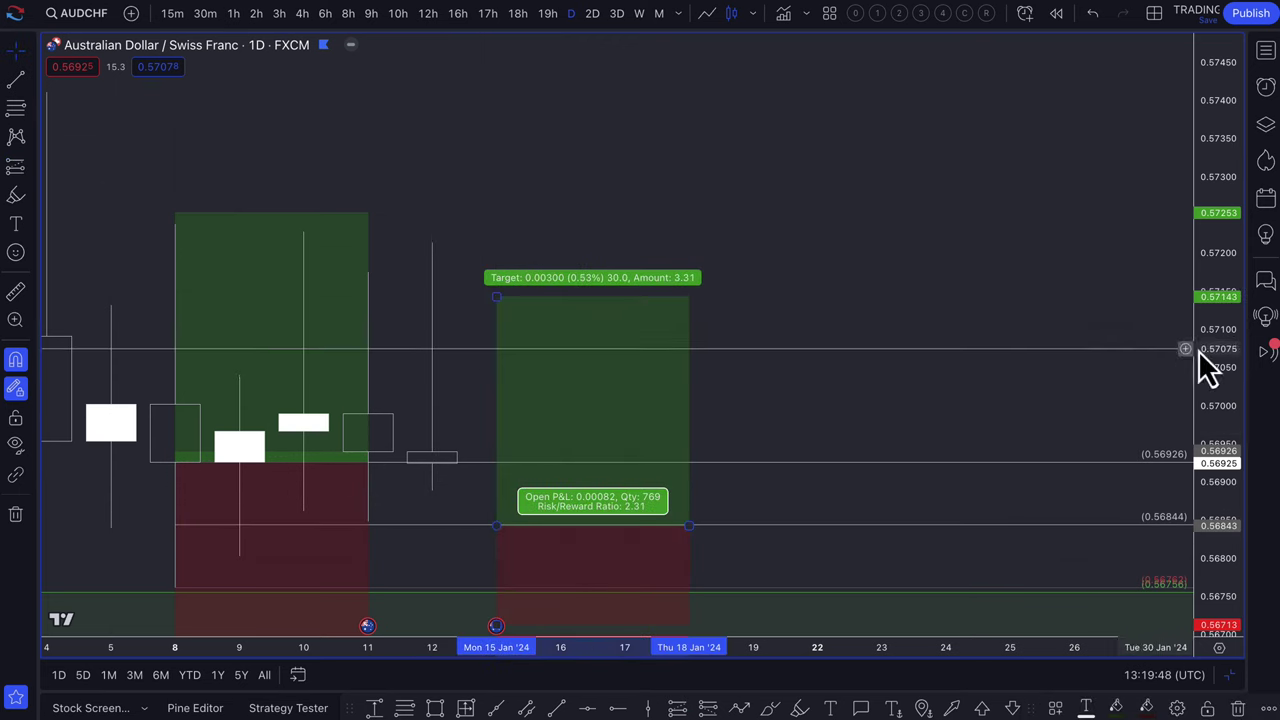
left_click_drag(1223, 366, 1220, 500)
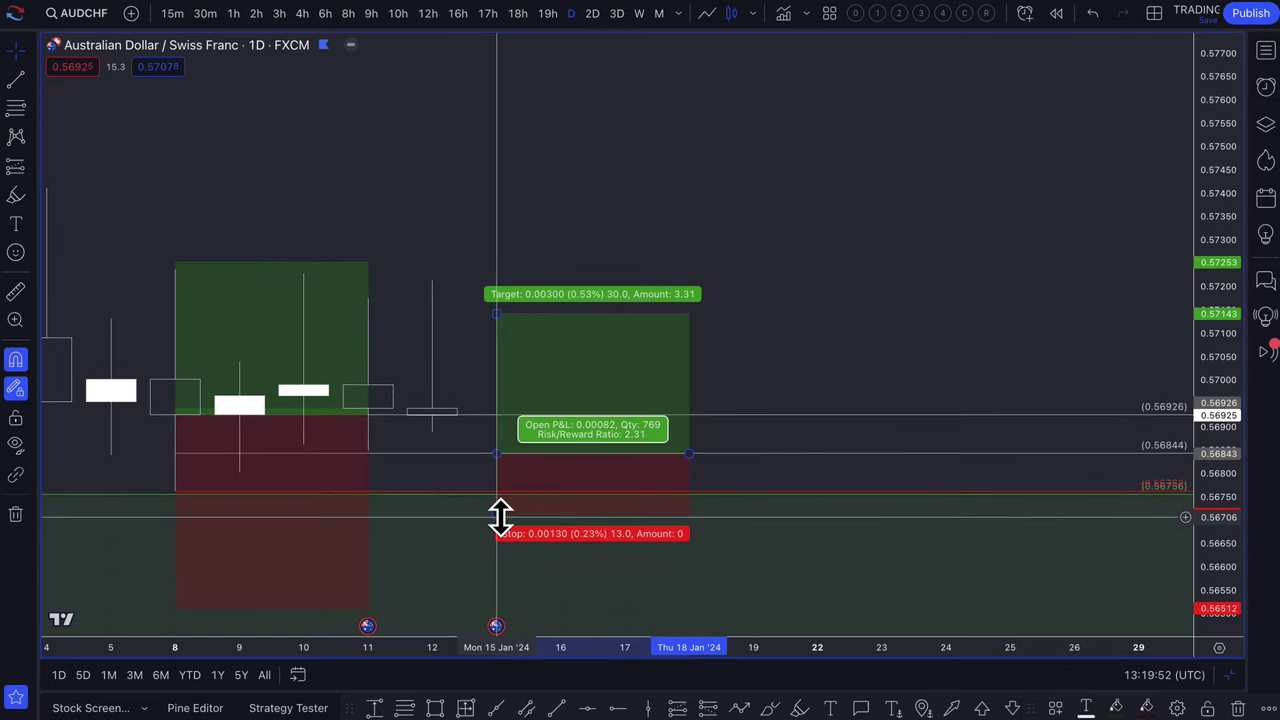
left_click_drag(500, 516, 494, 606)
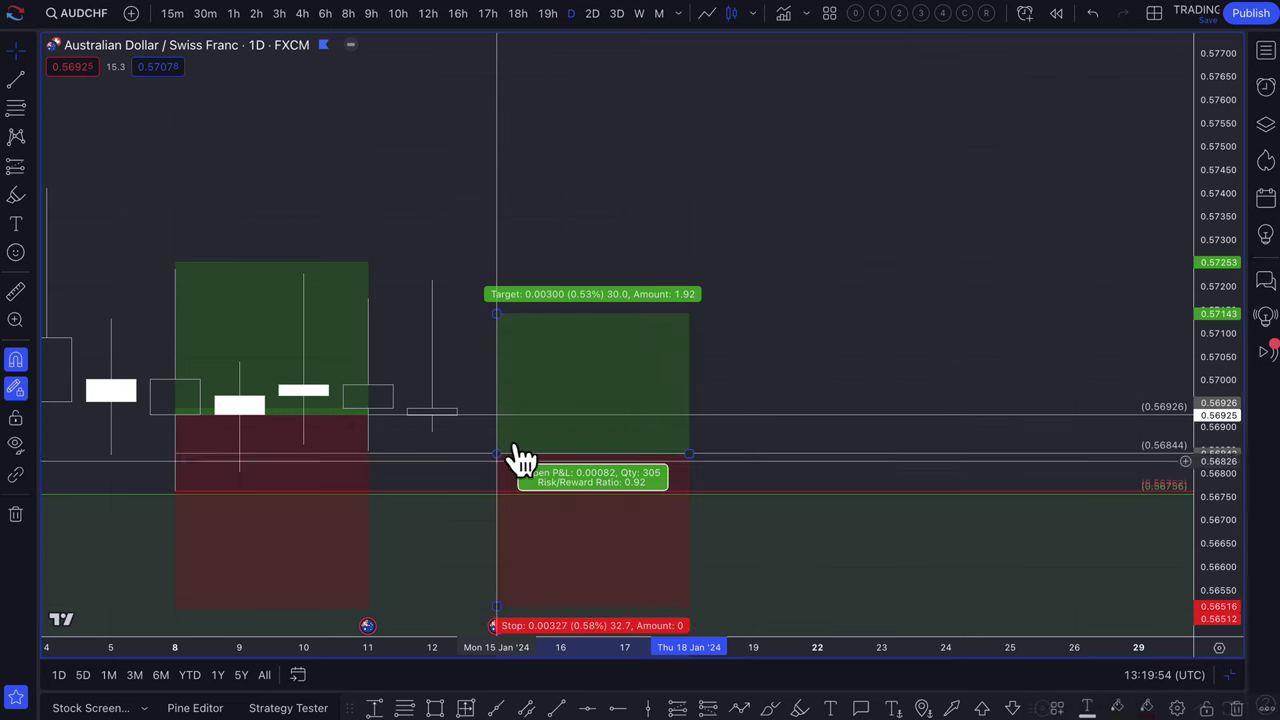
left_click_drag(497, 314, 497, 294)
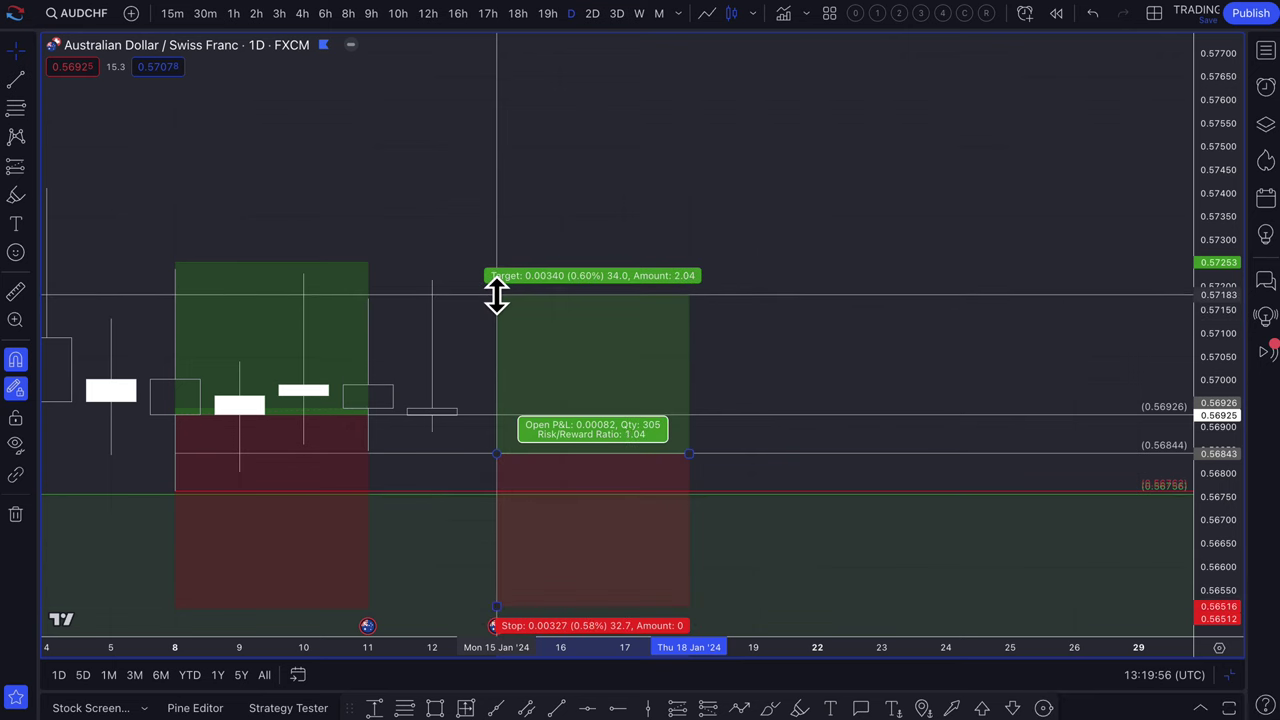
Extend the second long position back to start on 11 January, with its entry on the 0.56844 level
left_click_drag(496, 453, 231, 457)
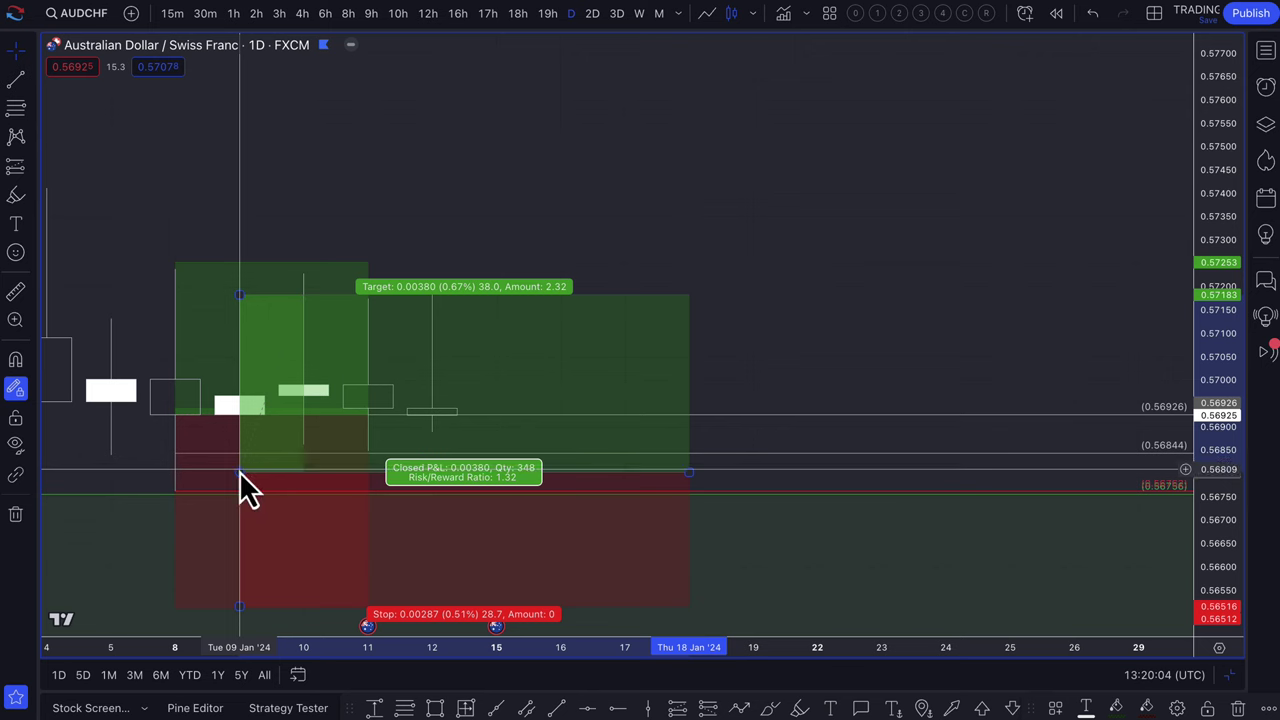
left_click_drag(239, 471, 165, 425)
scroll(286, 451, "up", 2)
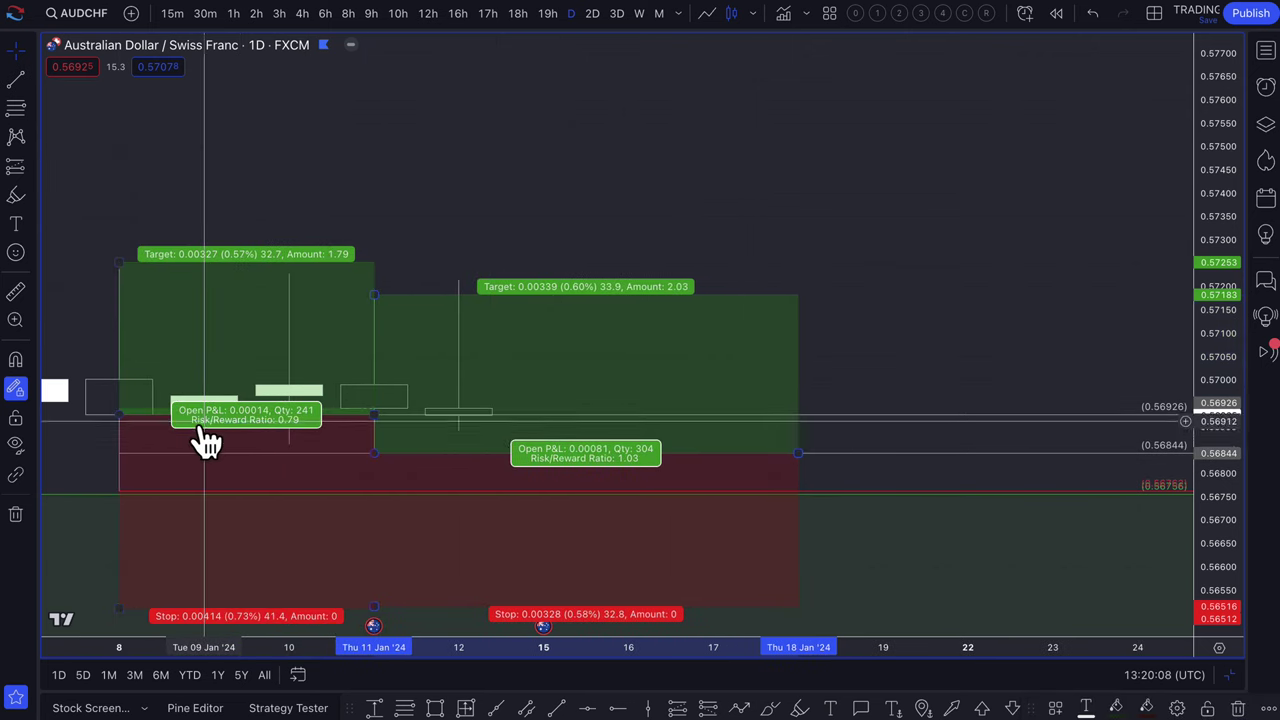
right_click(447, 308)
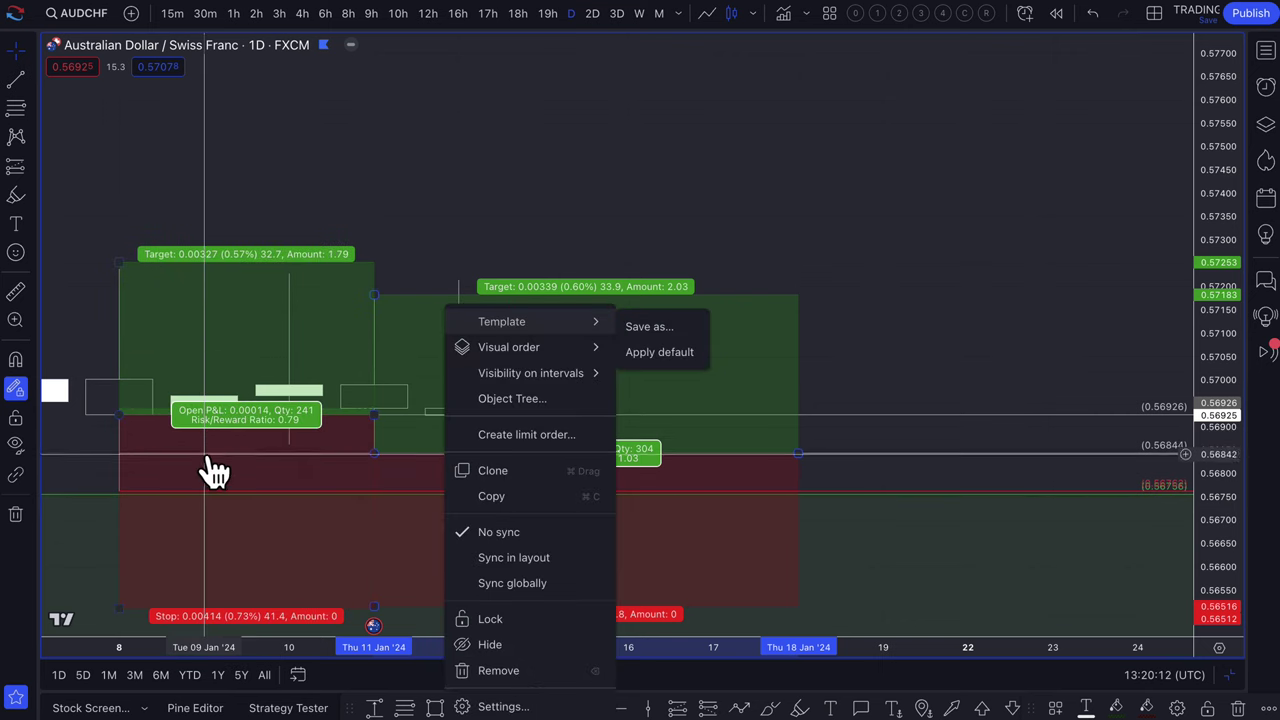
scroll(329, 466, "down", 2)
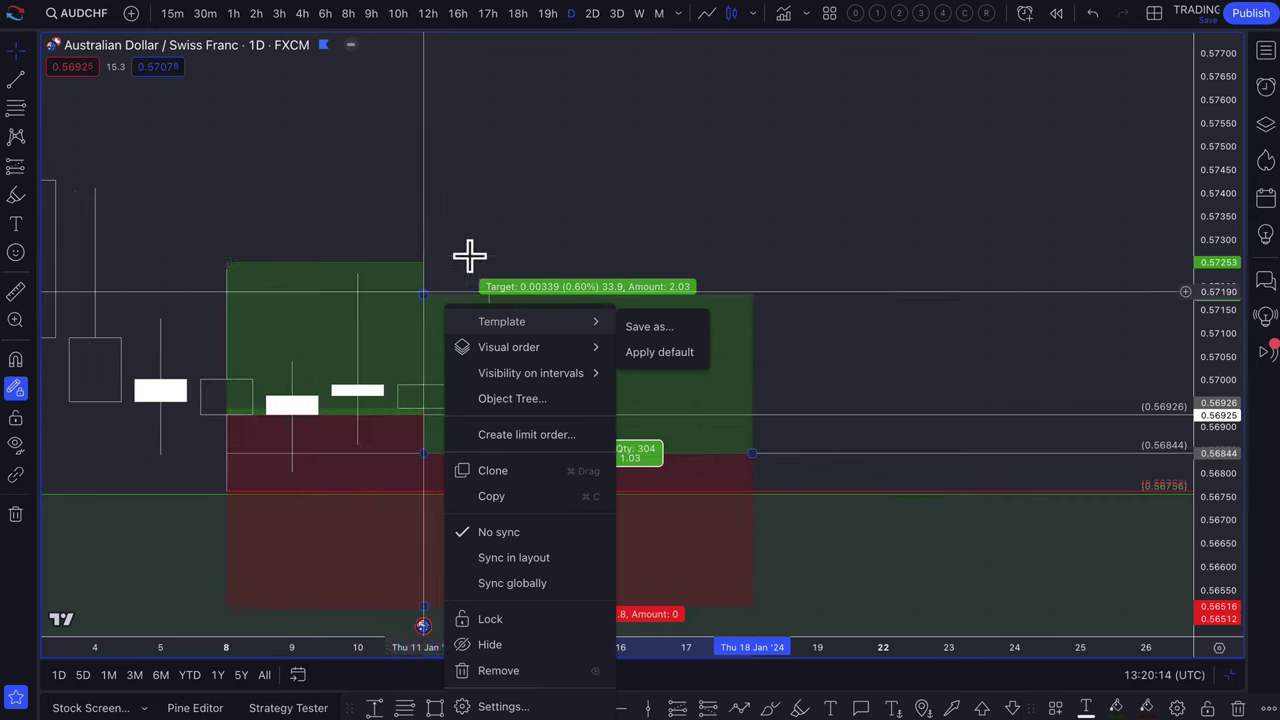
left_click(485, 280)
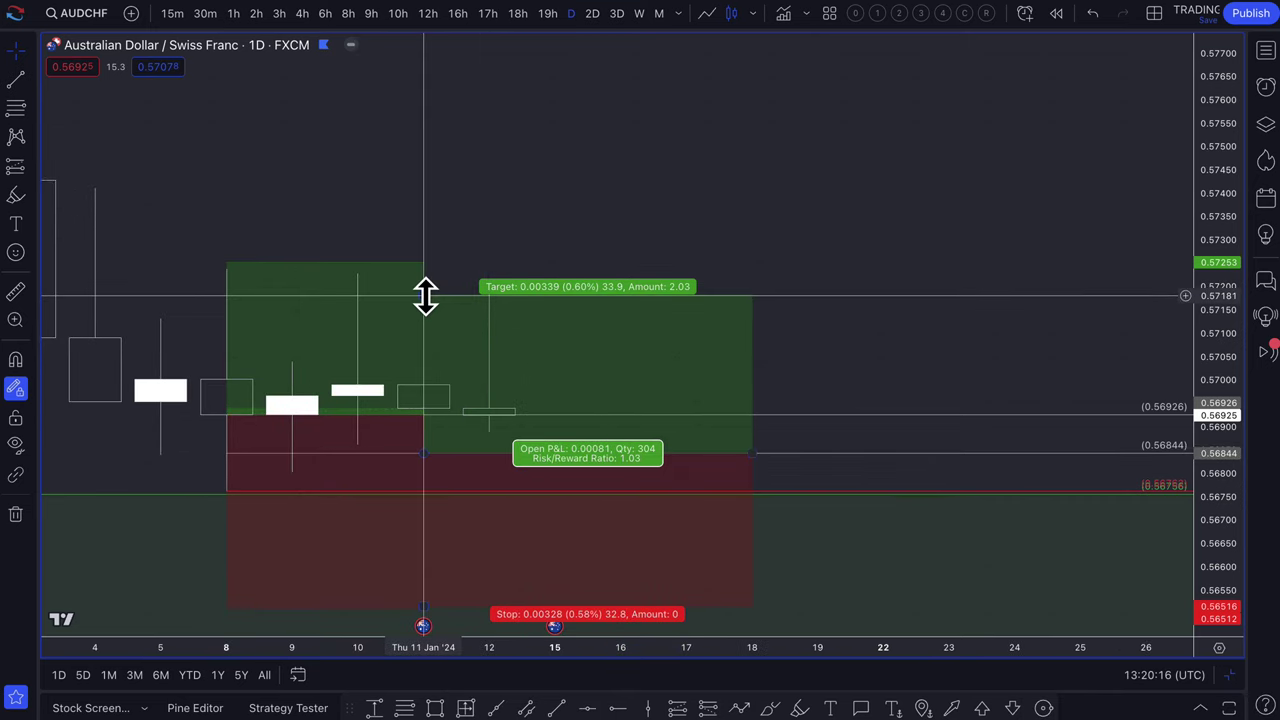
Raise the second long position's target to about 0.57239
left_click_drag(422, 293, 430, 271)
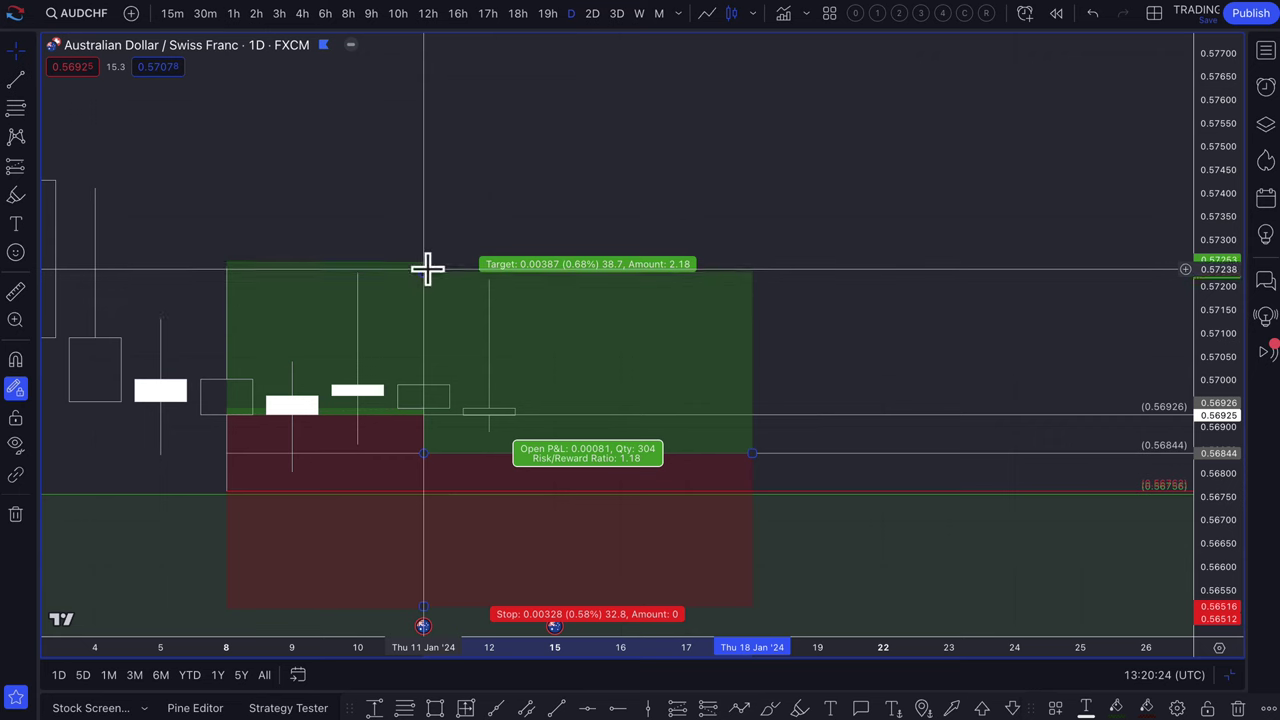
left_click_drag(426, 272, 428, 267)
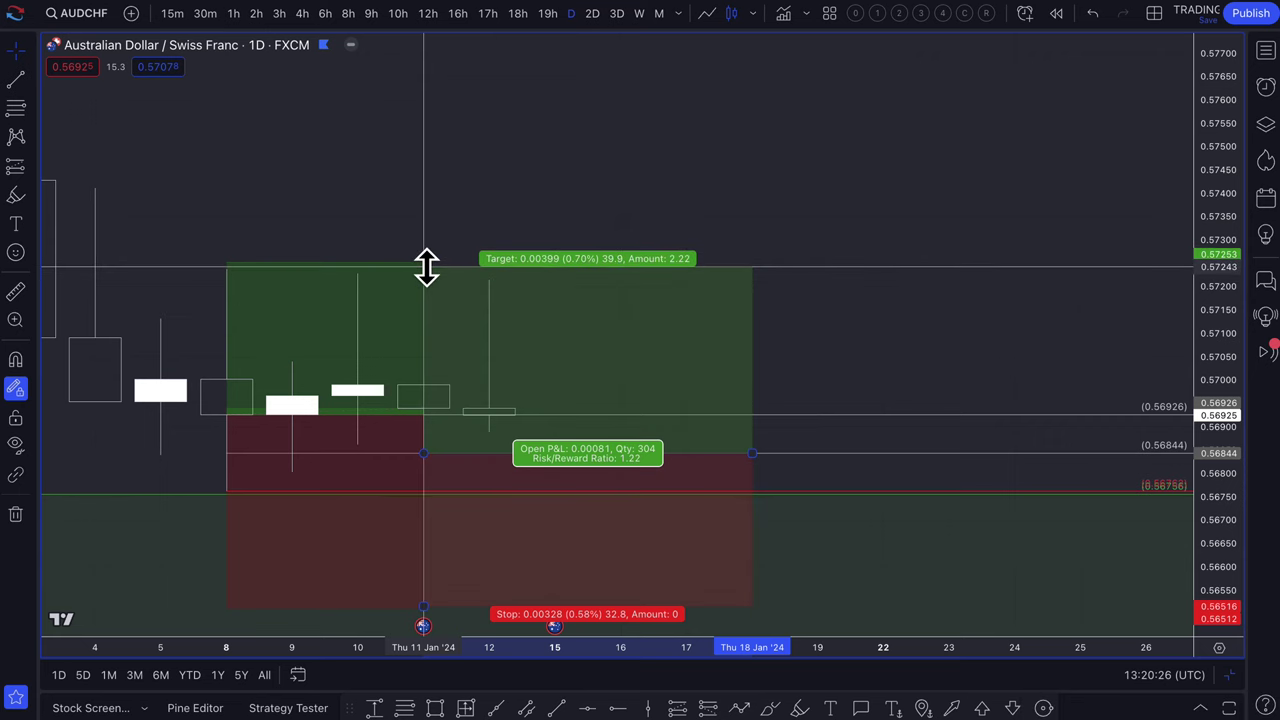
left_click_drag(424, 266, 430, 268)
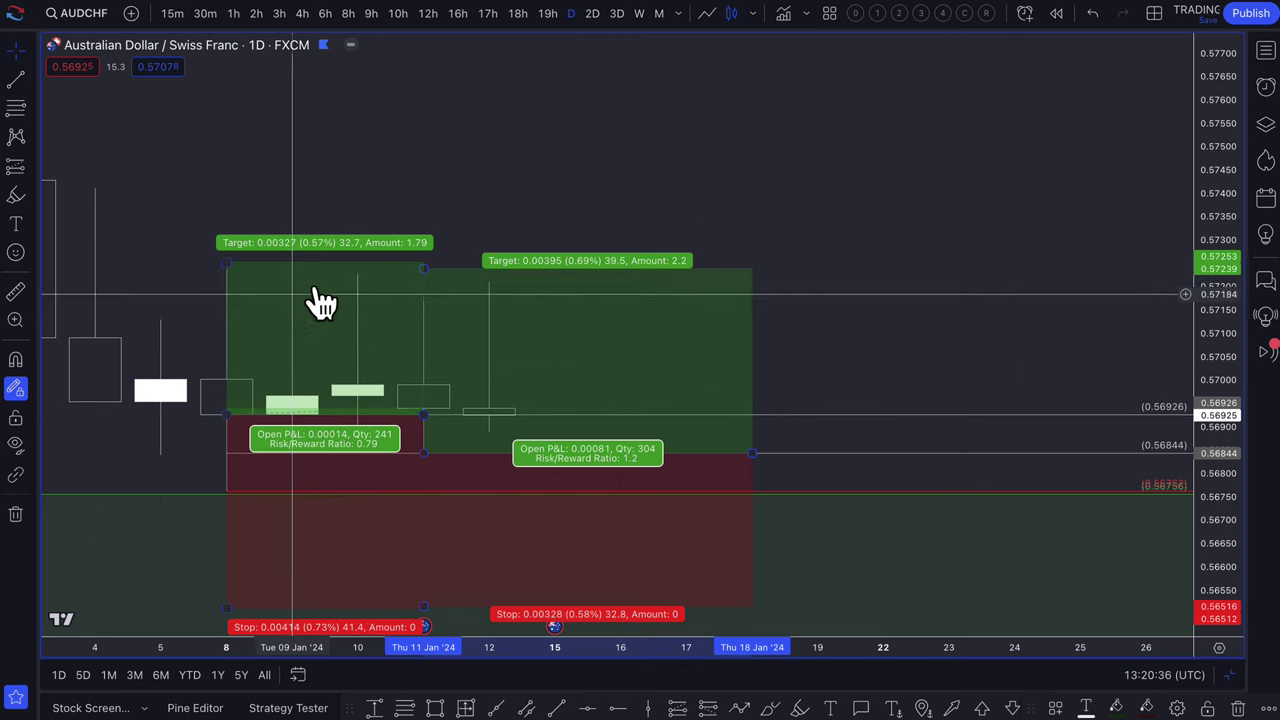
Turn magnet snapping back on and mark the high of the 10 January candle with a yellow down arrow
scroll(343, 290, "up", 3)
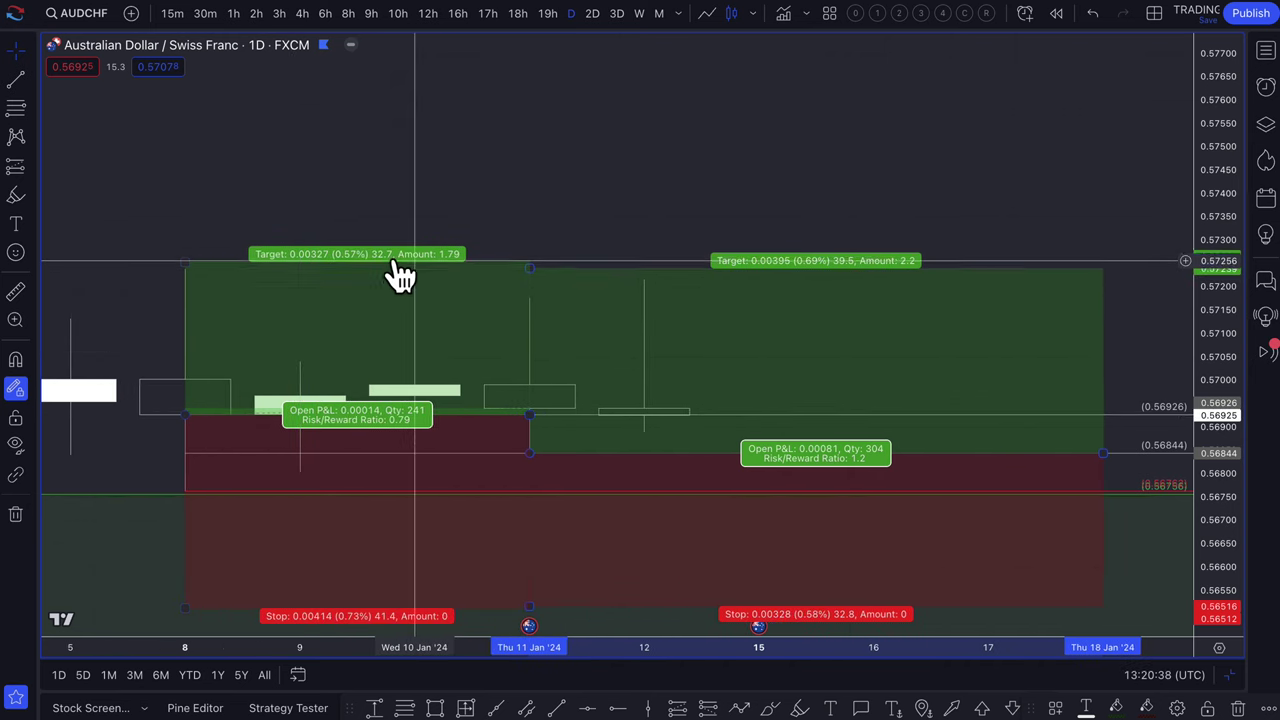
left_click(1012, 708)
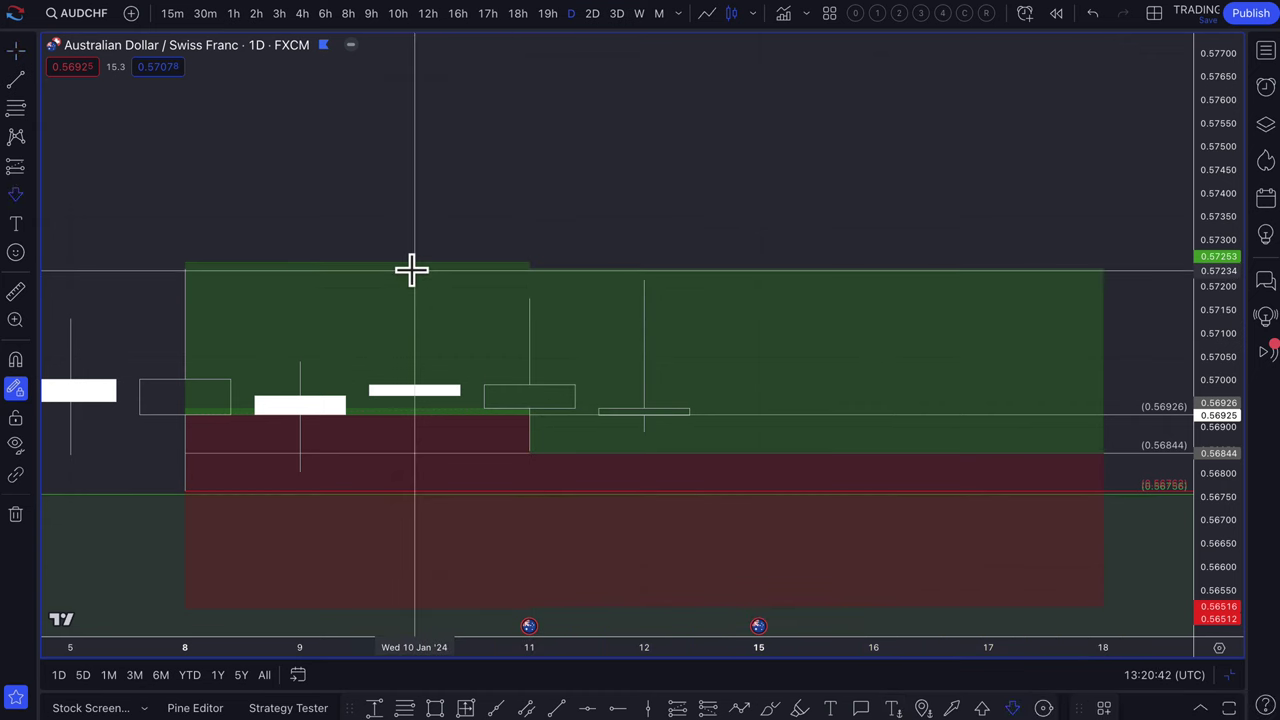
left_click(14, 361)
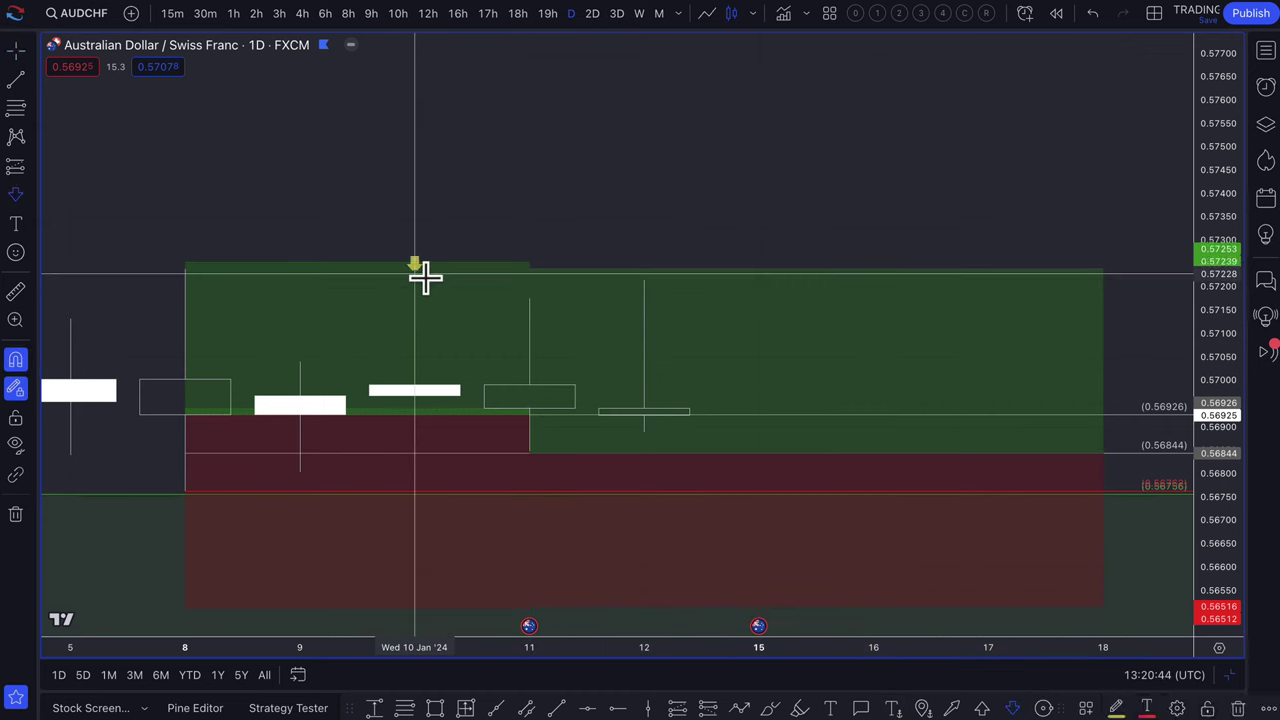
left_click(414, 268)
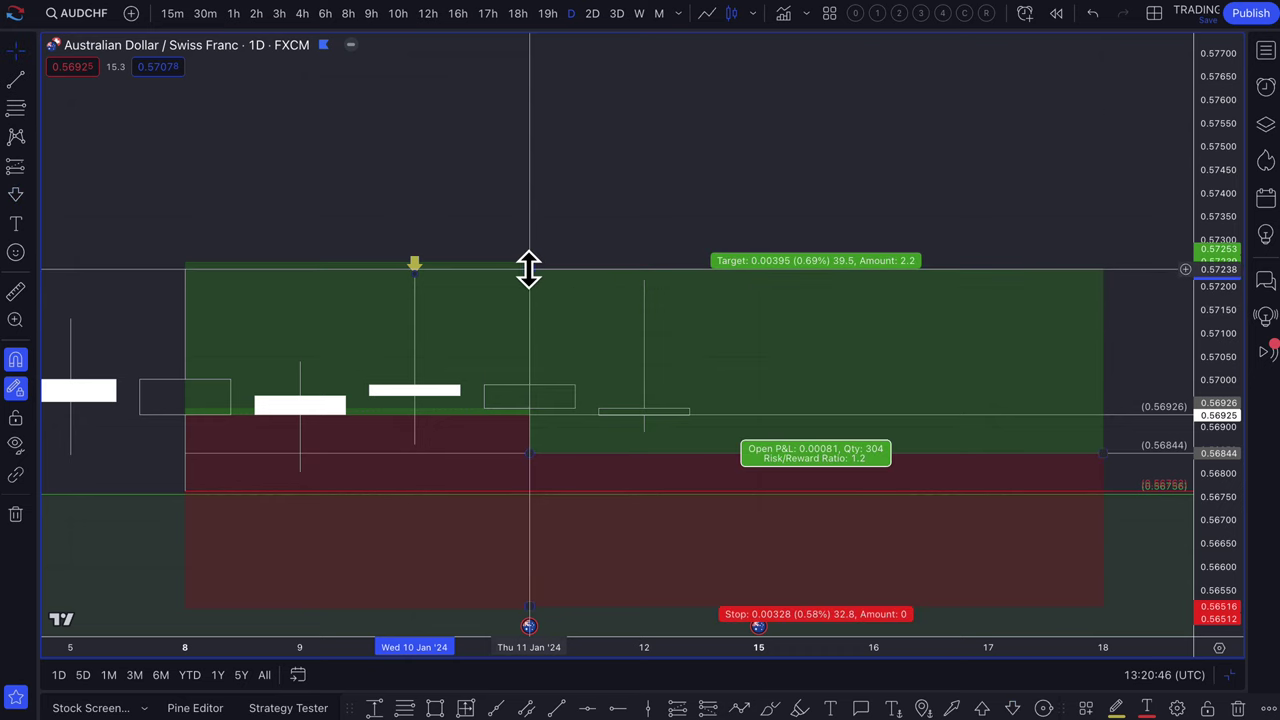
Set the target of the 8 January long position to about 0.57573 and that of the 11 January position to about 0.57238
left_click_drag(529, 268, 624, 274)
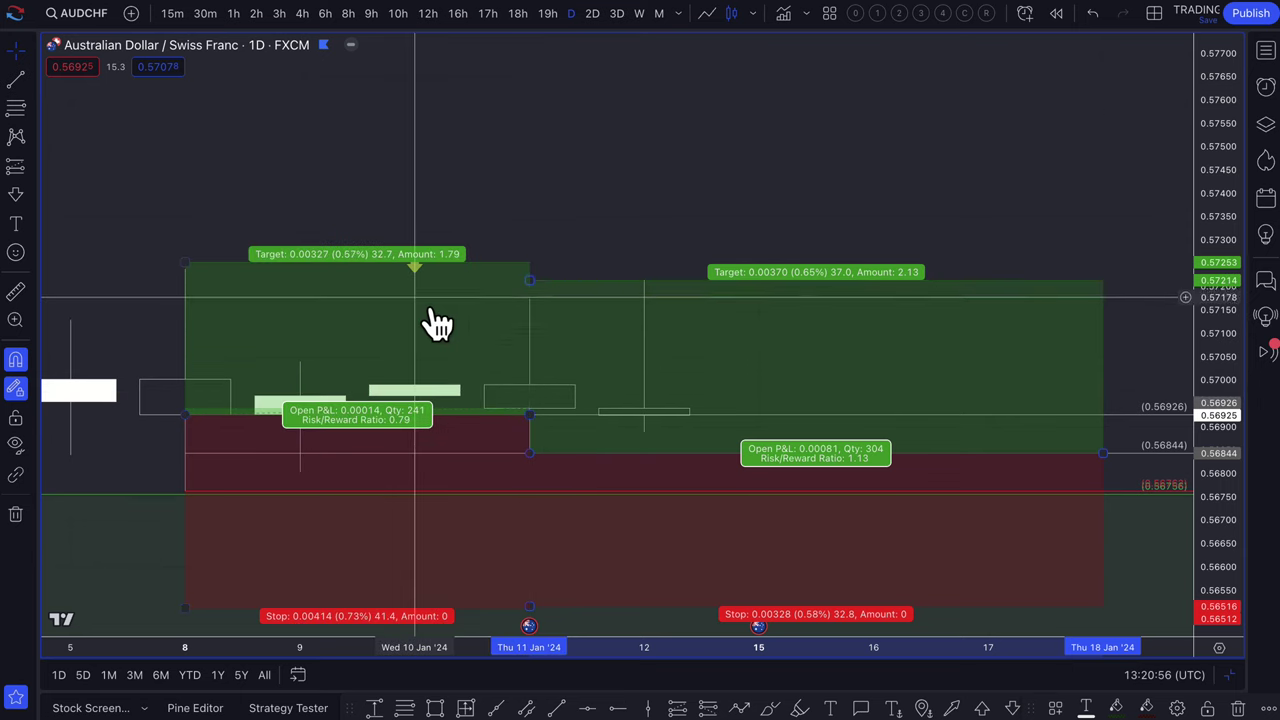
left_click_drag(184, 262, 189, 112)
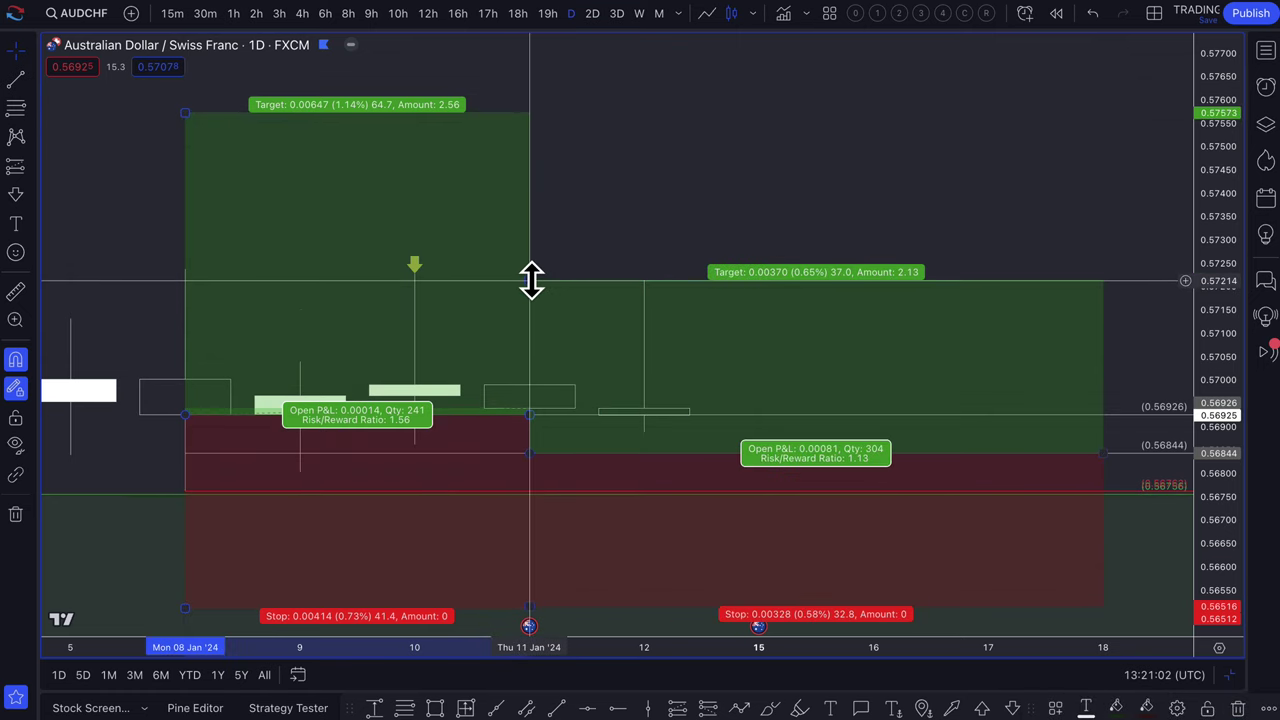
left_click_drag(531, 280, 726, 270)
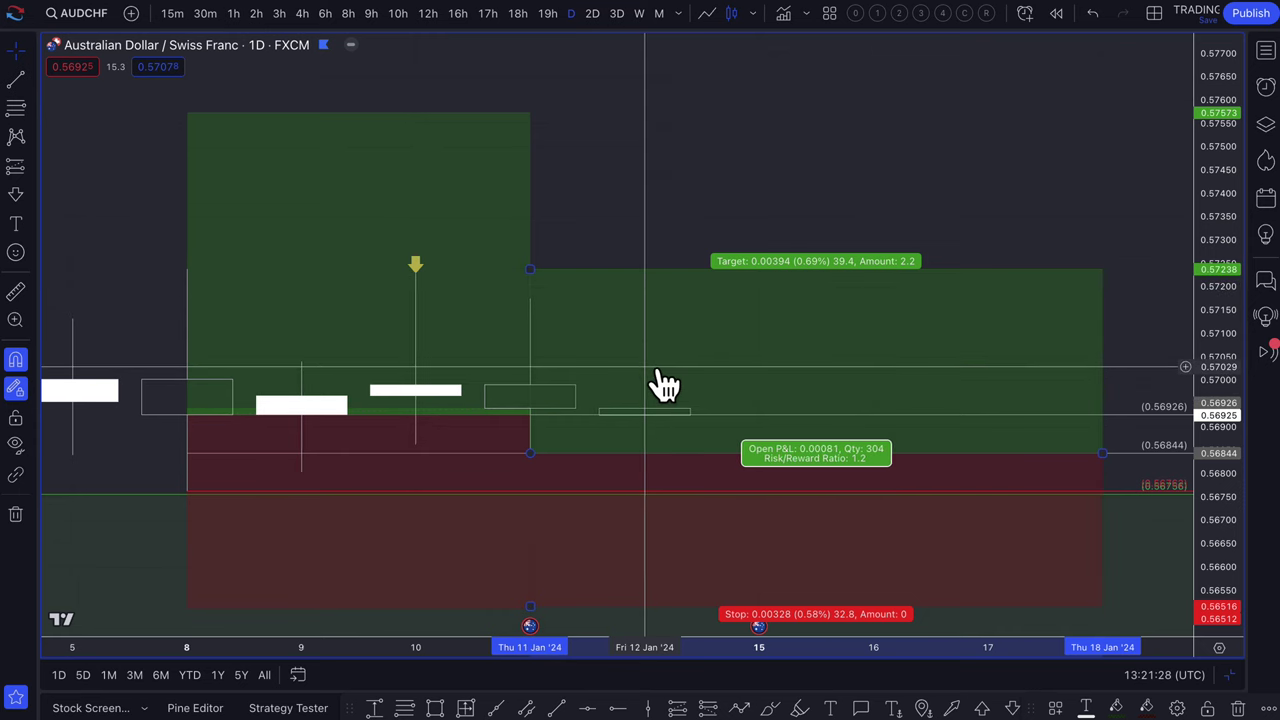
Switch to Discord, find the 12 January risk-off message in the discussion-room channel, and enlarge the page for reading
scroll(657, 386, "down", 1)
scroll(700, 400, "down", 2)
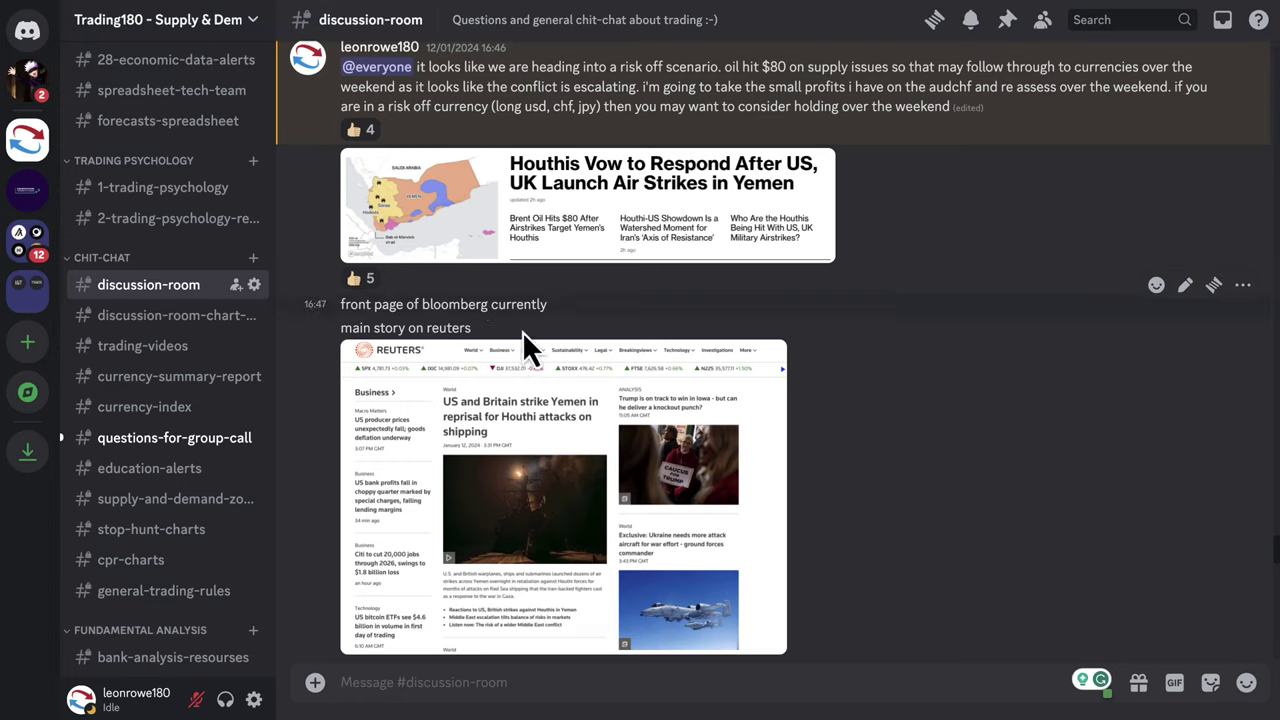
scroll(564, 369, "up", 2)
scroll(564, 369, "up", 2)
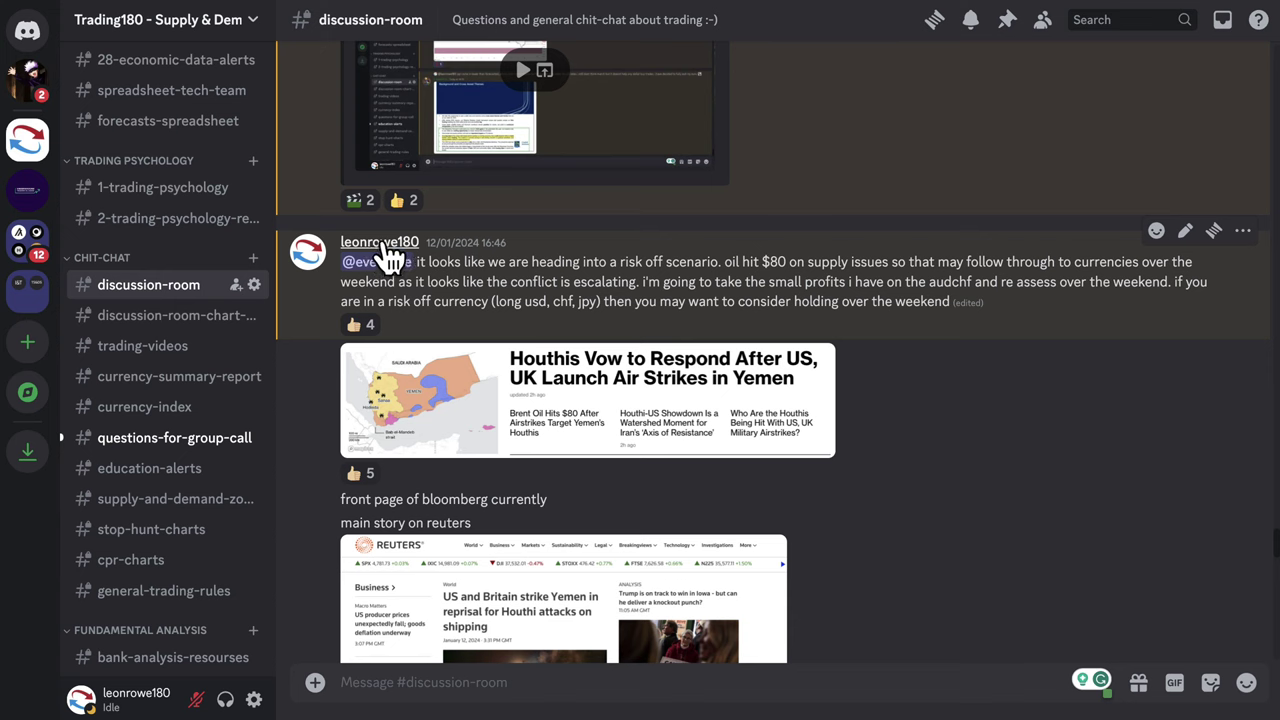
scroll(454, 270, "down", 4)
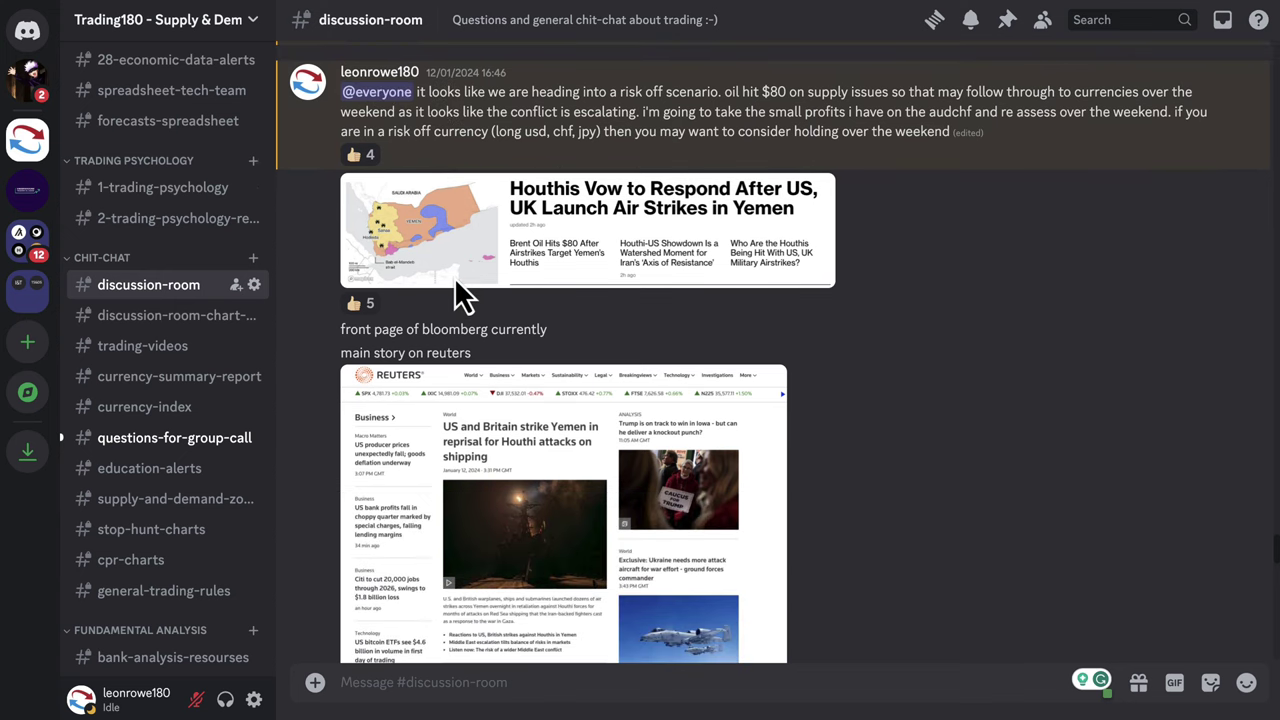
left_click(1264, 4)
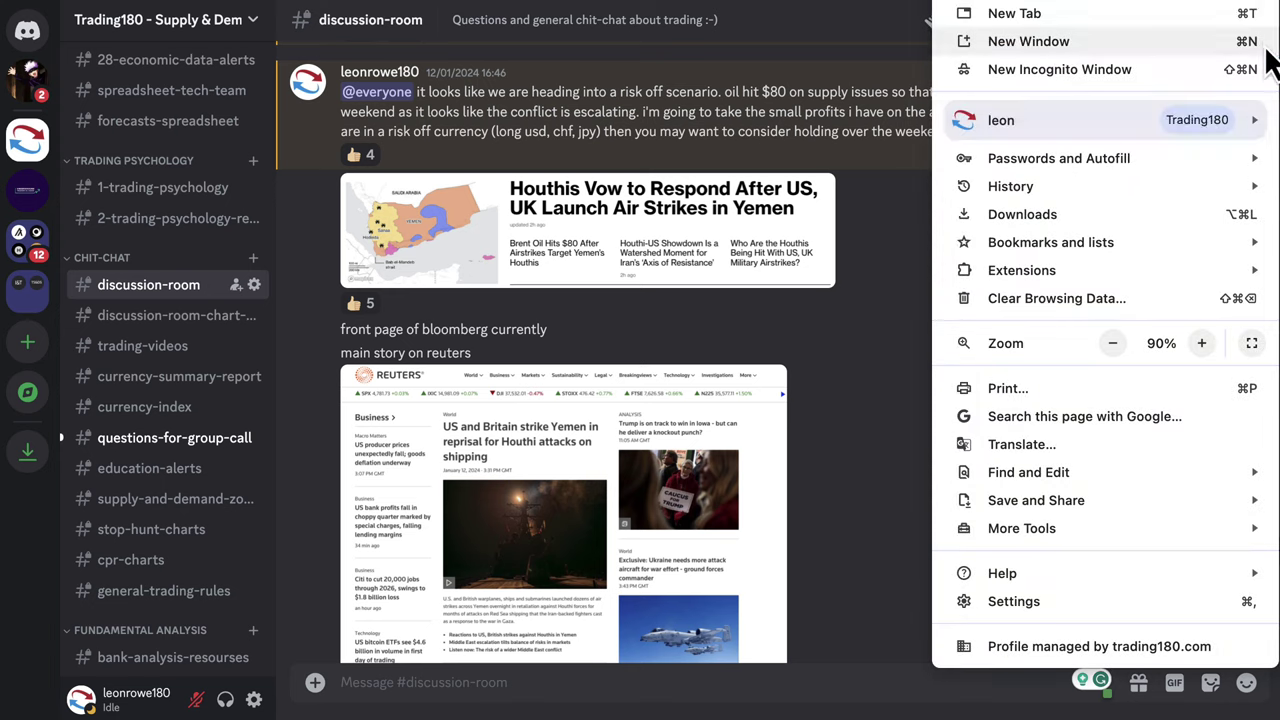
left_click(1200, 342)
left_click(1200, 342)
left_click(740, 420)
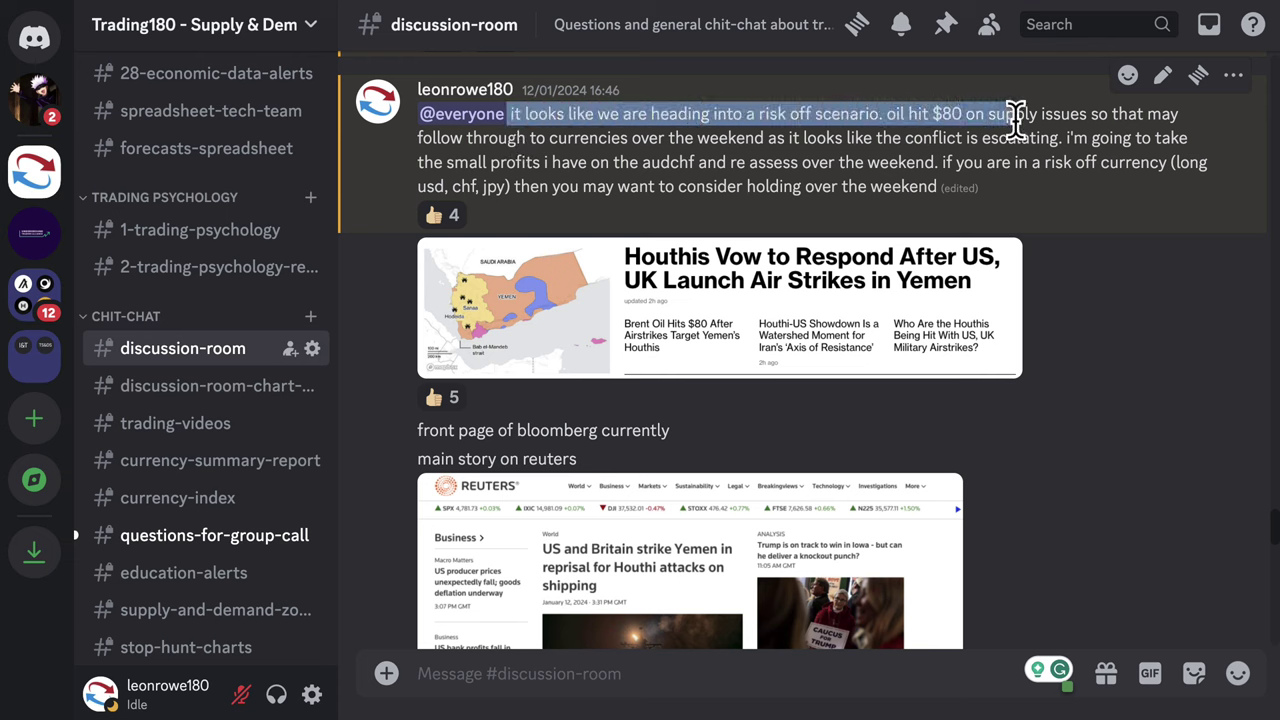
Highlight the risk-off message line by line and read it through to the note on holding over the weekend
left_click_drag(1052, 116, 849, 113)
left_click_drag(557, 113, 545, 130)
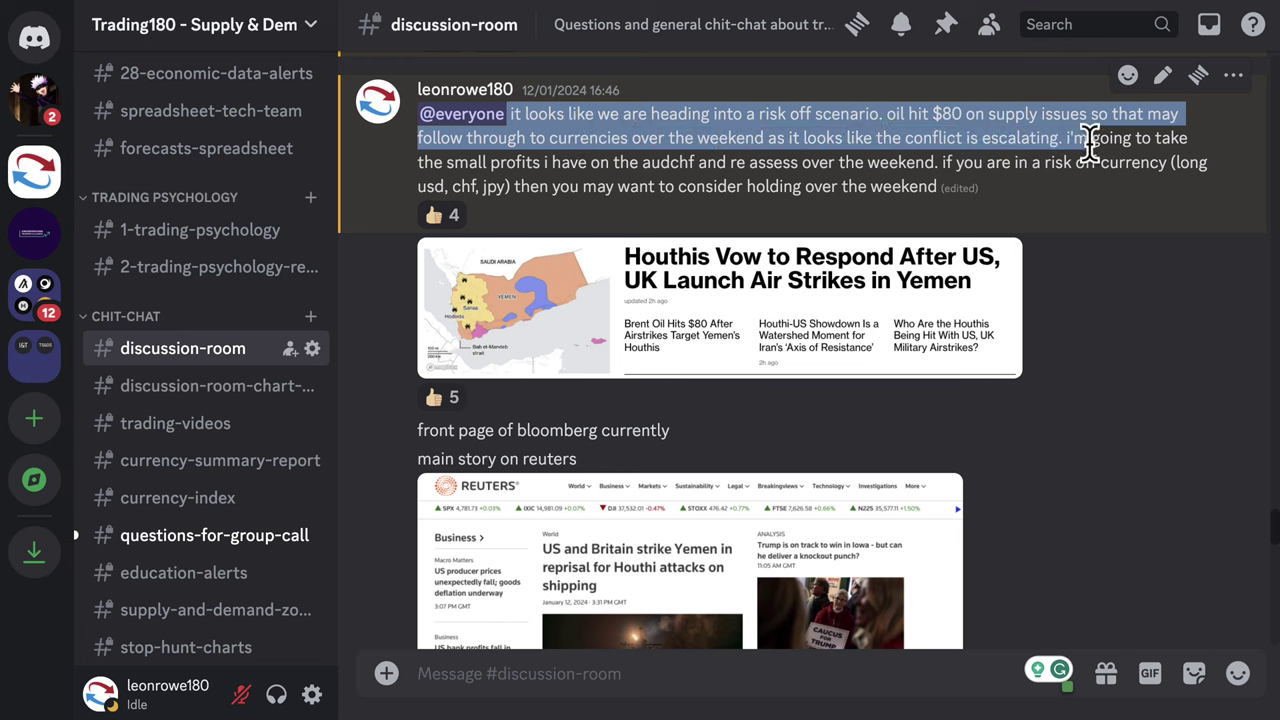
left_click_drag(993, 140, 549, 152)
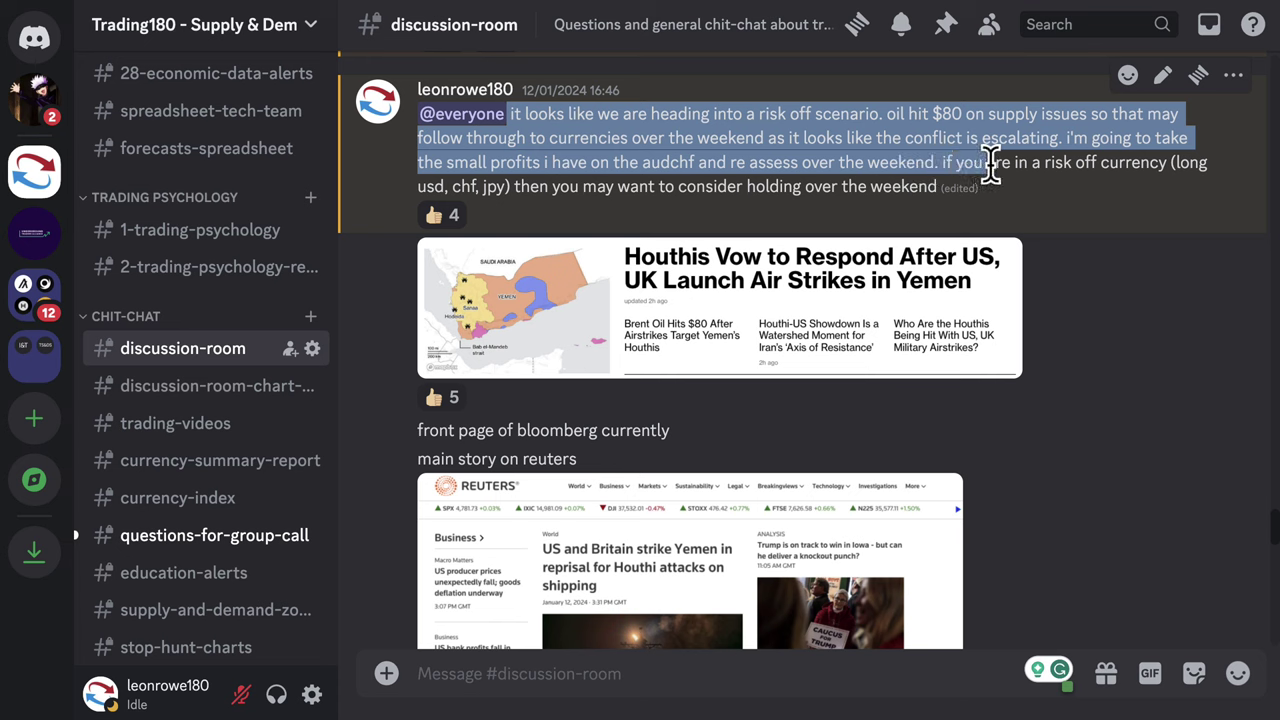
left_click_drag(1170, 170, 855, 183)
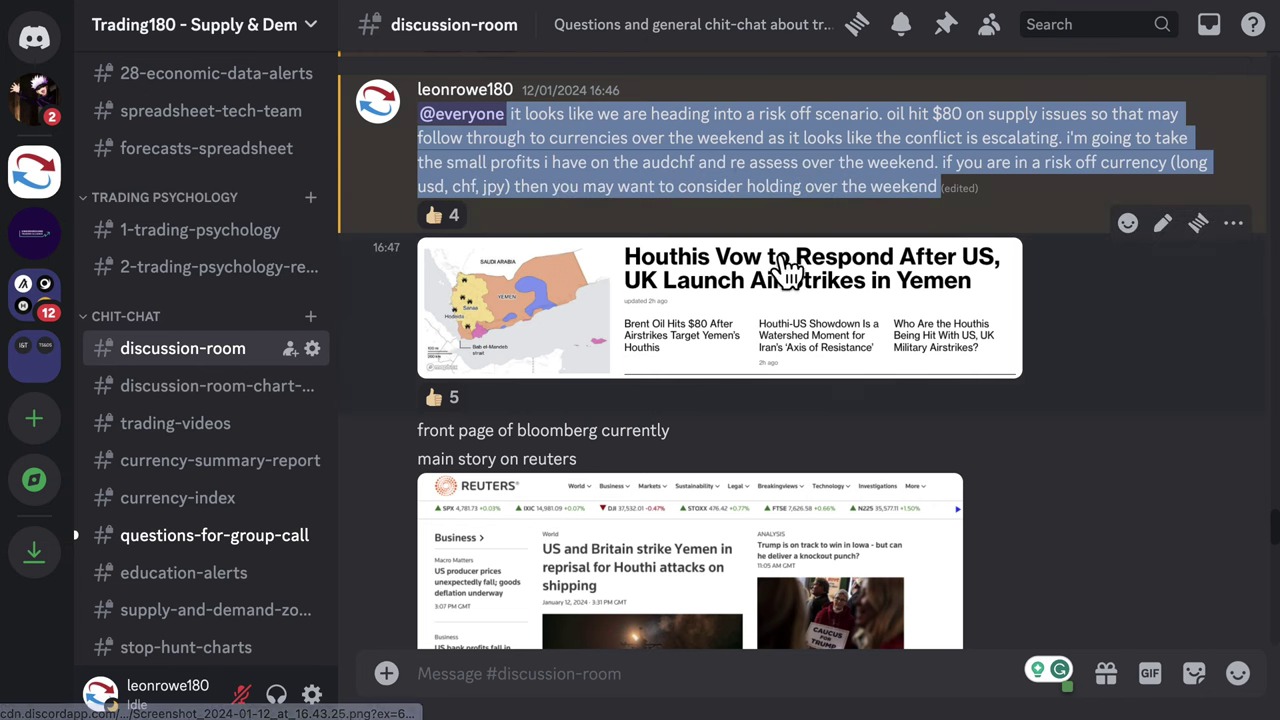
Enlarge and view the Yemen air-strike headline image and the Reuters front-page screenshot posted below the risk-off message
left_click(690, 321)
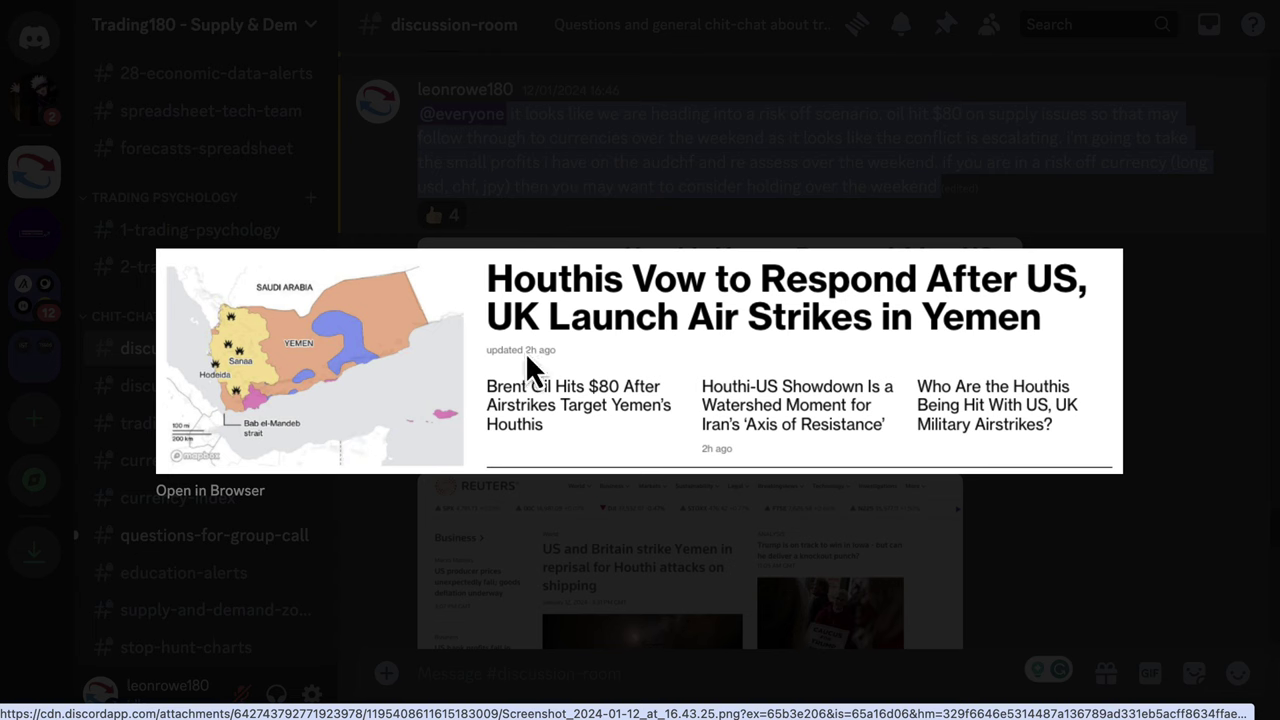
left_click(580, 571)
scroll(630, 500, "down", 4)
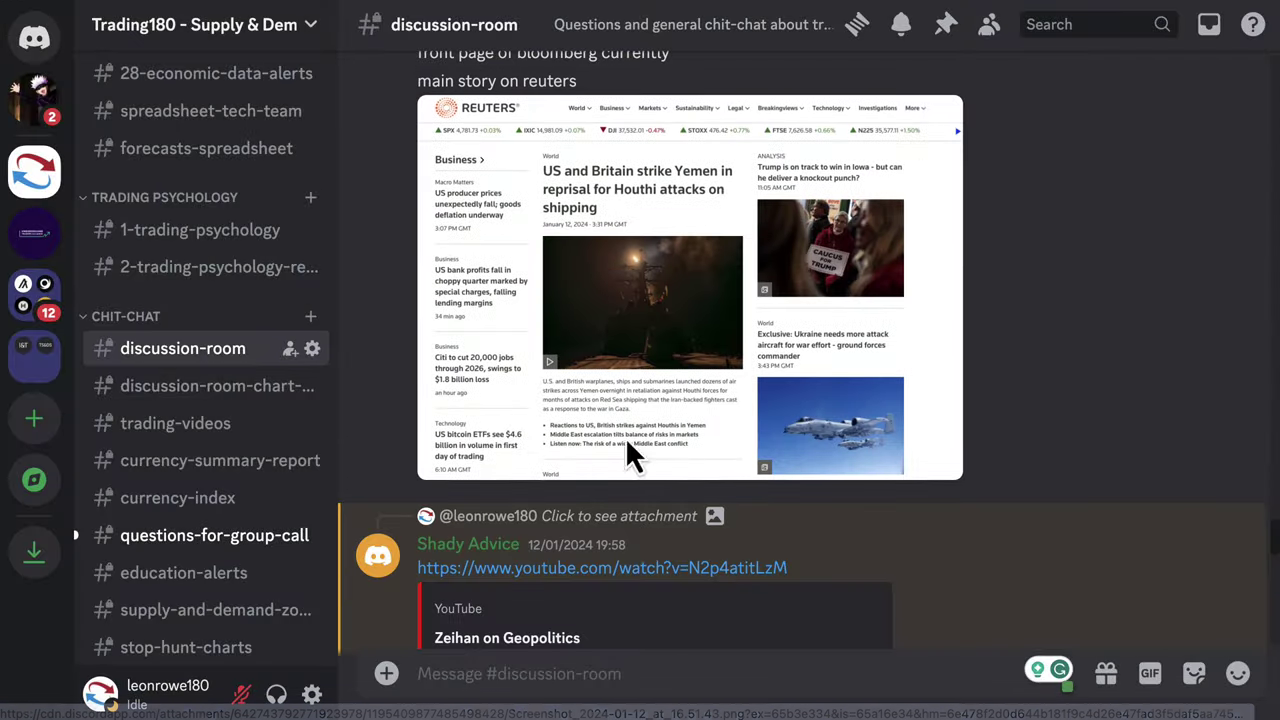
left_click(623, 315)
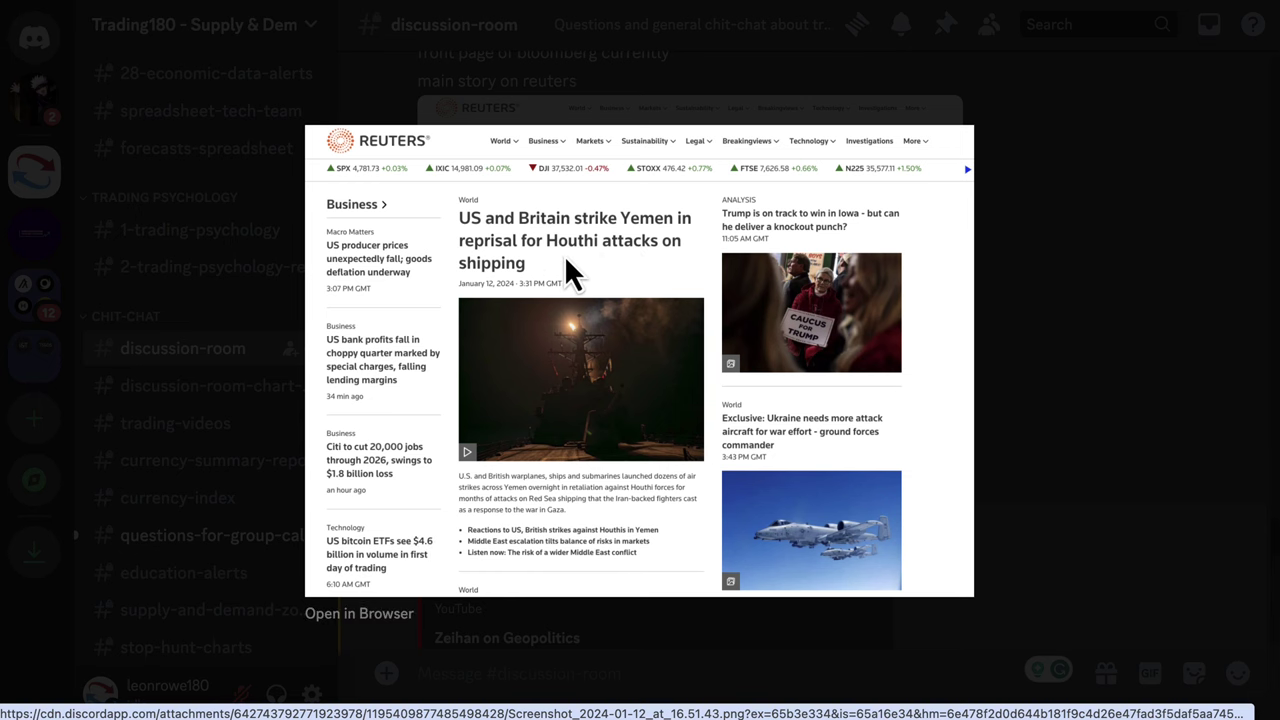
left_click(668, 87)
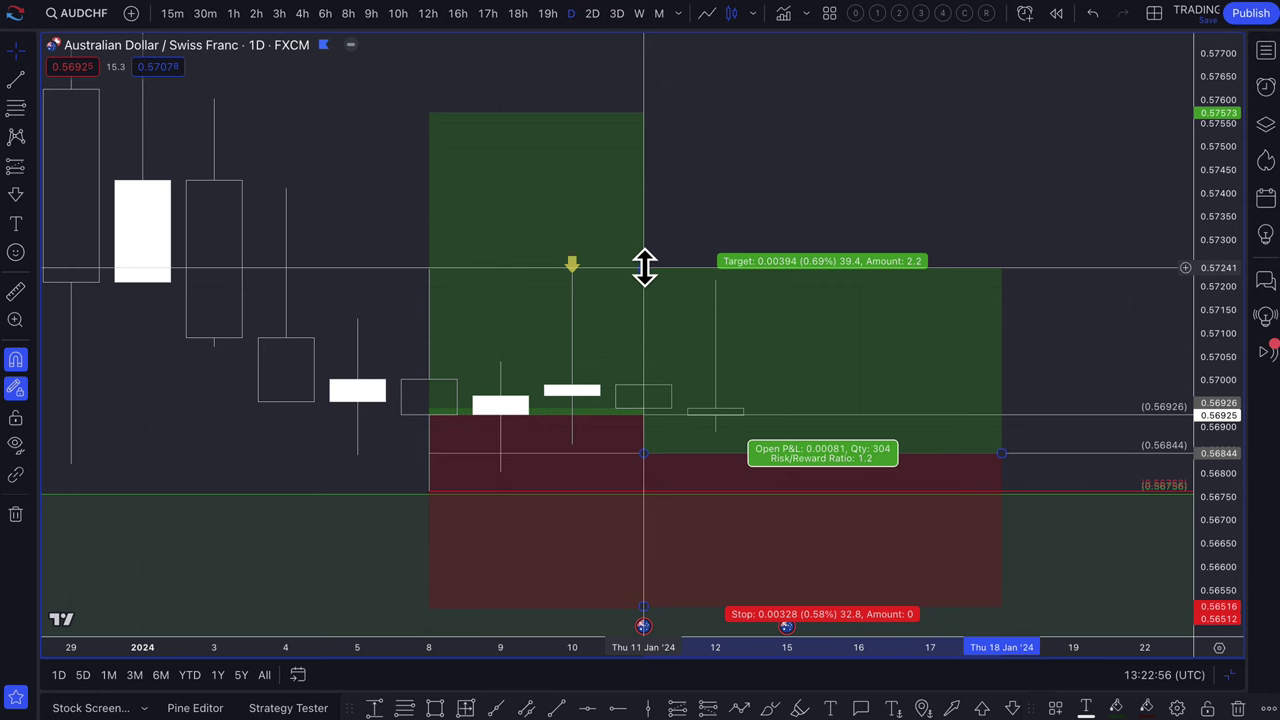
Back on TradingView's AUDCHF chart, lower the 11 January position's target to about 0.57042 and the 8 January position's target to about 0.57041
left_click_drag(646, 269, 782, 361)
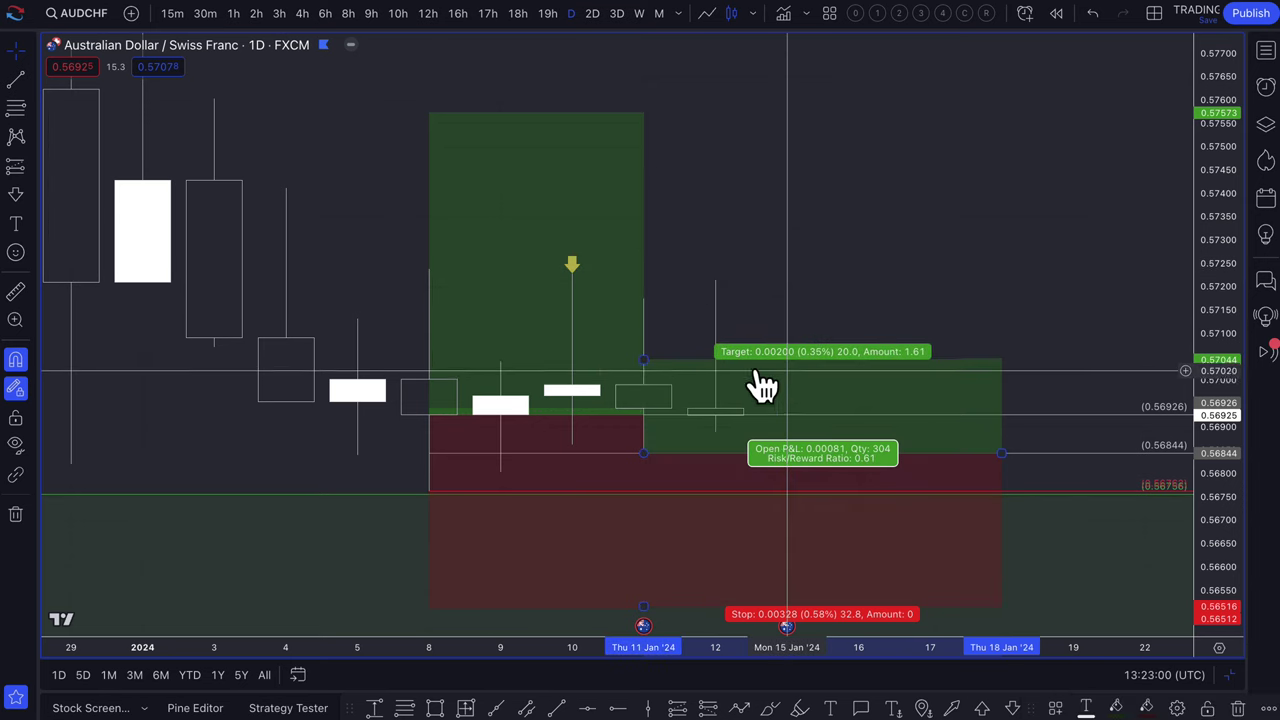
left_click_drag(643, 360, 823, 360)
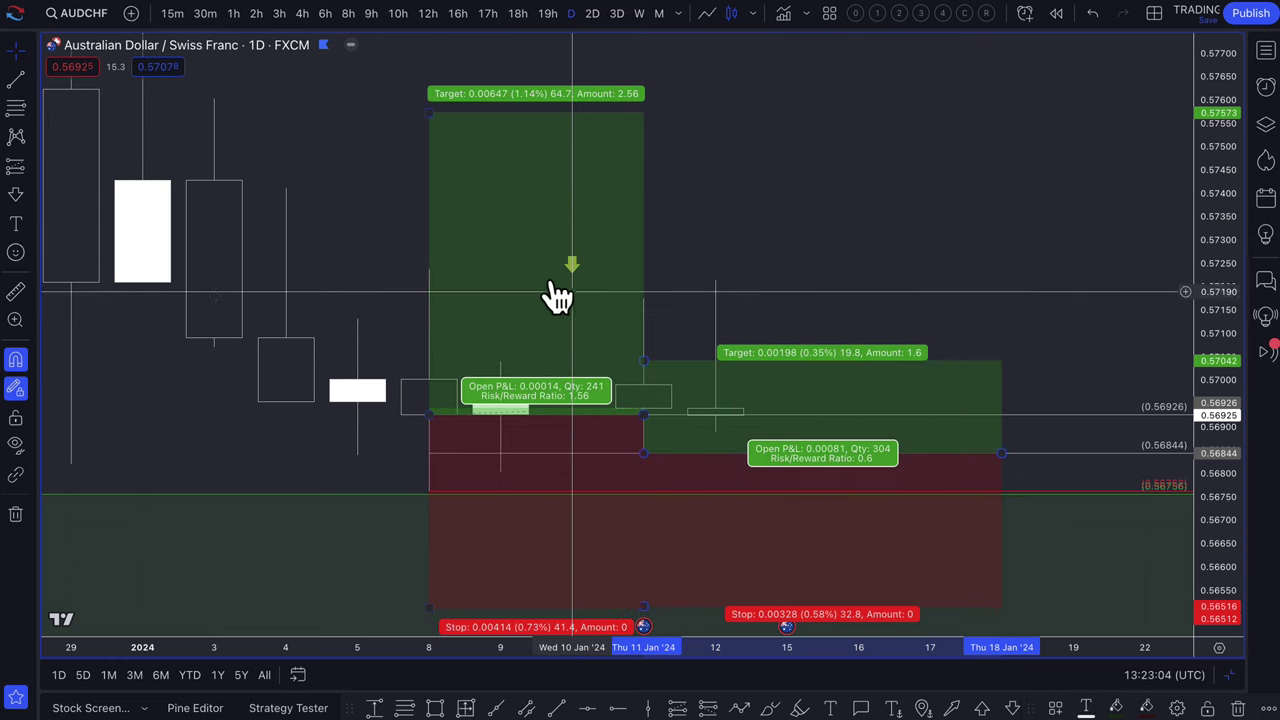
left_click_drag(427, 113, 788, 360)
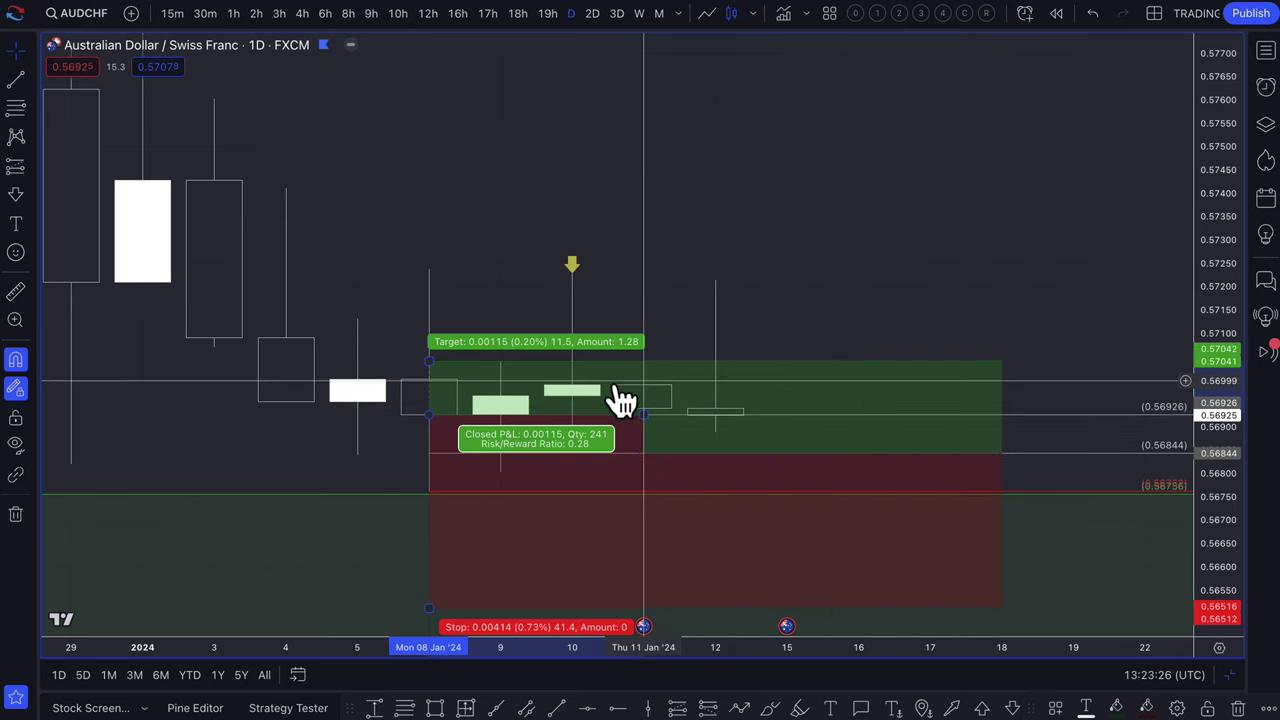
Draw a dashed upward path from about 0.5690 on 16 January to about 0.5765 on 18 January
scroll(757, 451, "down", 5)
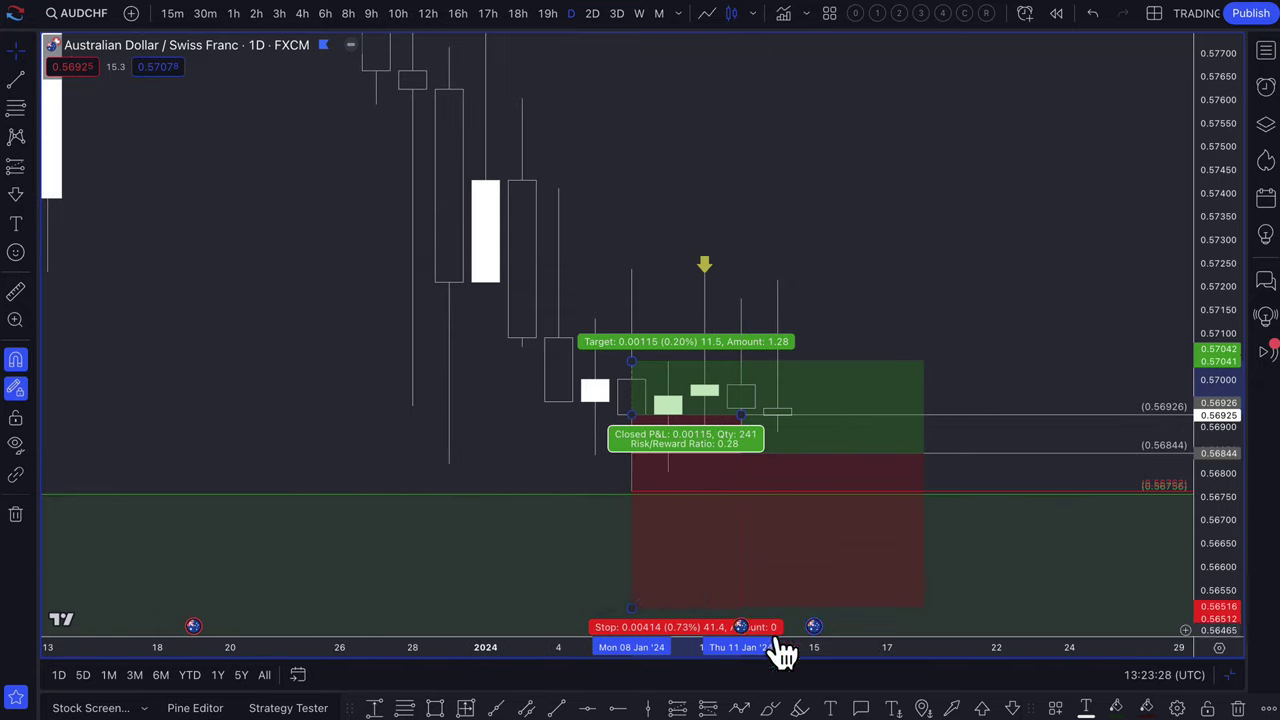
scroll(750, 550, "down", 10)
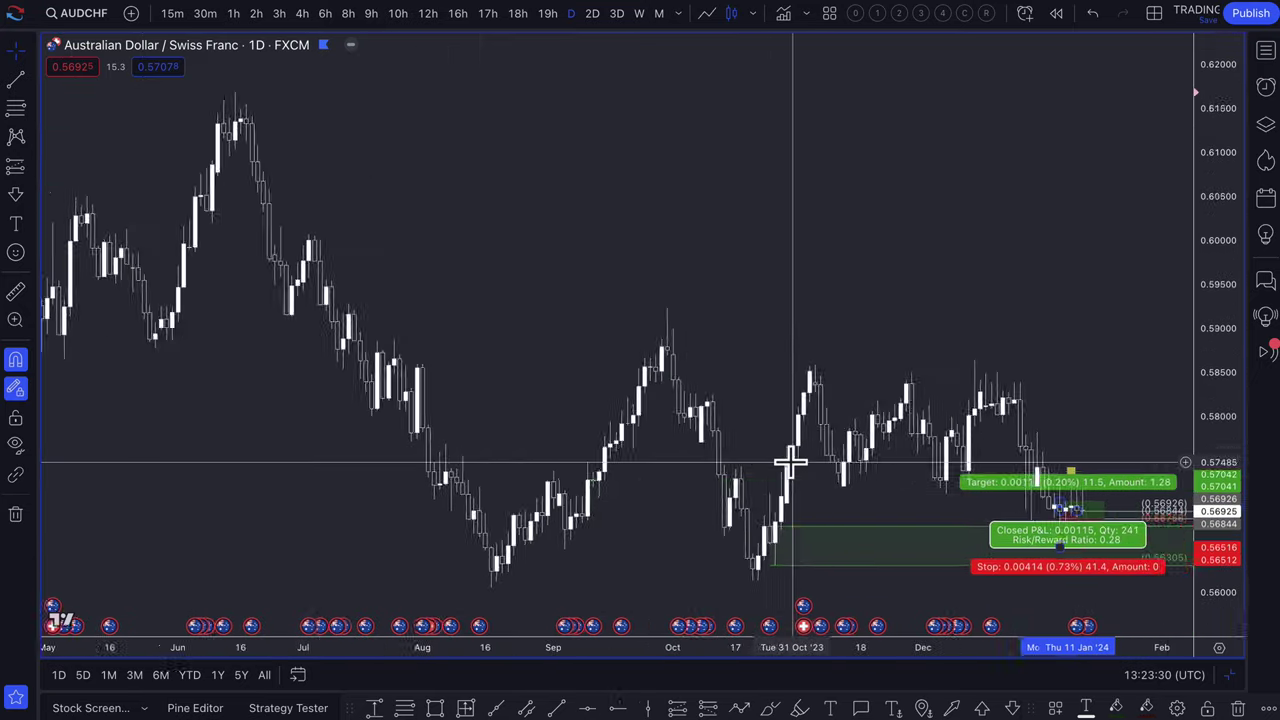
scroll(790, 462, "up", 8)
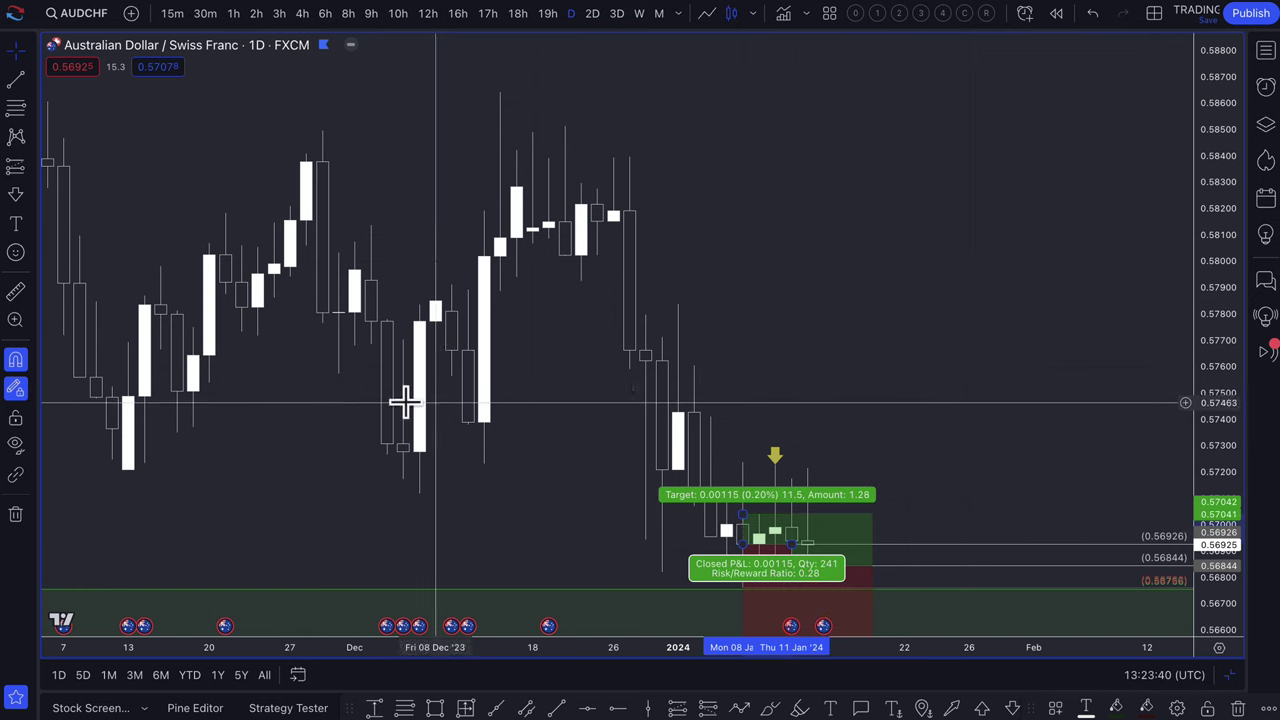
left_click(741, 708)
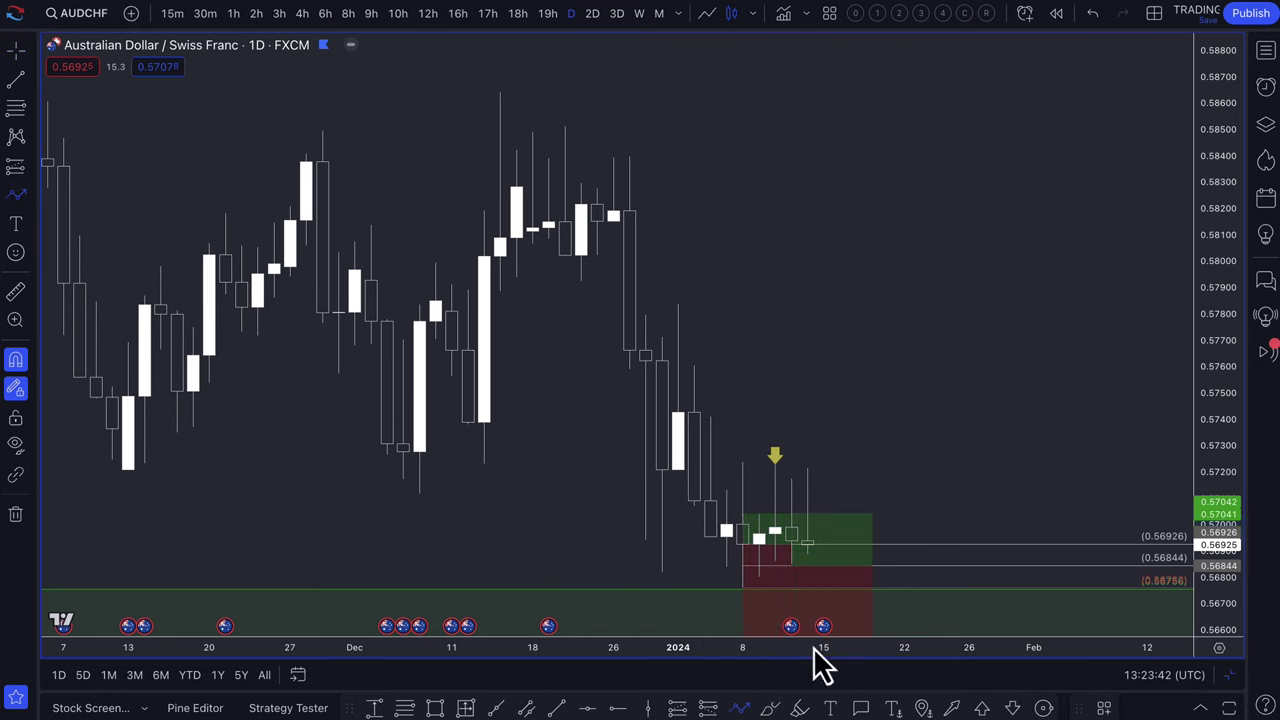
left_click(840, 550)
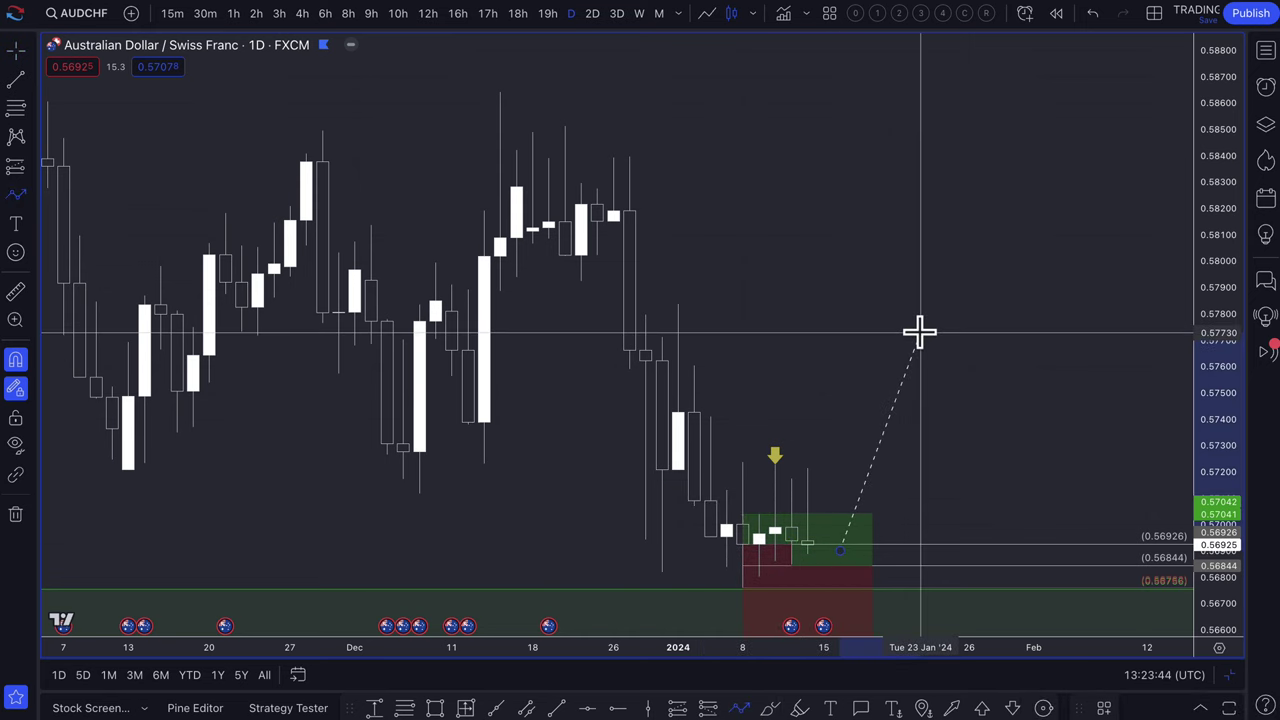
left_click(870, 350)
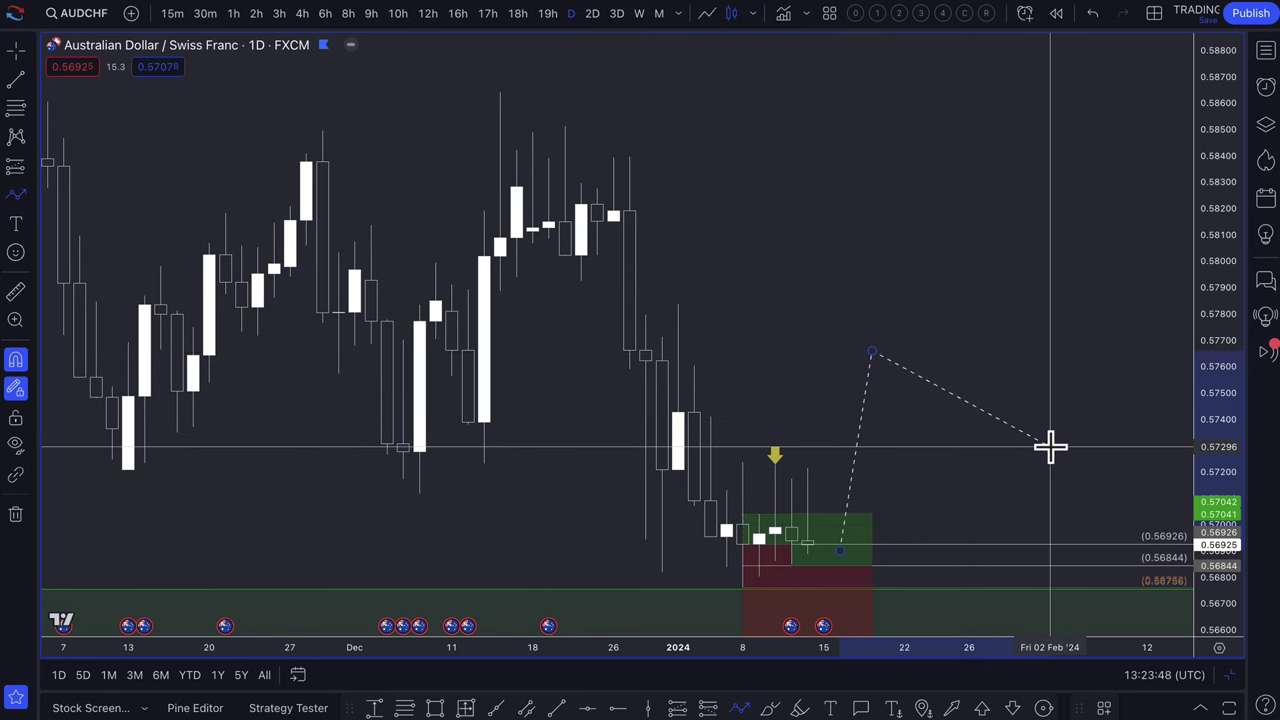
key("Escape")
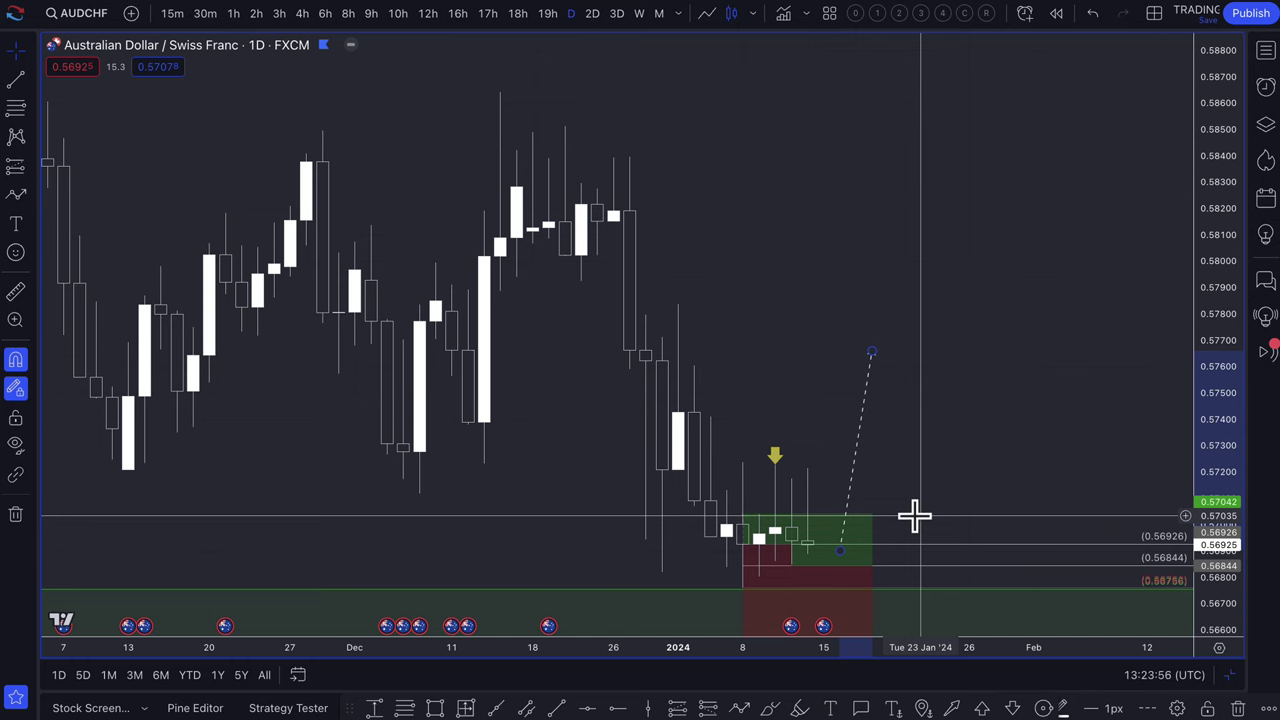
Move the dashed path's start to 15 January near 0.5692 and its end down into the green zone, at about 0.5644 on 17 January
left_click(823, 545)
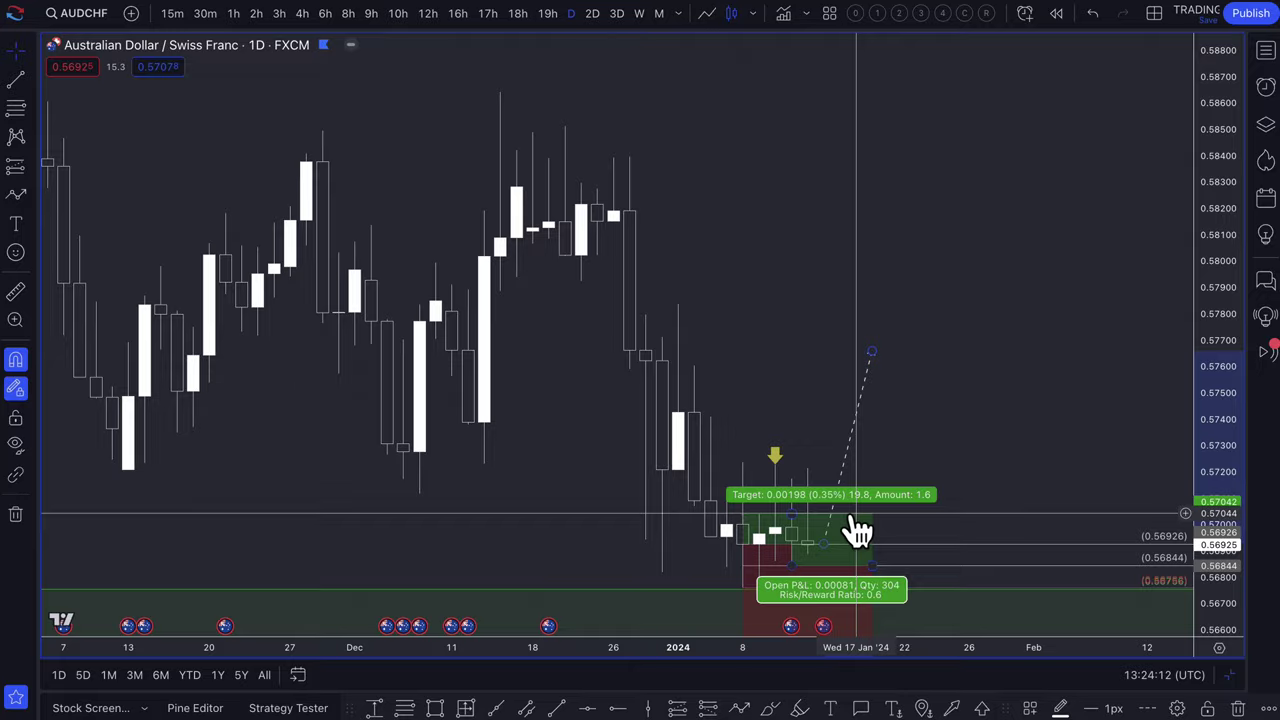
scroll(856, 530, "down", 2)
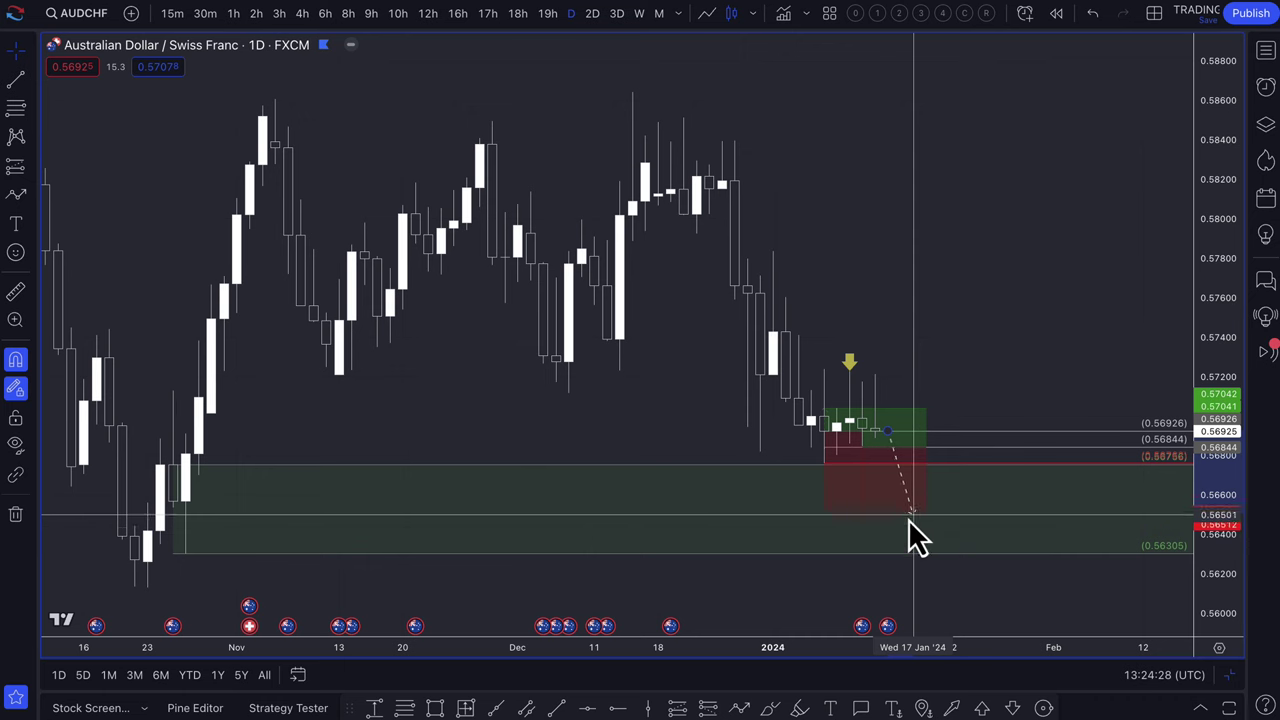
left_click(938, 305)
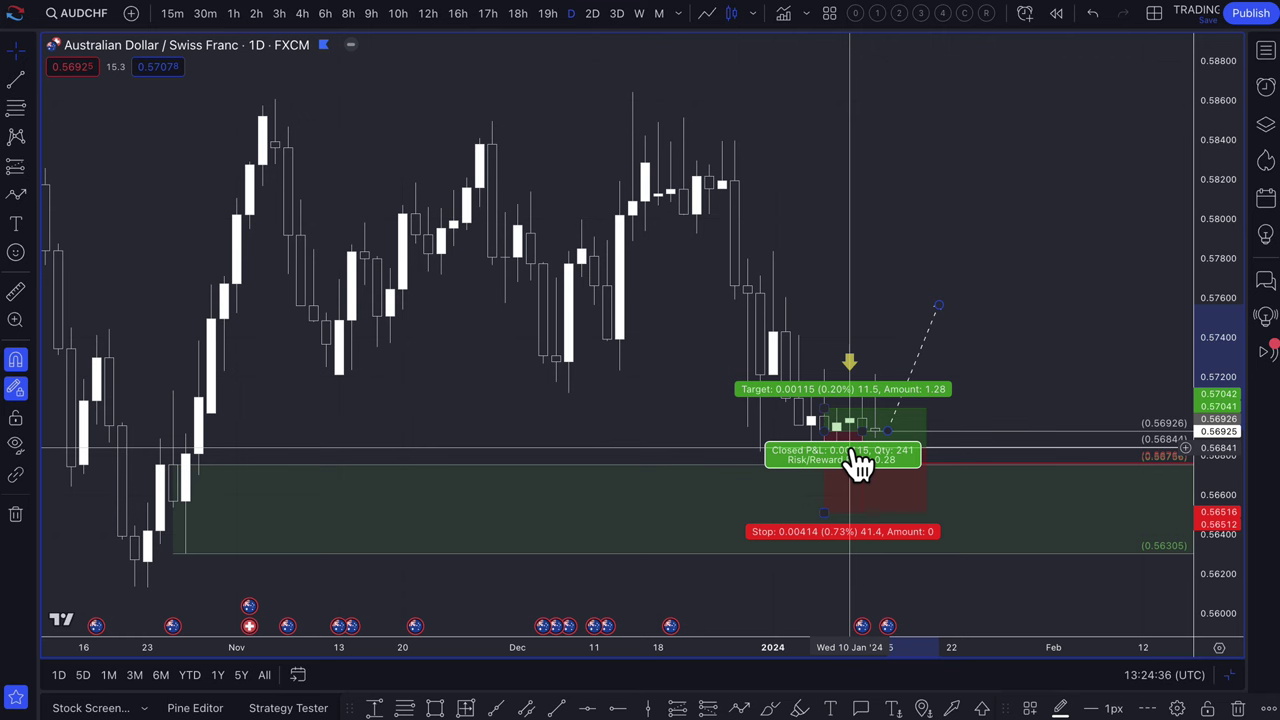
left_click_drag(936, 305, 912, 526)
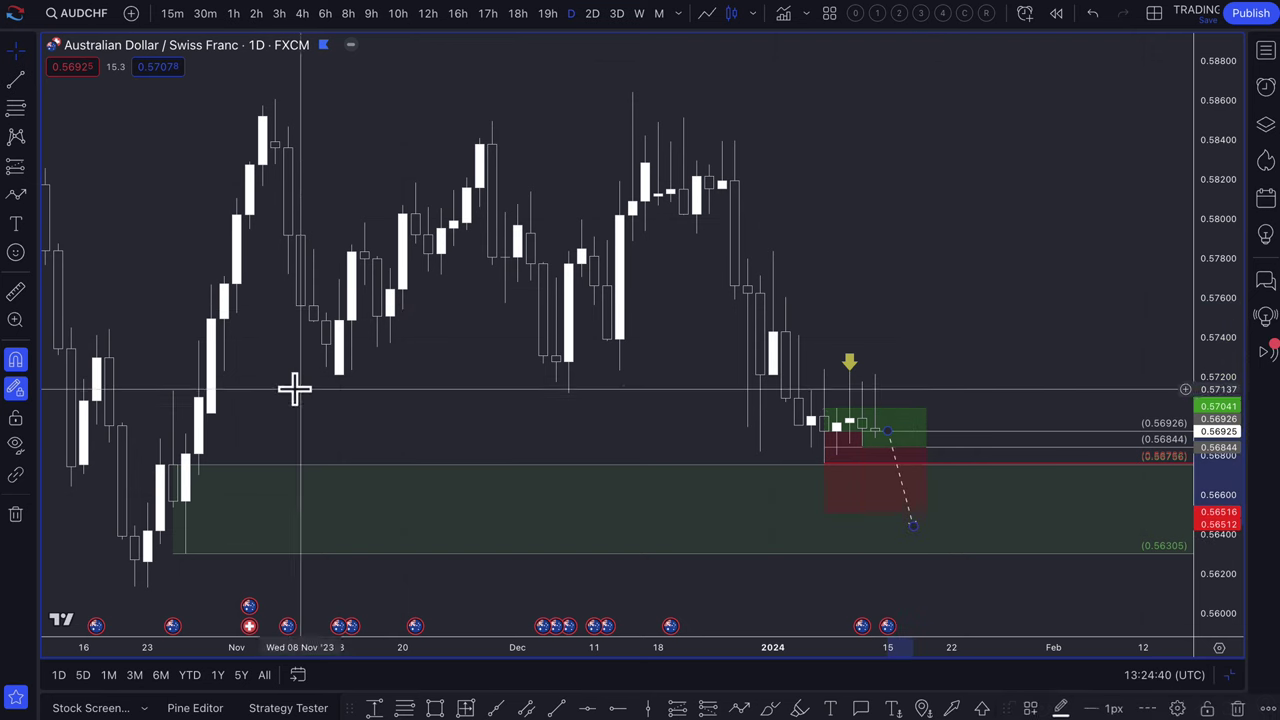
Draw a second dashed path from about 0.5638 in the green zone on 18 January up to about 0.5806 on 1 February
left_click(15, 194)
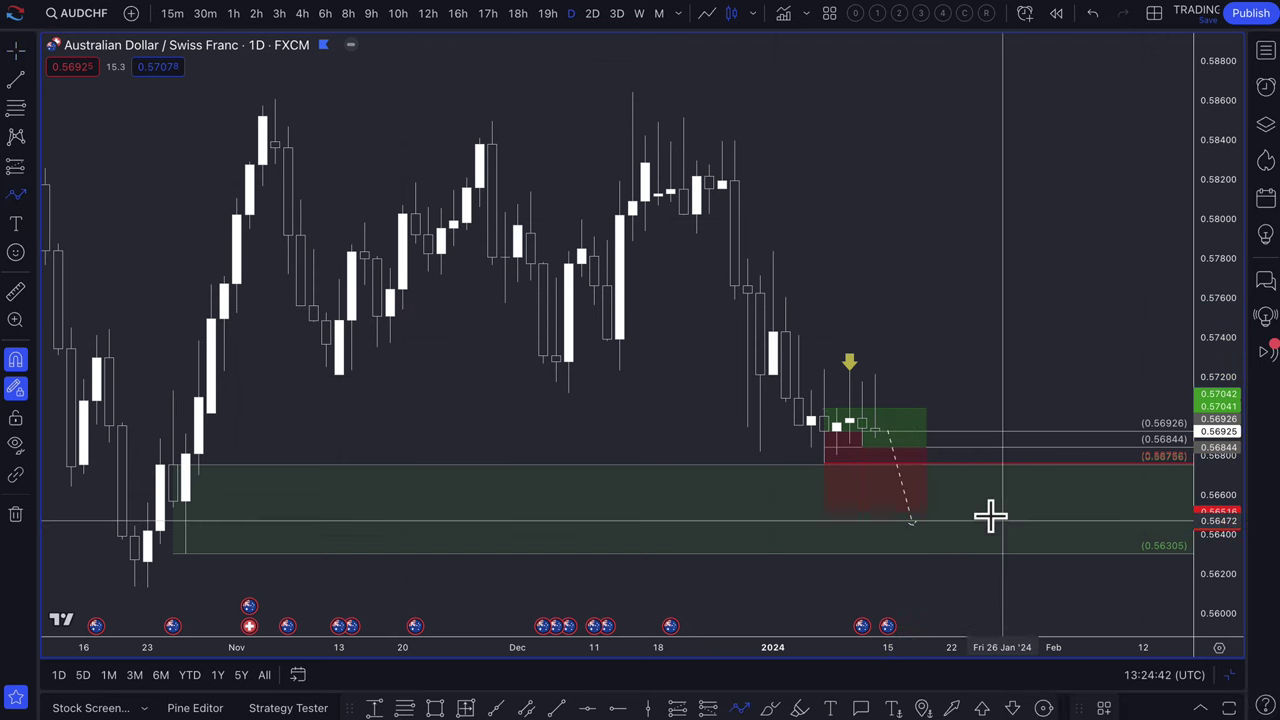
left_click(924, 537)
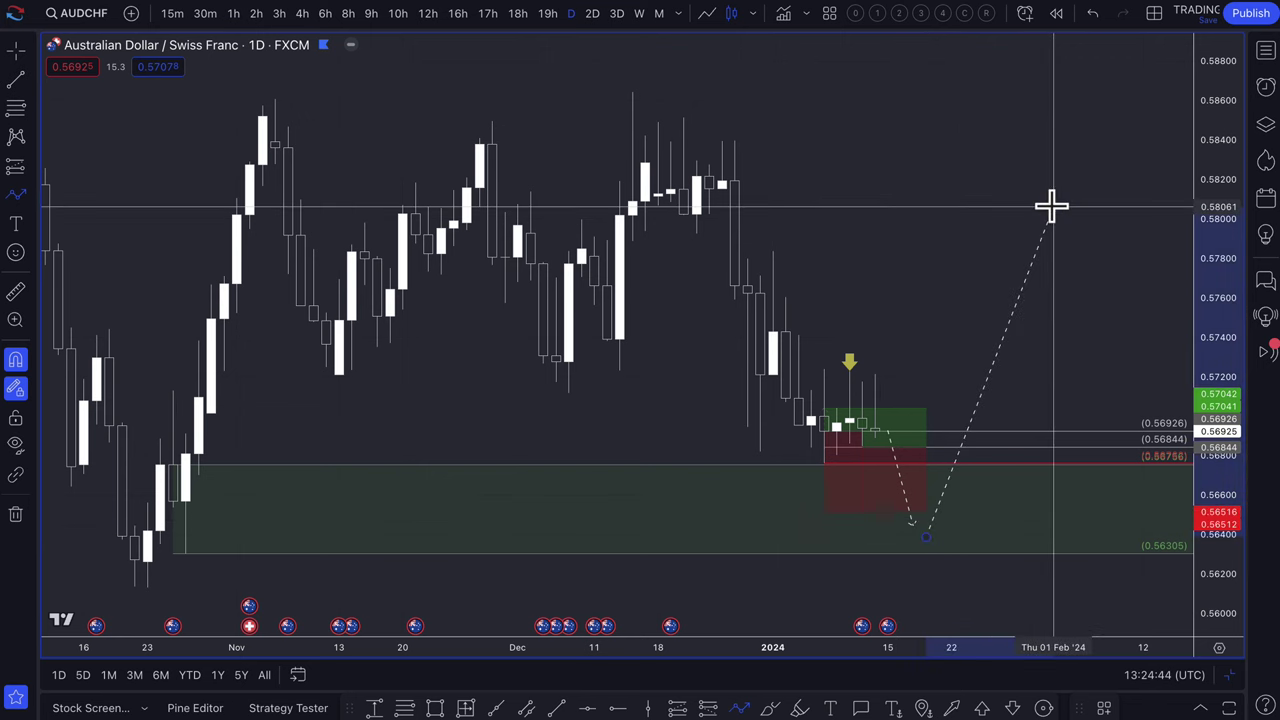
double_click(1051, 206)
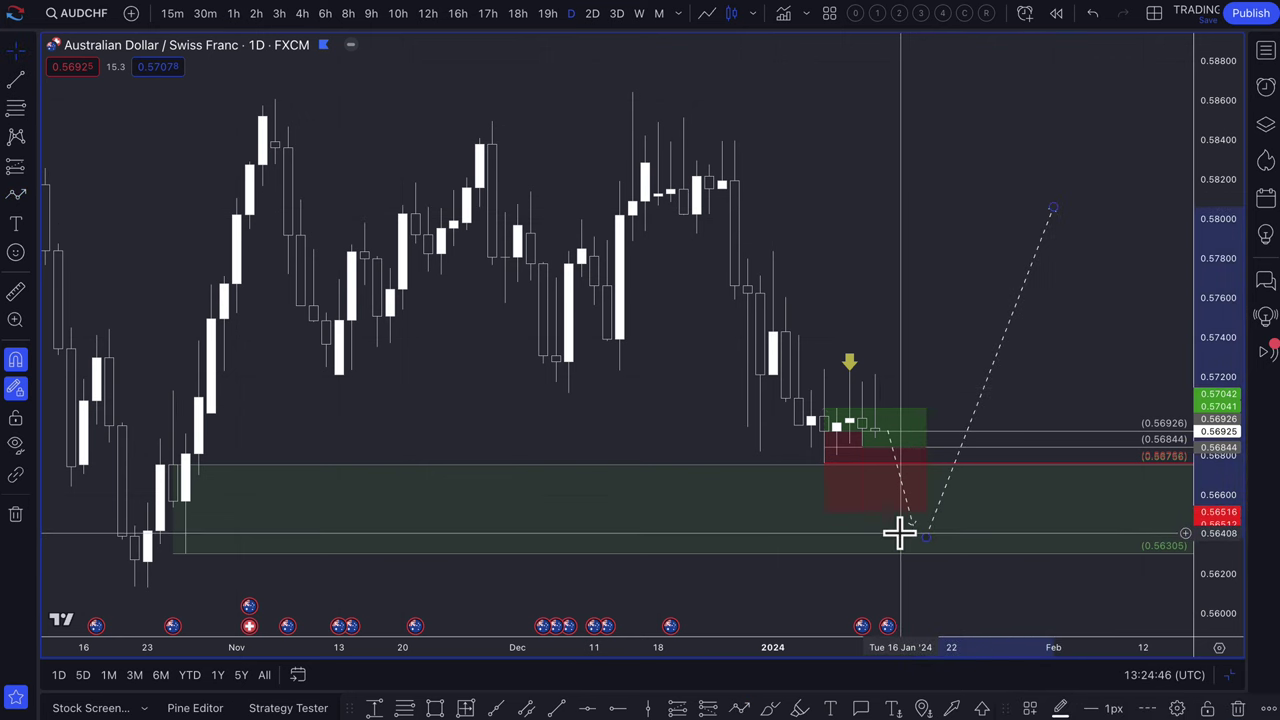
scroll(899, 533, "down", 3)
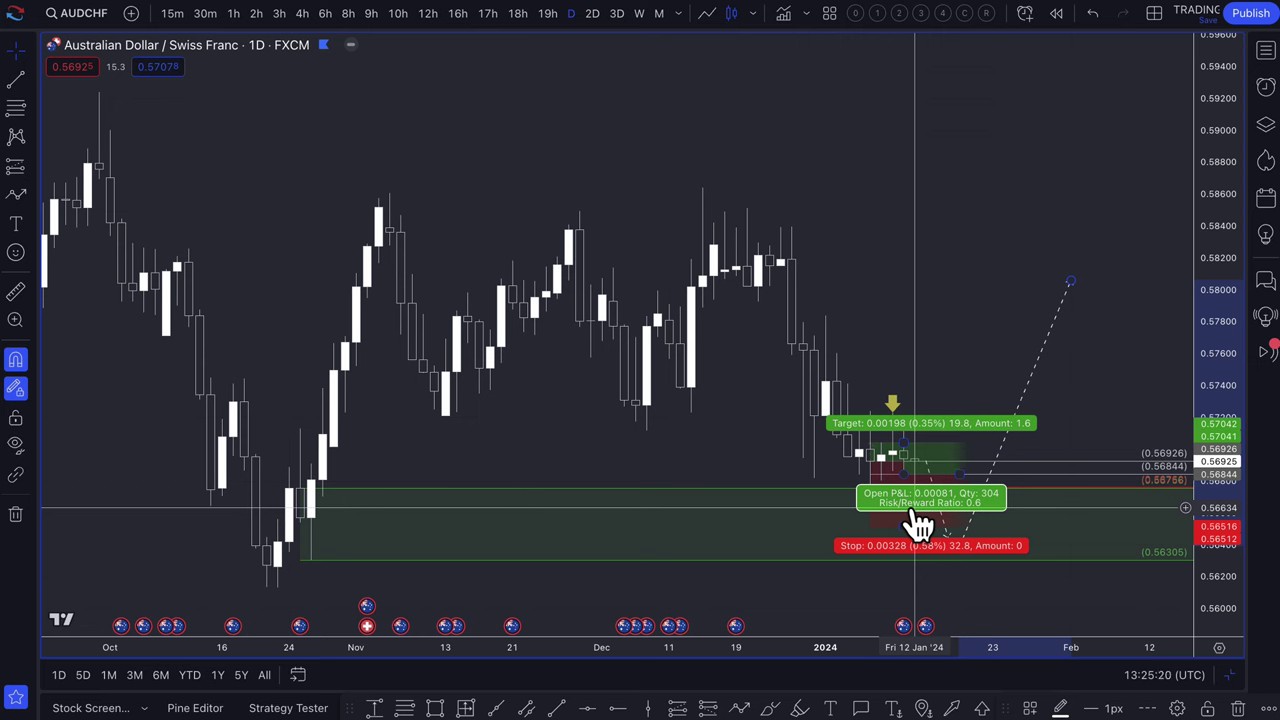
mouse_move(914, 508)
left_mouse_down()
mouse_move(929, 512)
mouse_move(890, 505)
mouse_move(888, 459)
mouse_move(851, 486)
mouse_move(900, 486)
mouse_move(900, 466)
mouse_move(948, 487)
mouse_move(926, 441)
mouse_move(863, 491)
mouse_move(894, 463)
mouse_move(933, 518)
left_mouse_up()
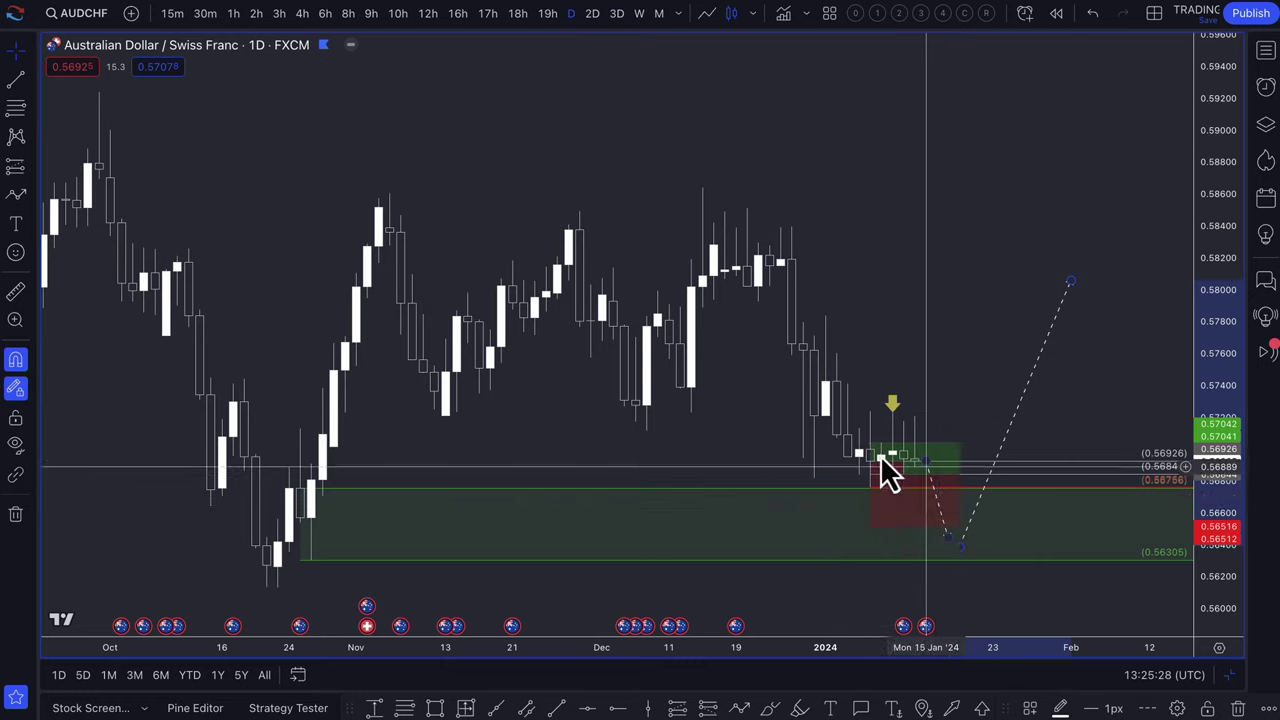
scroll(911, 526, "down", 3)
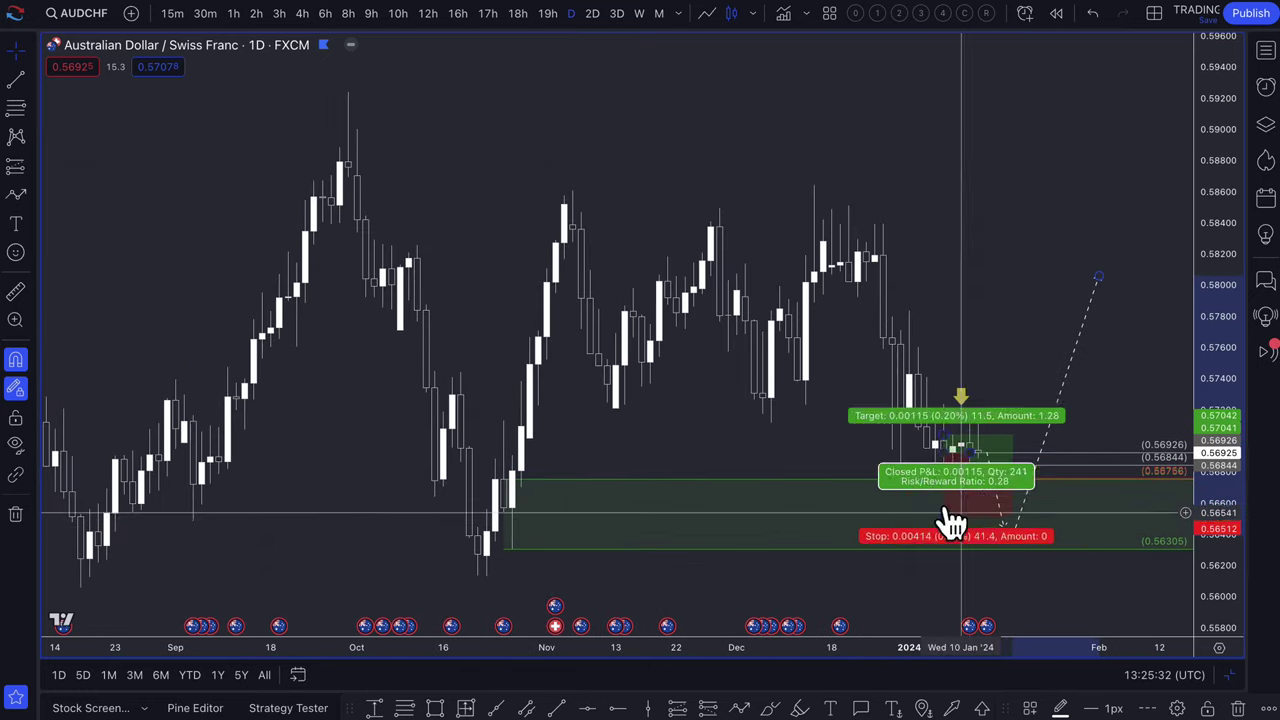
scroll(900, 457, "up", 4)
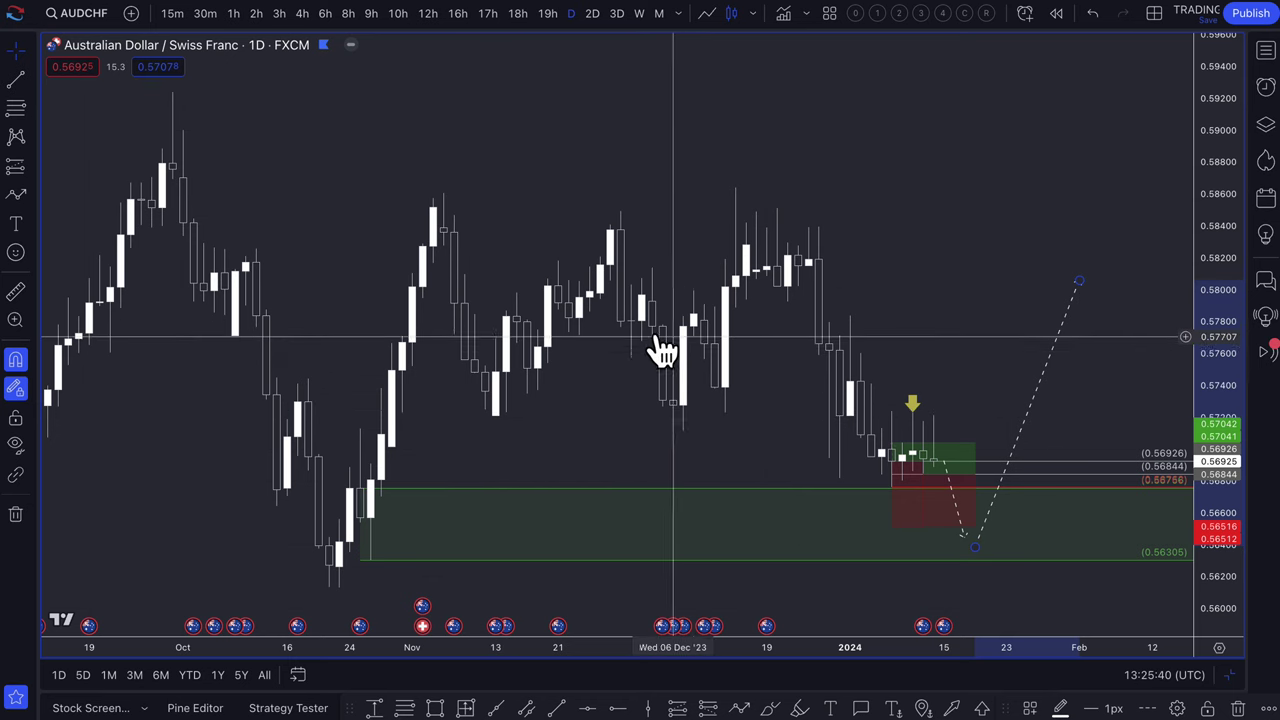
scroll(650, 349, "left", 3)
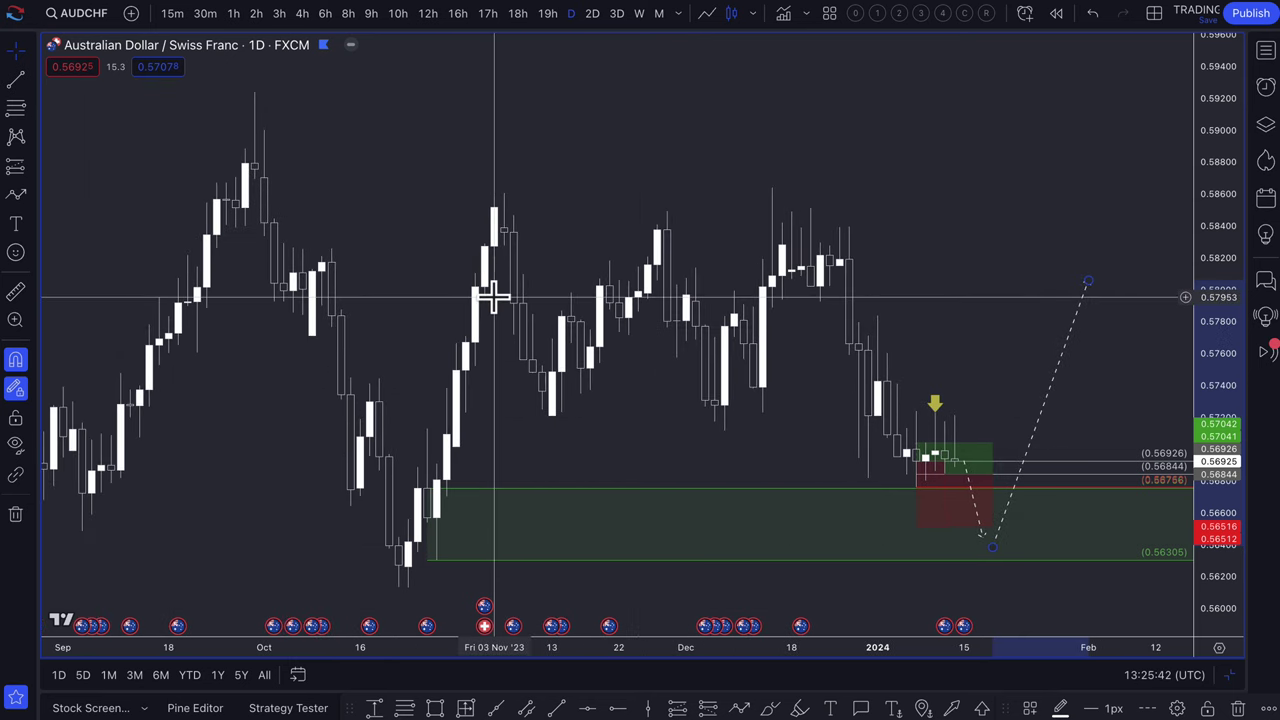